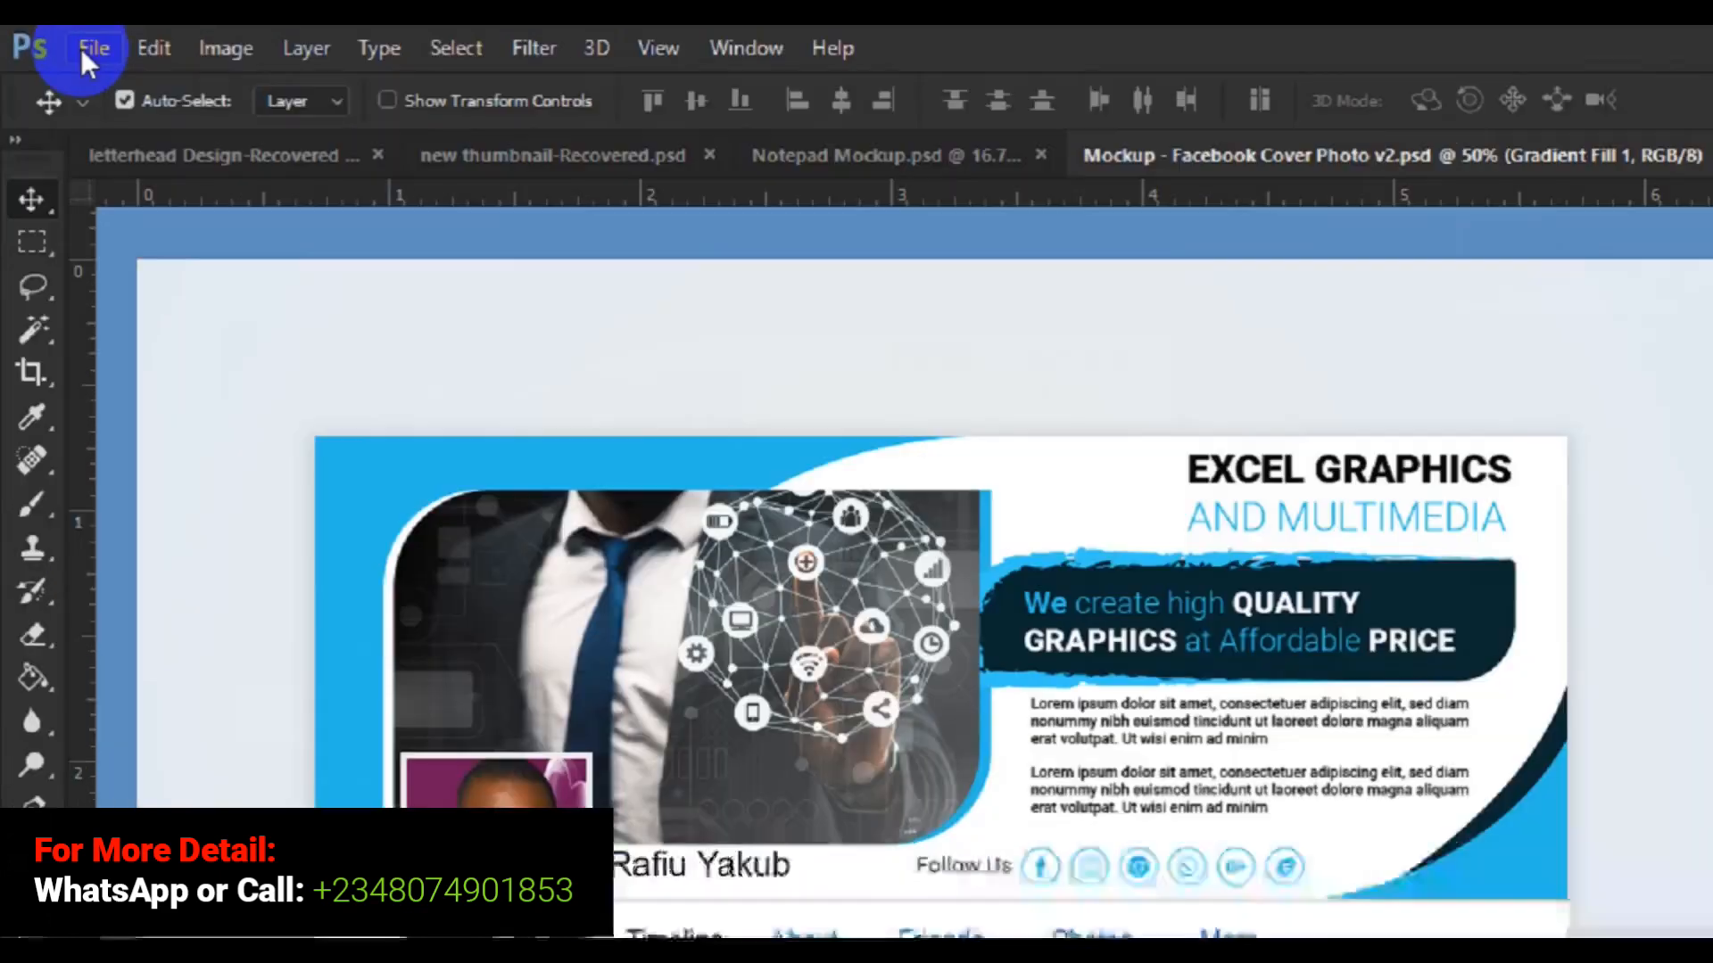
Start a new document and name it "Corporate Facebook Timeline".
left_click(65, 42)
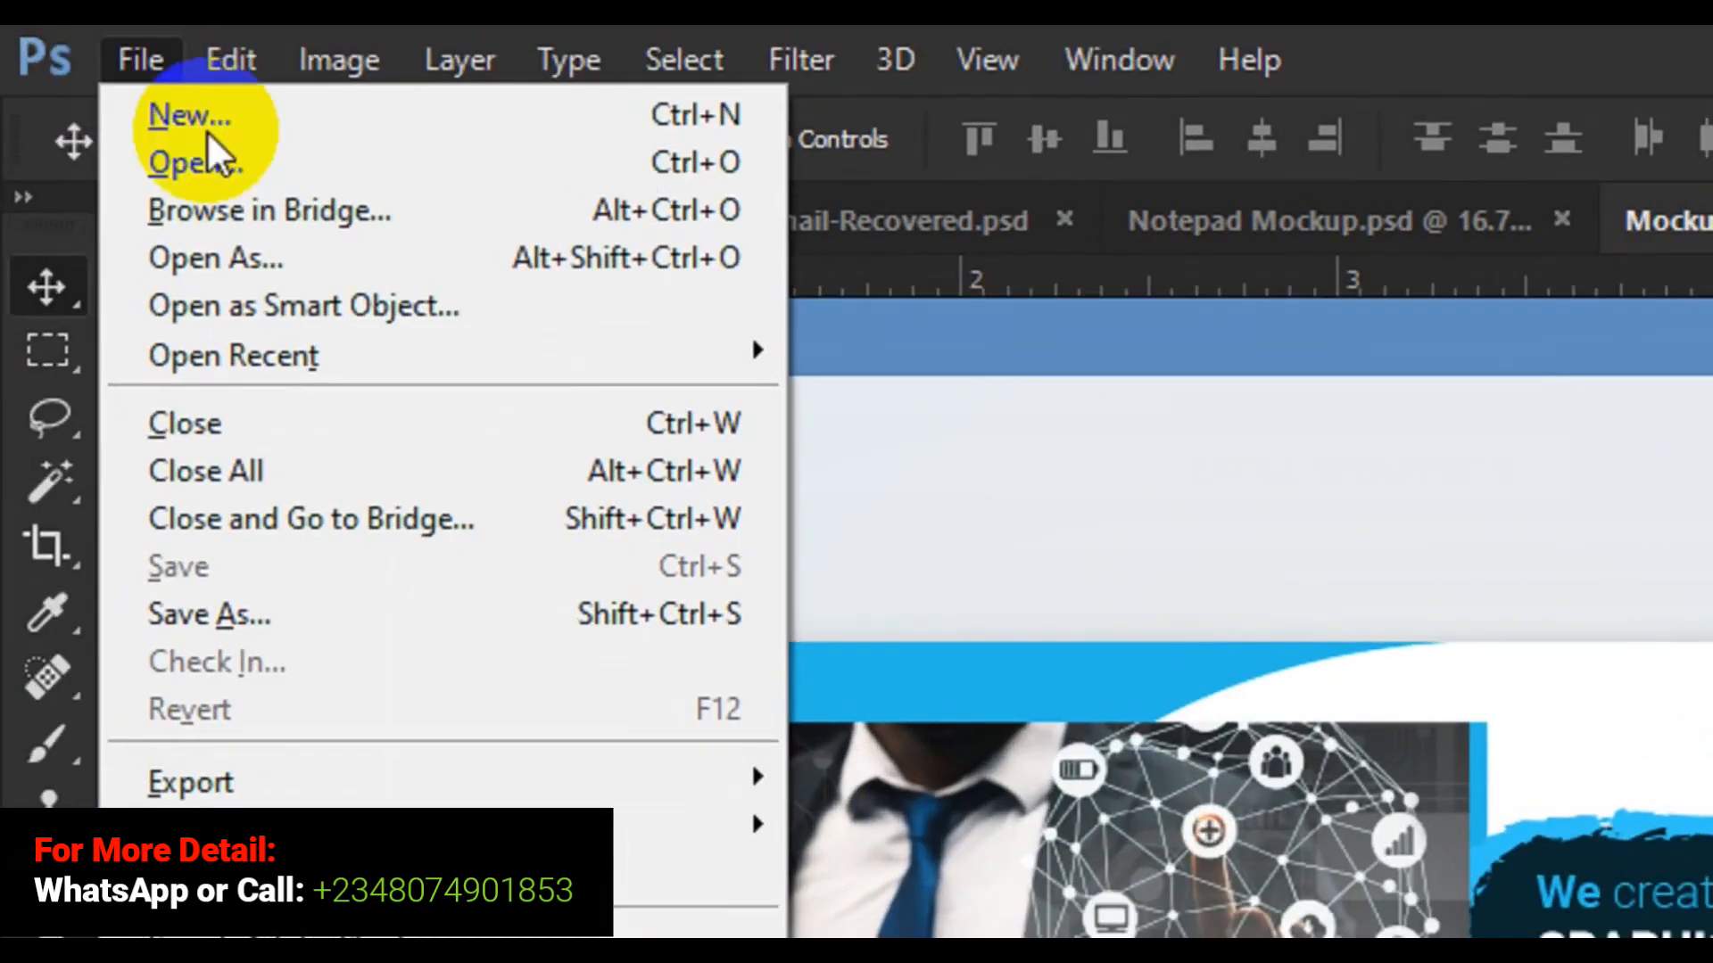
left_click(251, 130)
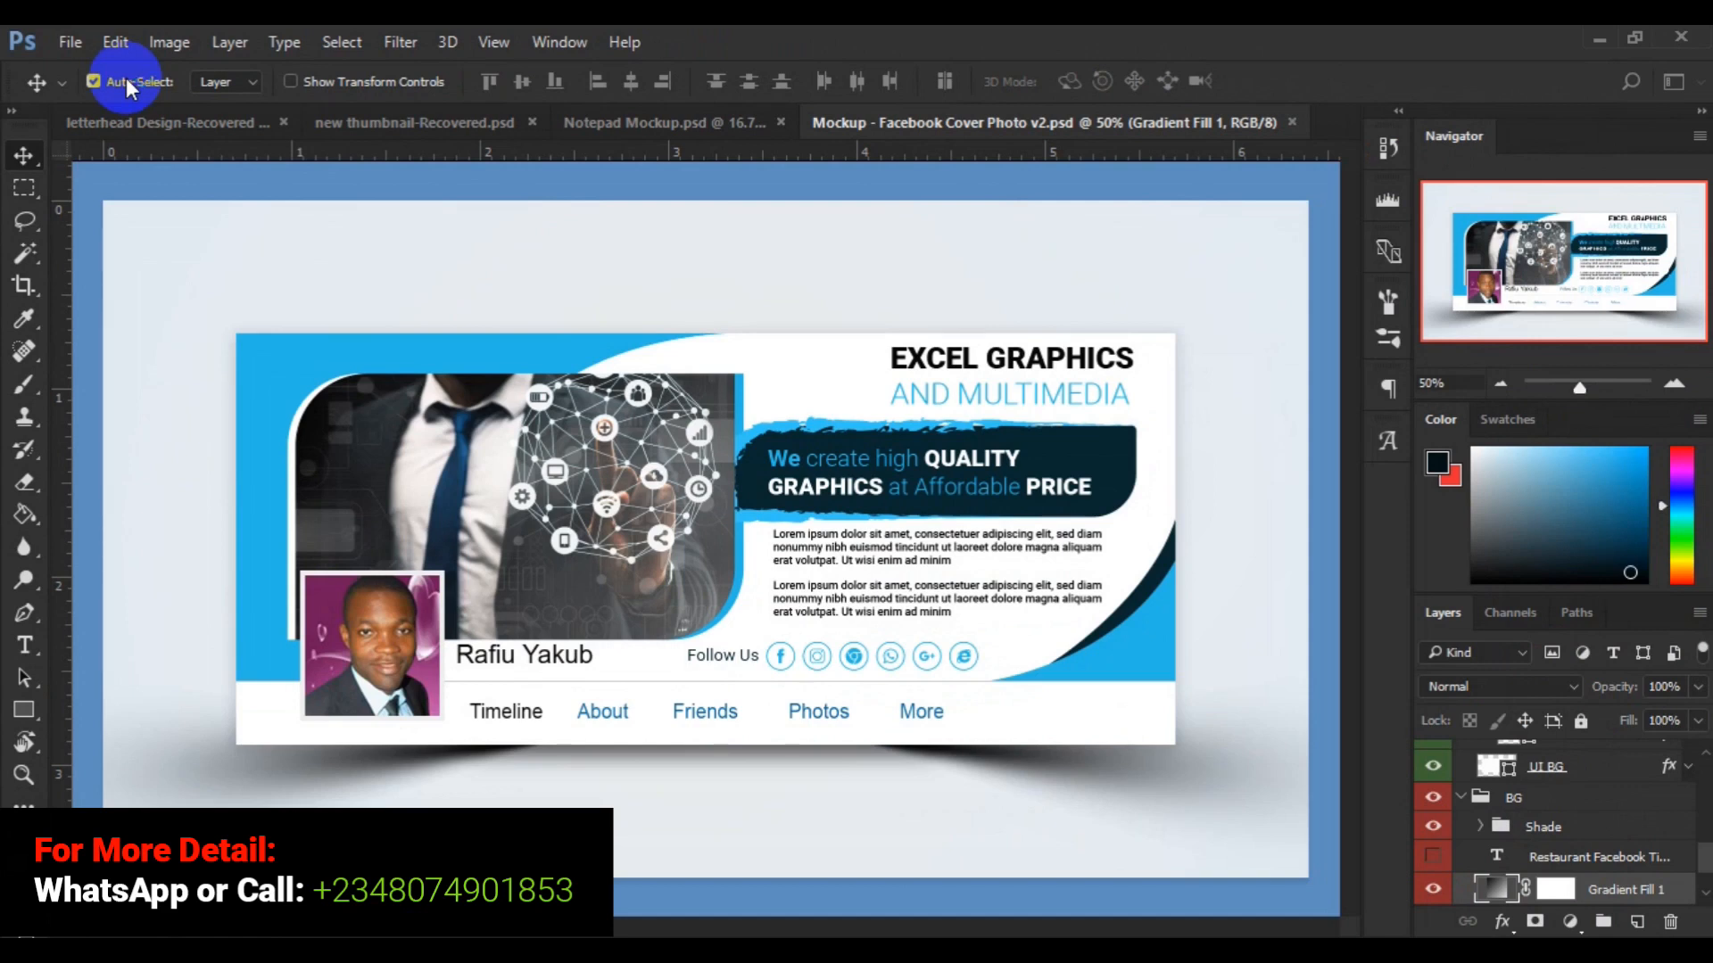
key("ctrl+n")
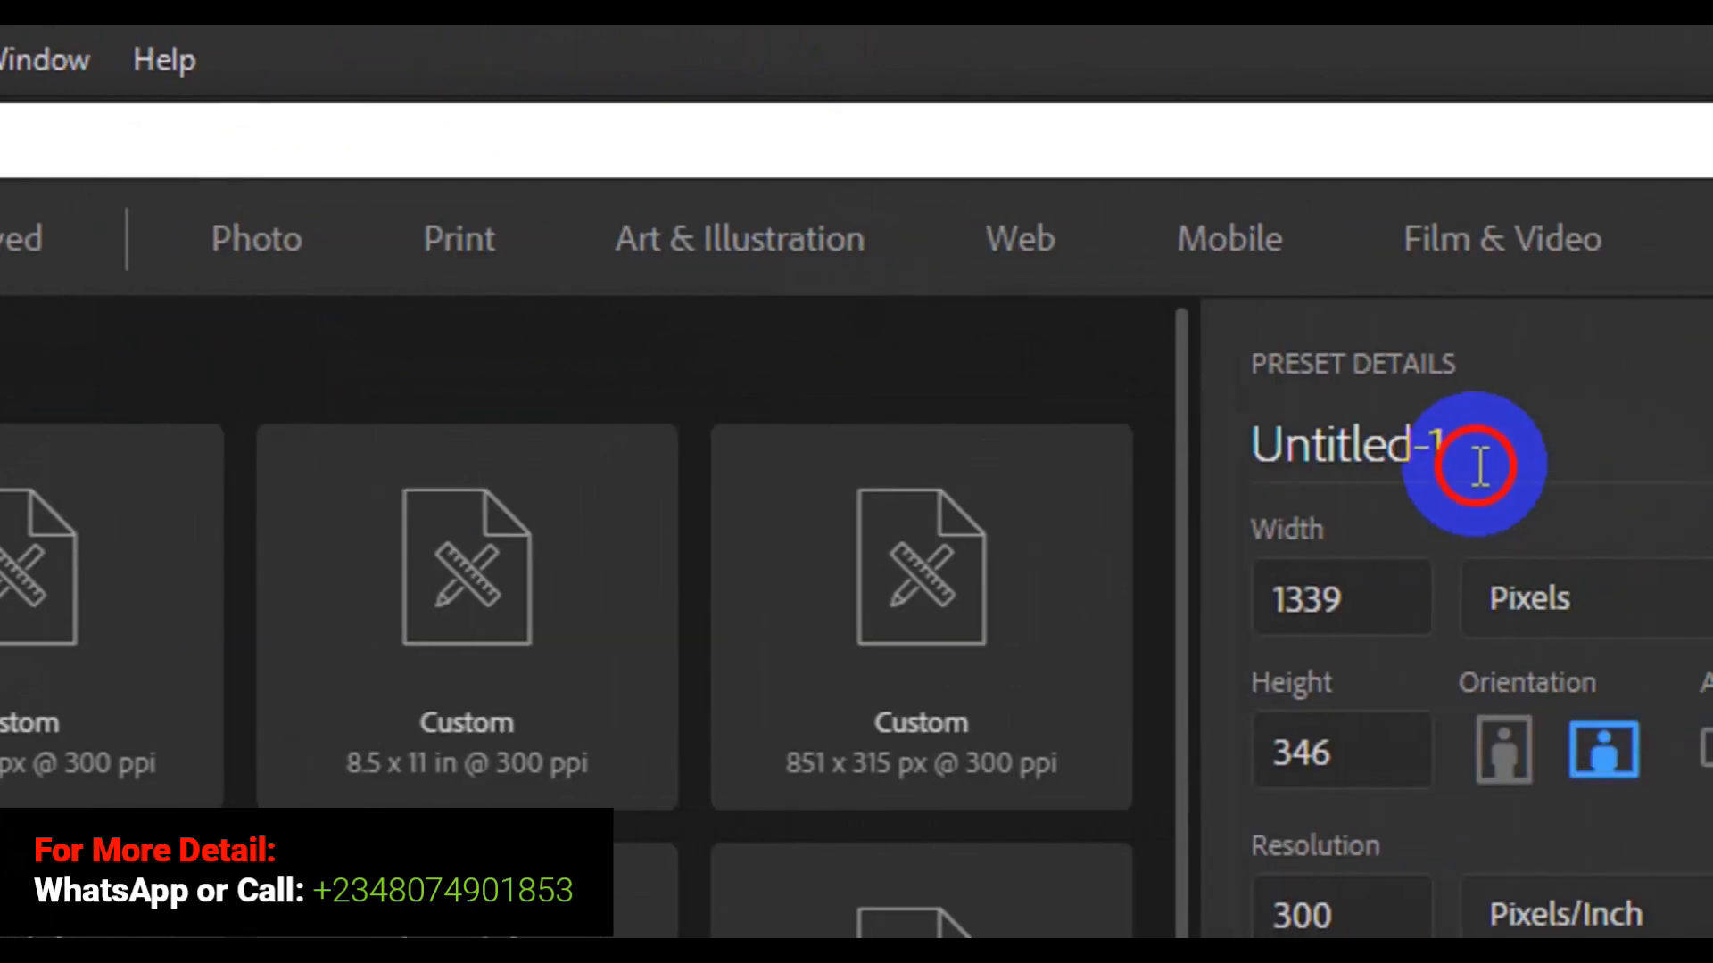
left_click(1362, 466)
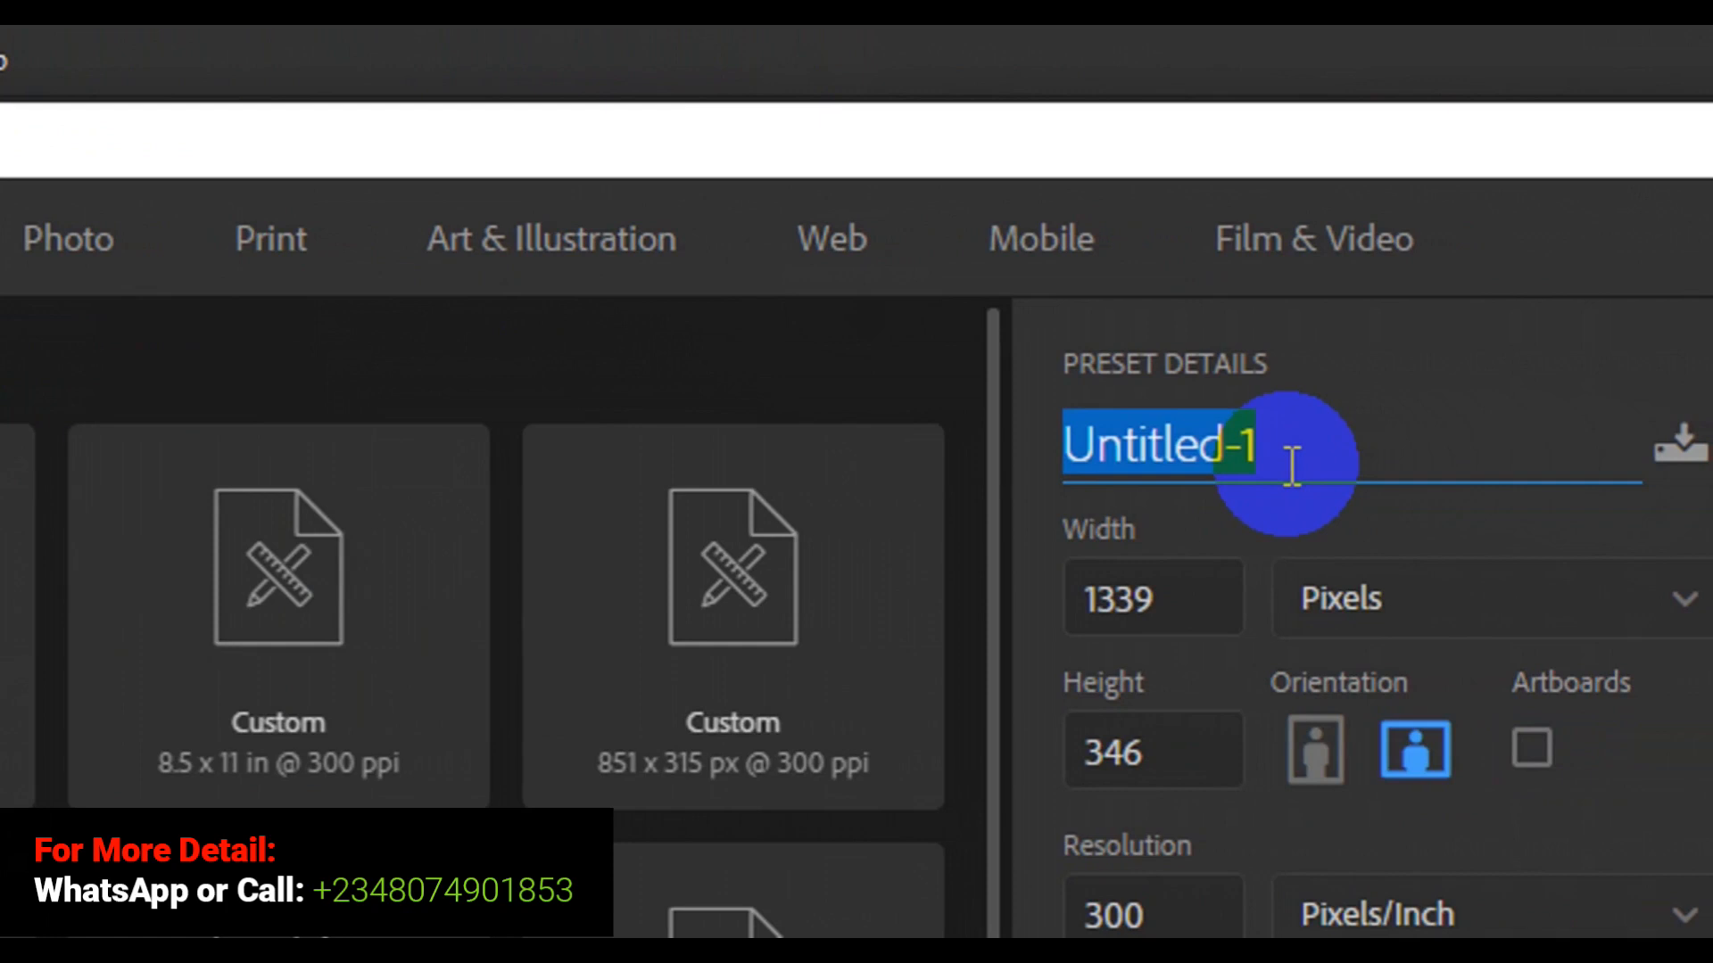
type("Co")
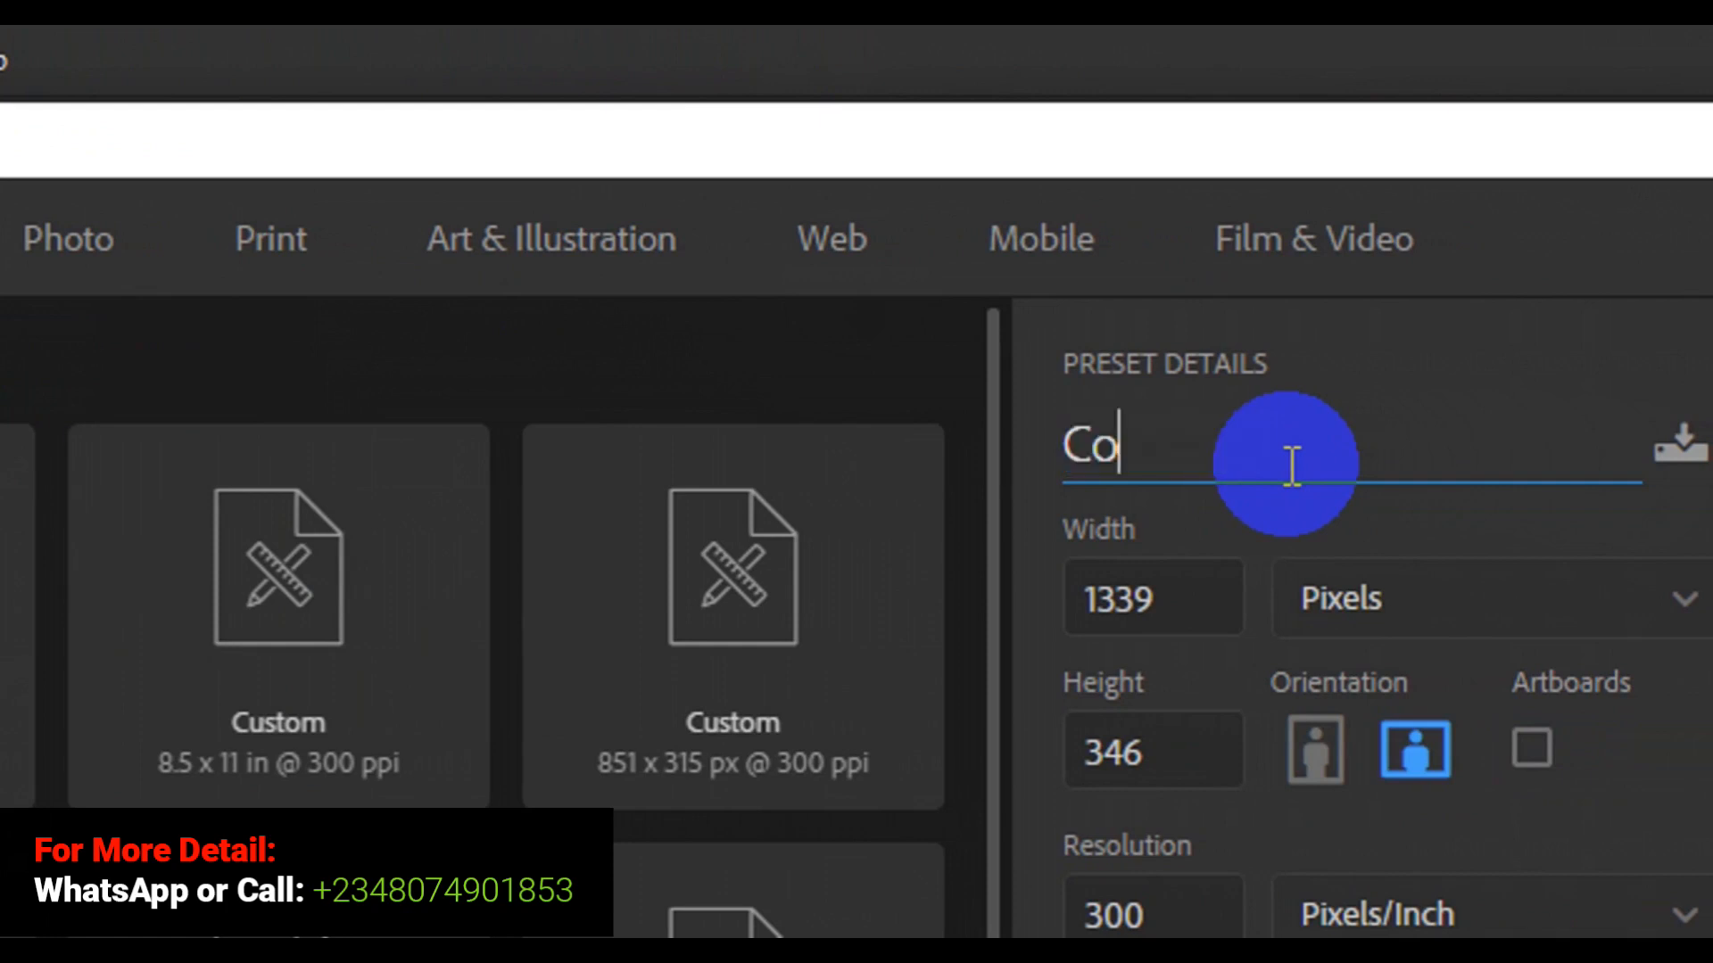
type("rpo")
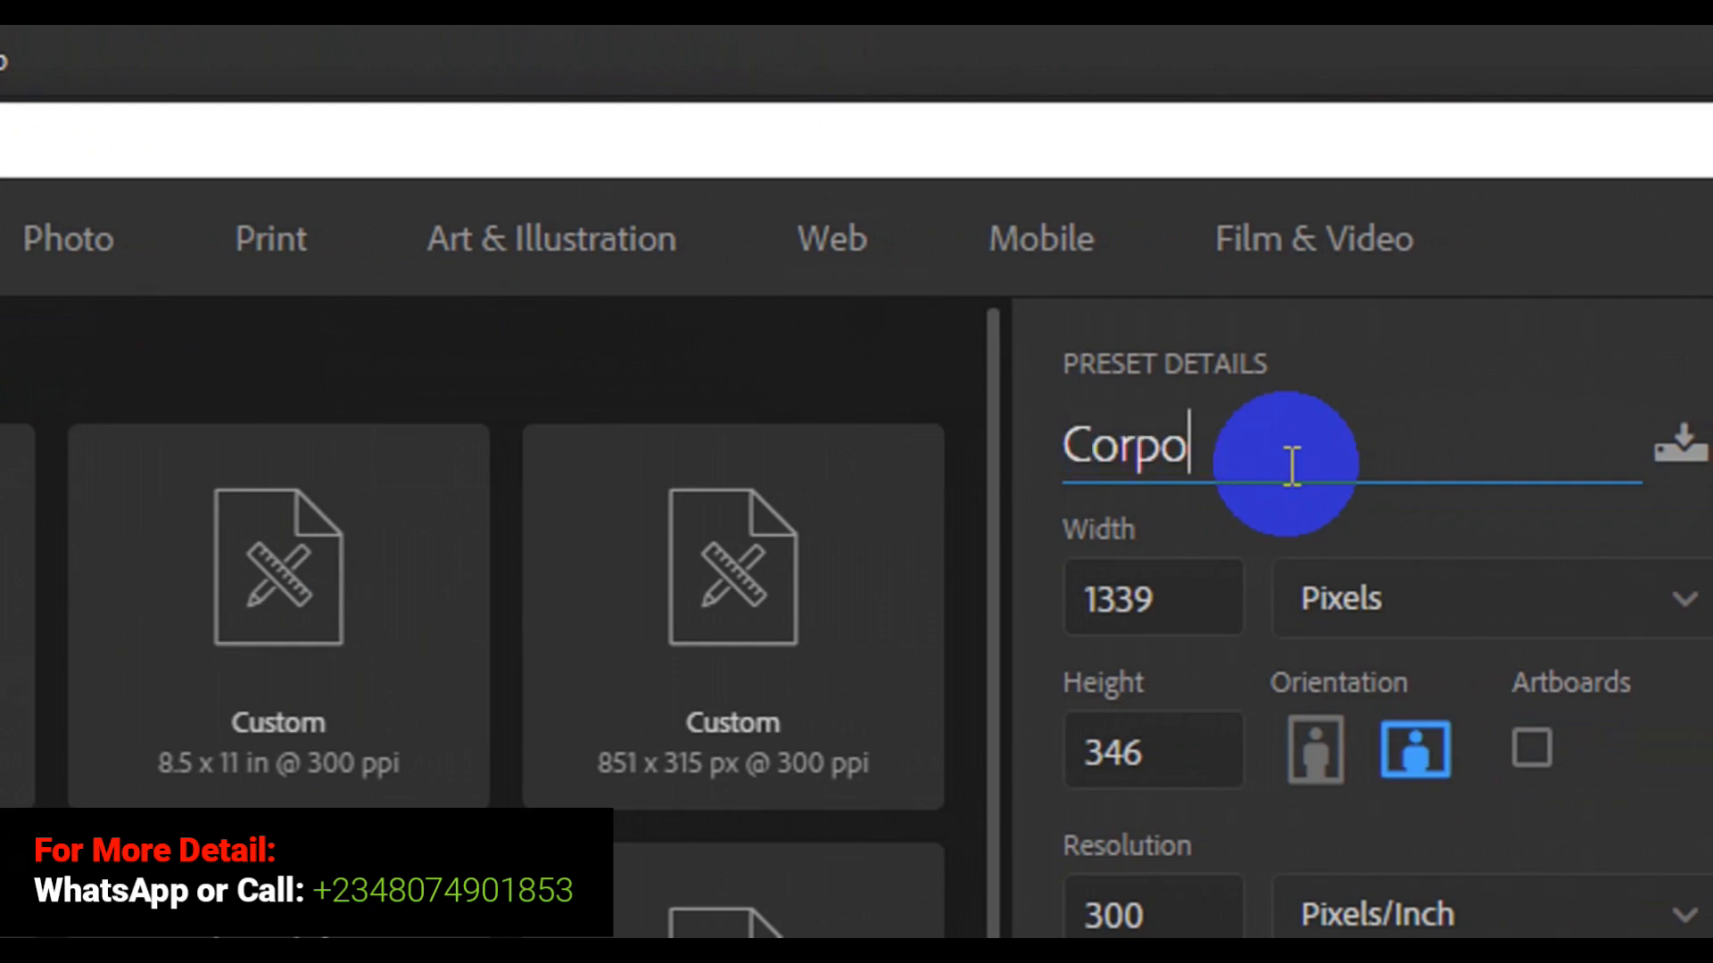
type("rate Fa")
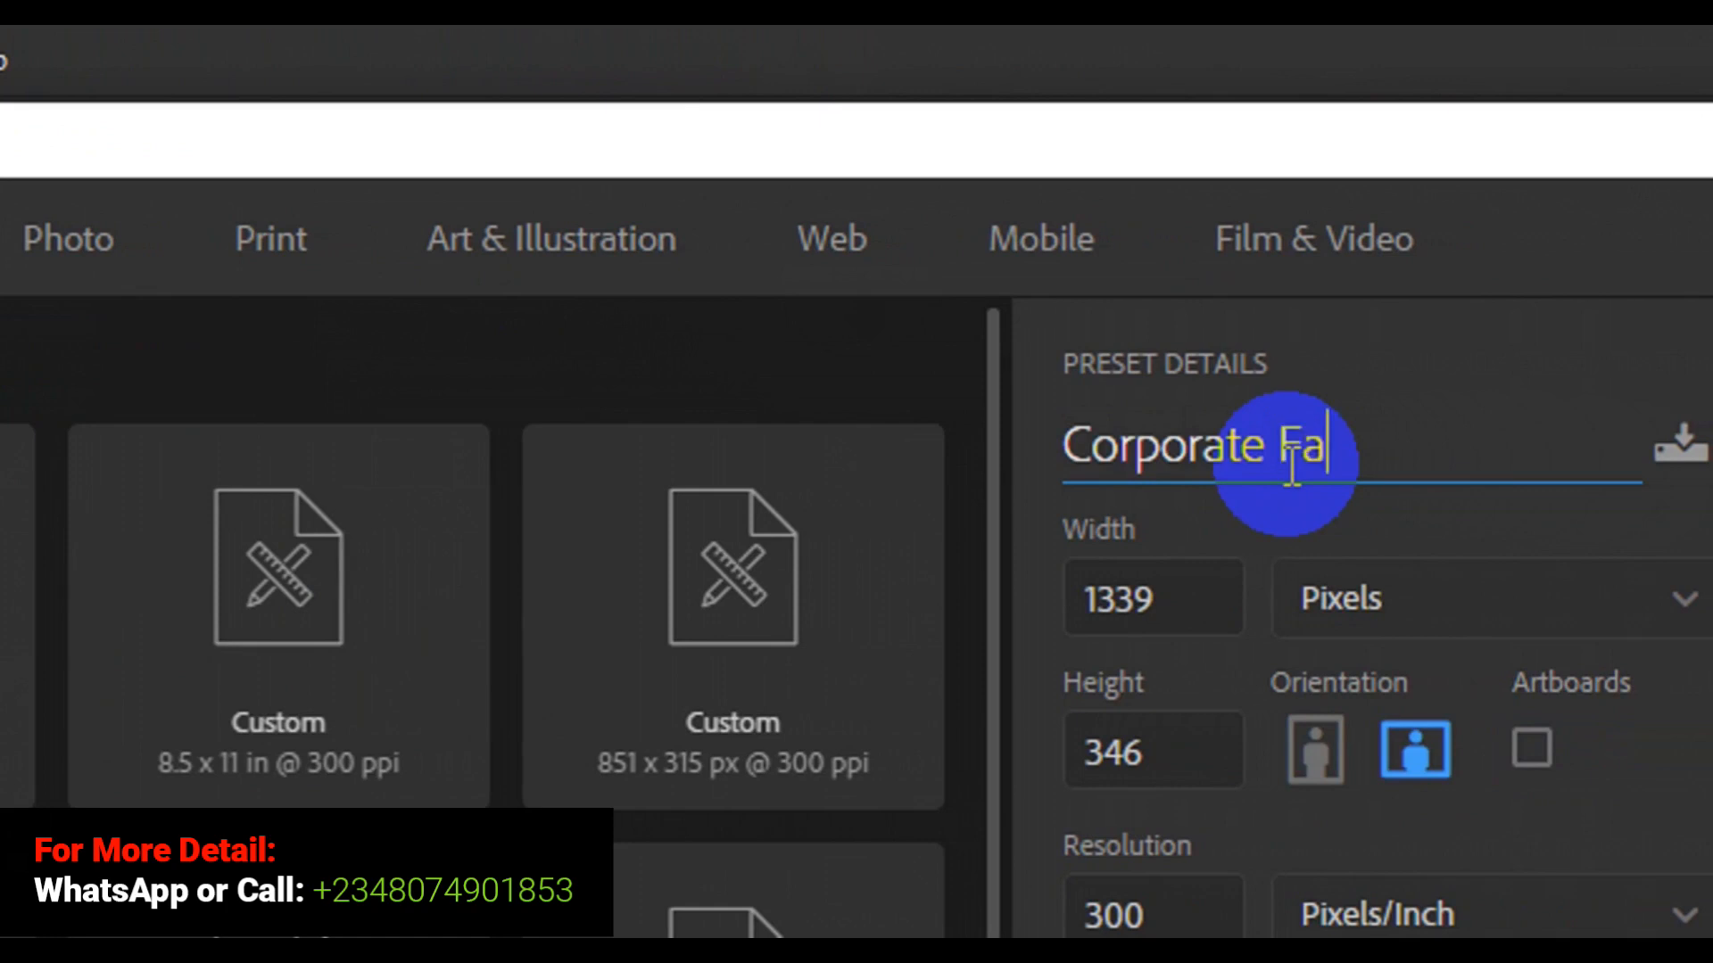
type("ceb")
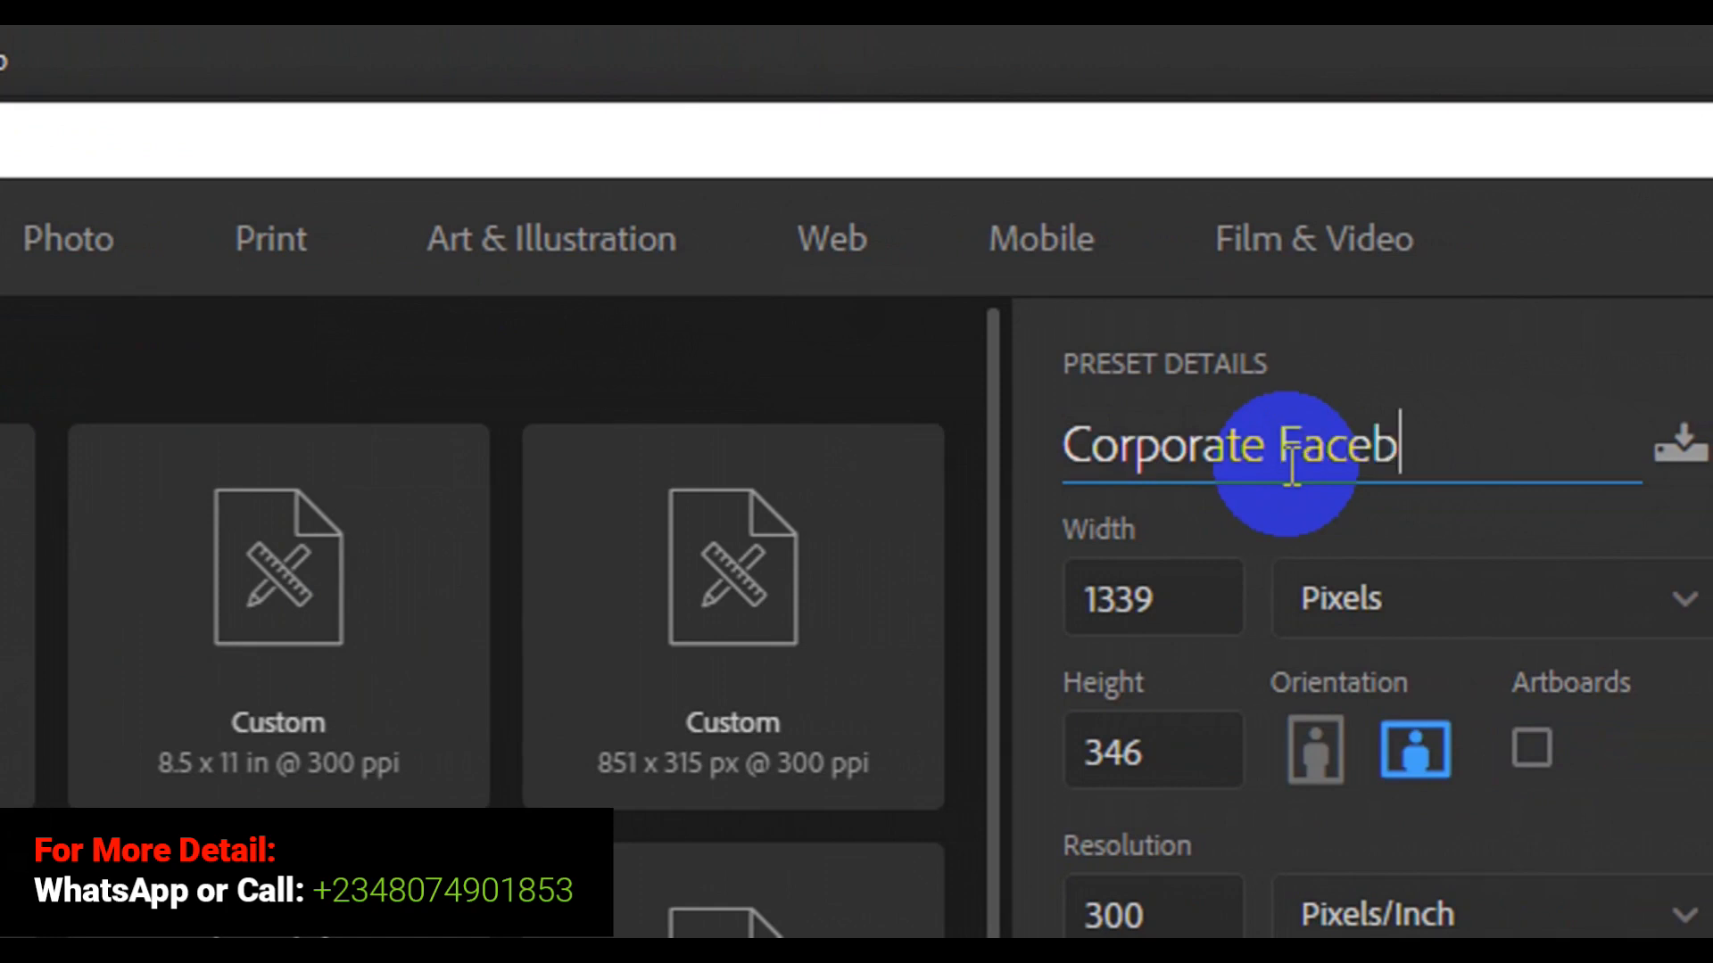
type("ook Tim")
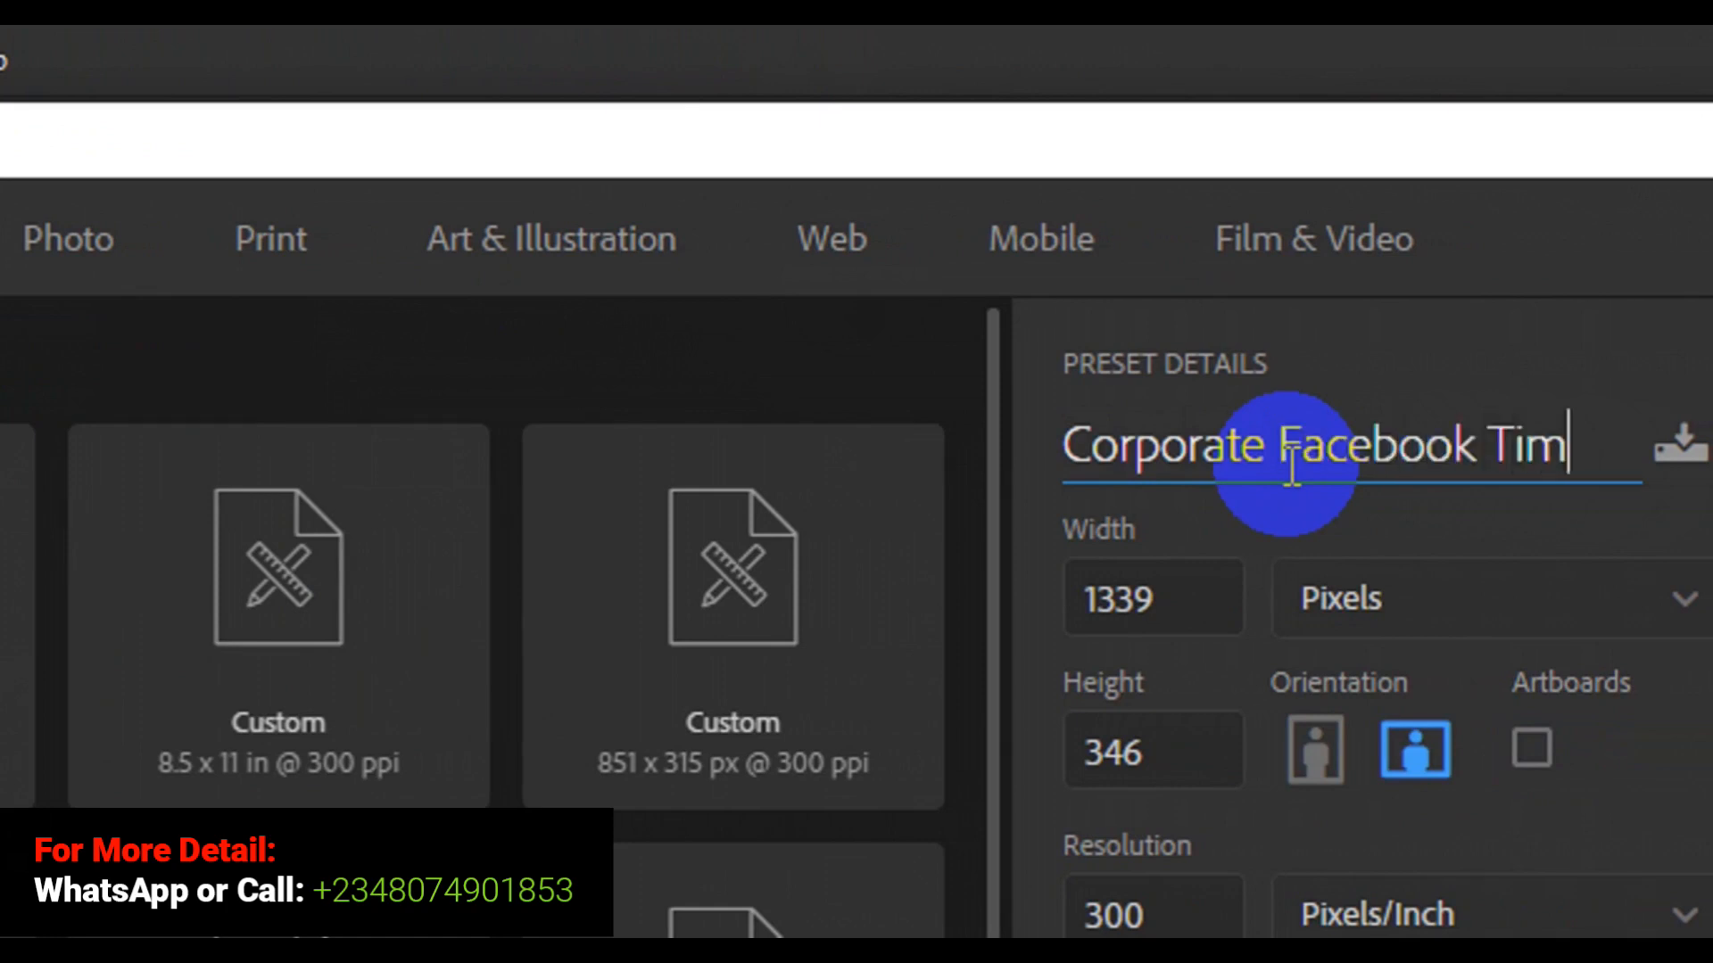
type("eline")
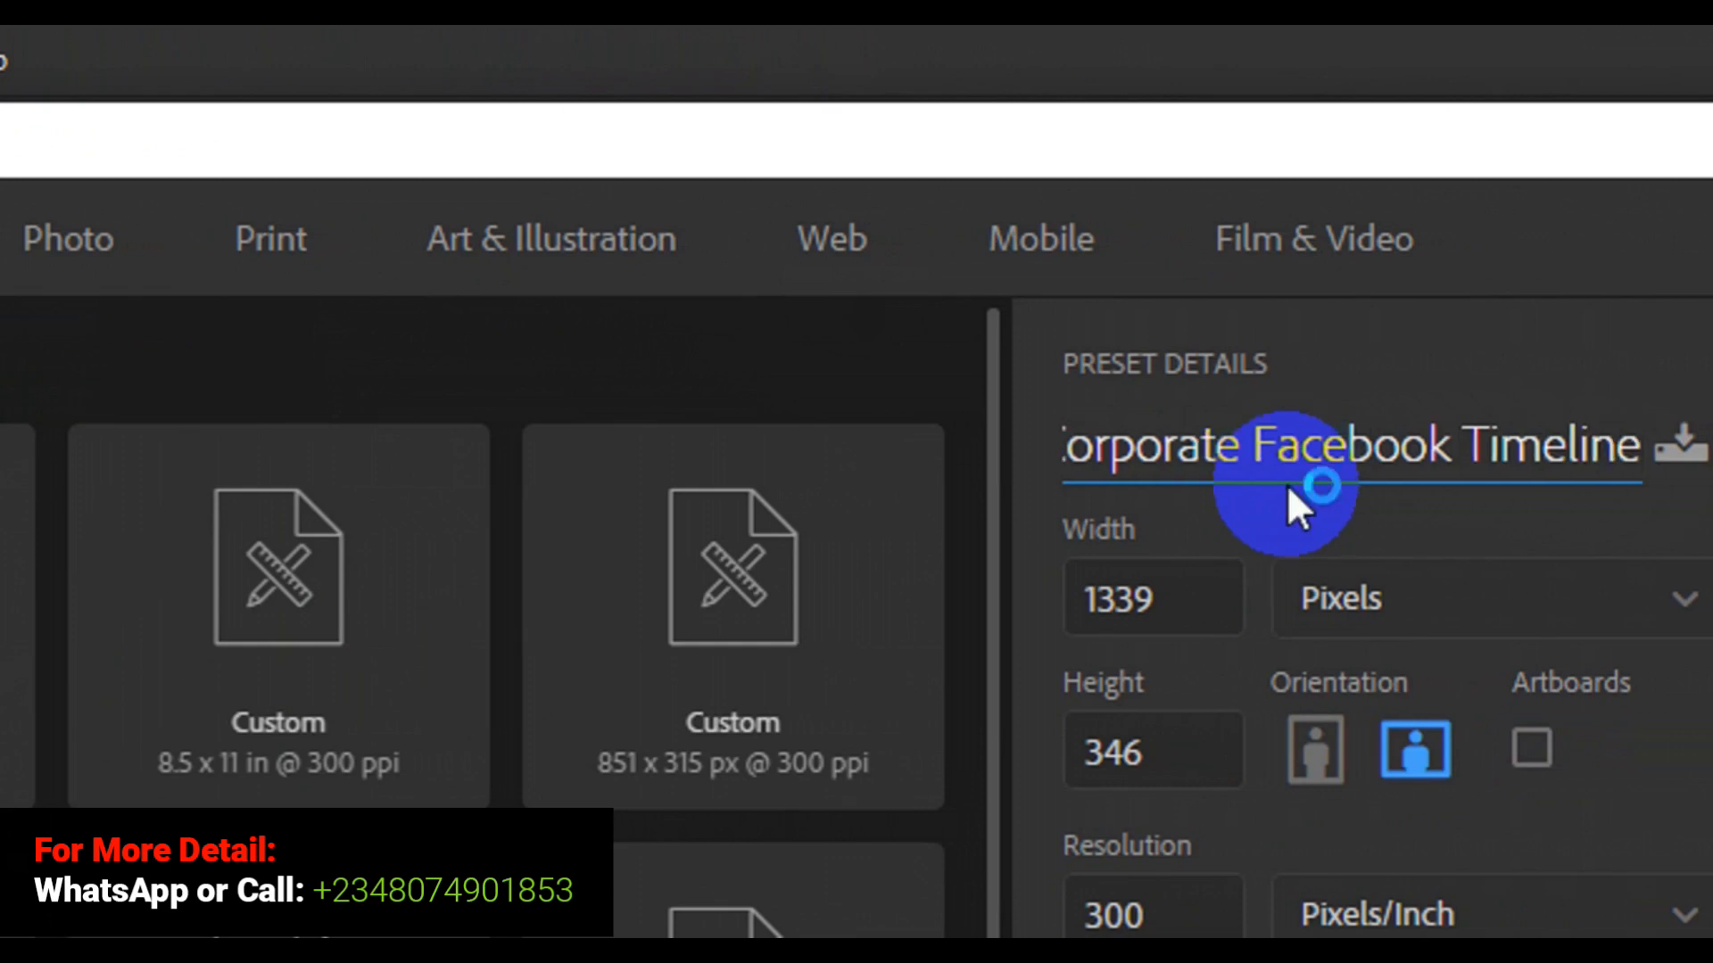
Set the new document's width to 851 pixels.
left_click(1206, 615)
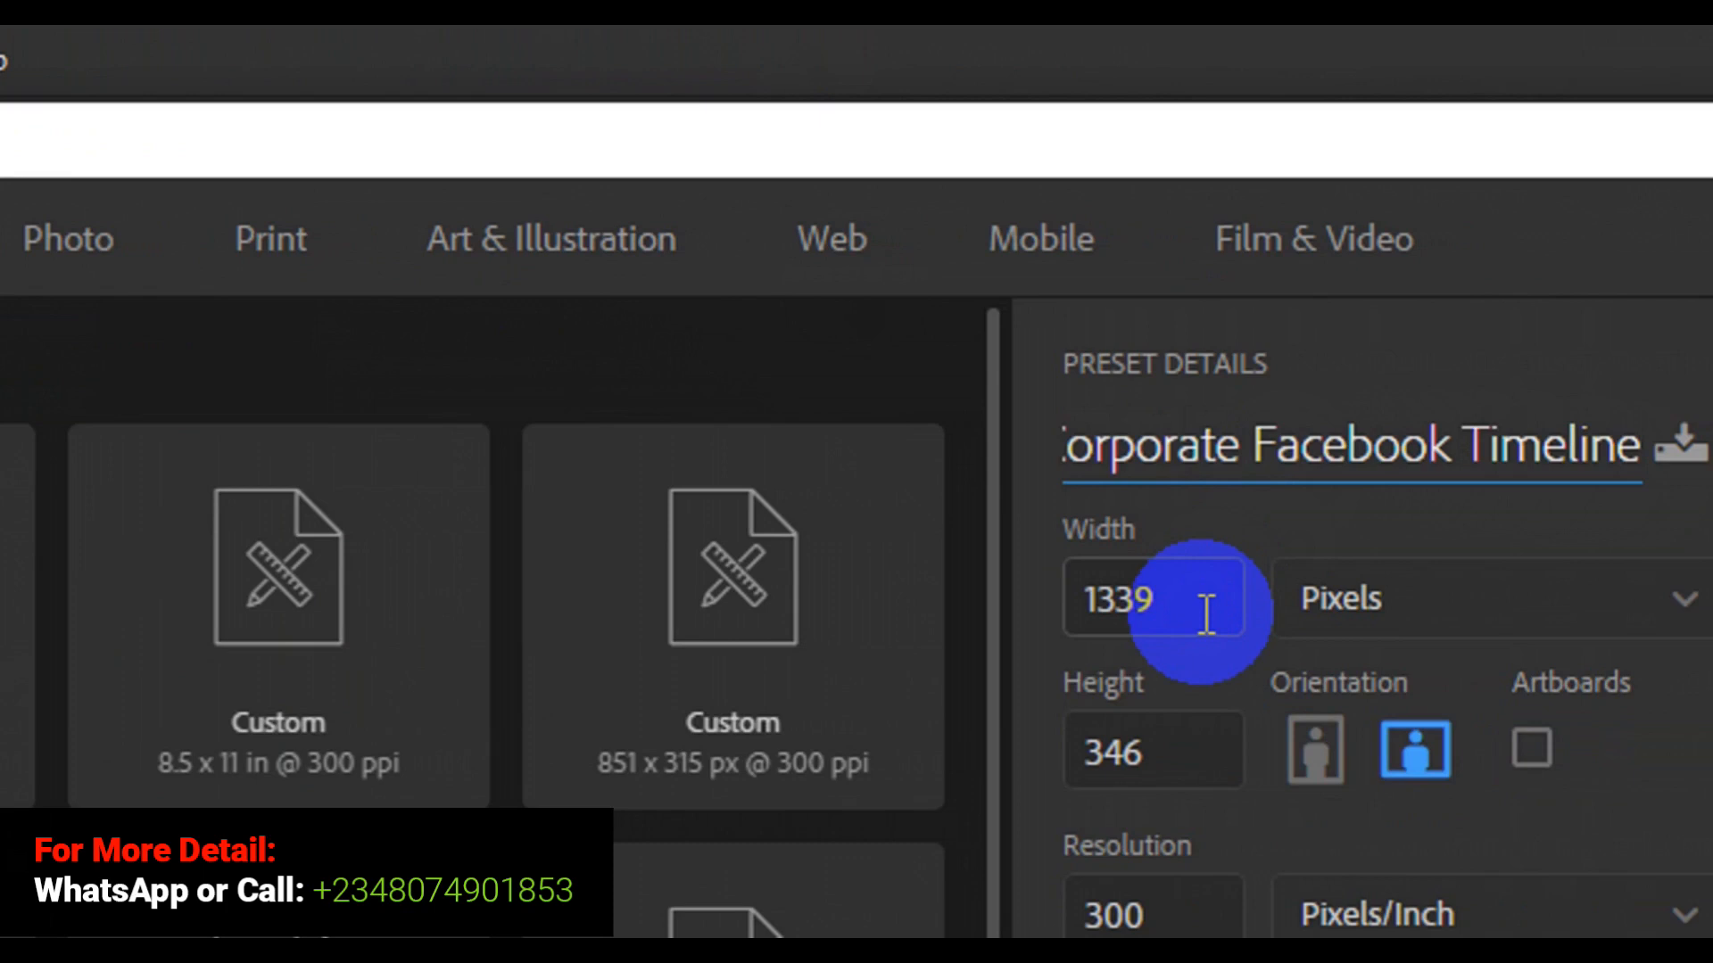
left_click(1206, 615)
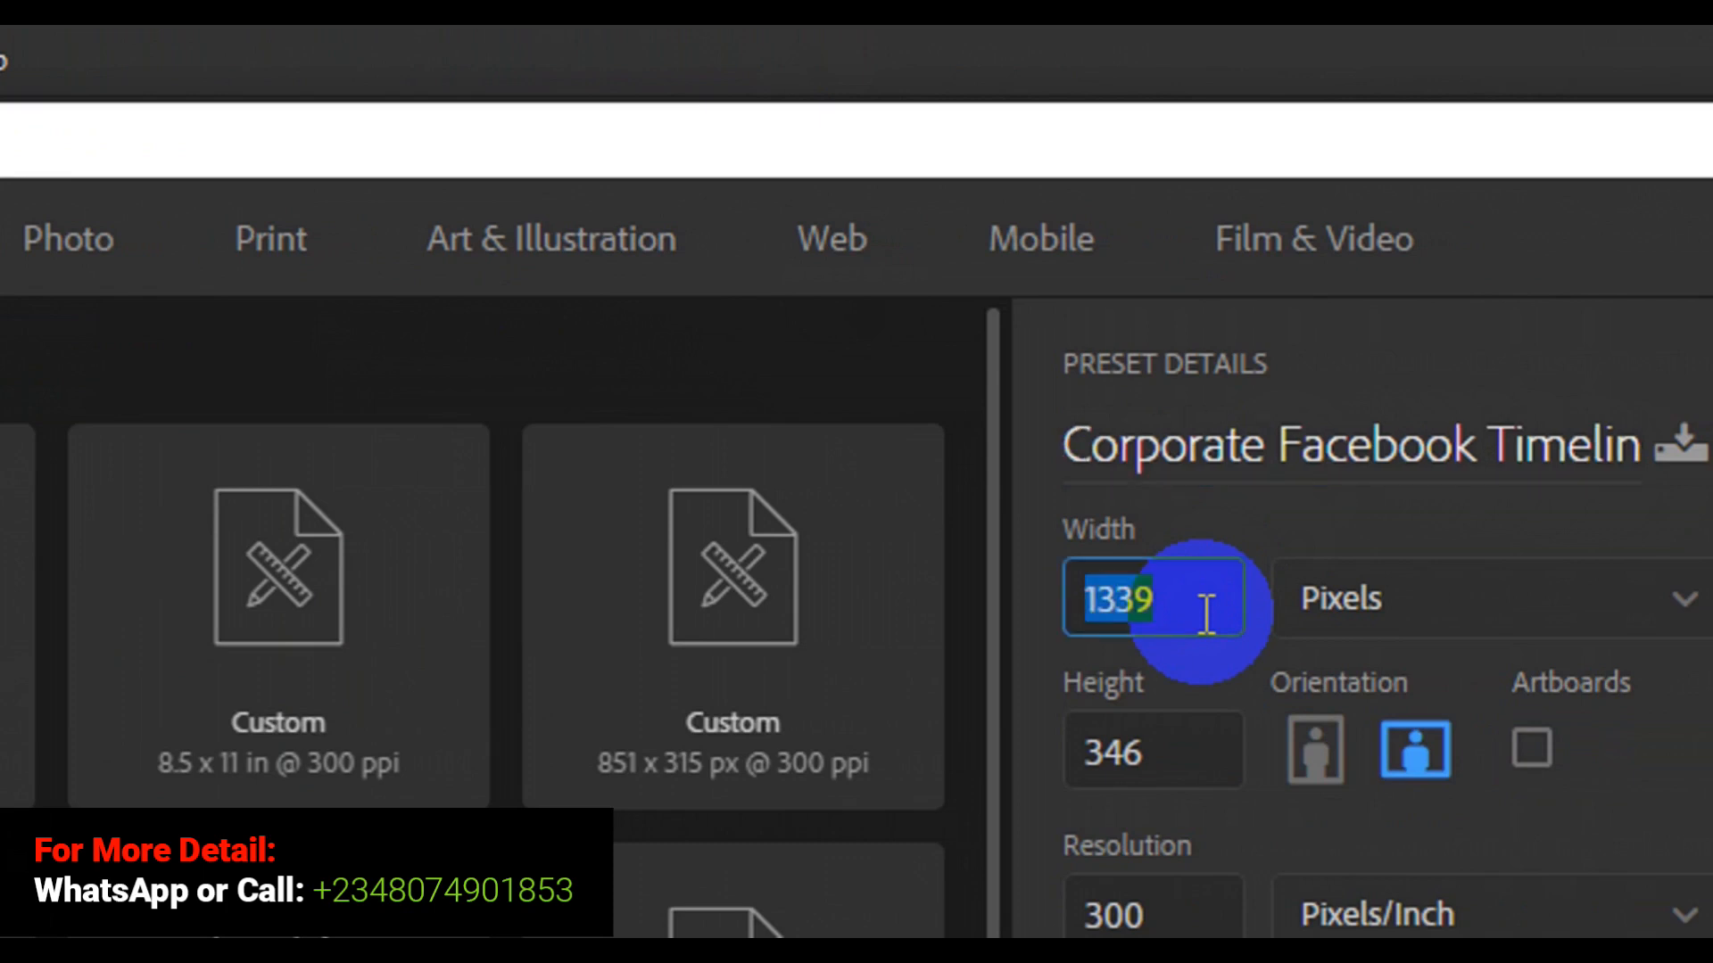
left_click(1207, 615)
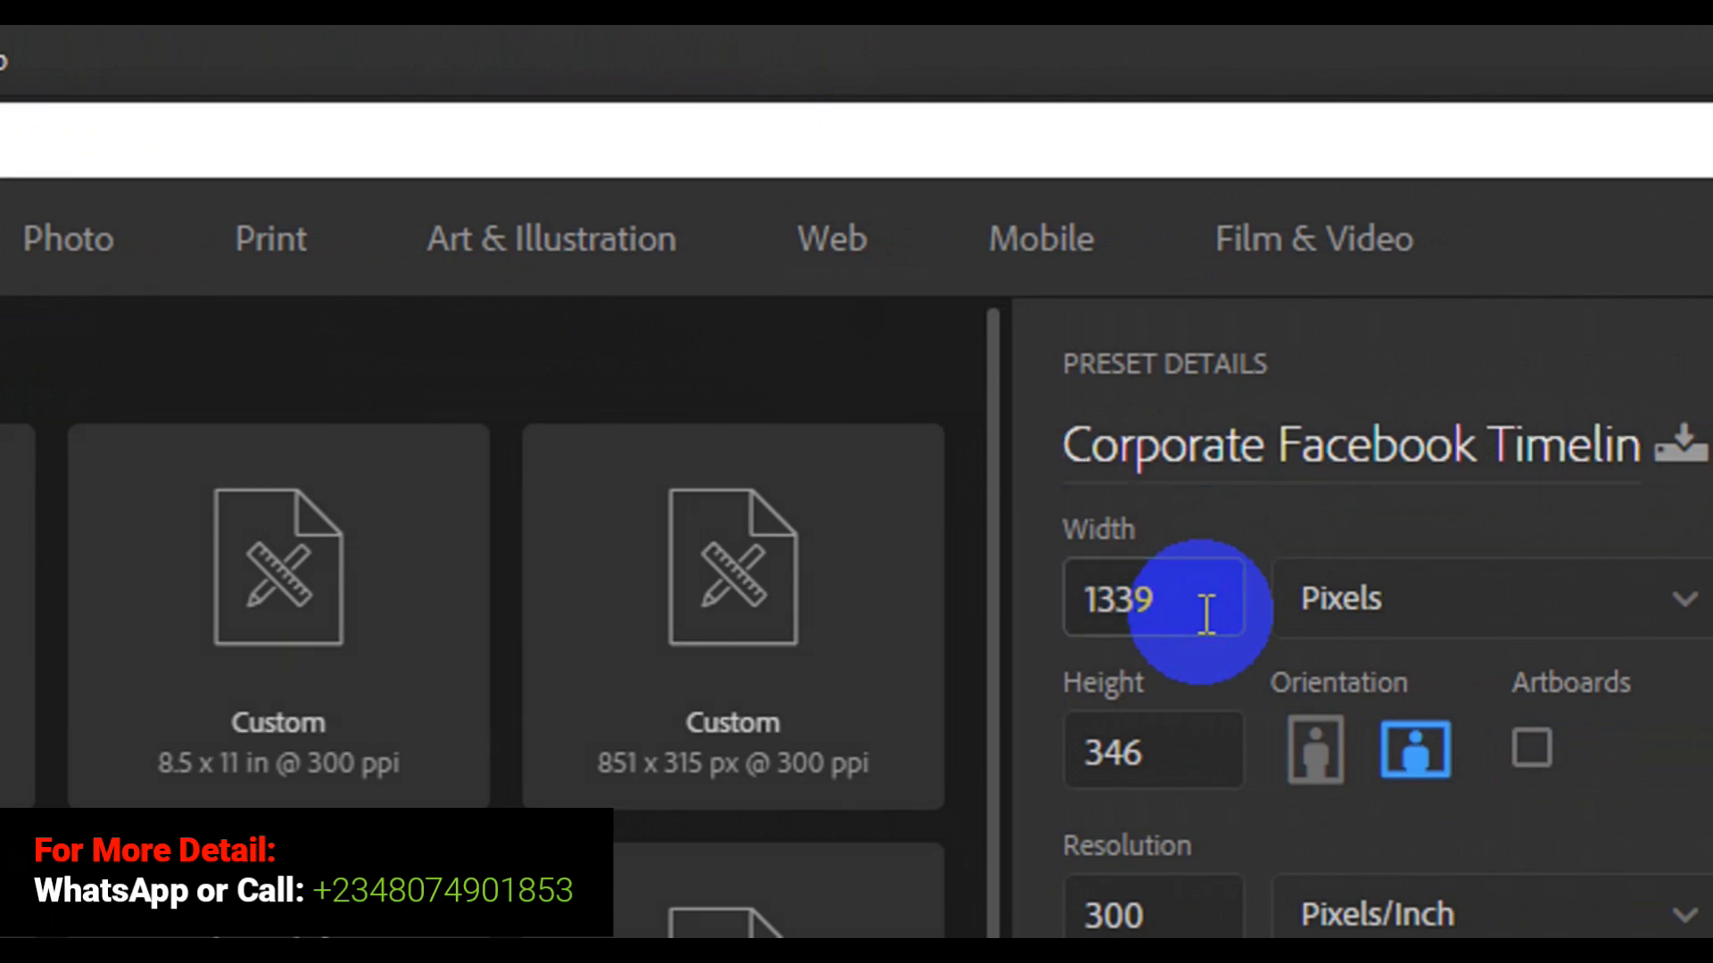
left_click(1206, 615)
left_click(1197, 615)
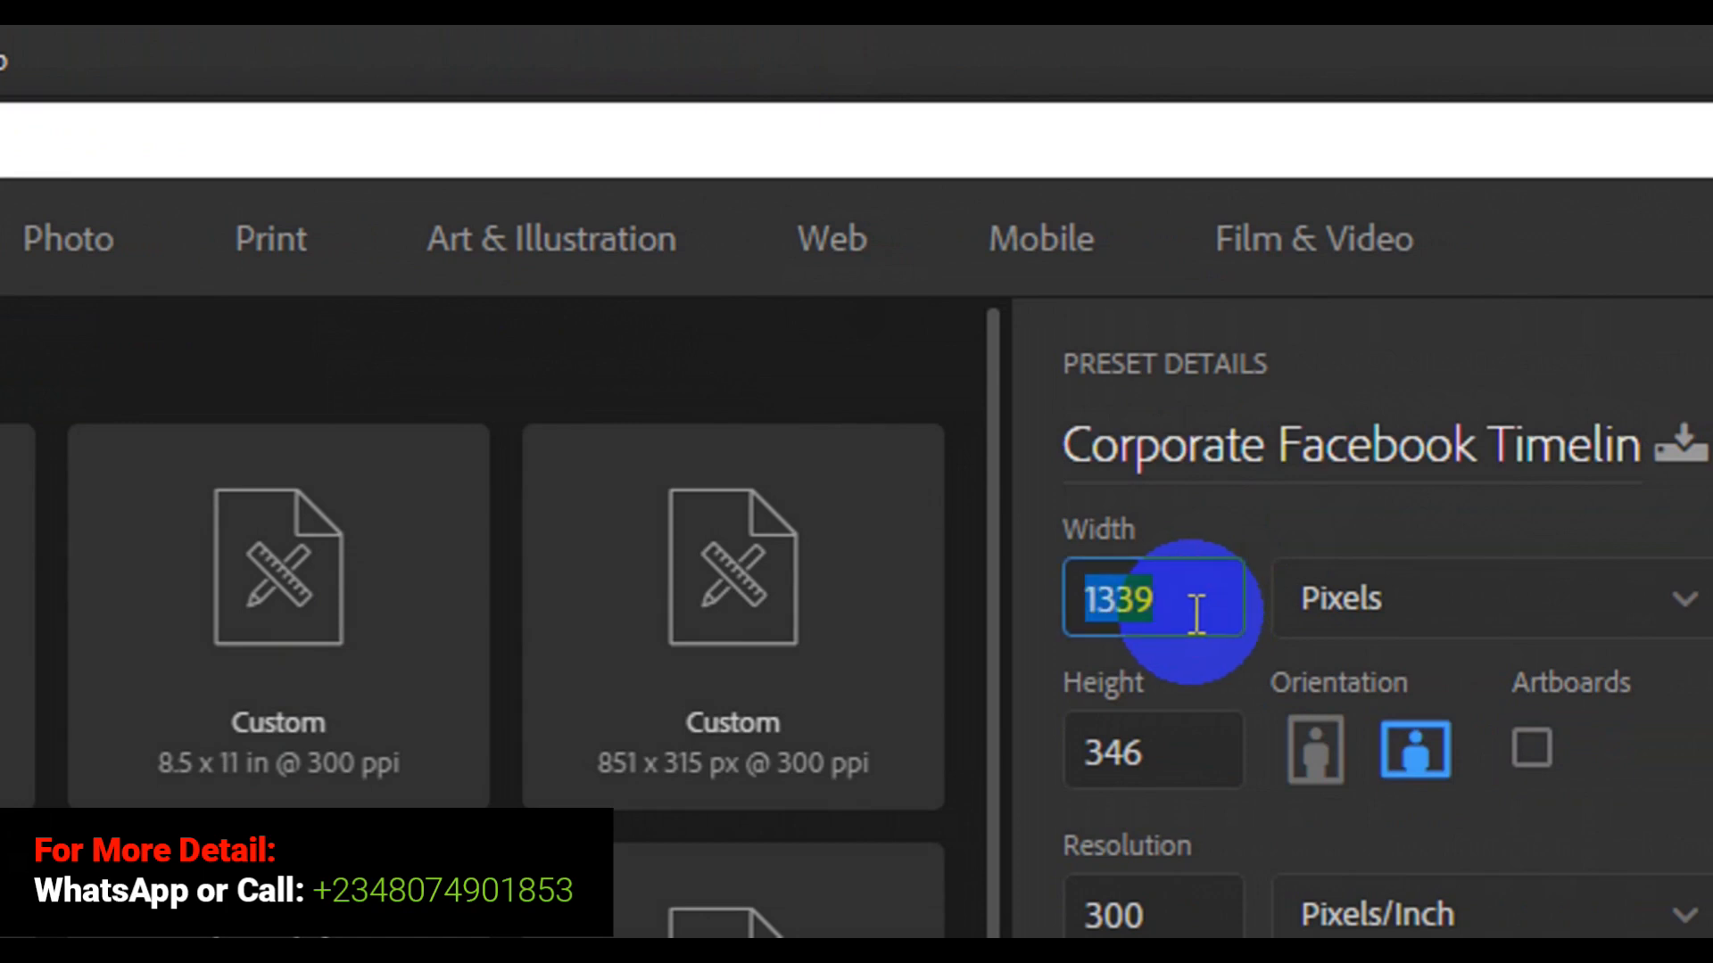
type("85")
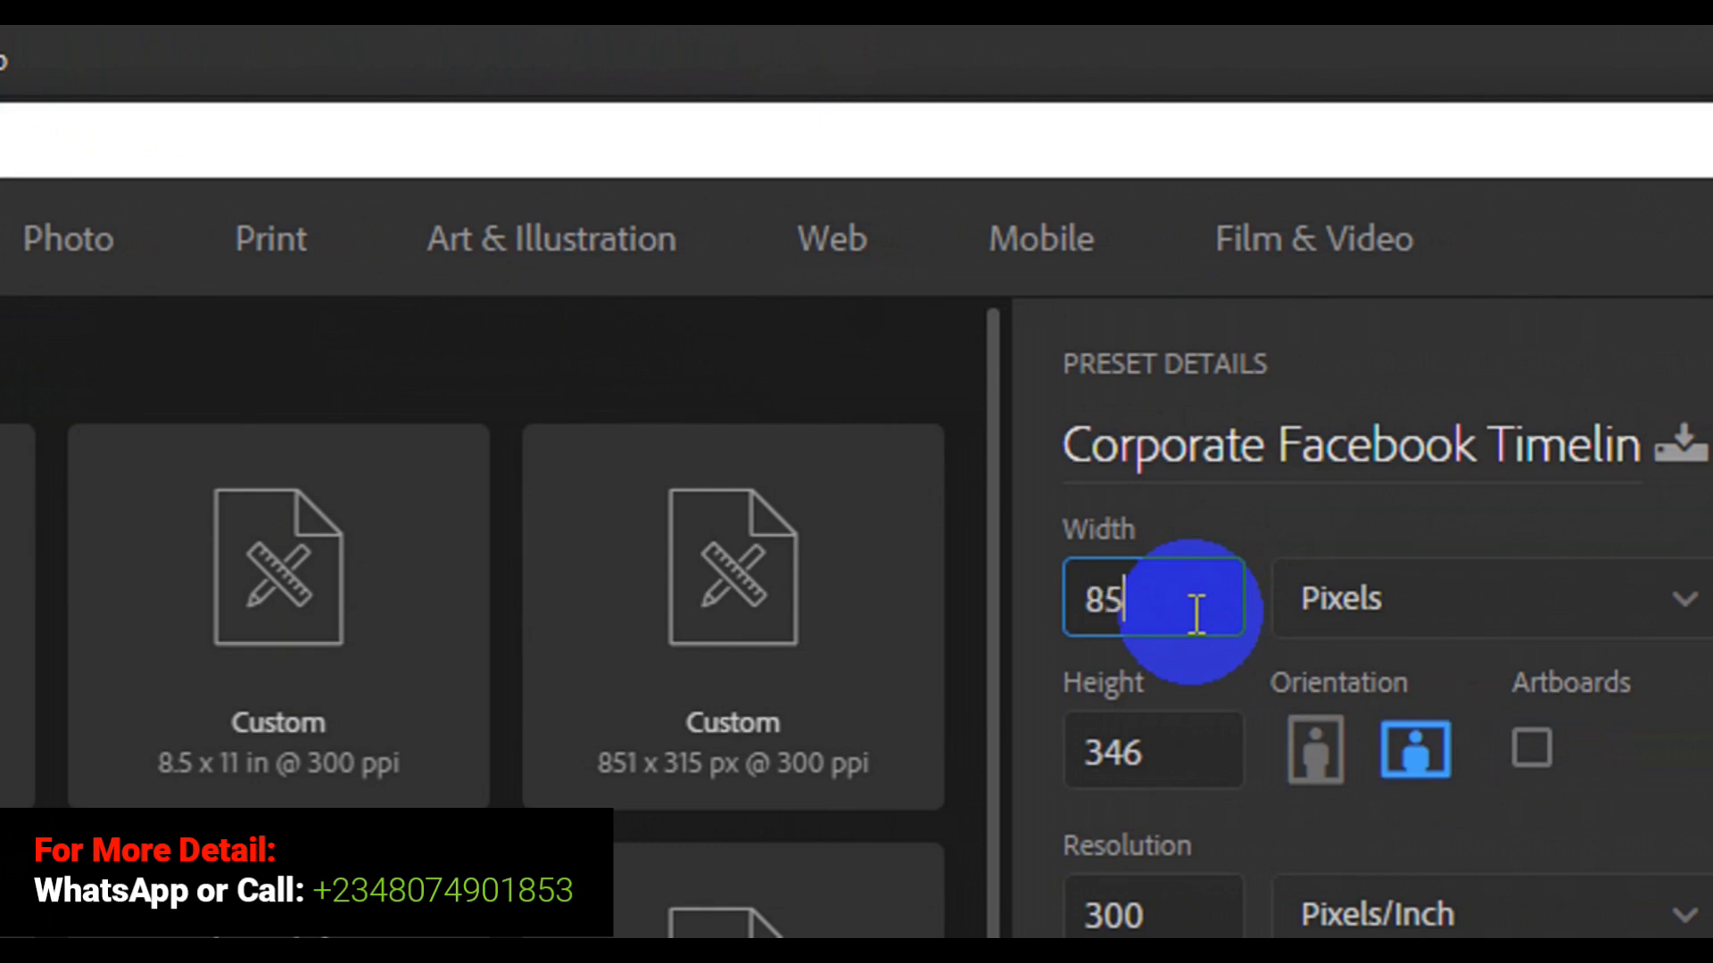
type("1")
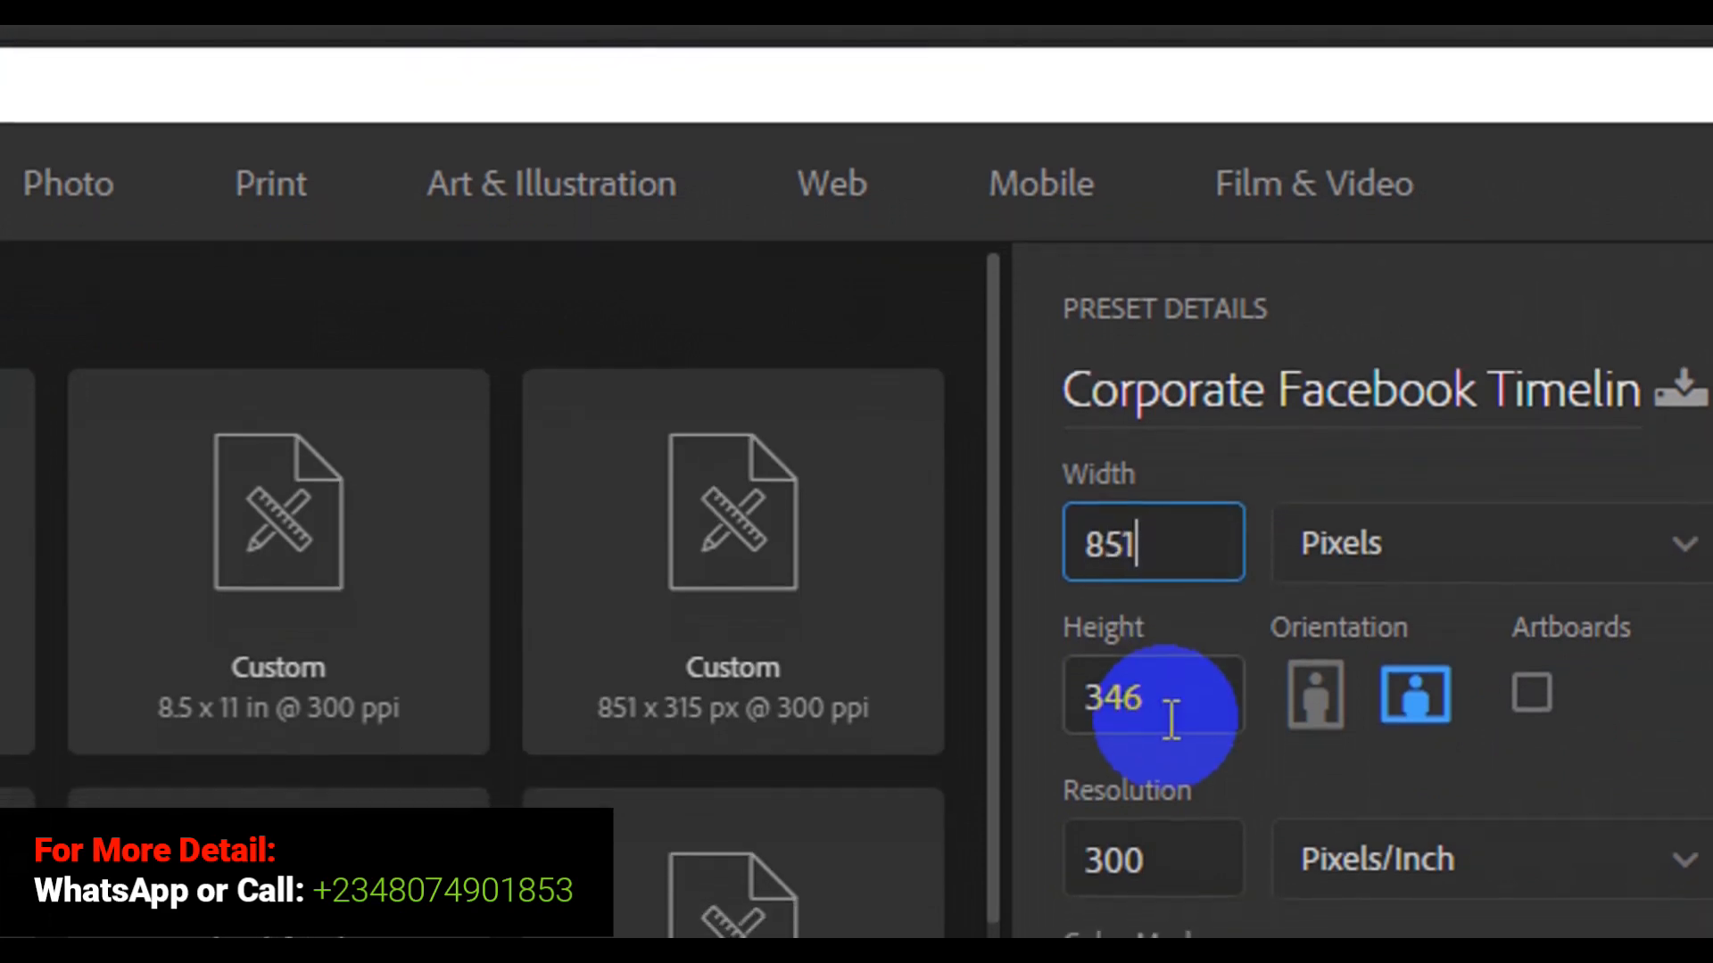
Set the document's height to 315 pixels and create it.
left_click(1171, 711)
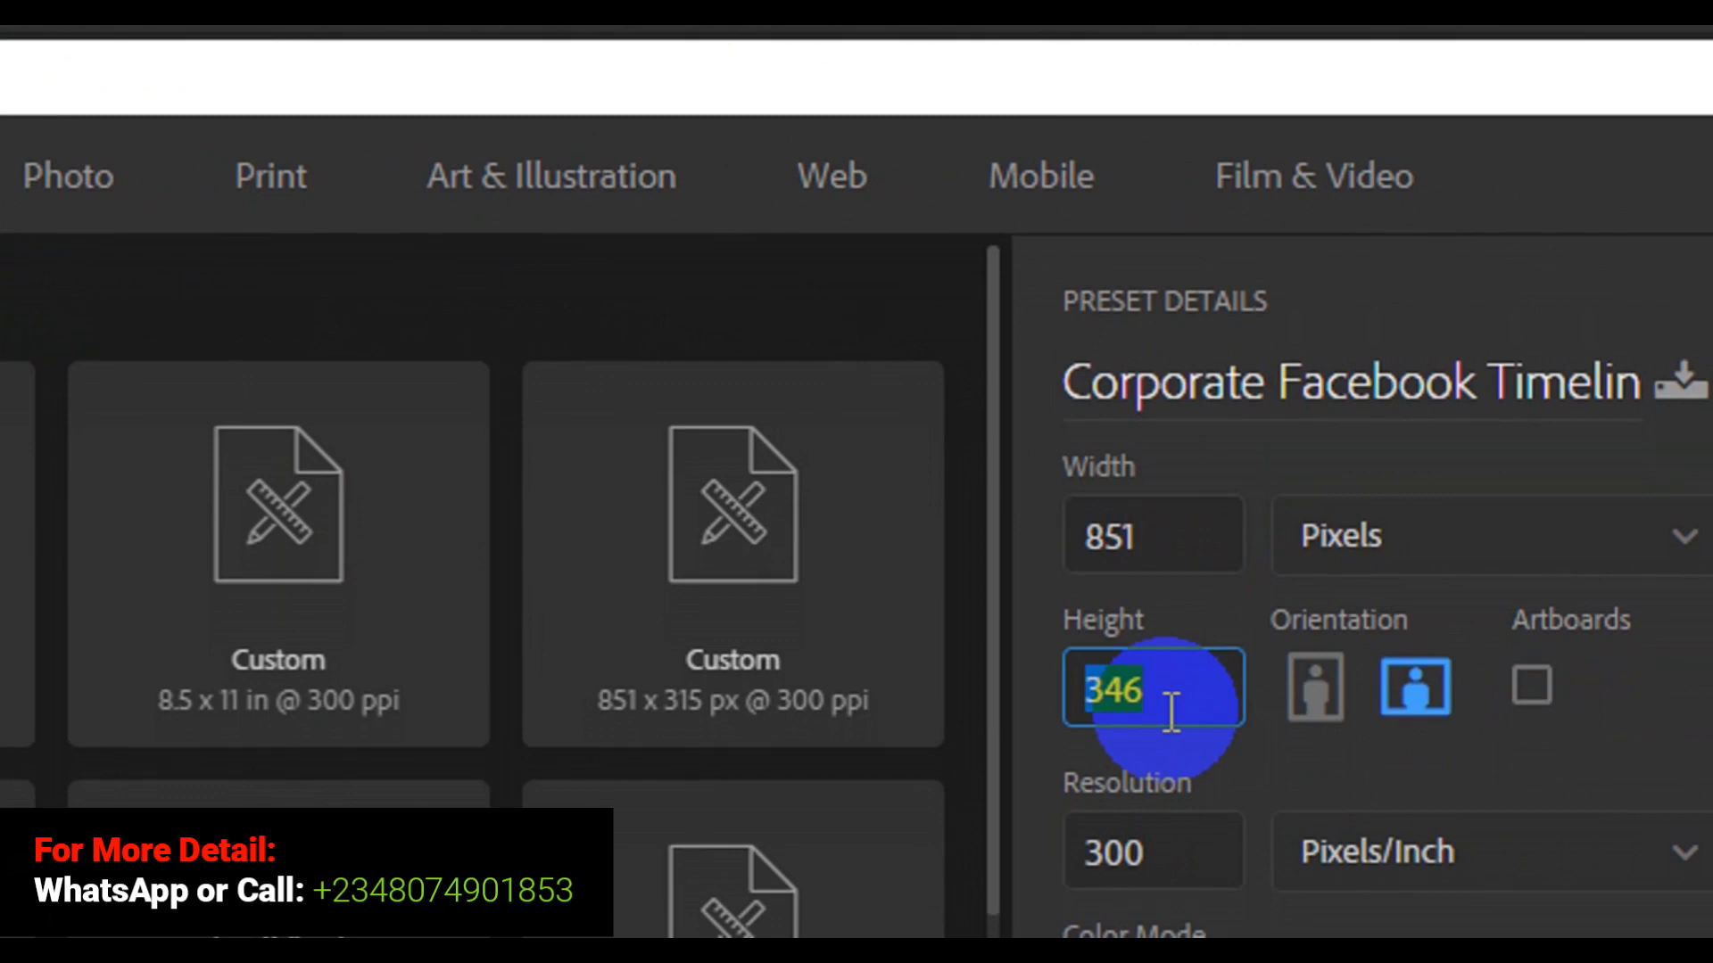
type("3")
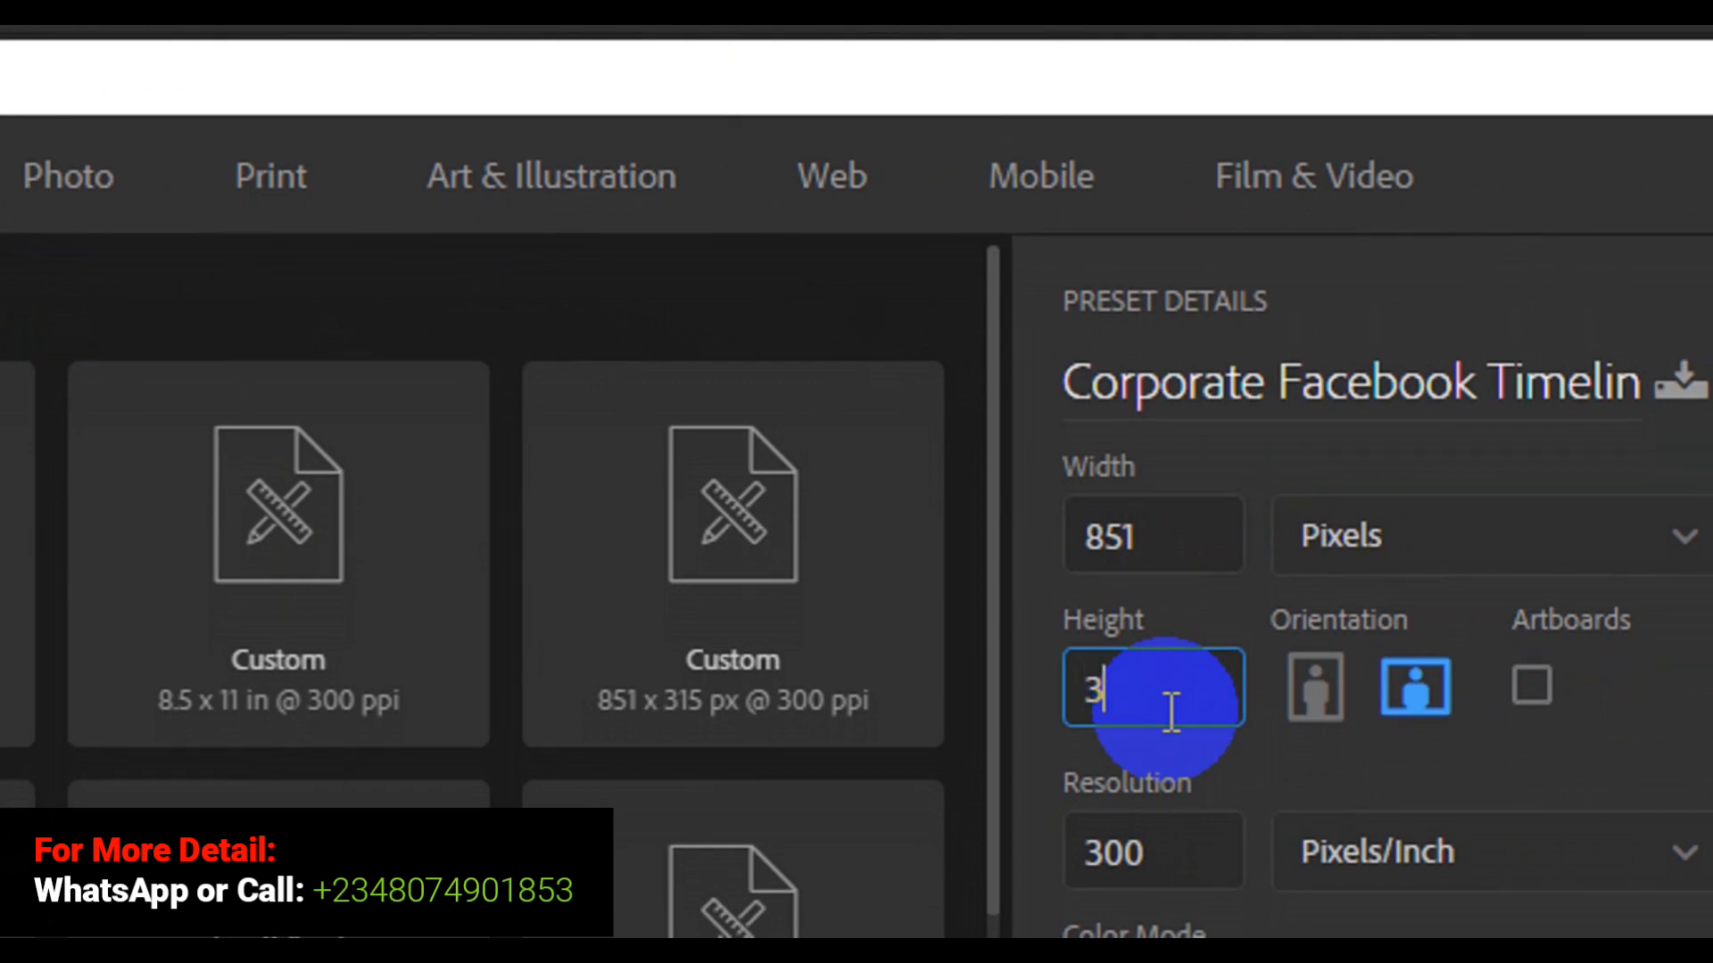
type("15")
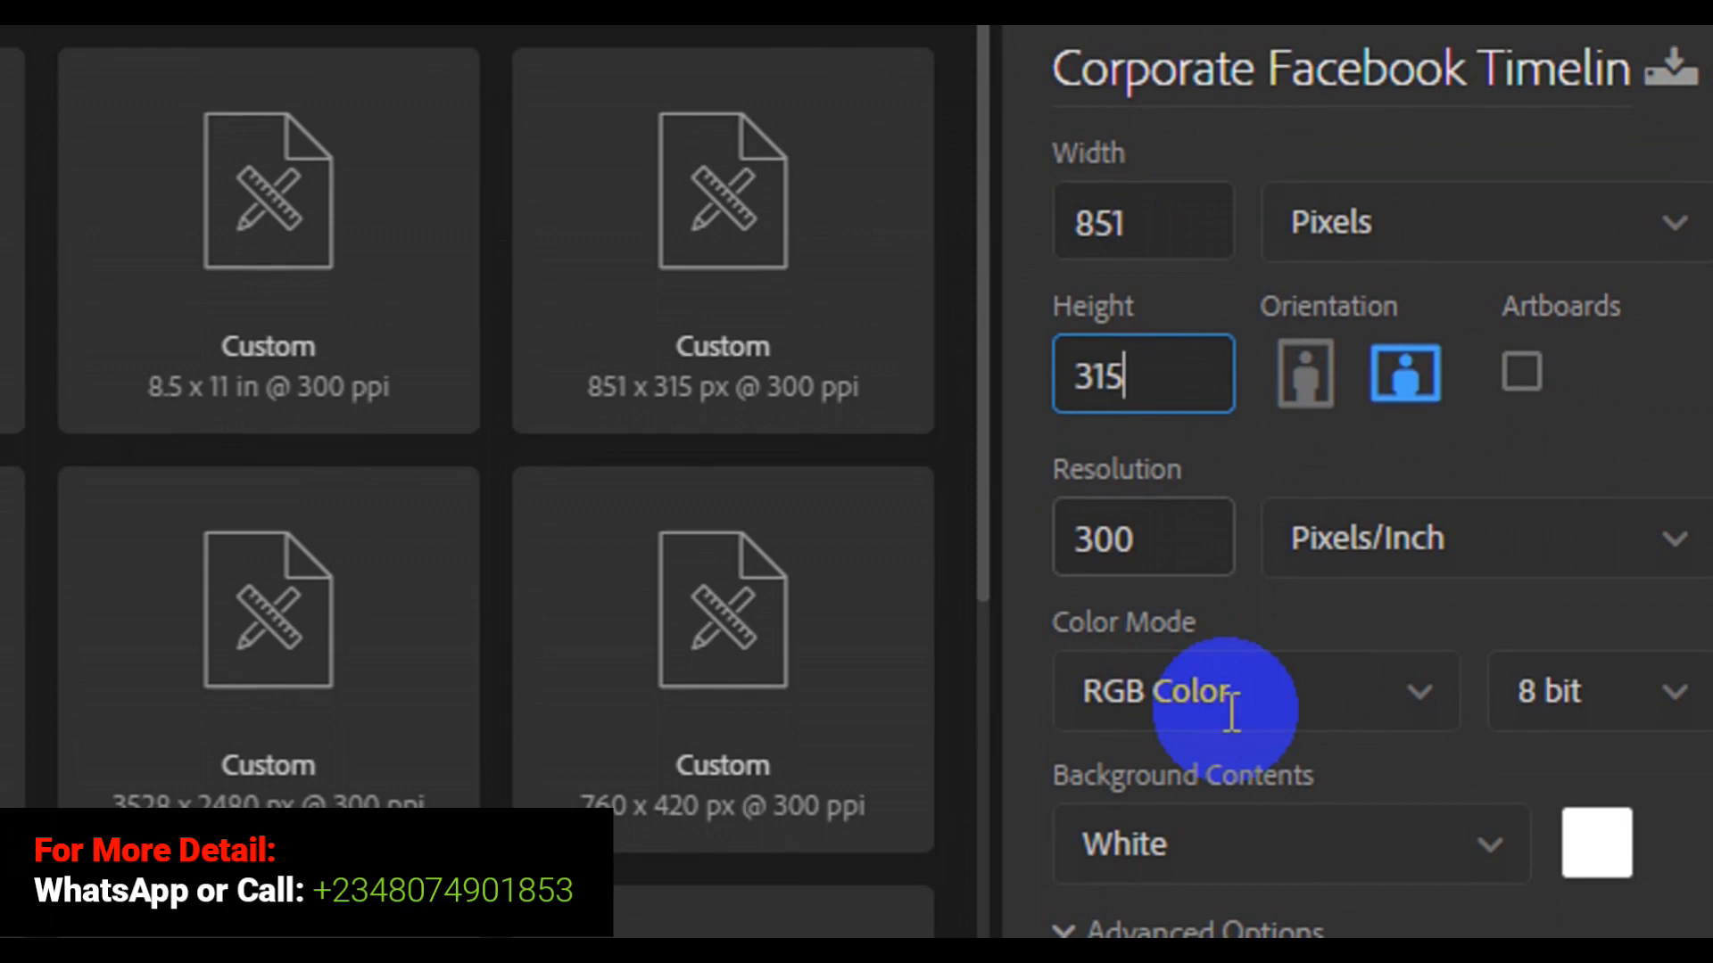
key("Tab")
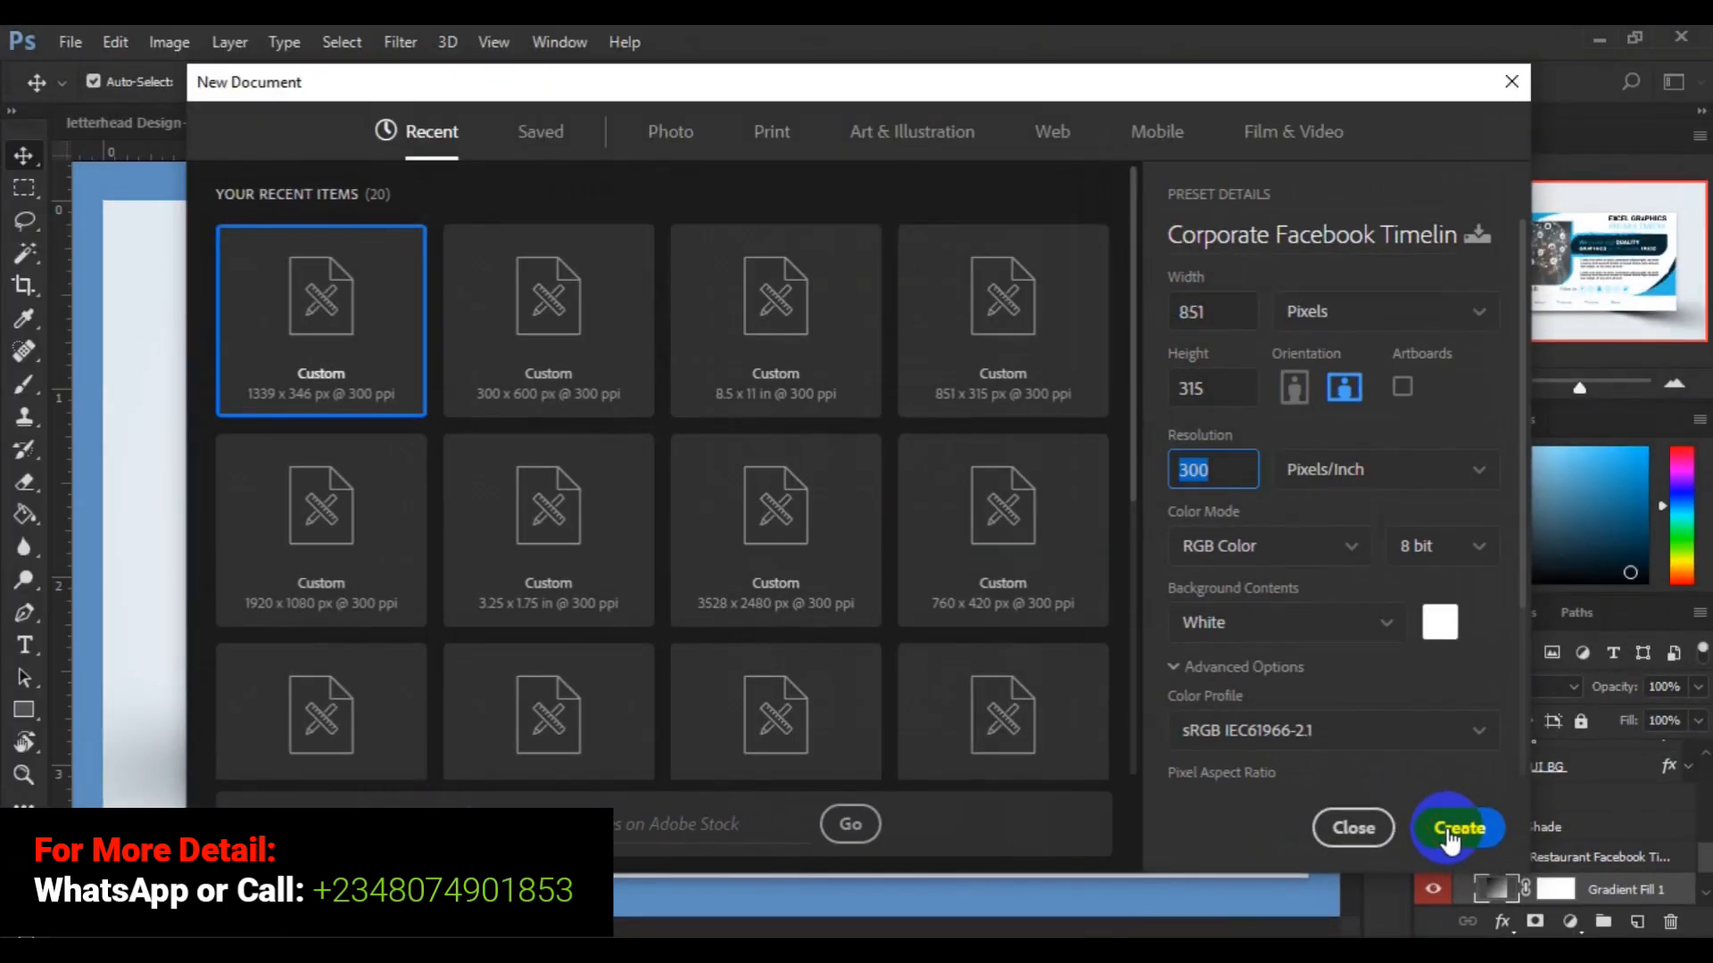
left_click(1449, 834)
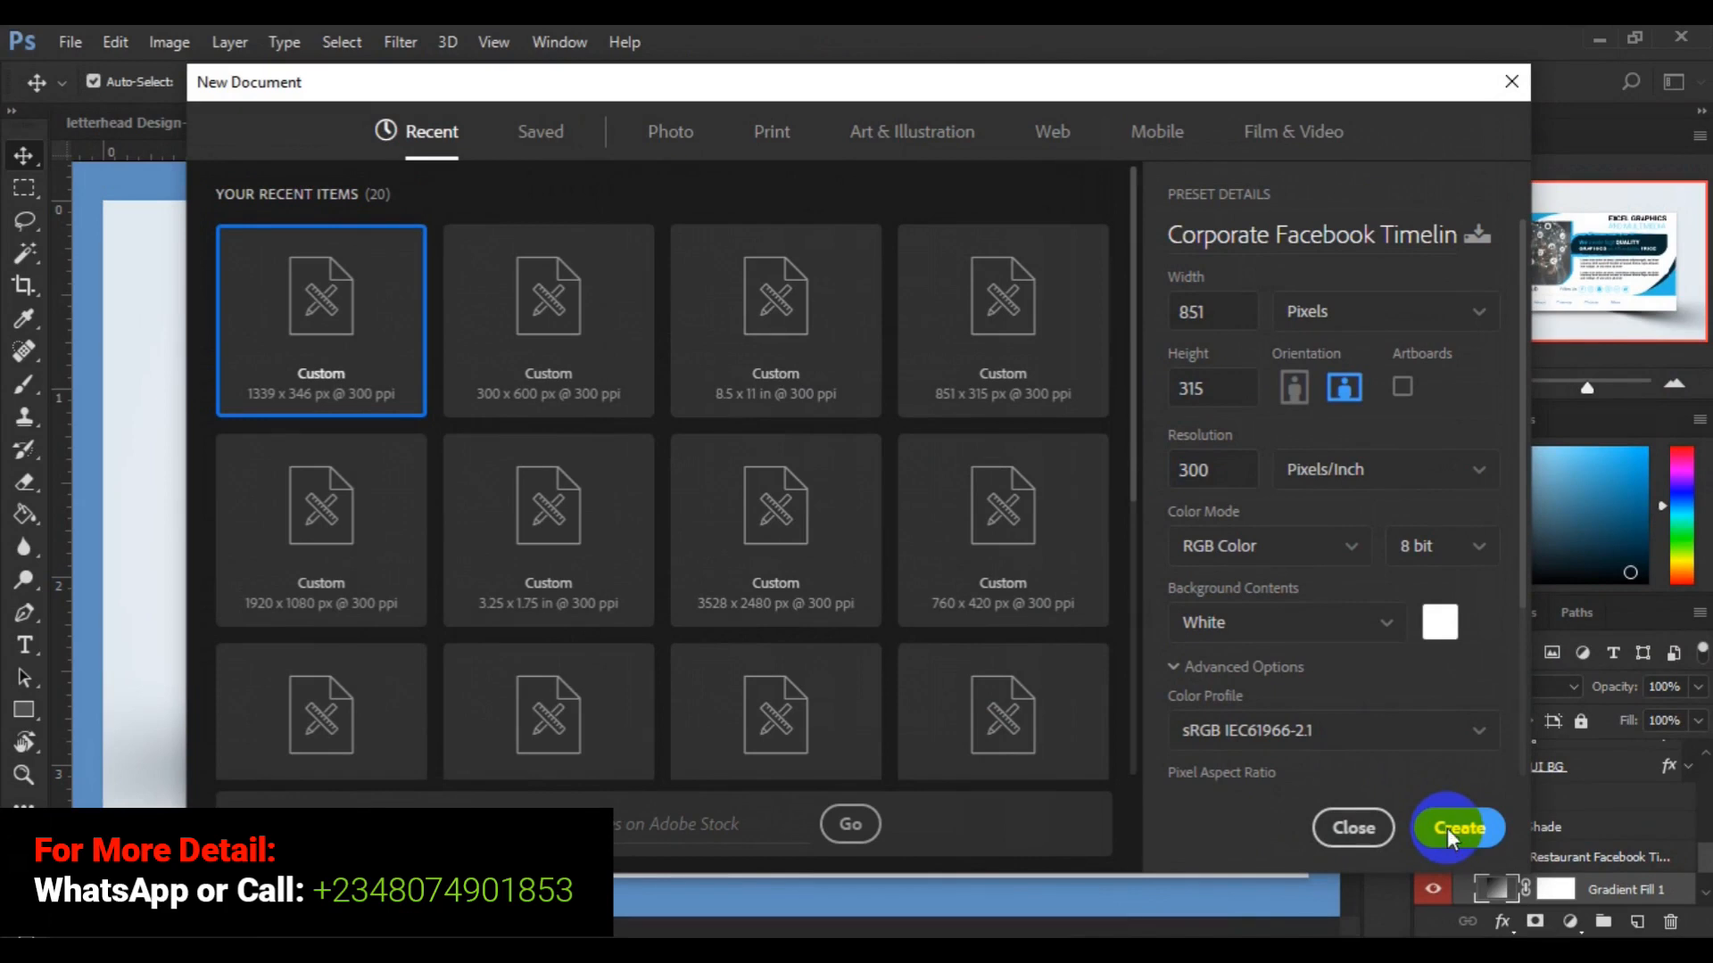
left_click(1447, 828)
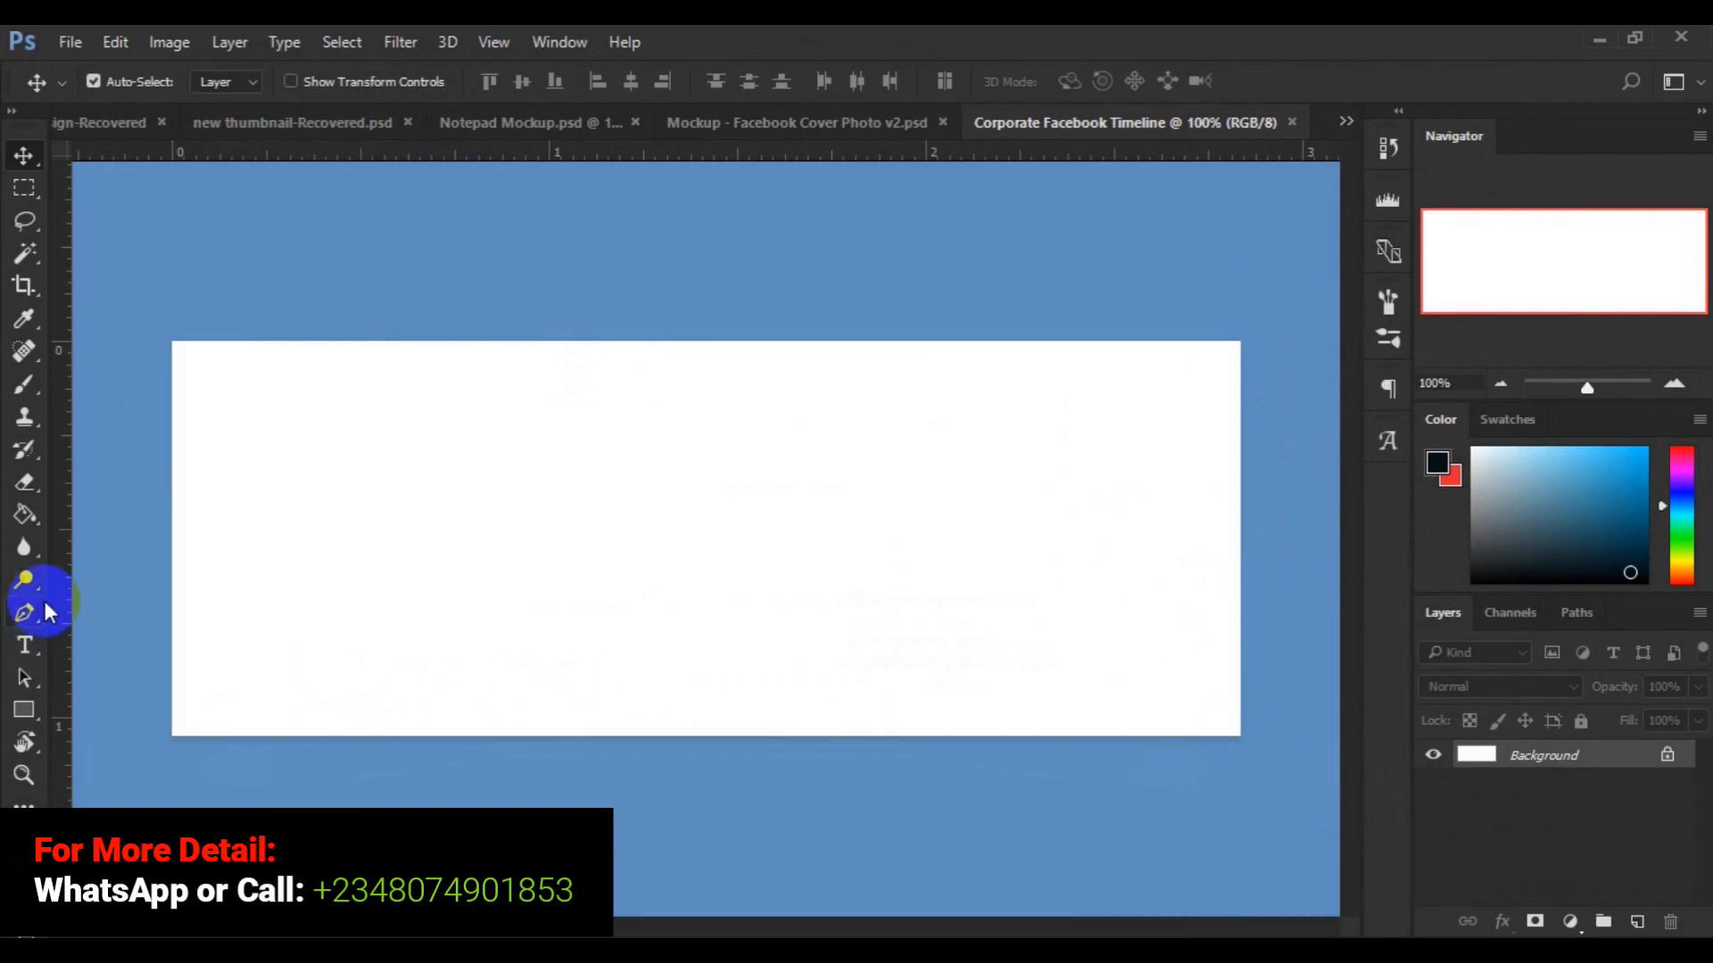
Draw a closed four-sided Pen tool shape over the canvas's left part with a slanted right edge, about 404 by 327 px.
left_click(24, 612)
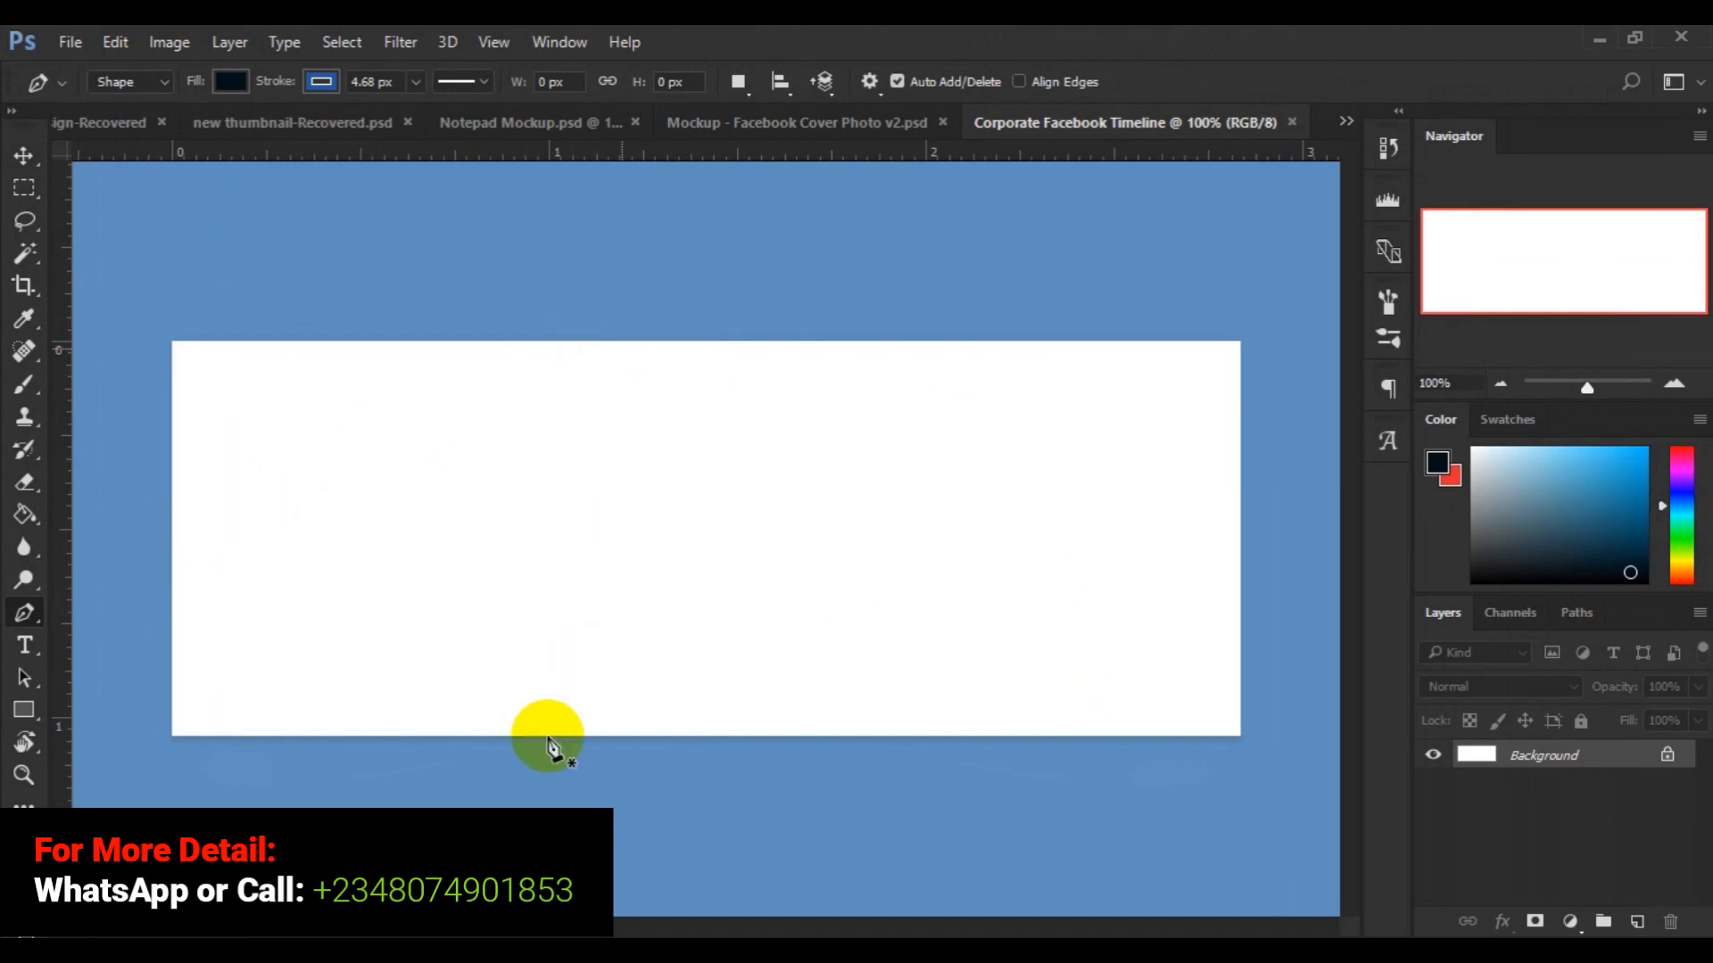
left_click(669, 343)
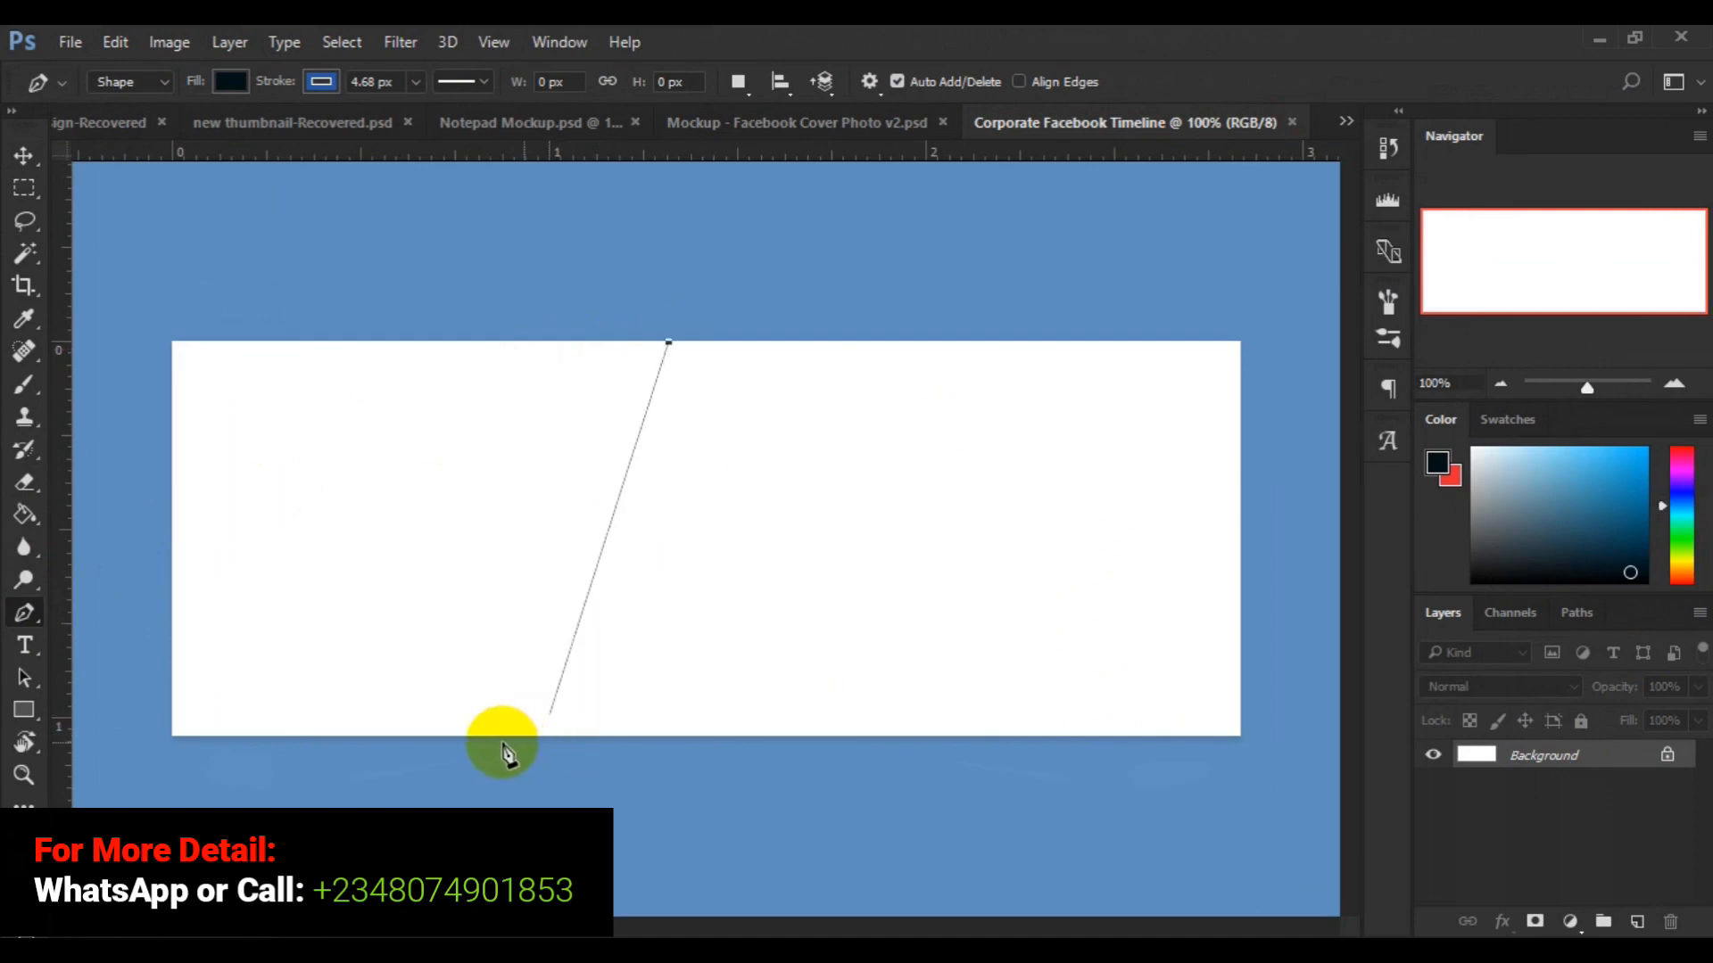
left_click(505, 752)
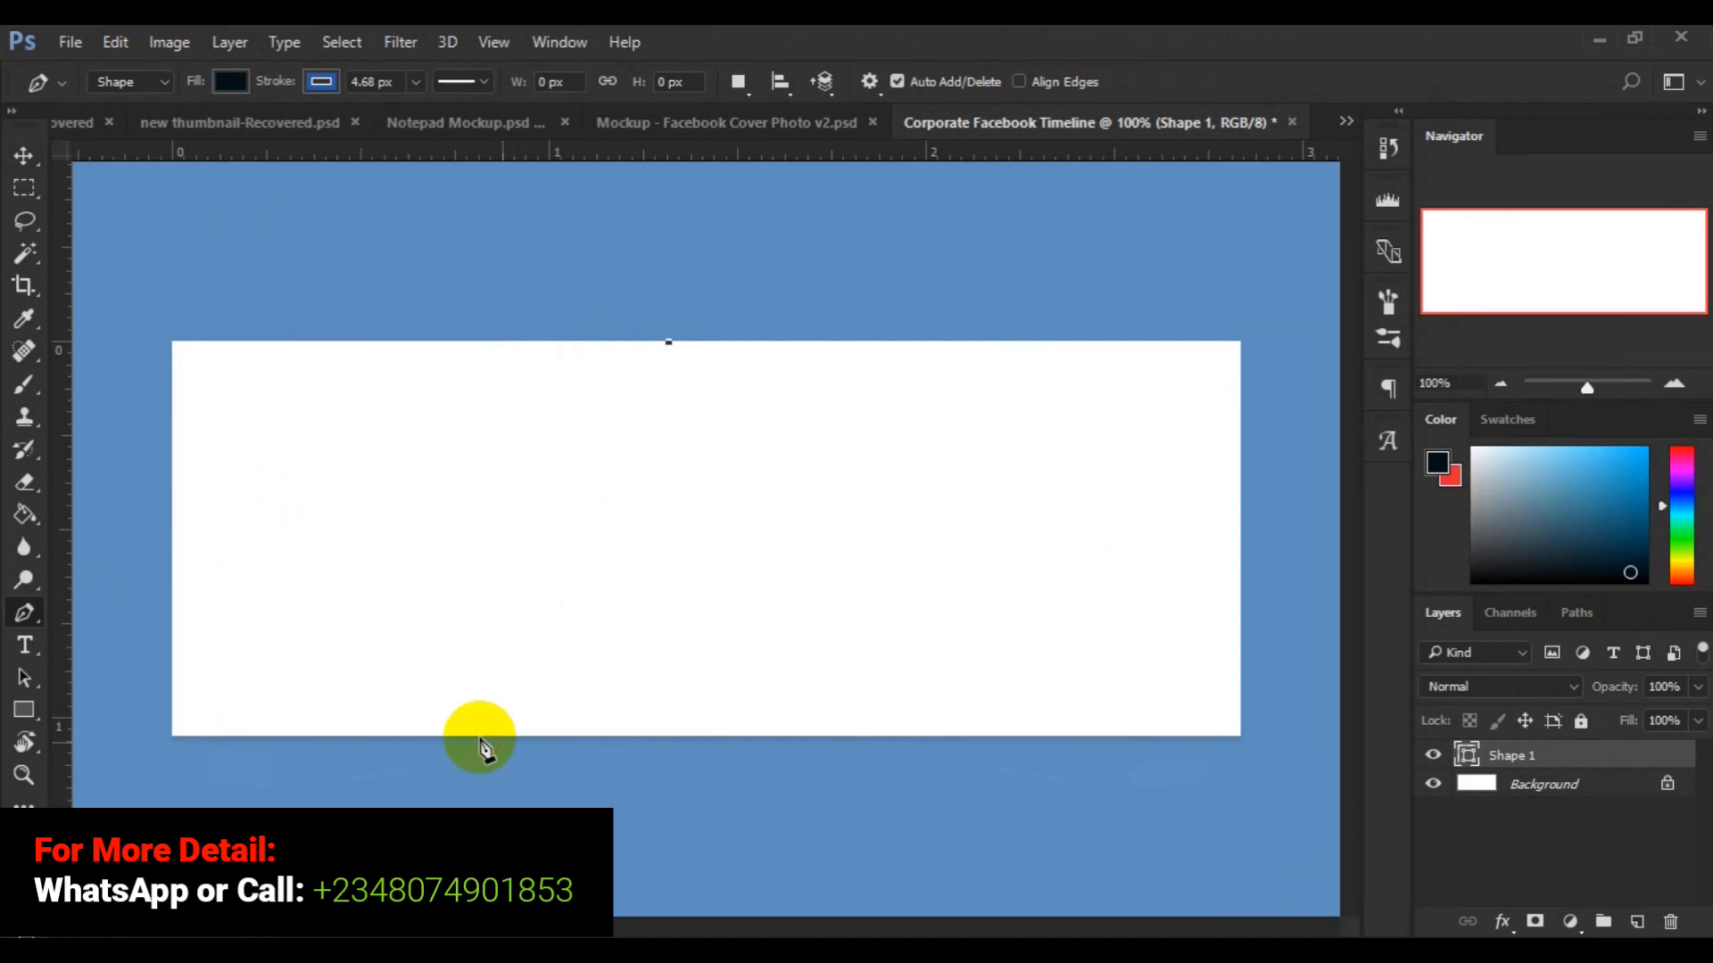
left_click(481, 736)
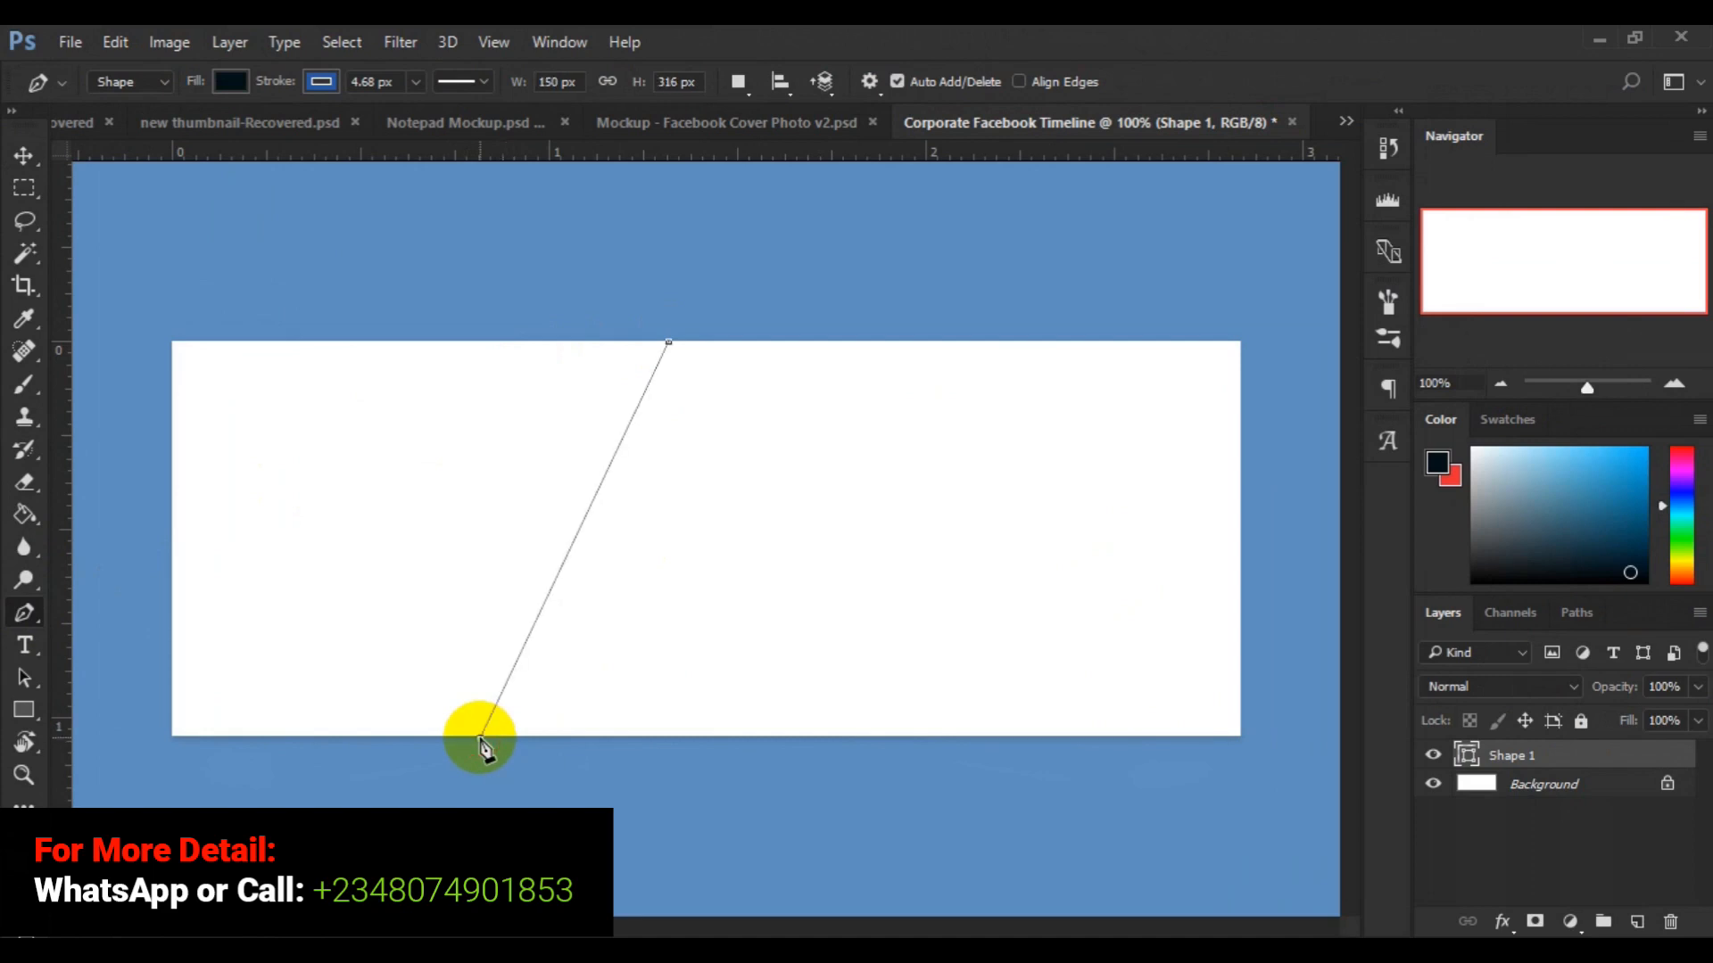
left_click(166, 738)
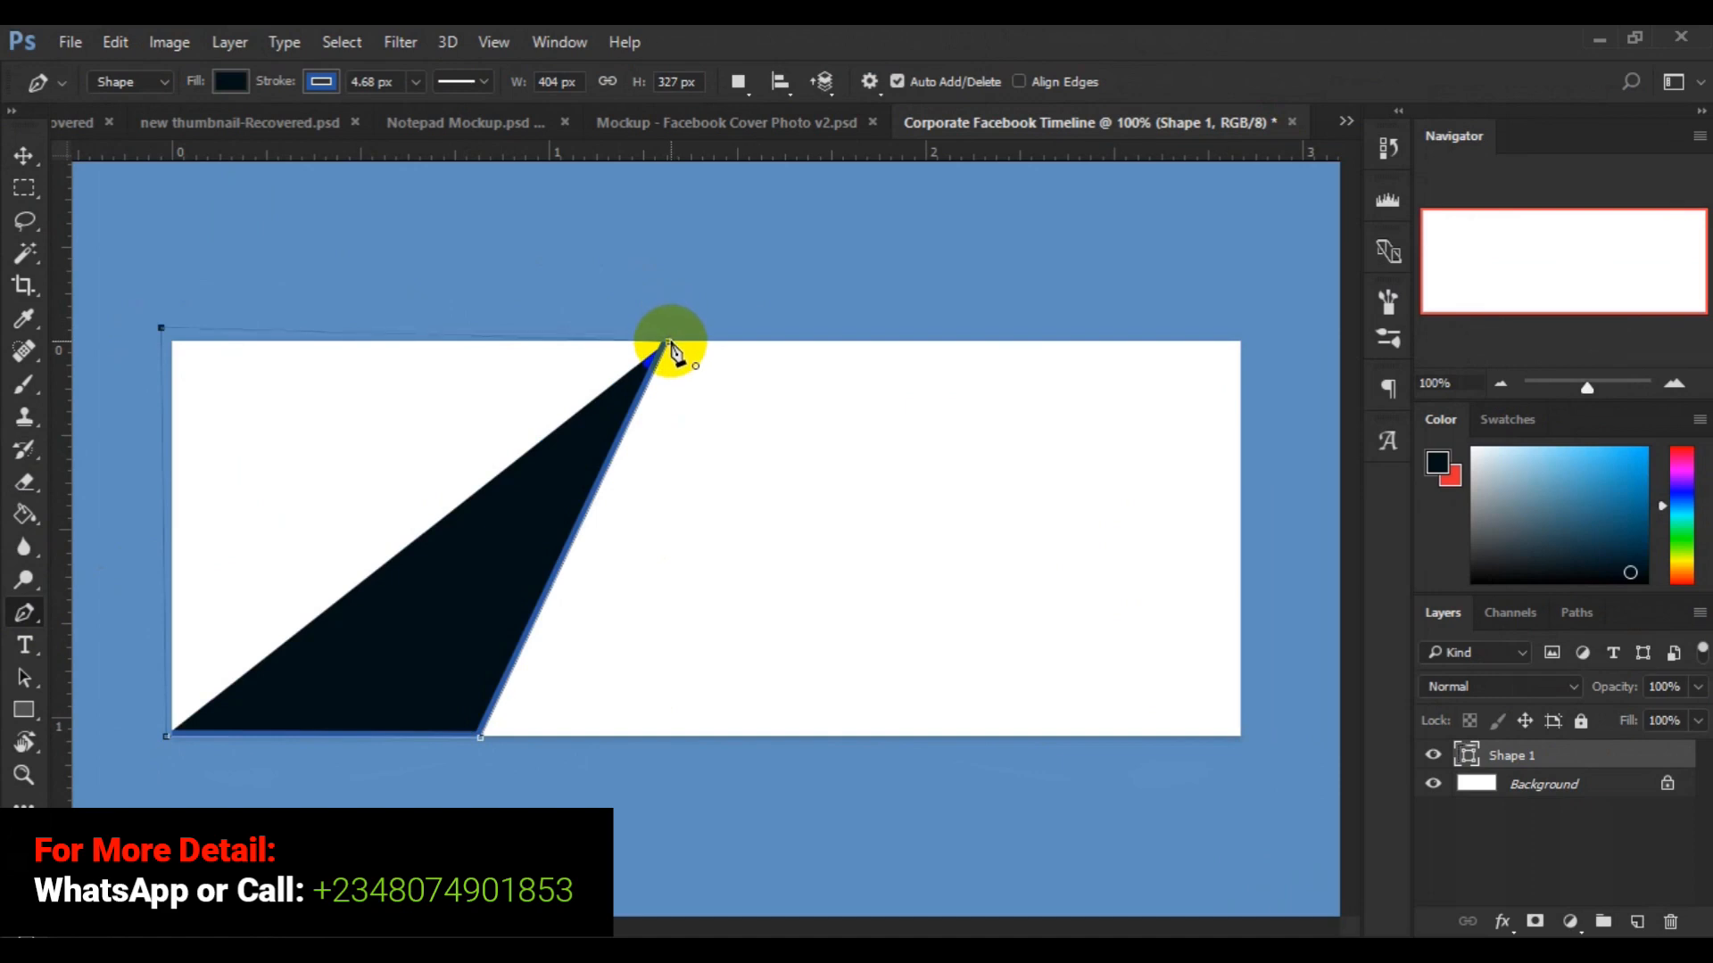
left_click(669, 342)
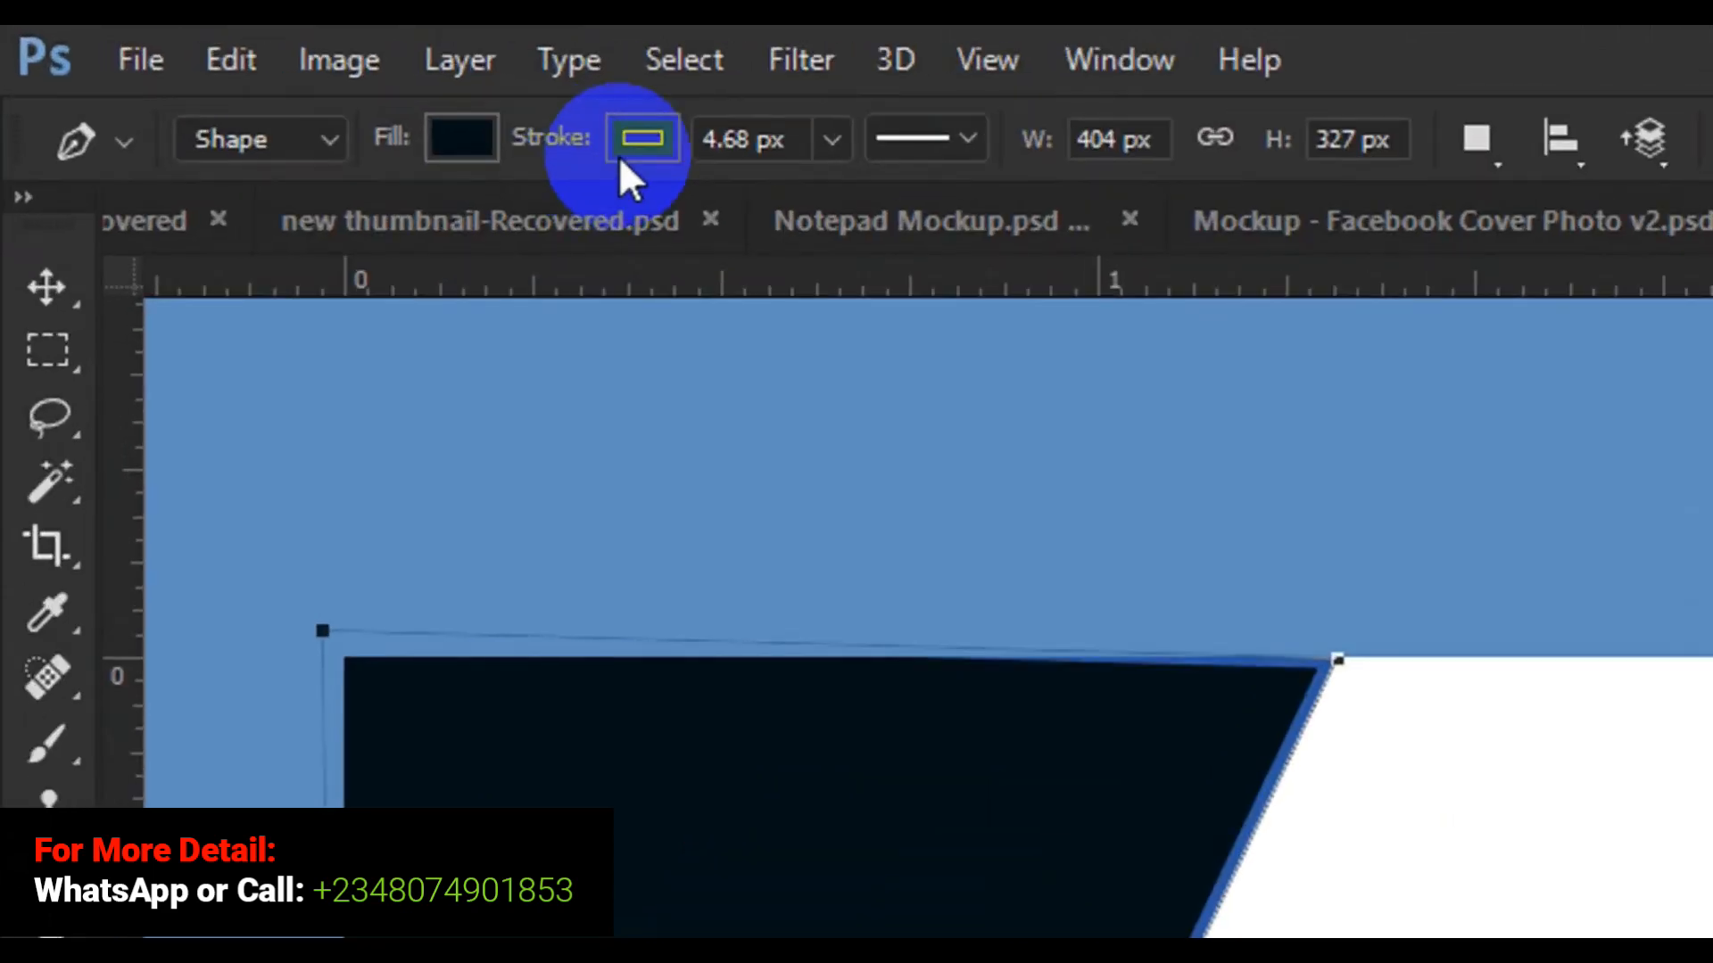
Remove the stroke from the dark four-sided shape.
left_click(618, 155)
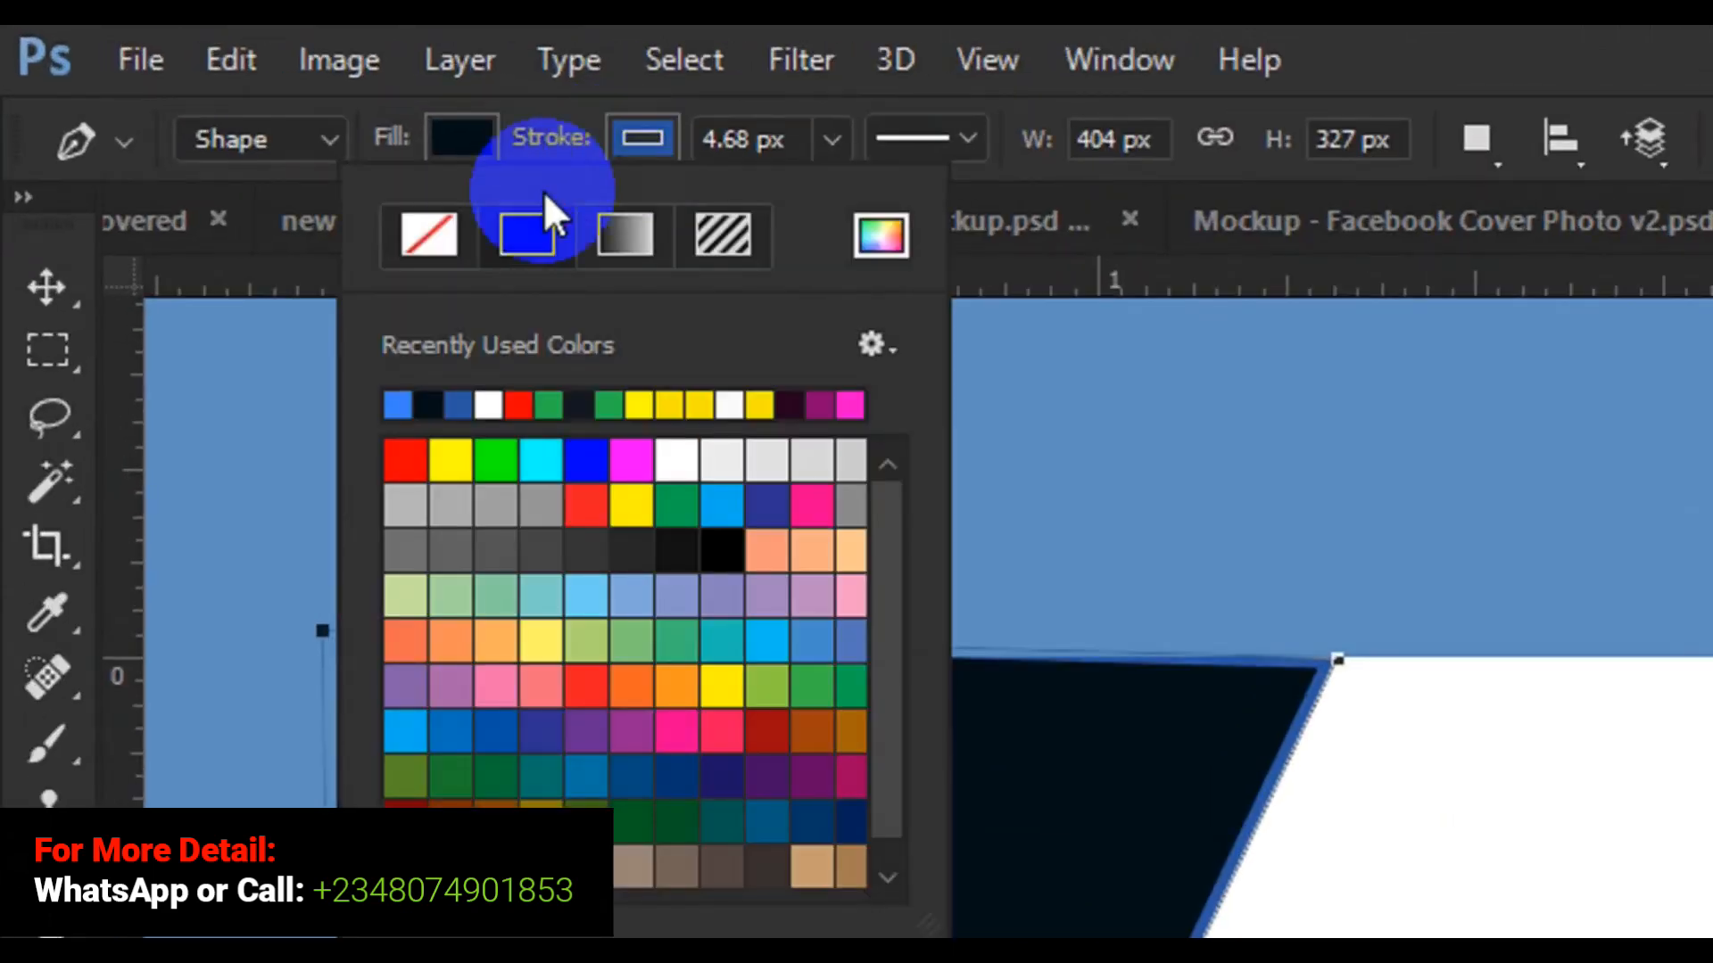
left_click(432, 237)
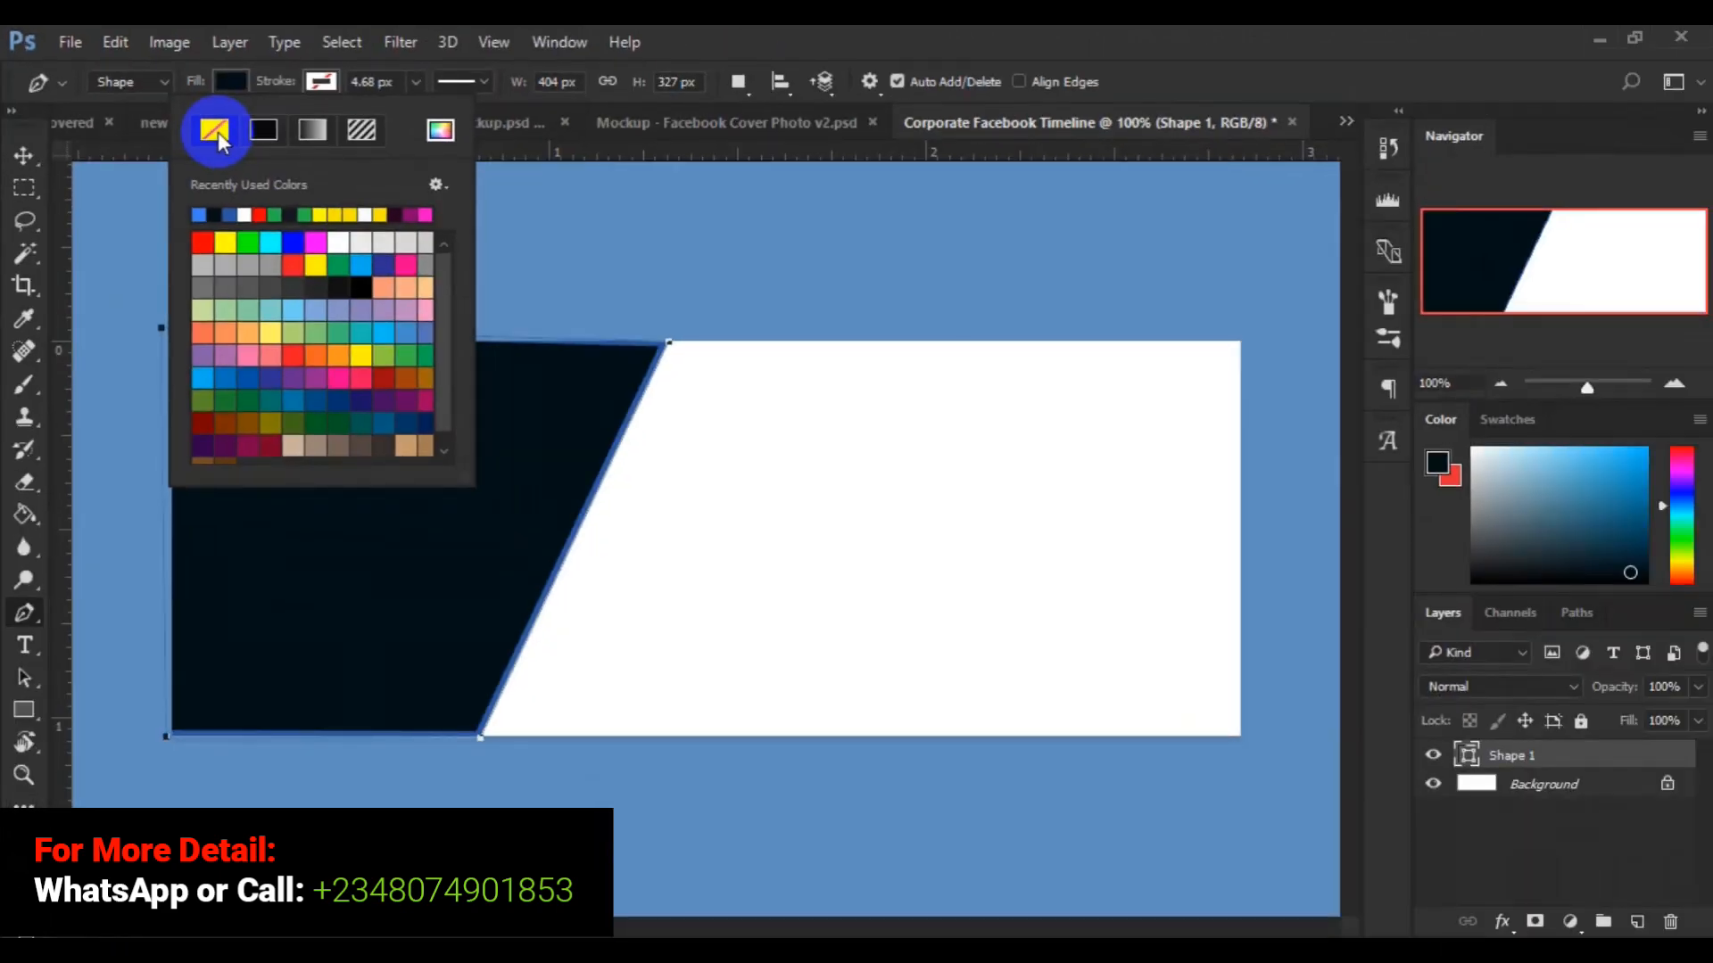
left_click(29, 167)
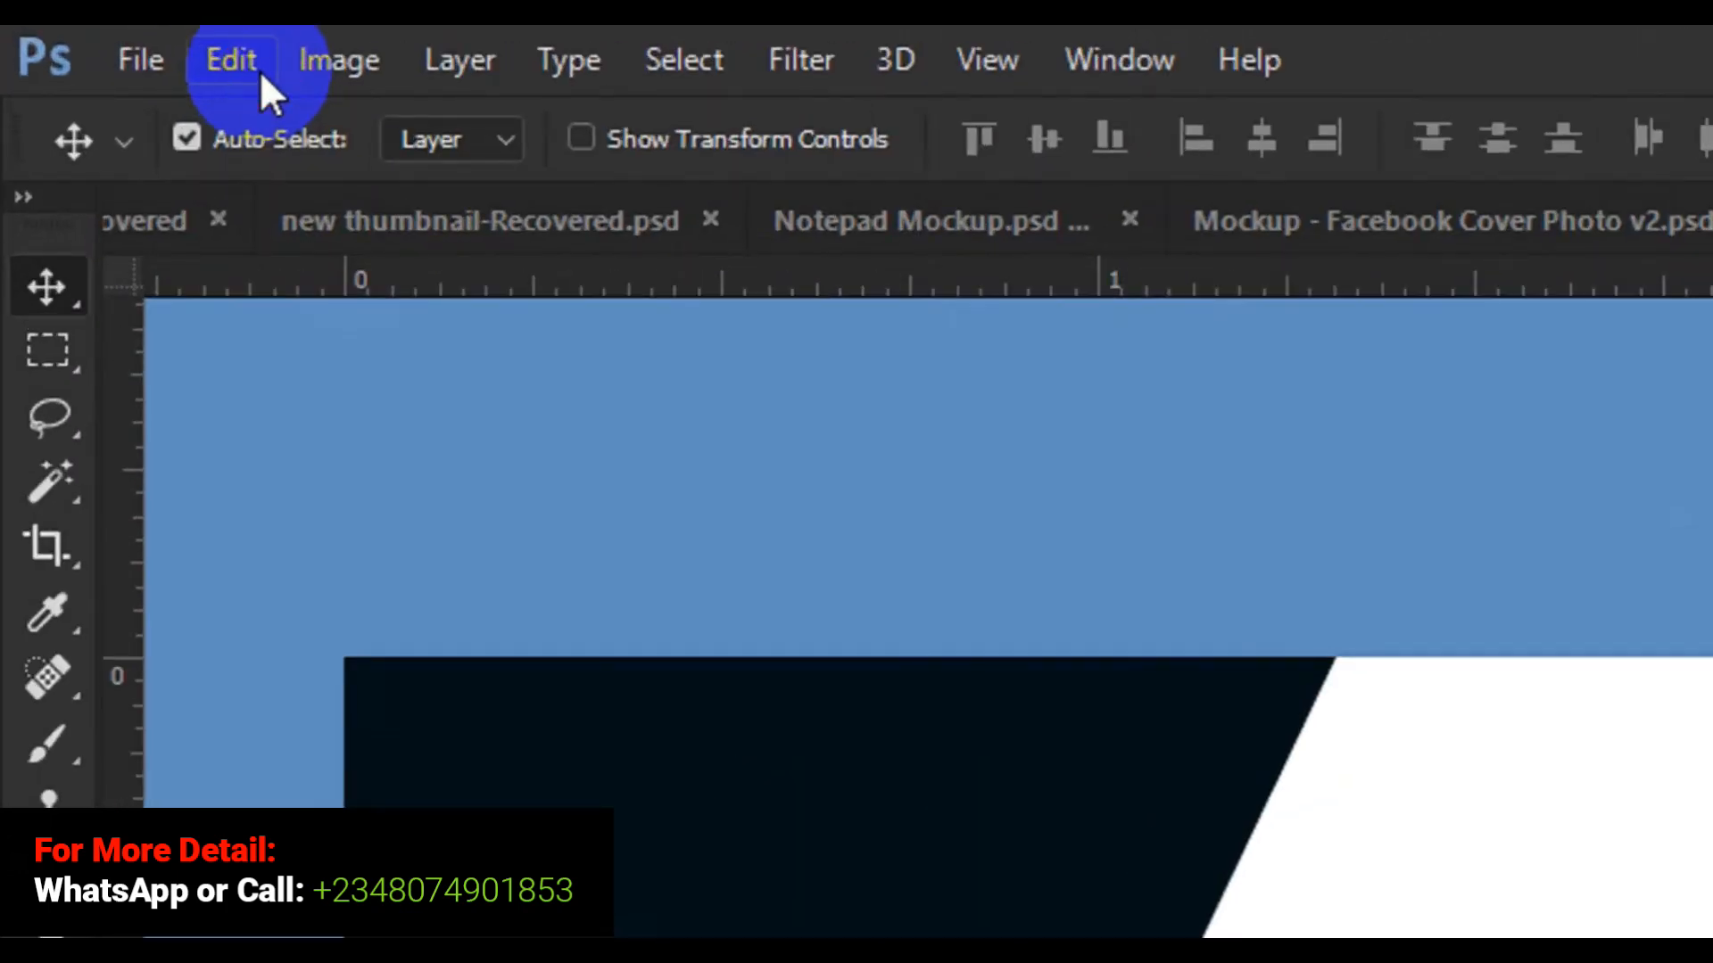
Enlarge the dark slanted shape around its centre to about 103% with Free Transform and commit it.
left_click(260, 71)
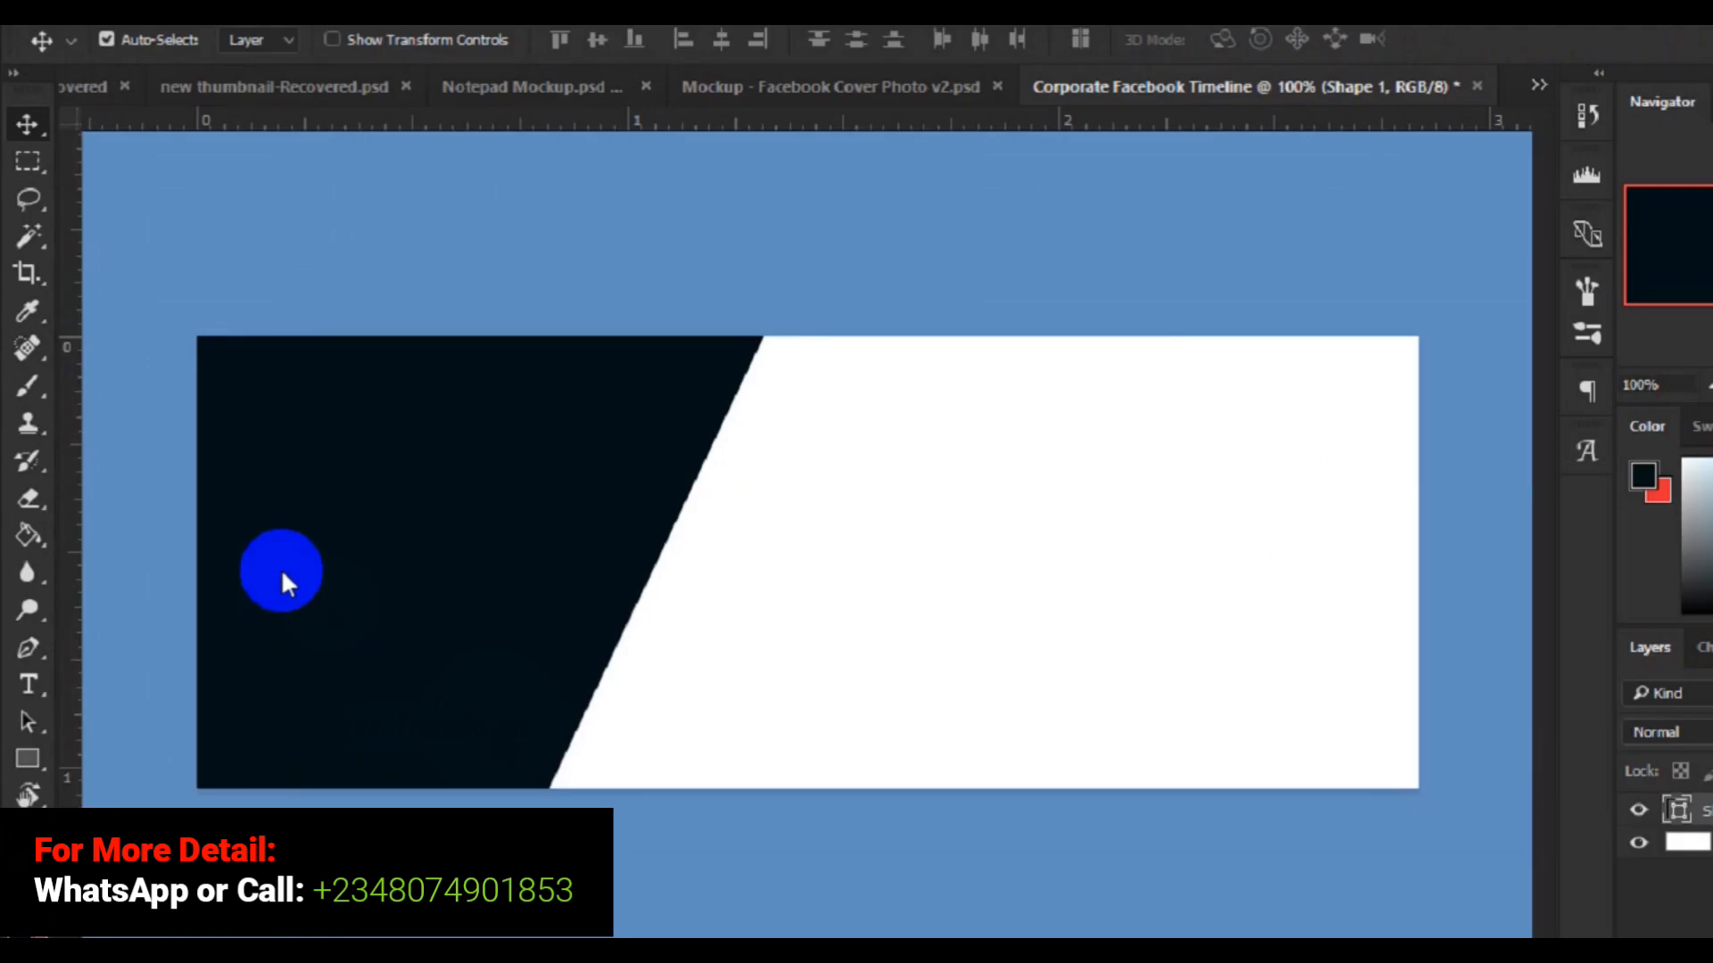
key("ctrl+t")
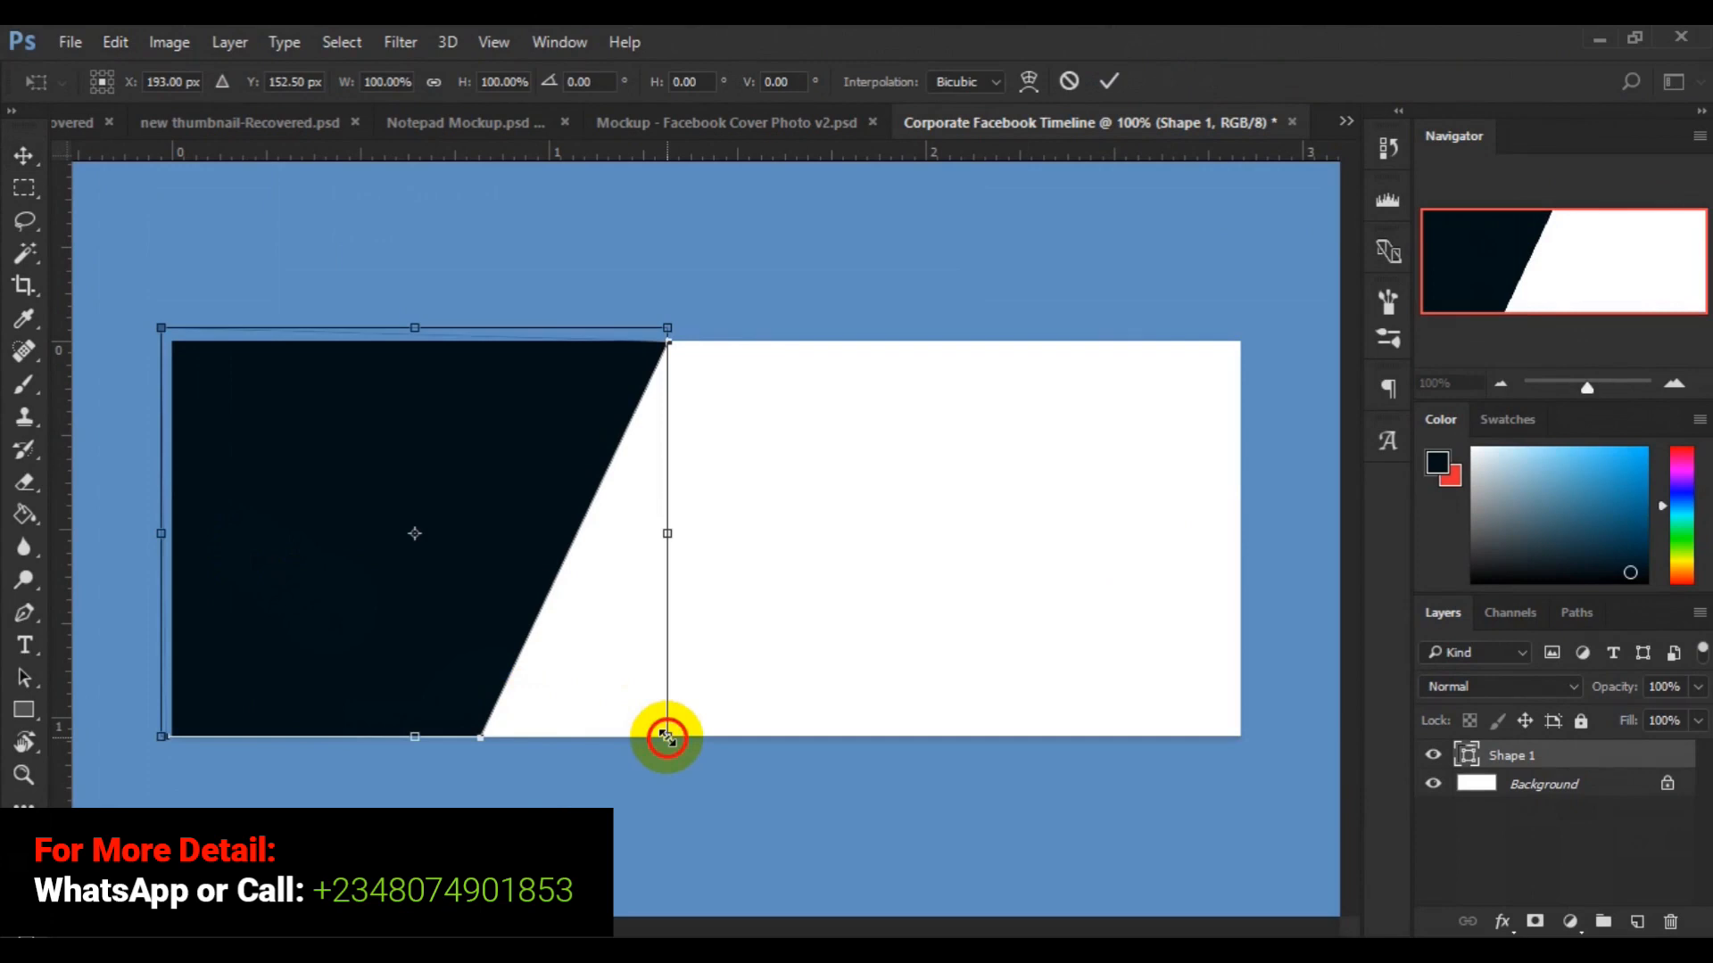
left_click_drag(667, 736, 670, 745)
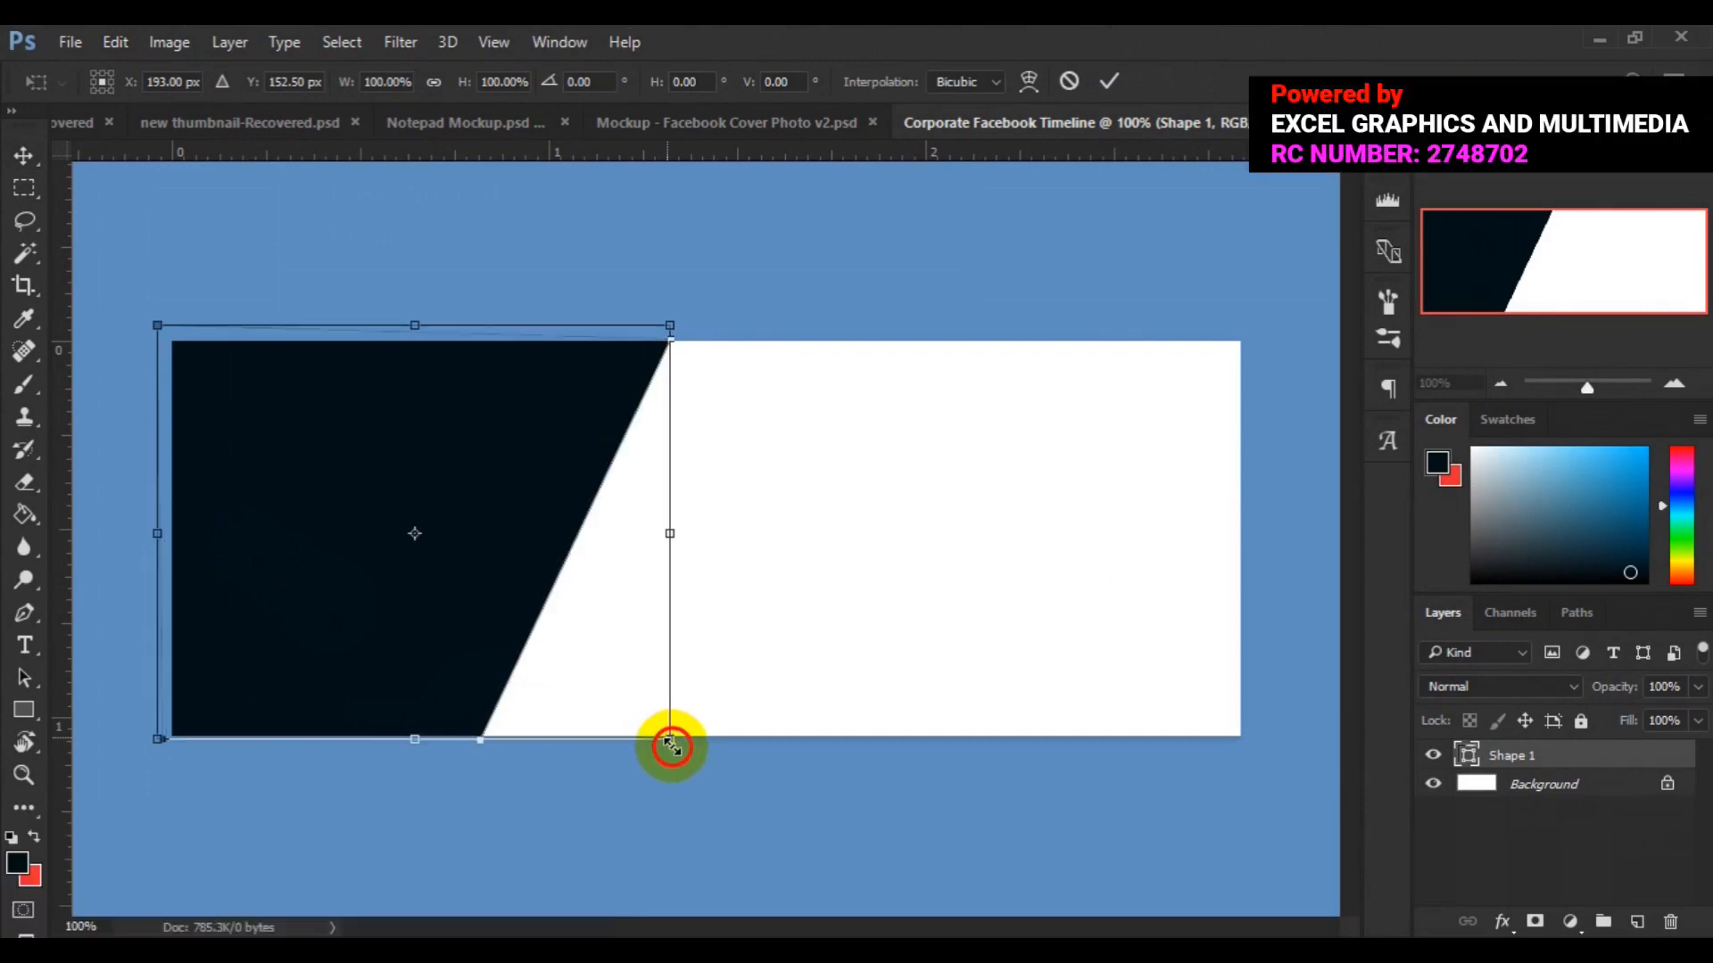
left_click_drag(670, 748, 672, 747)
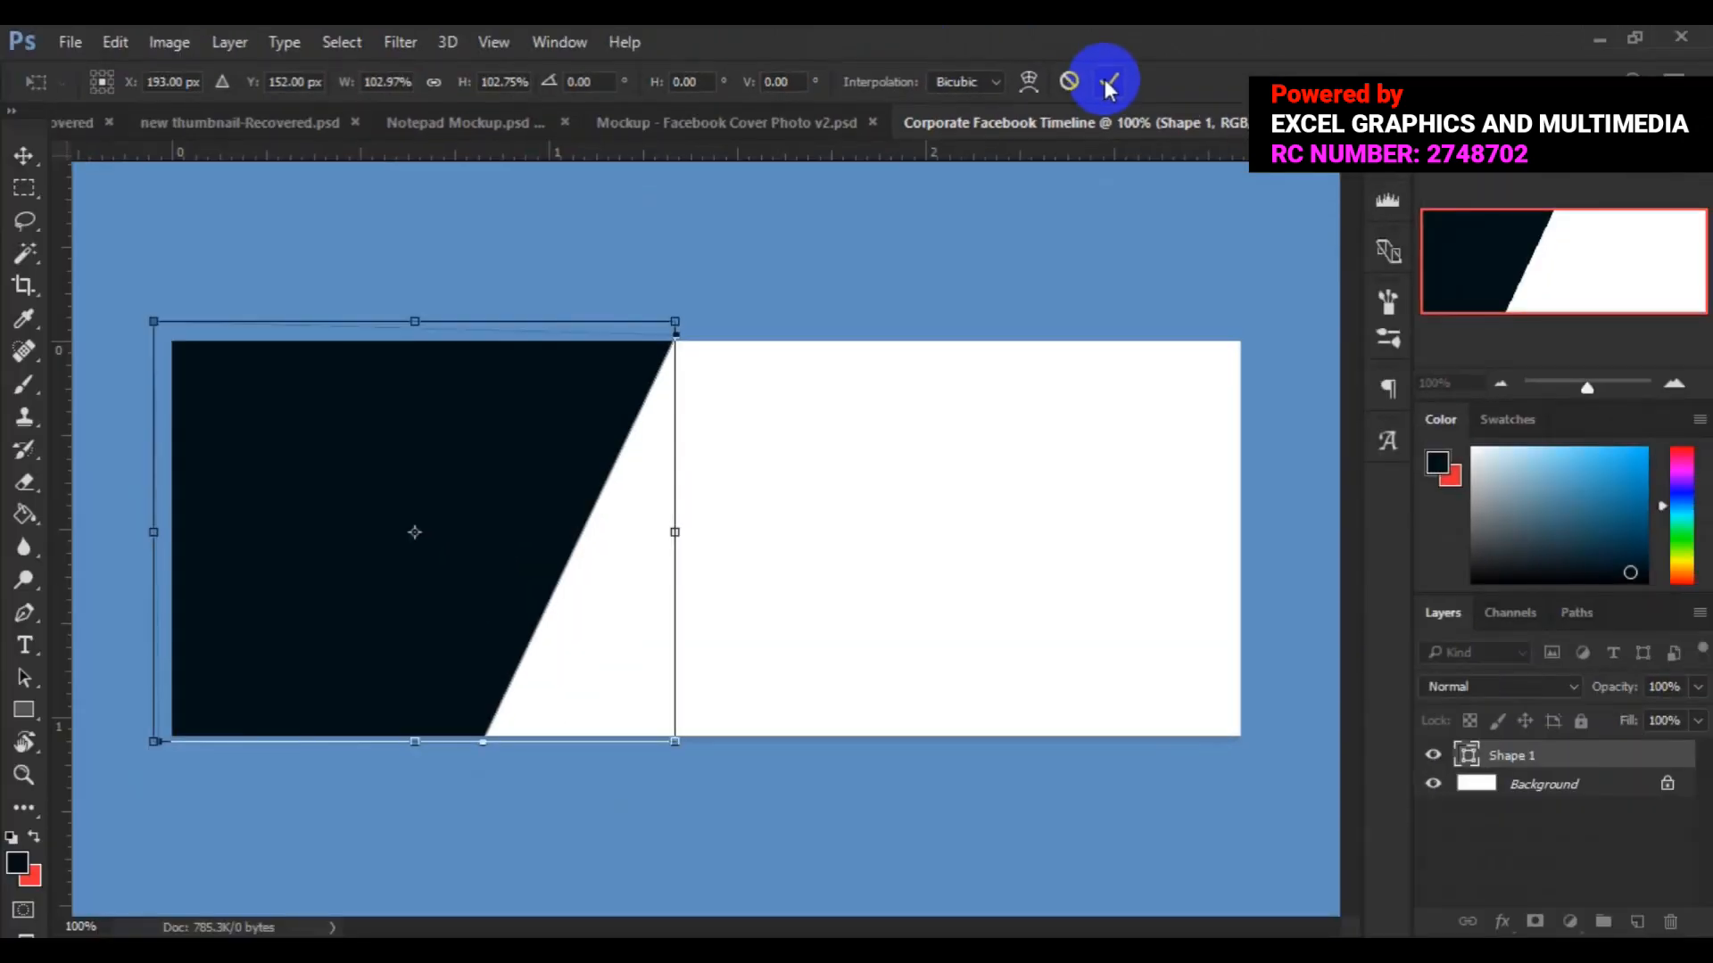
left_click(1108, 86)
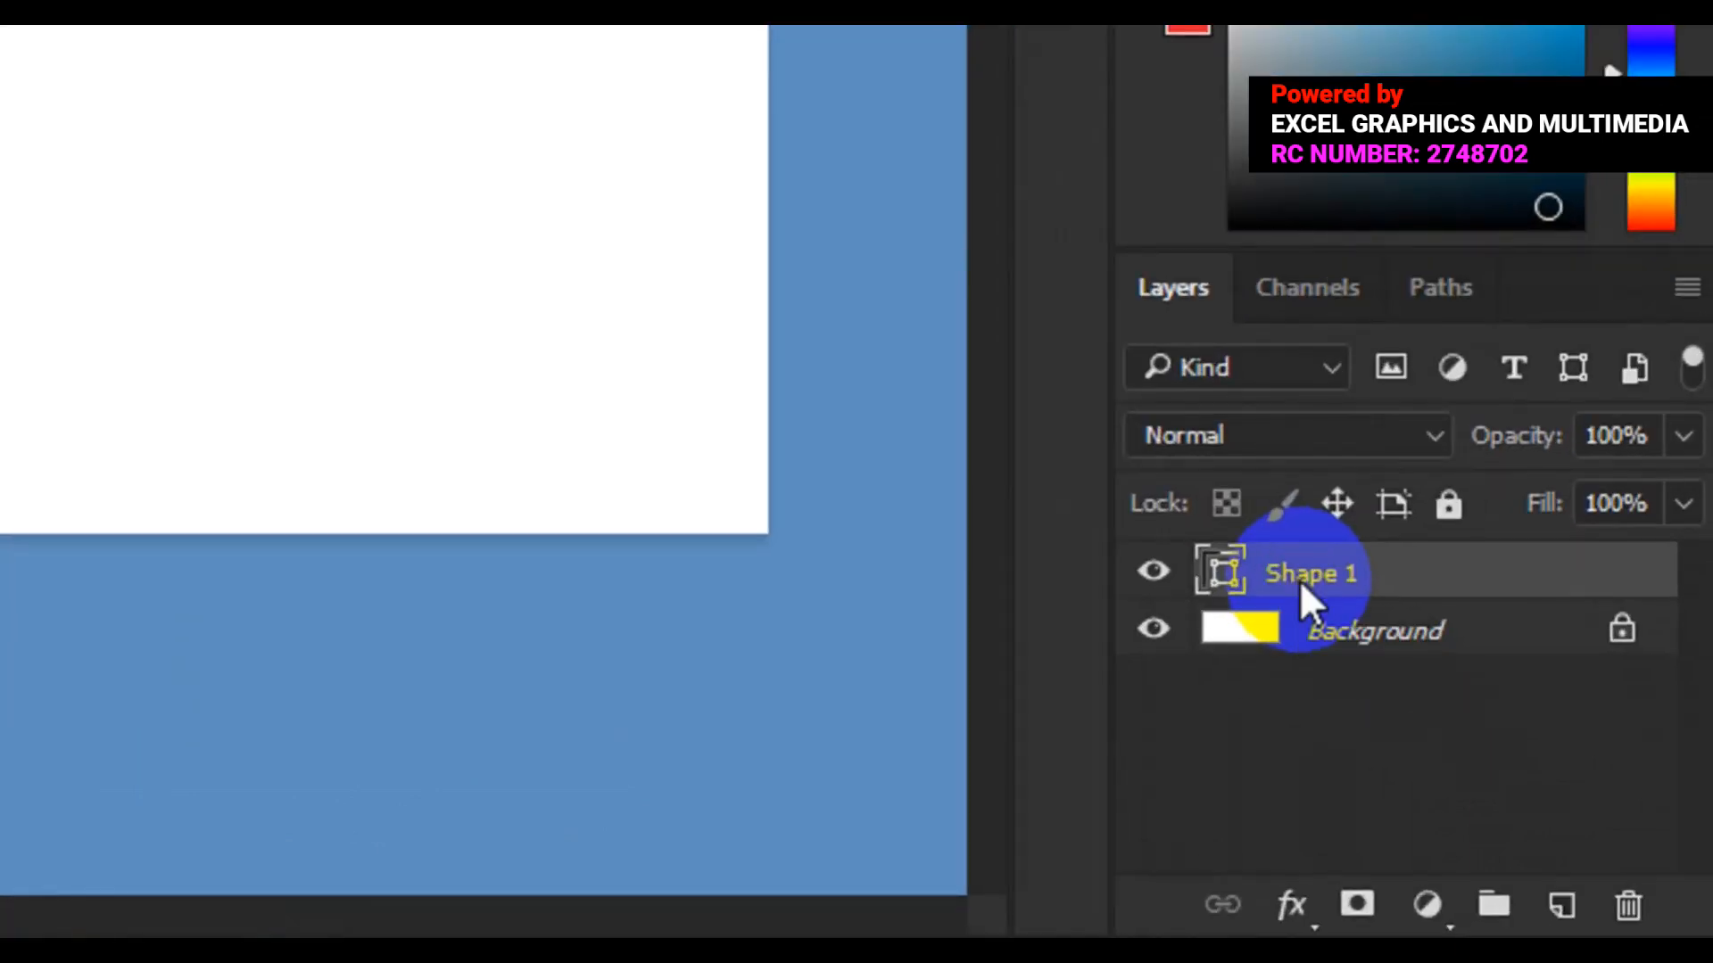
Duplicate the Shape 1 layer as "blue color" and place the copy beneath Shape 1.
right_click(1299, 580)
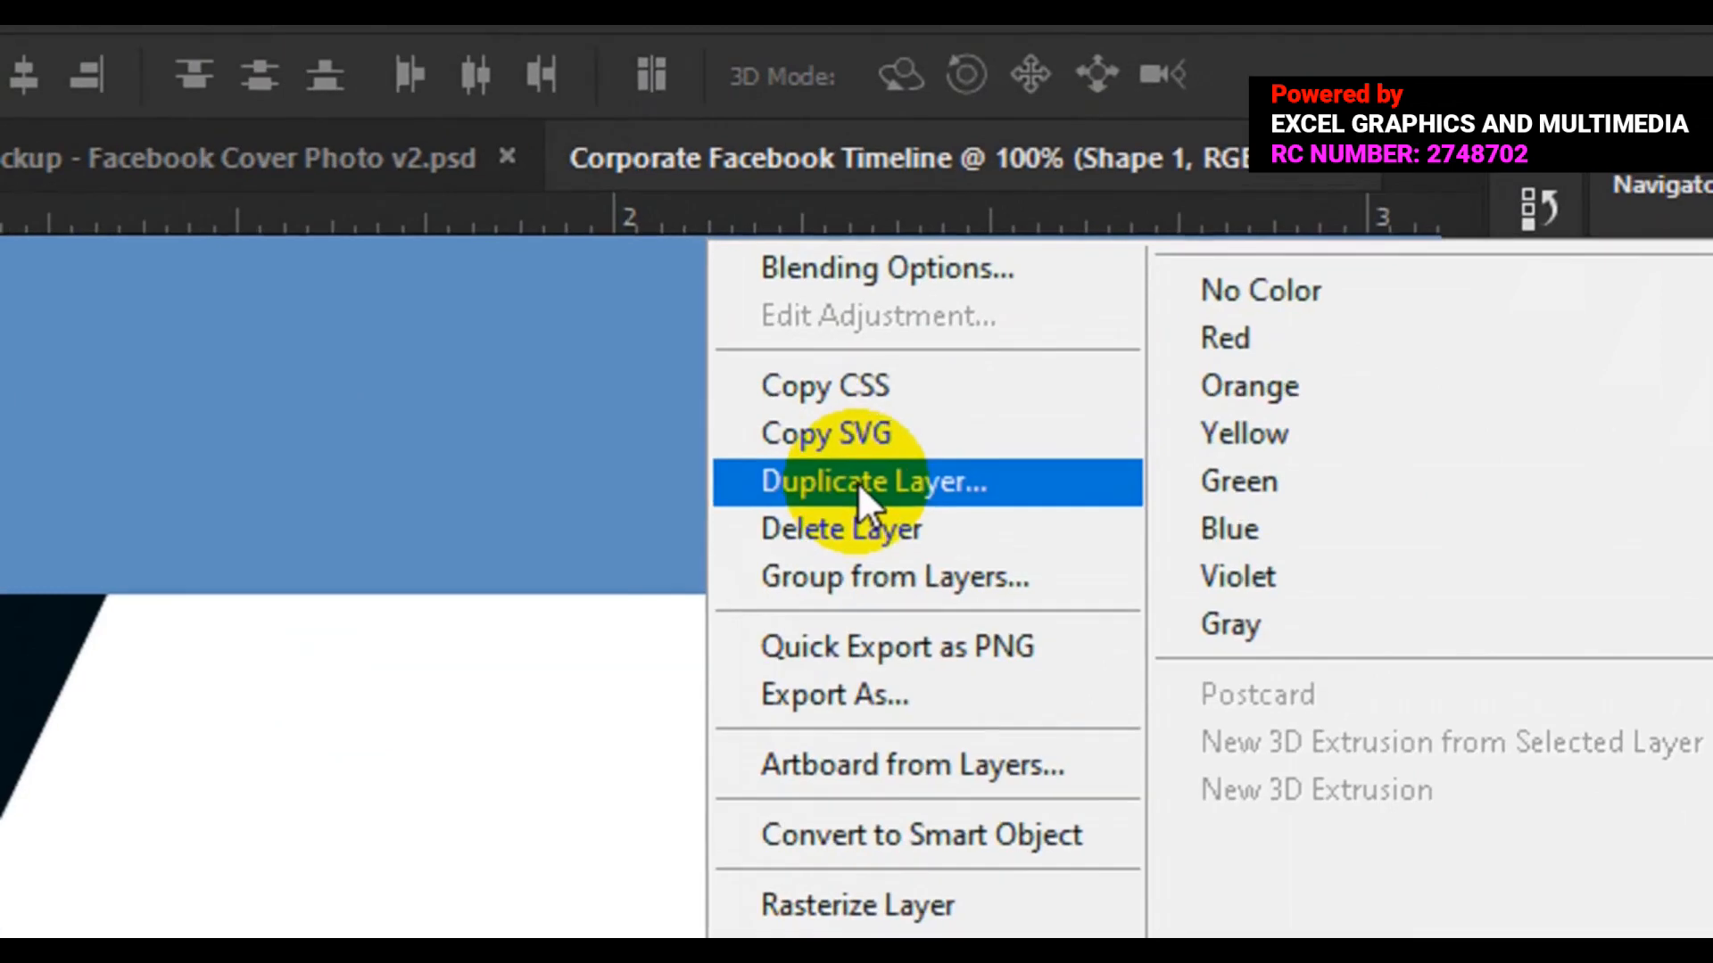
left_click(1046, 286)
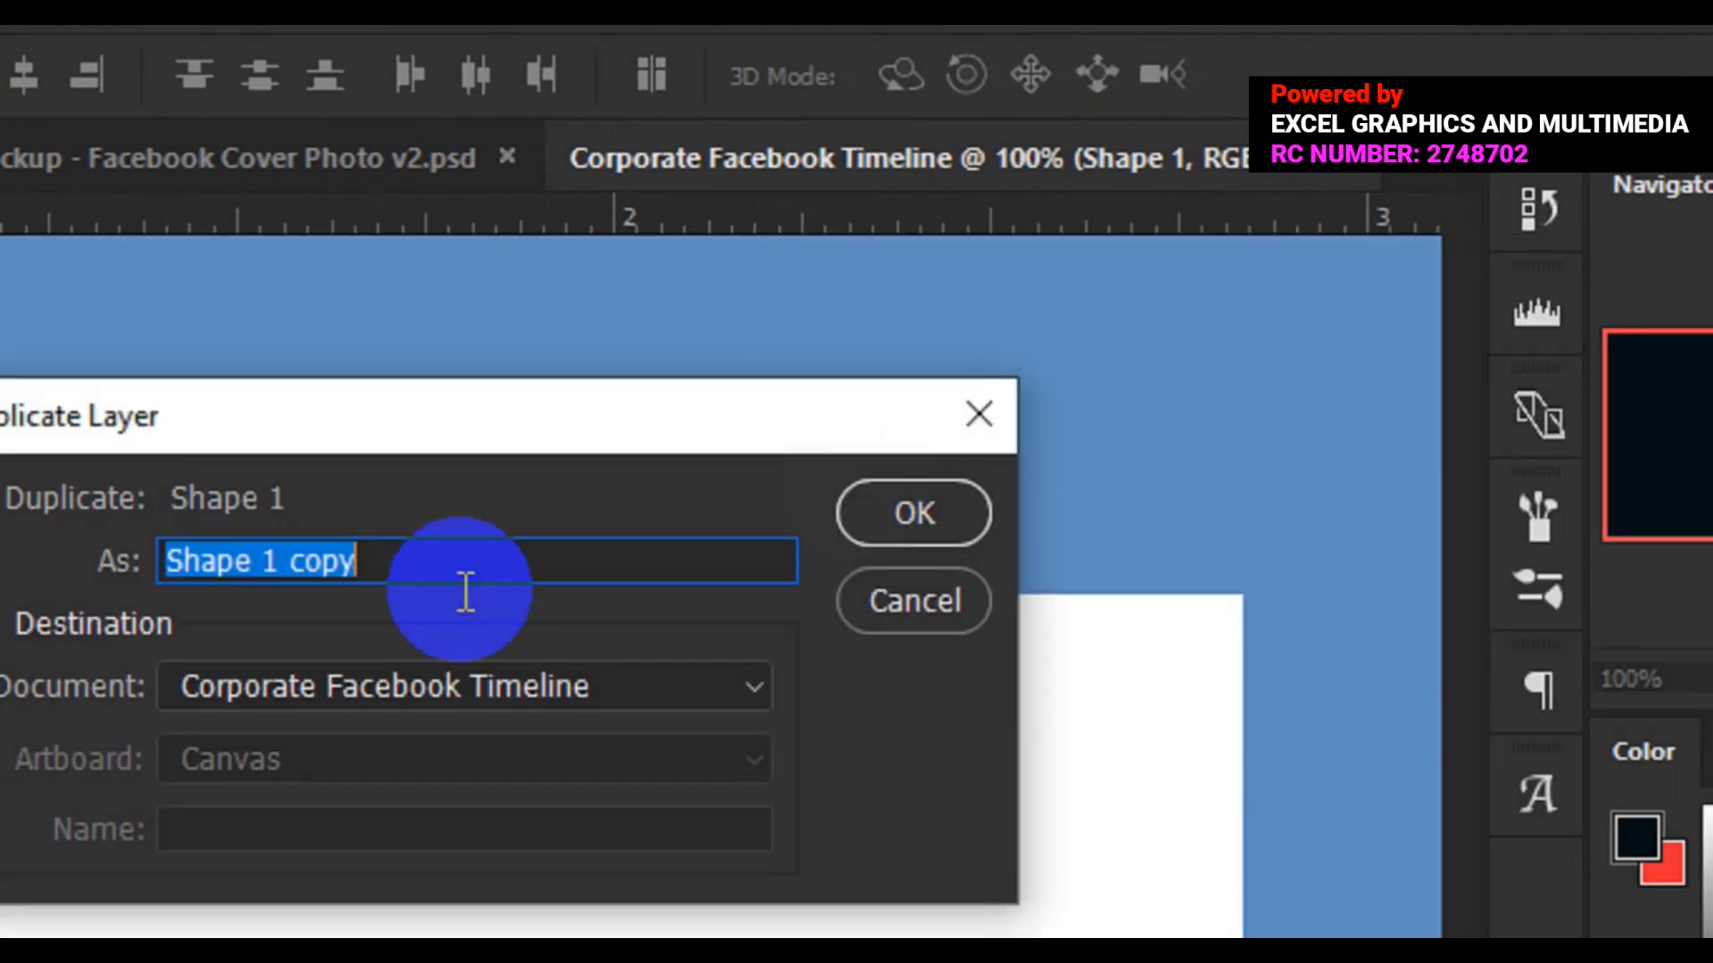
left_click(464, 592)
left_click(465, 591)
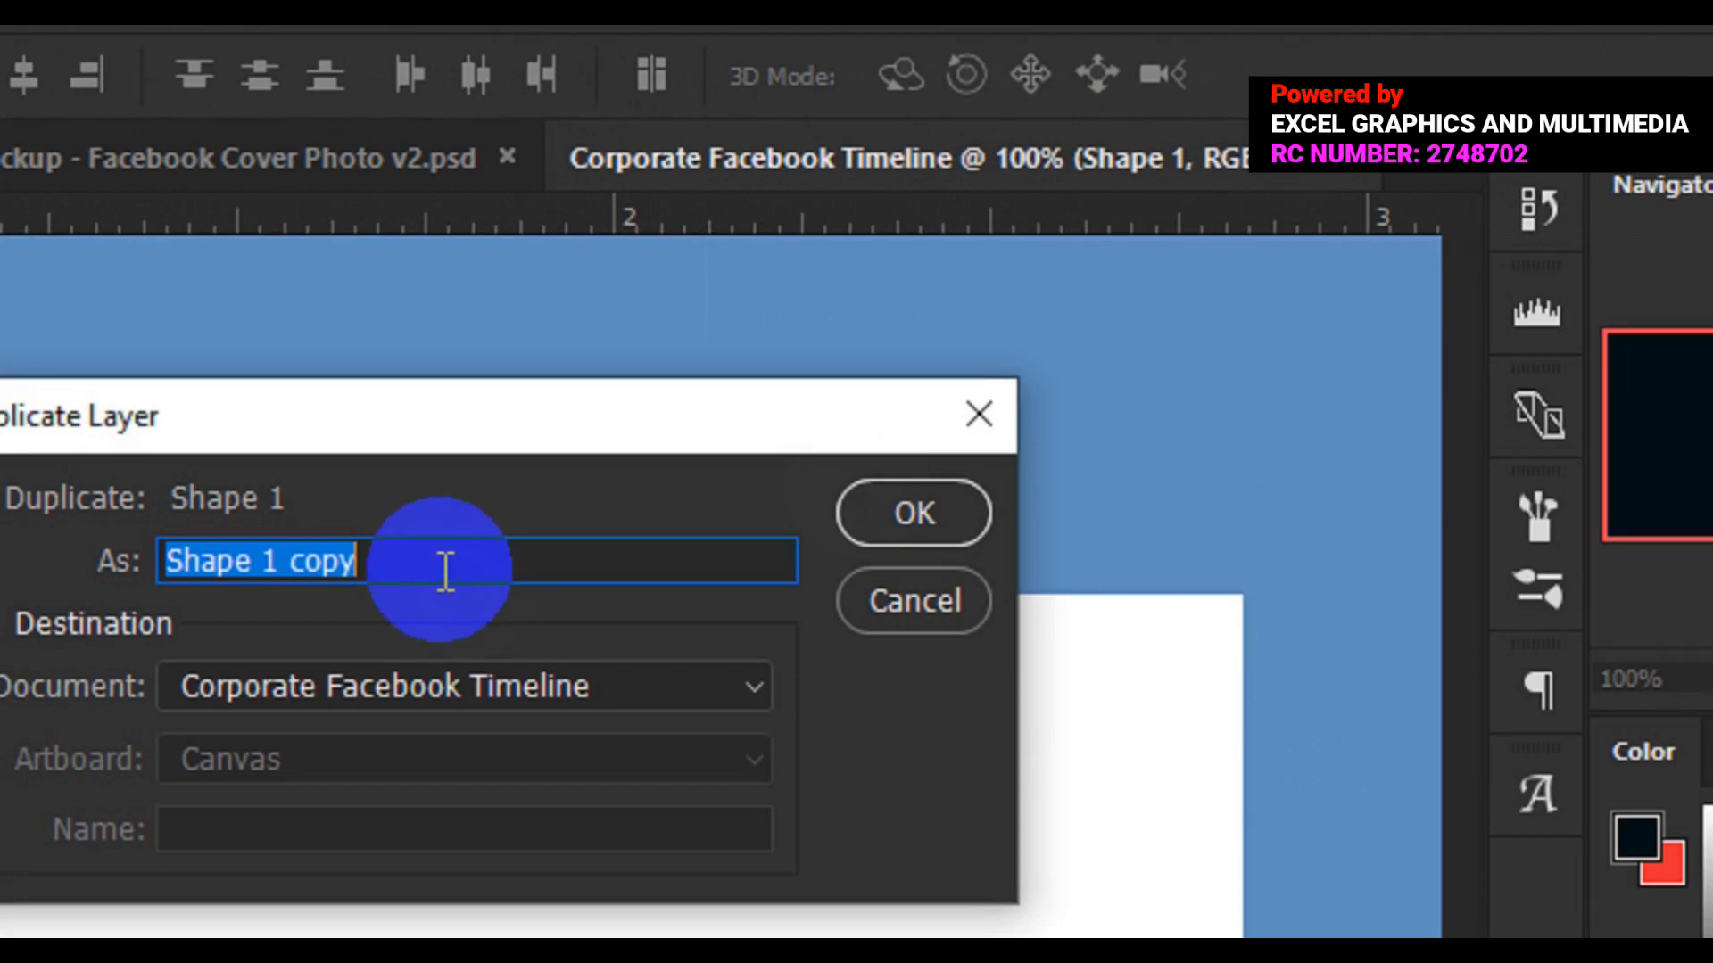
type("blue")
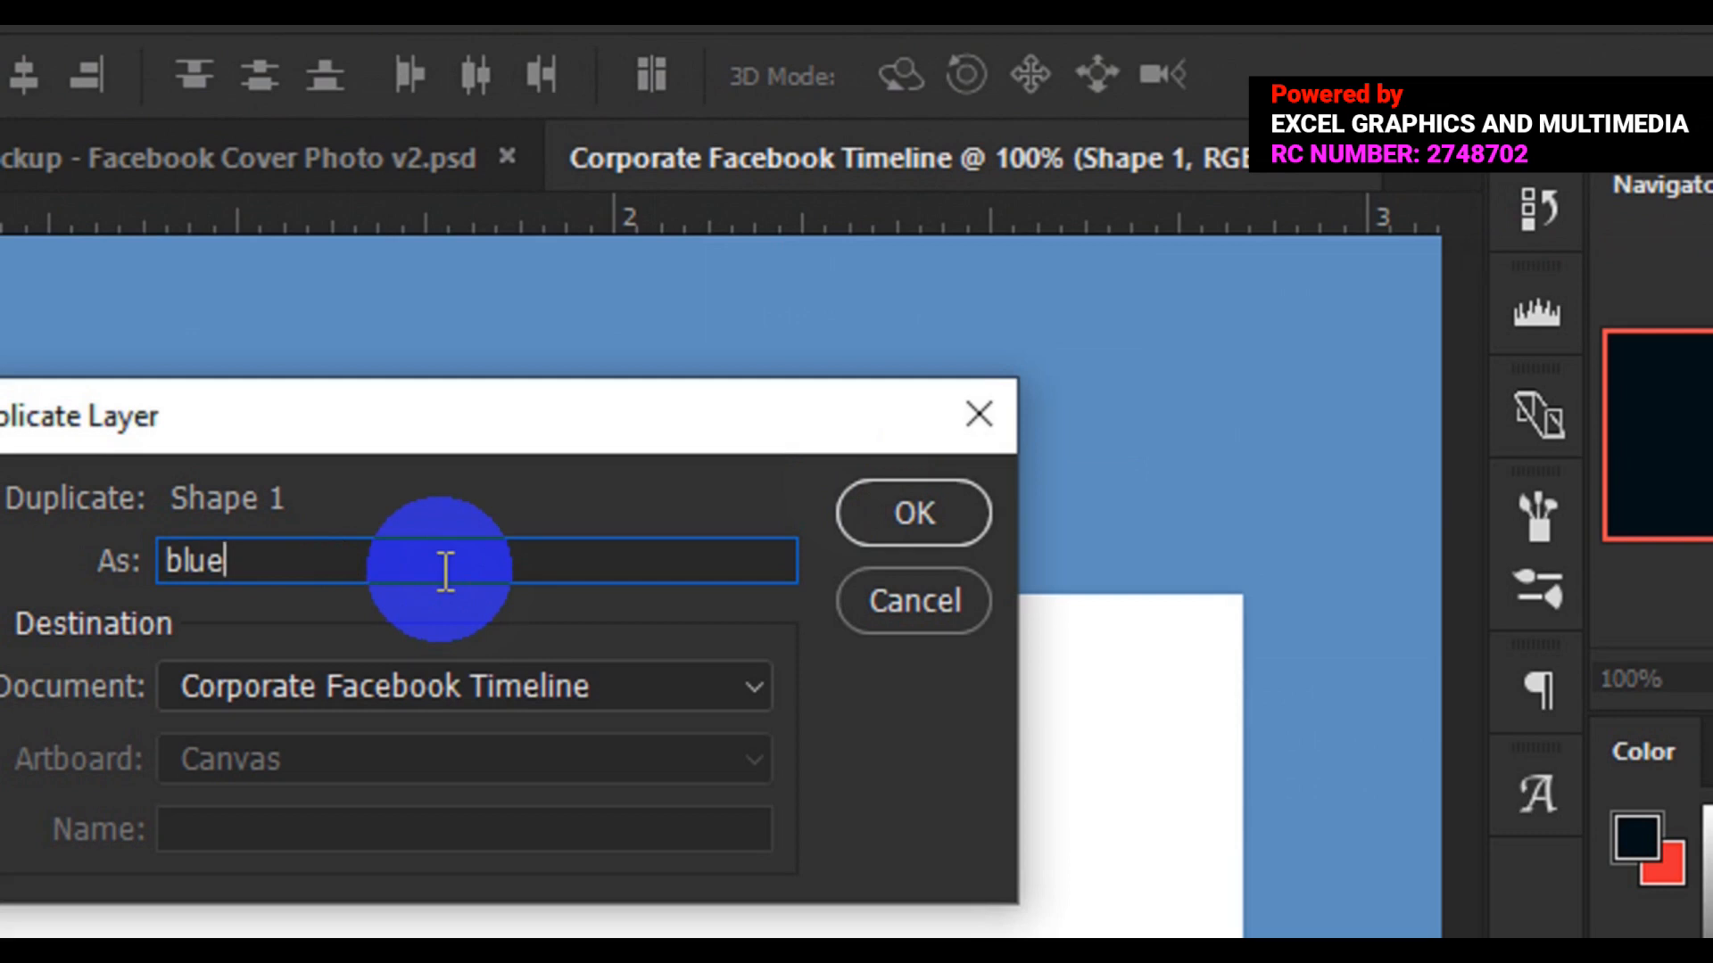
type(" color")
left_click(874, 501)
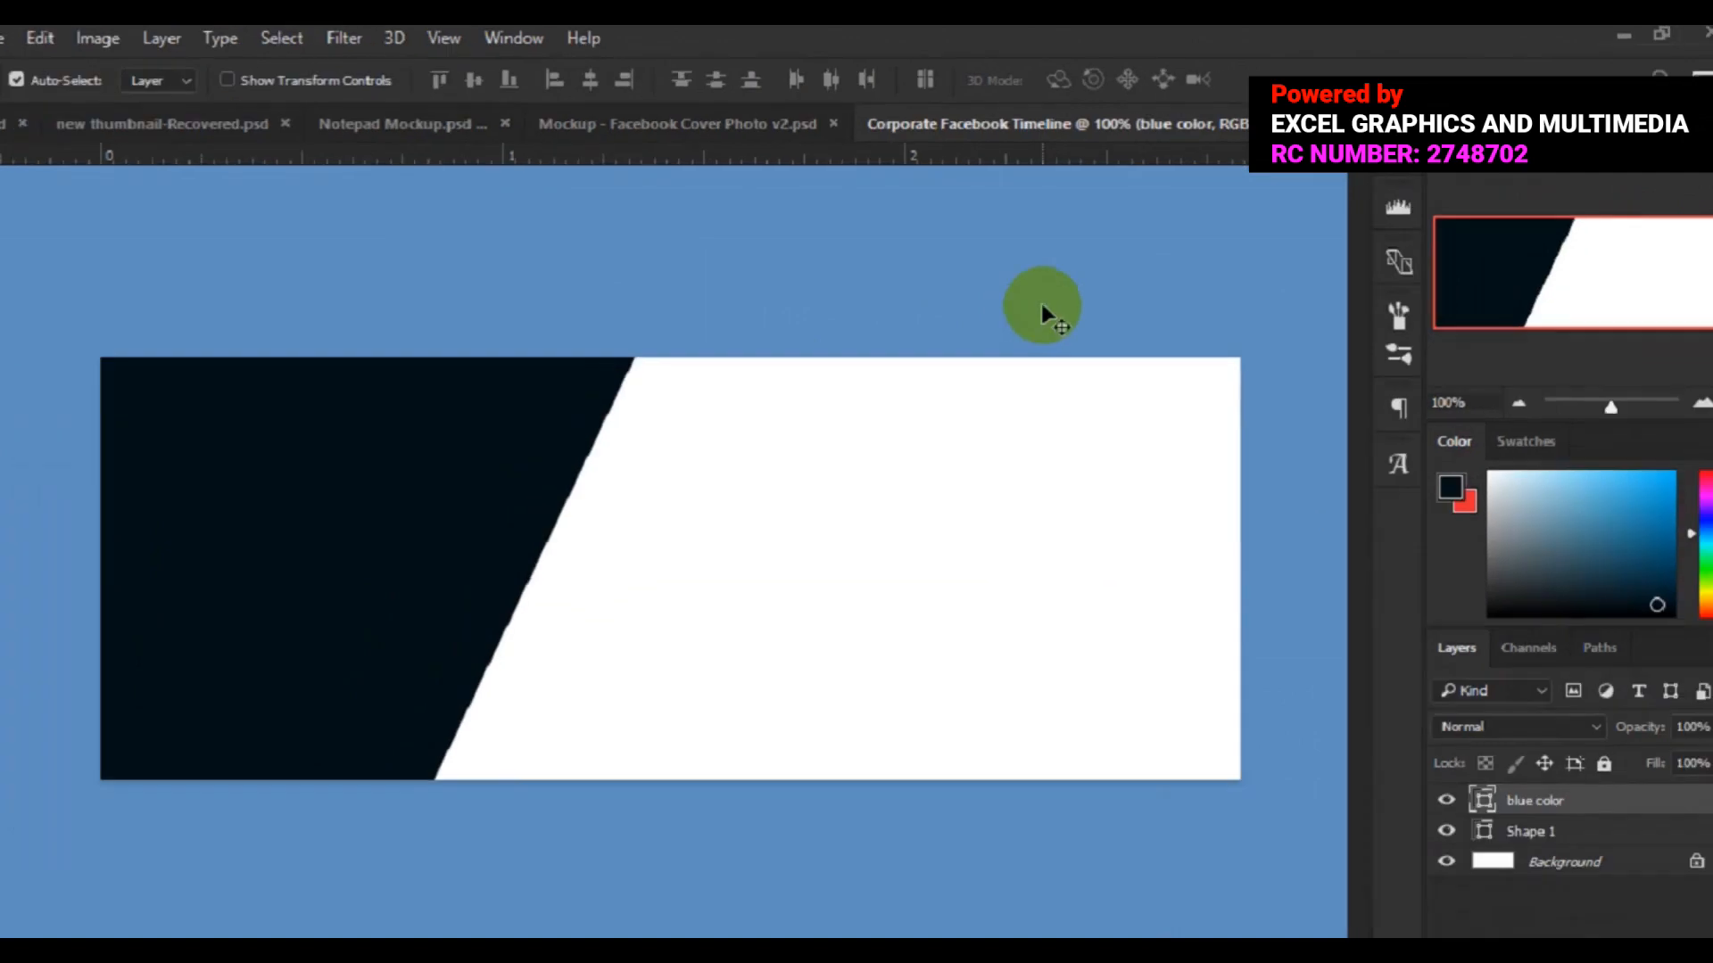
left_click_drag(1434, 784, 1542, 759)
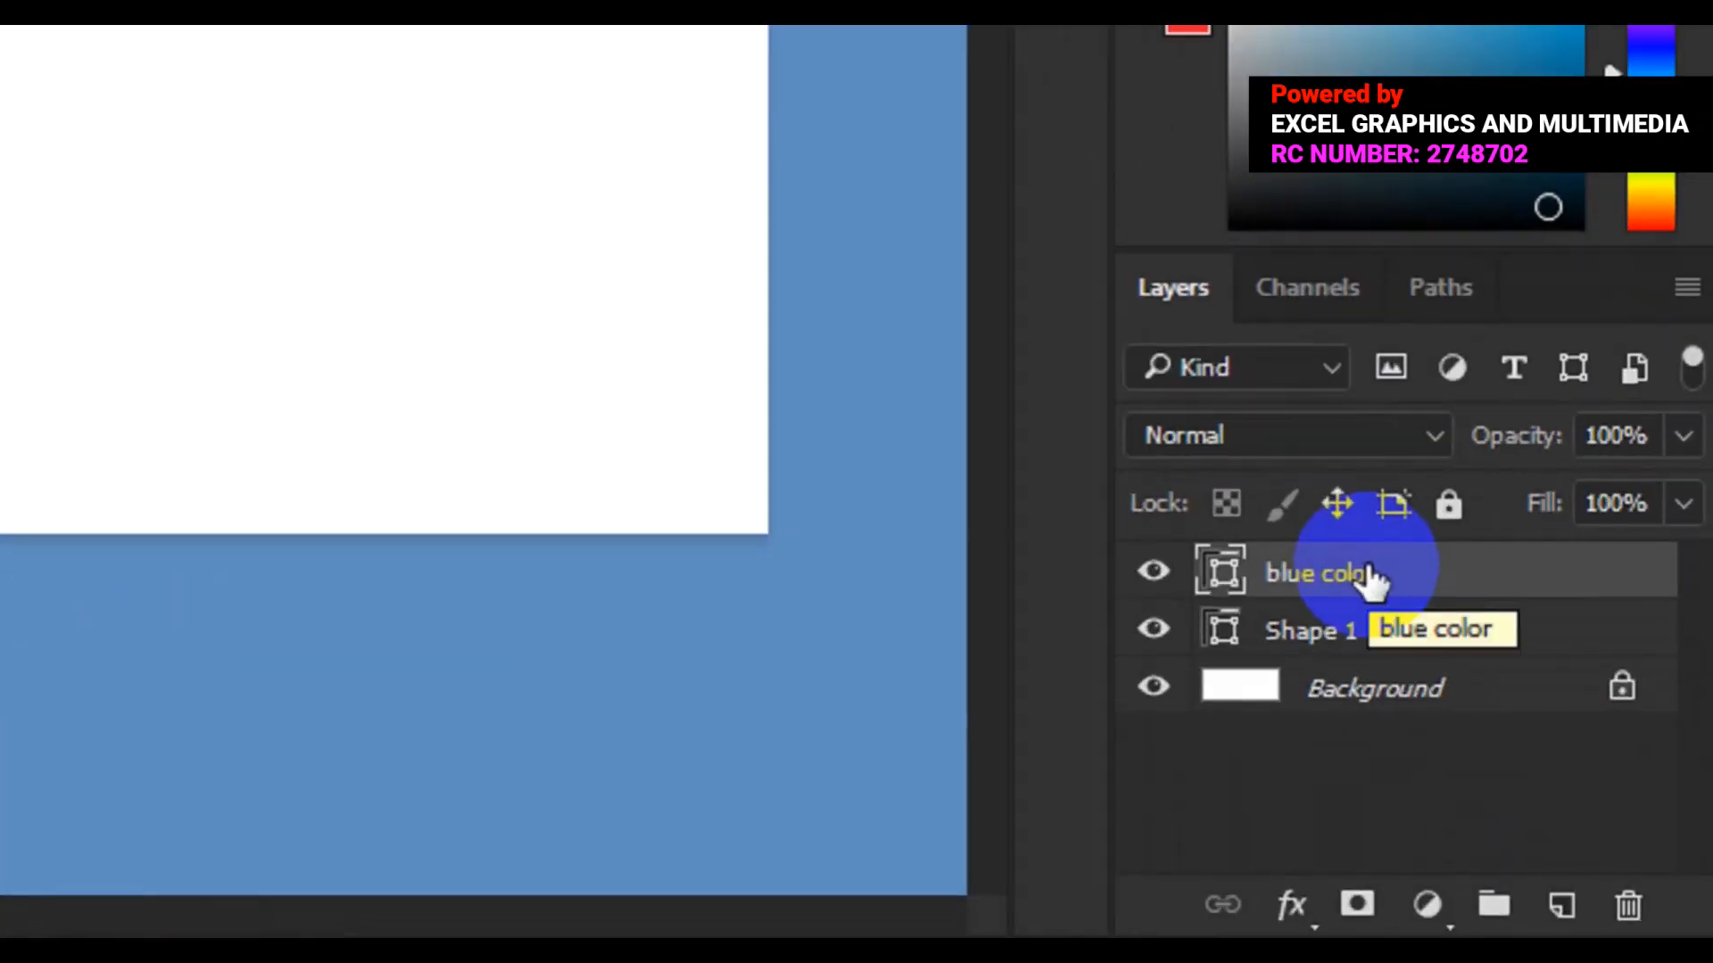
left_click_drag(1374, 580, 1371, 636)
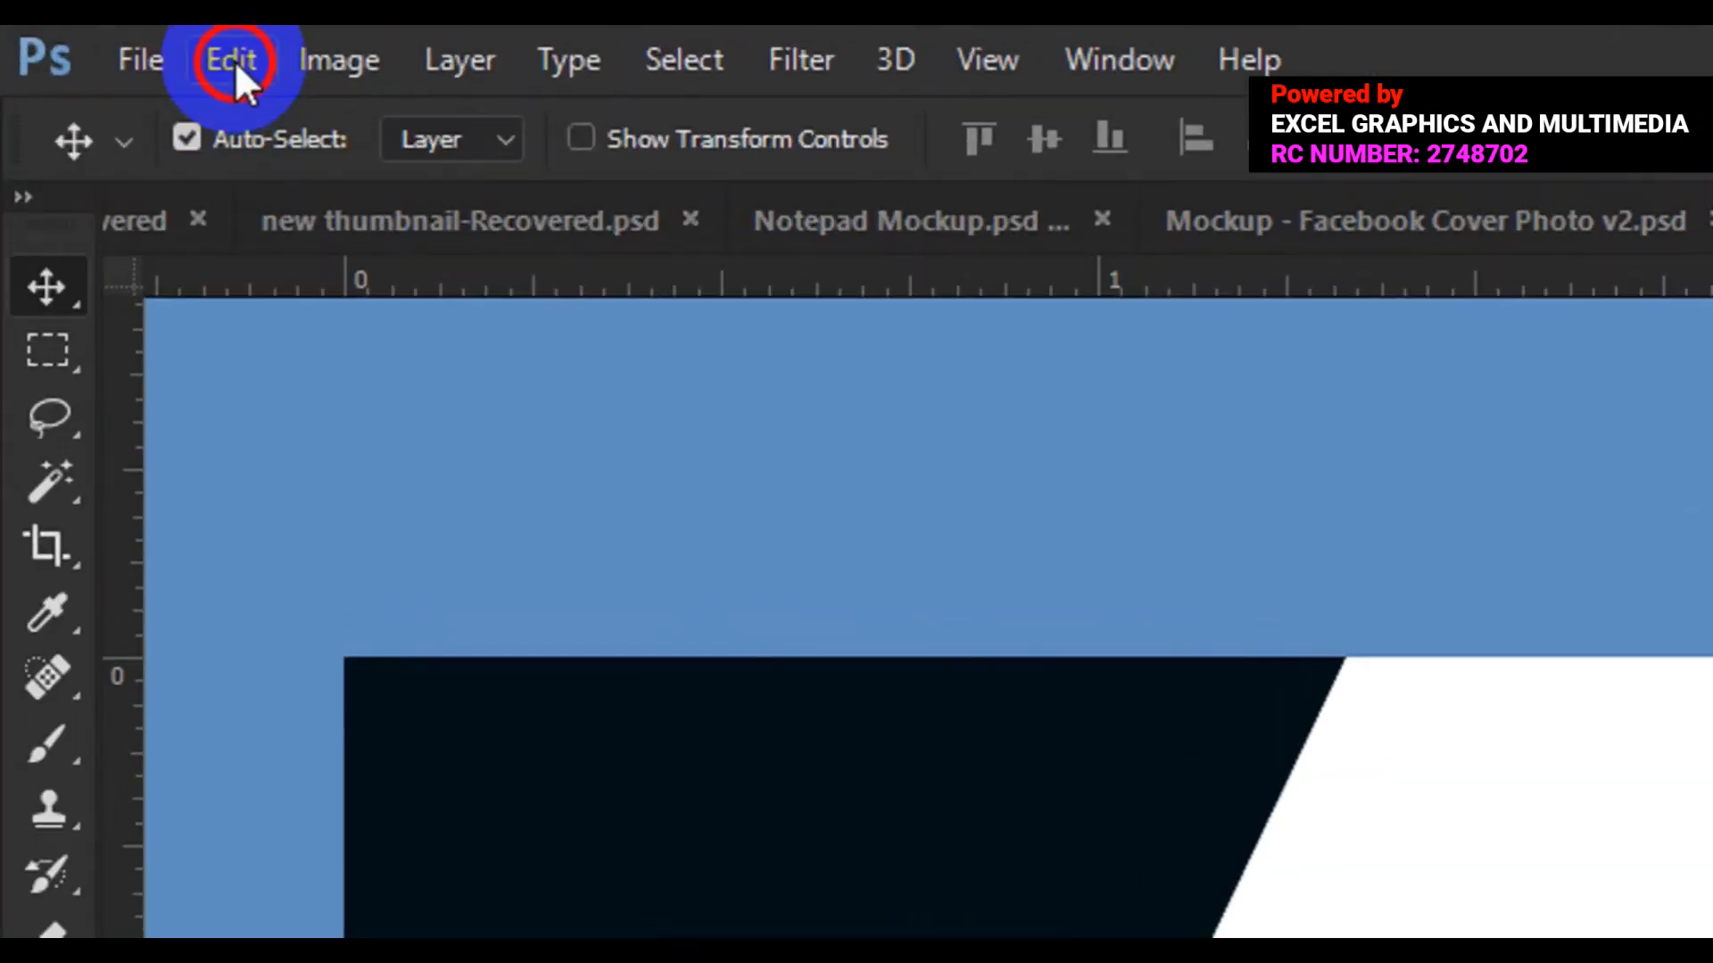
Shift the "blue color" shape slightly right with Free Transform so it extends as a narrow strip past the dark shape's slanted edge.
left_click(223, 61)
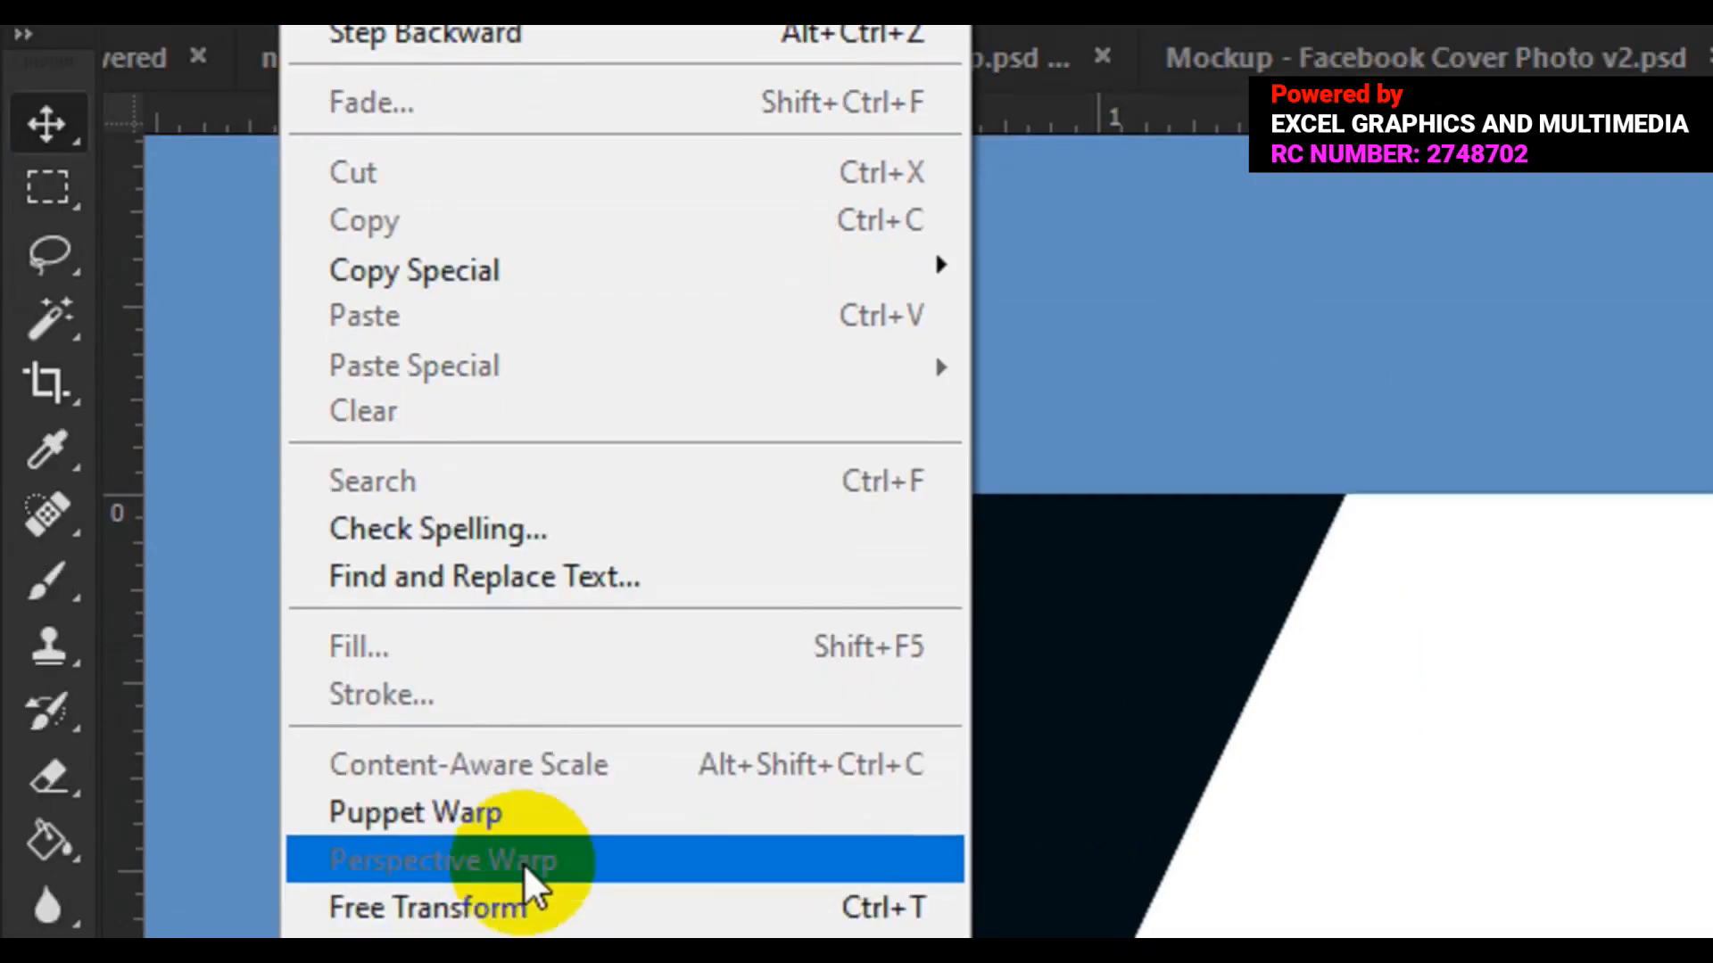
left_click(348, 639)
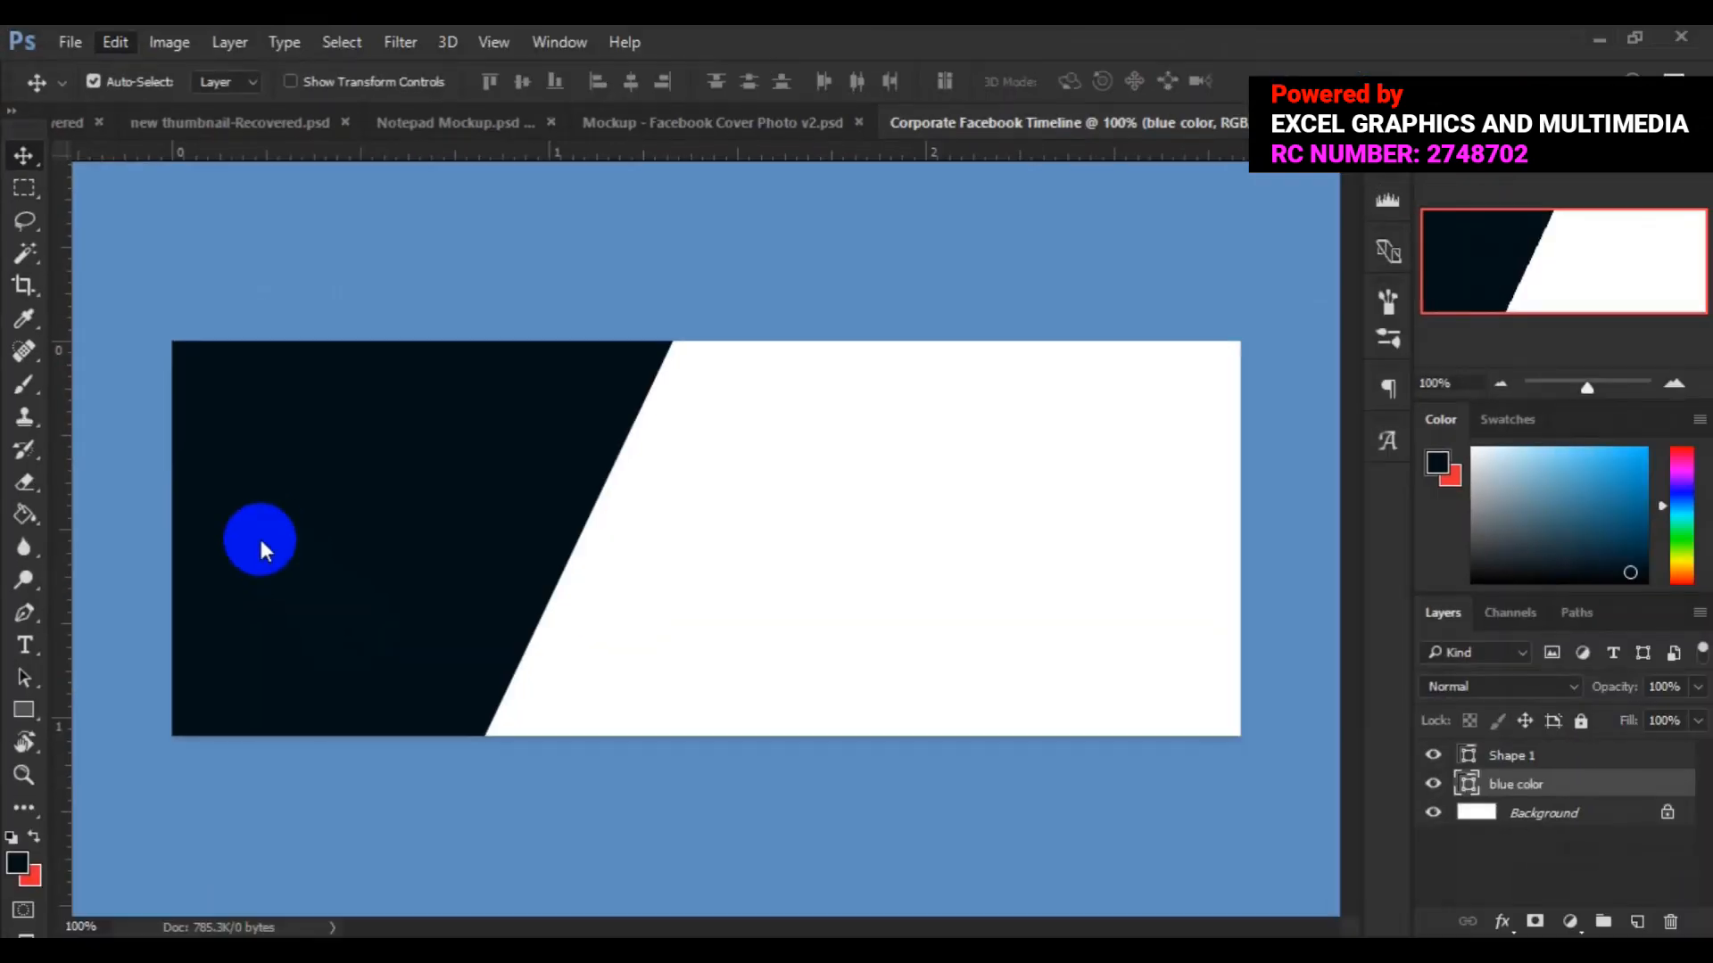
left_click_drag(260, 549, 298, 558)
left_click(277, 555)
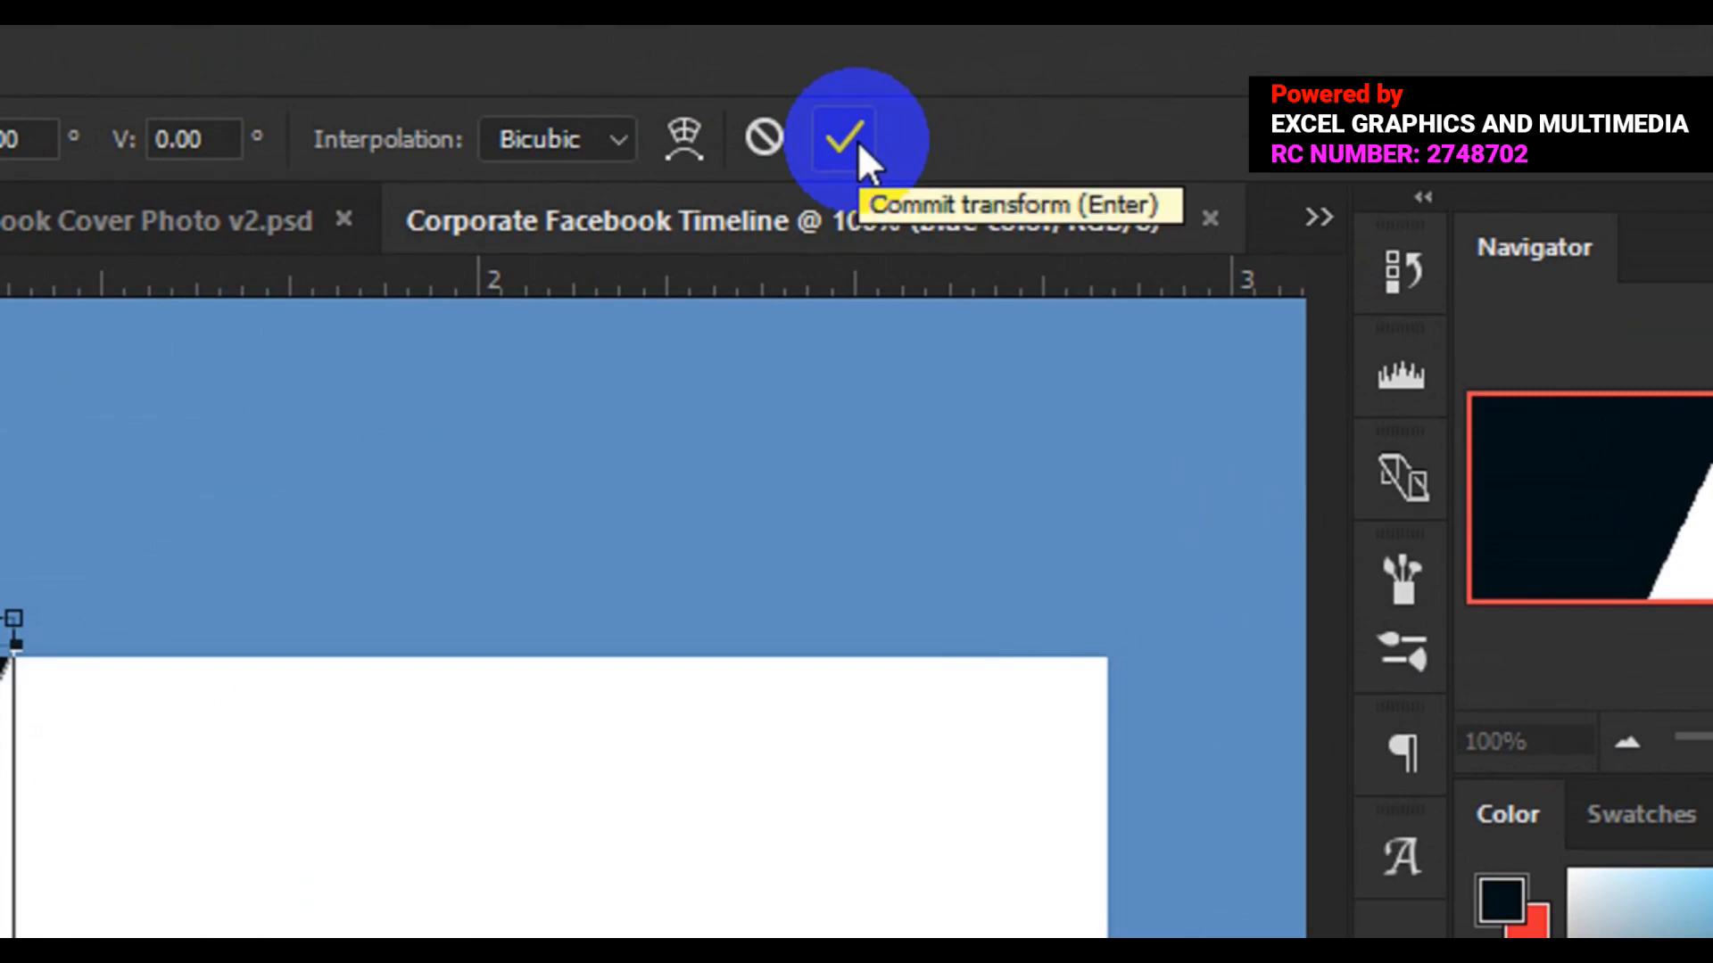
left_click(858, 141)
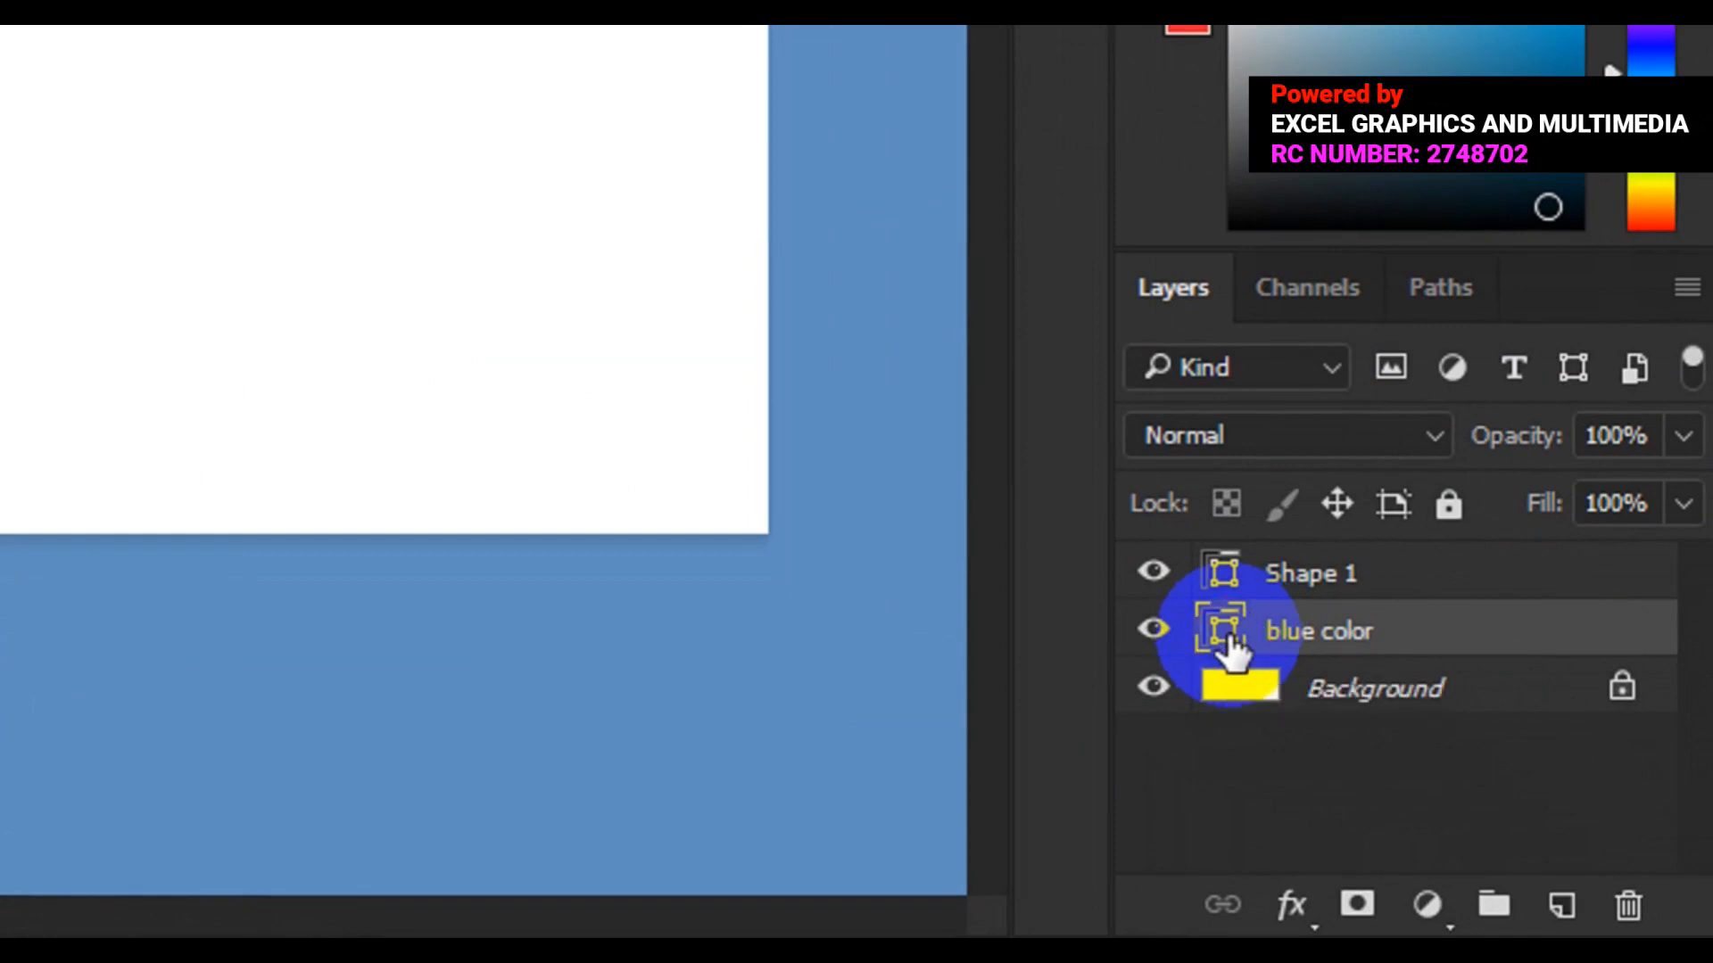
Change the "blue color" shape's fill to the printable light blue #33a8df.
double_click(1229, 636)
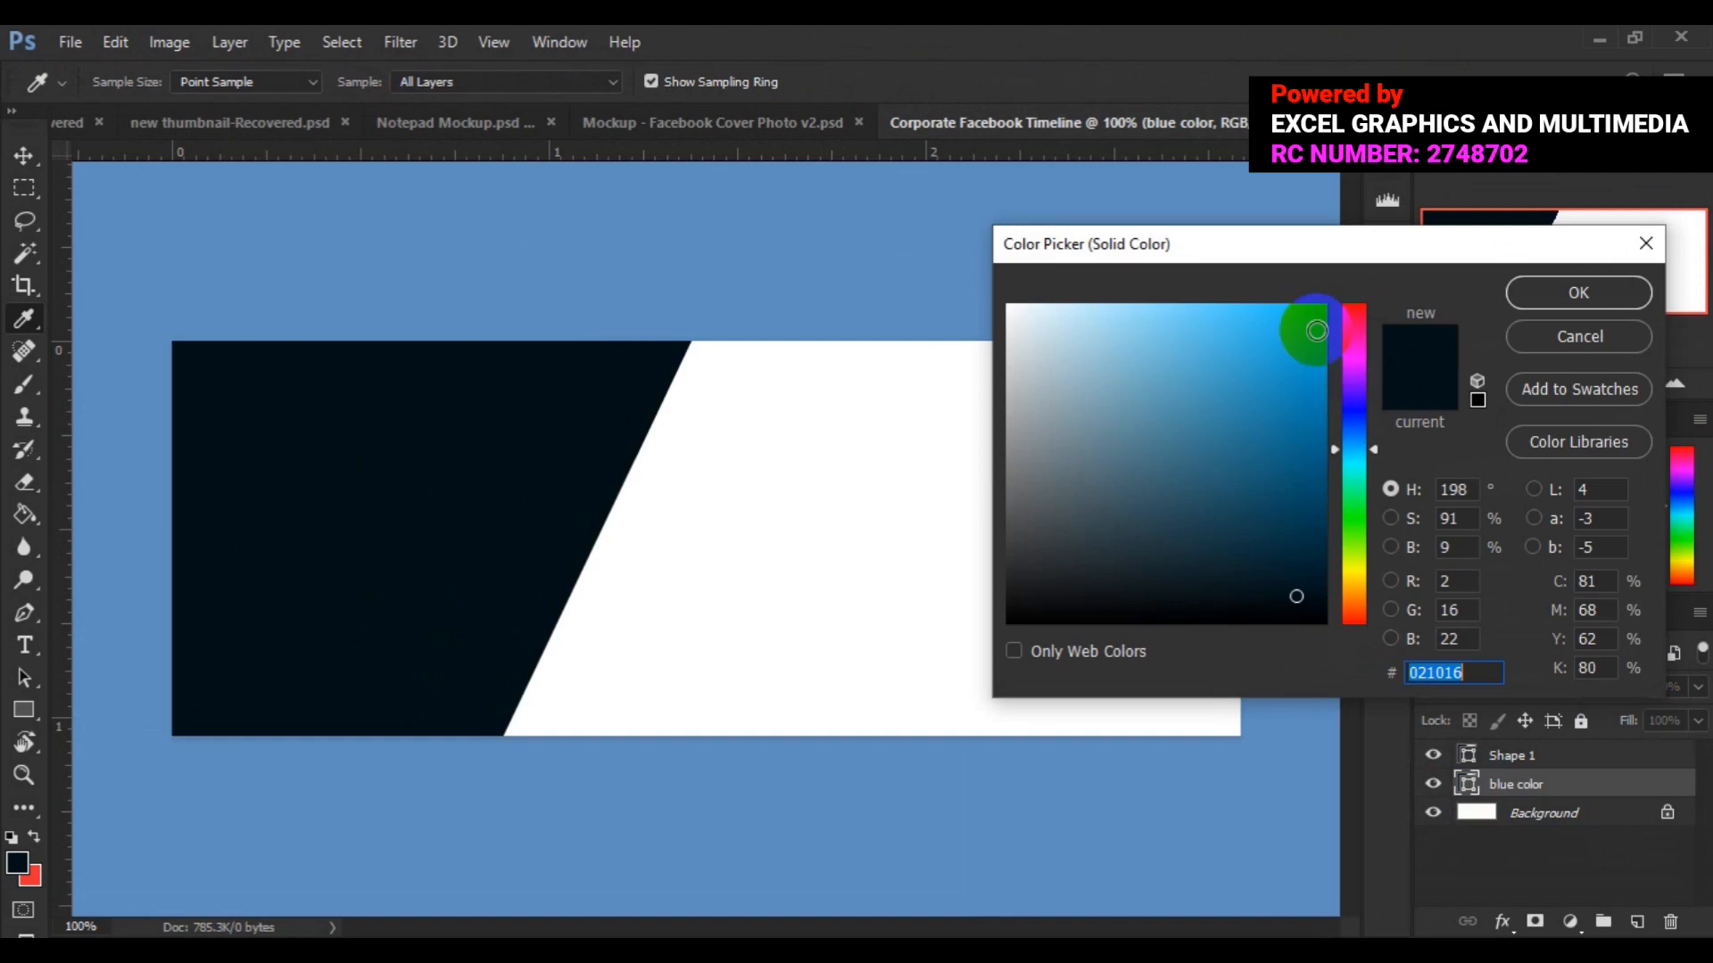
left_click(1314, 323)
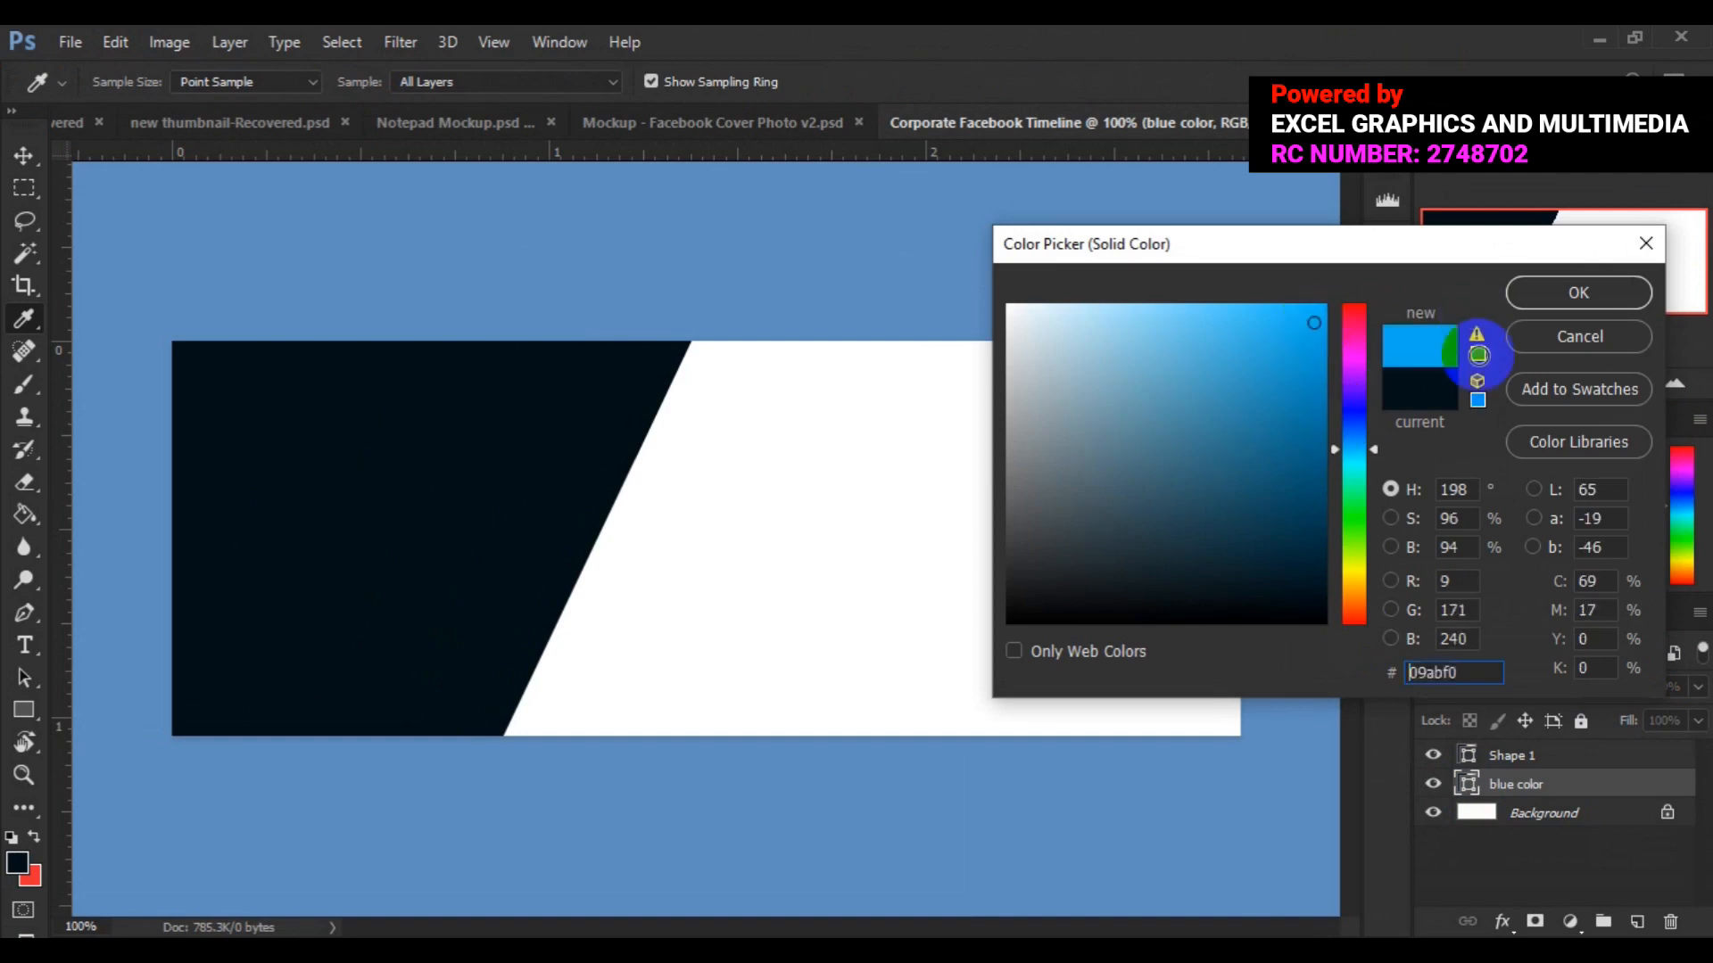
left_click(1478, 343)
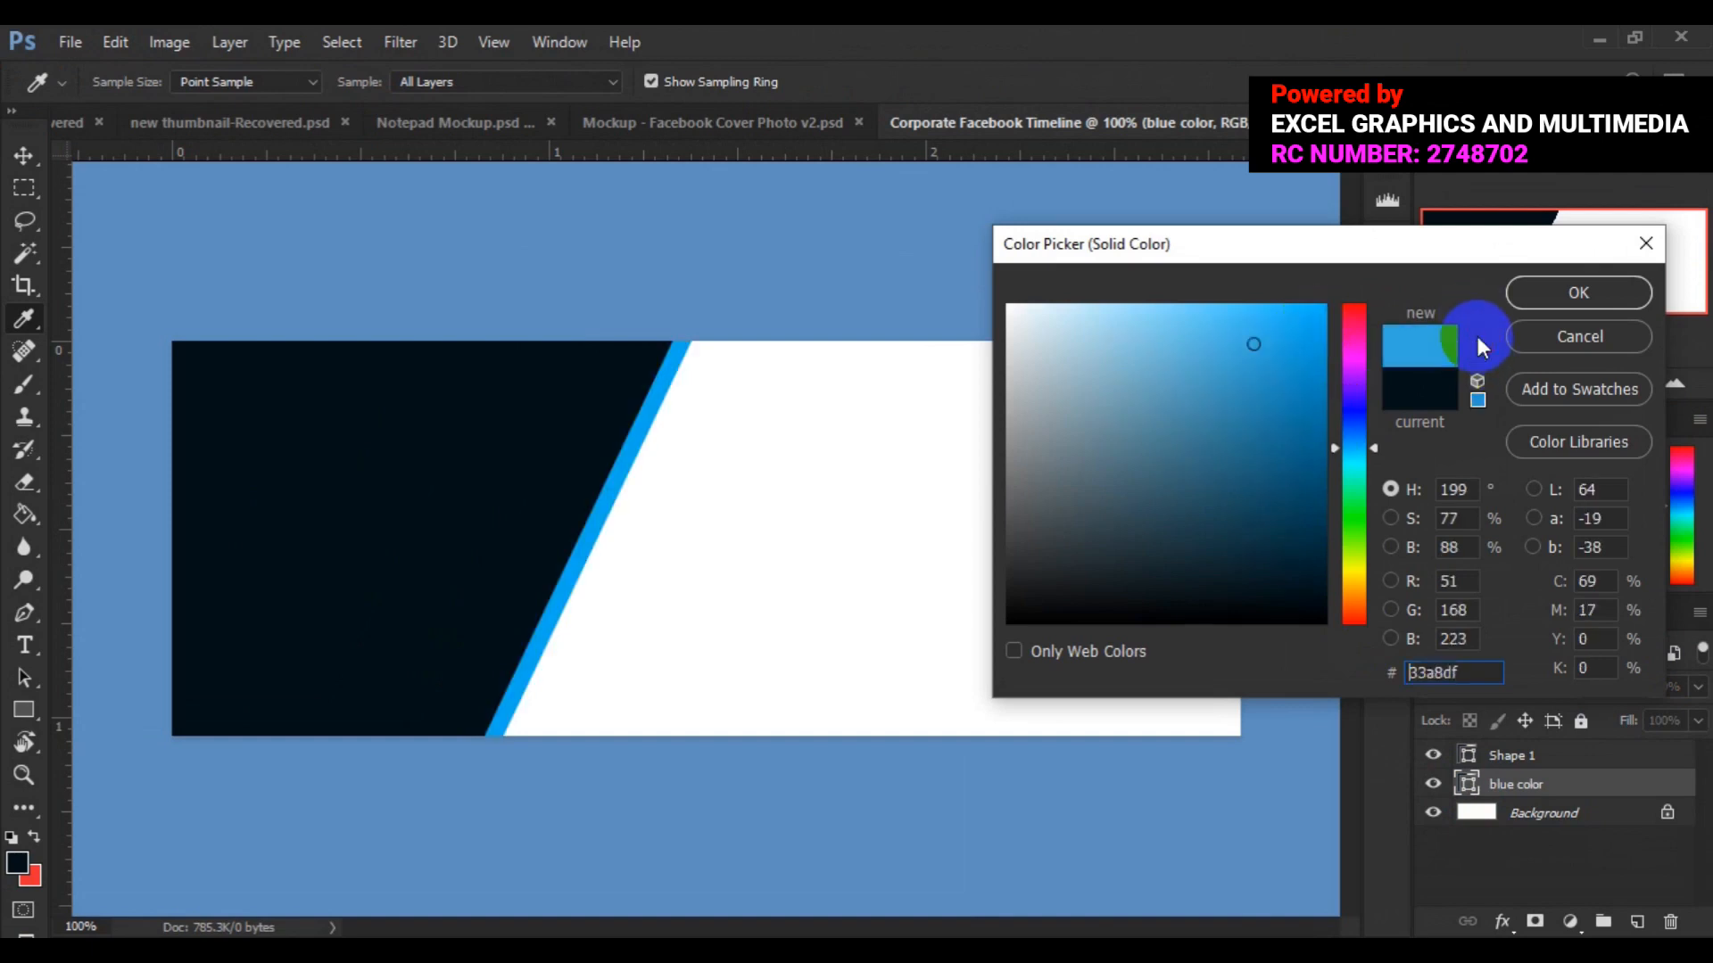
left_click(1575, 295)
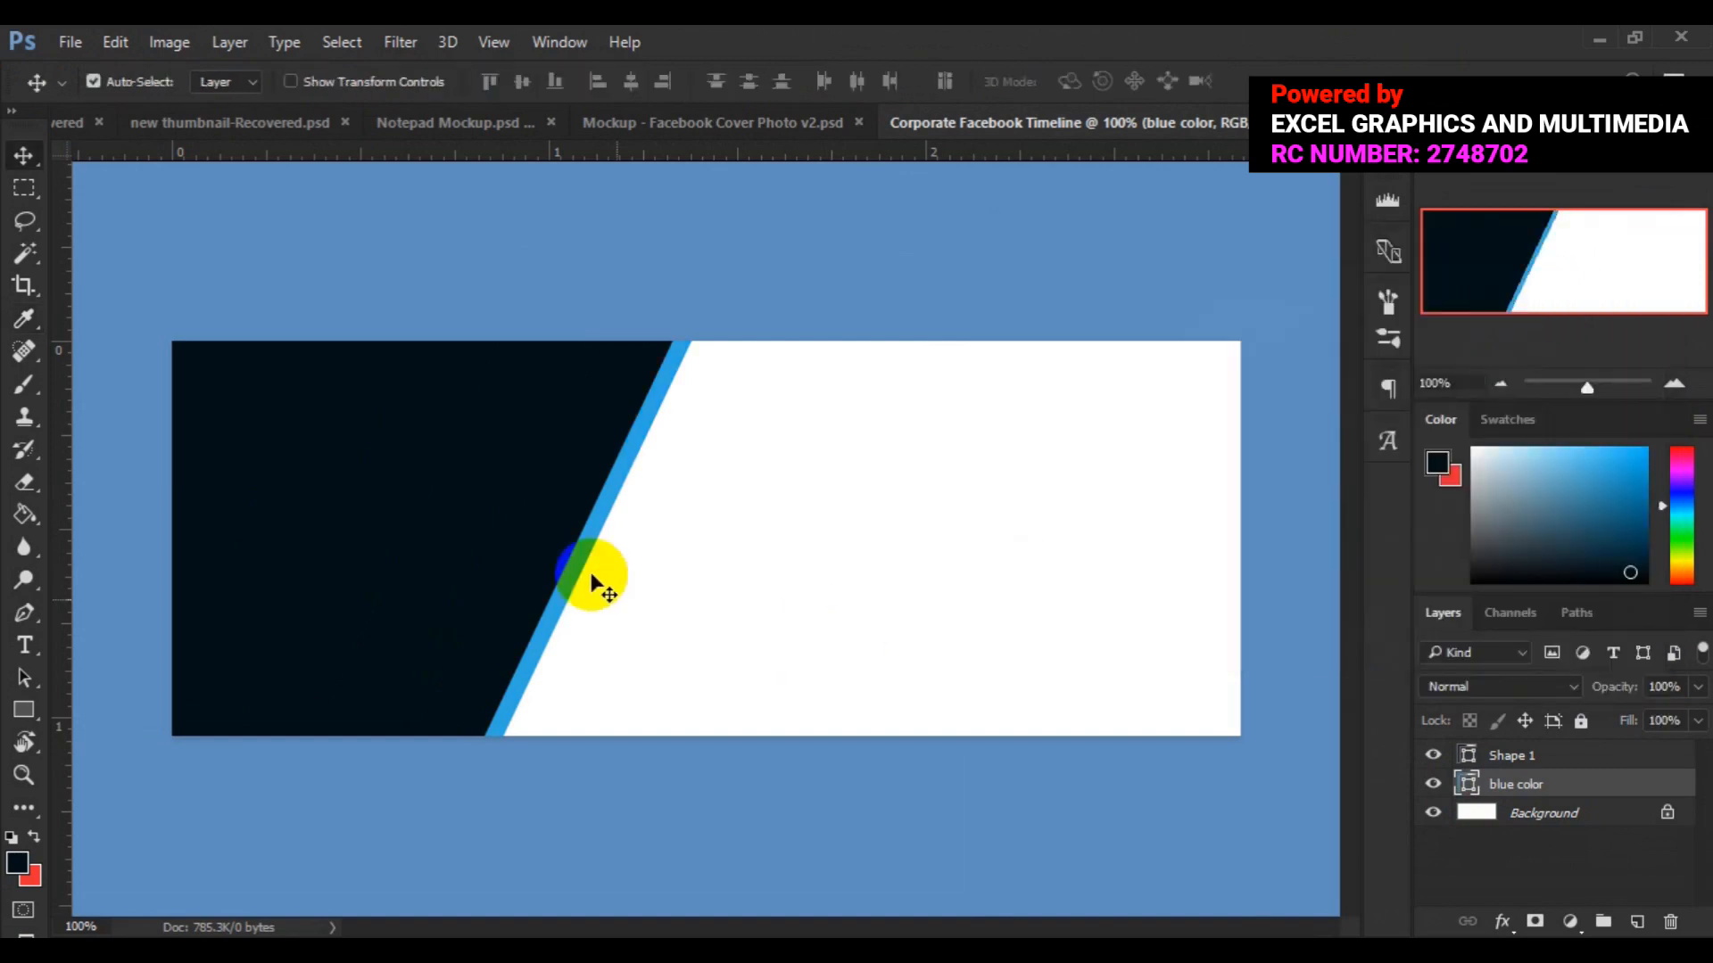
On a new layer above Shape 1, draw a rectangle about 438 by 44 px along the canvas's top edge, overlapping the slanted edge's upper end.
left_click(1387, 731)
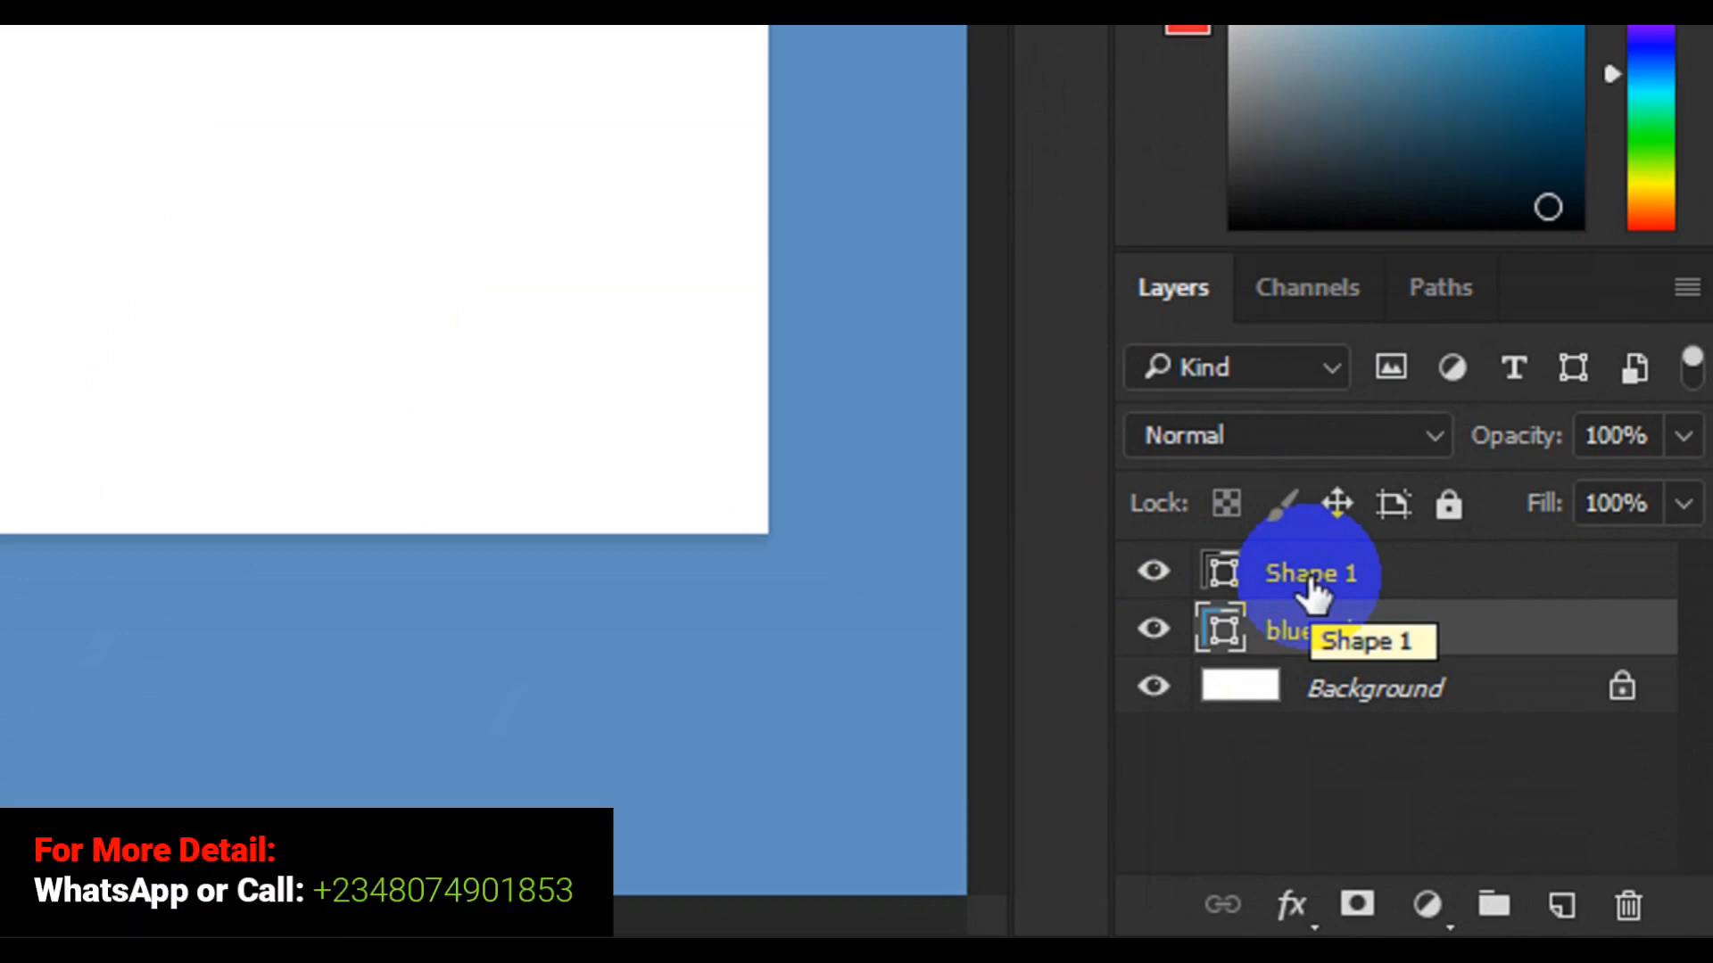
left_click(1309, 580)
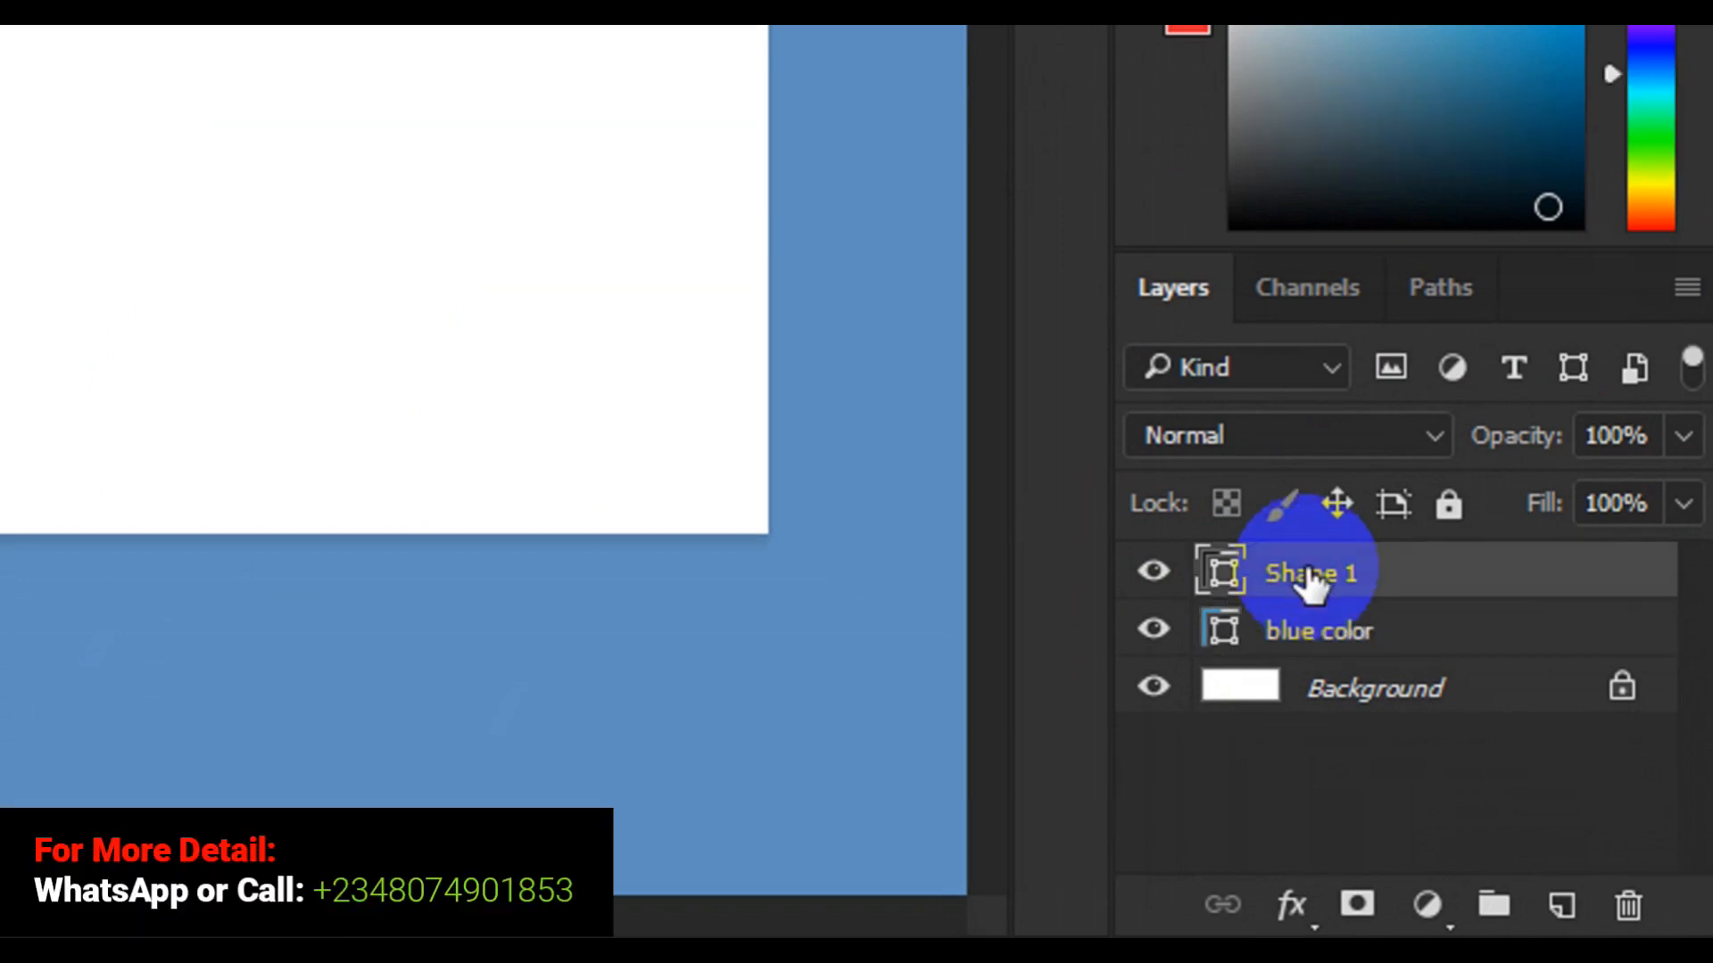
left_click(1560, 911)
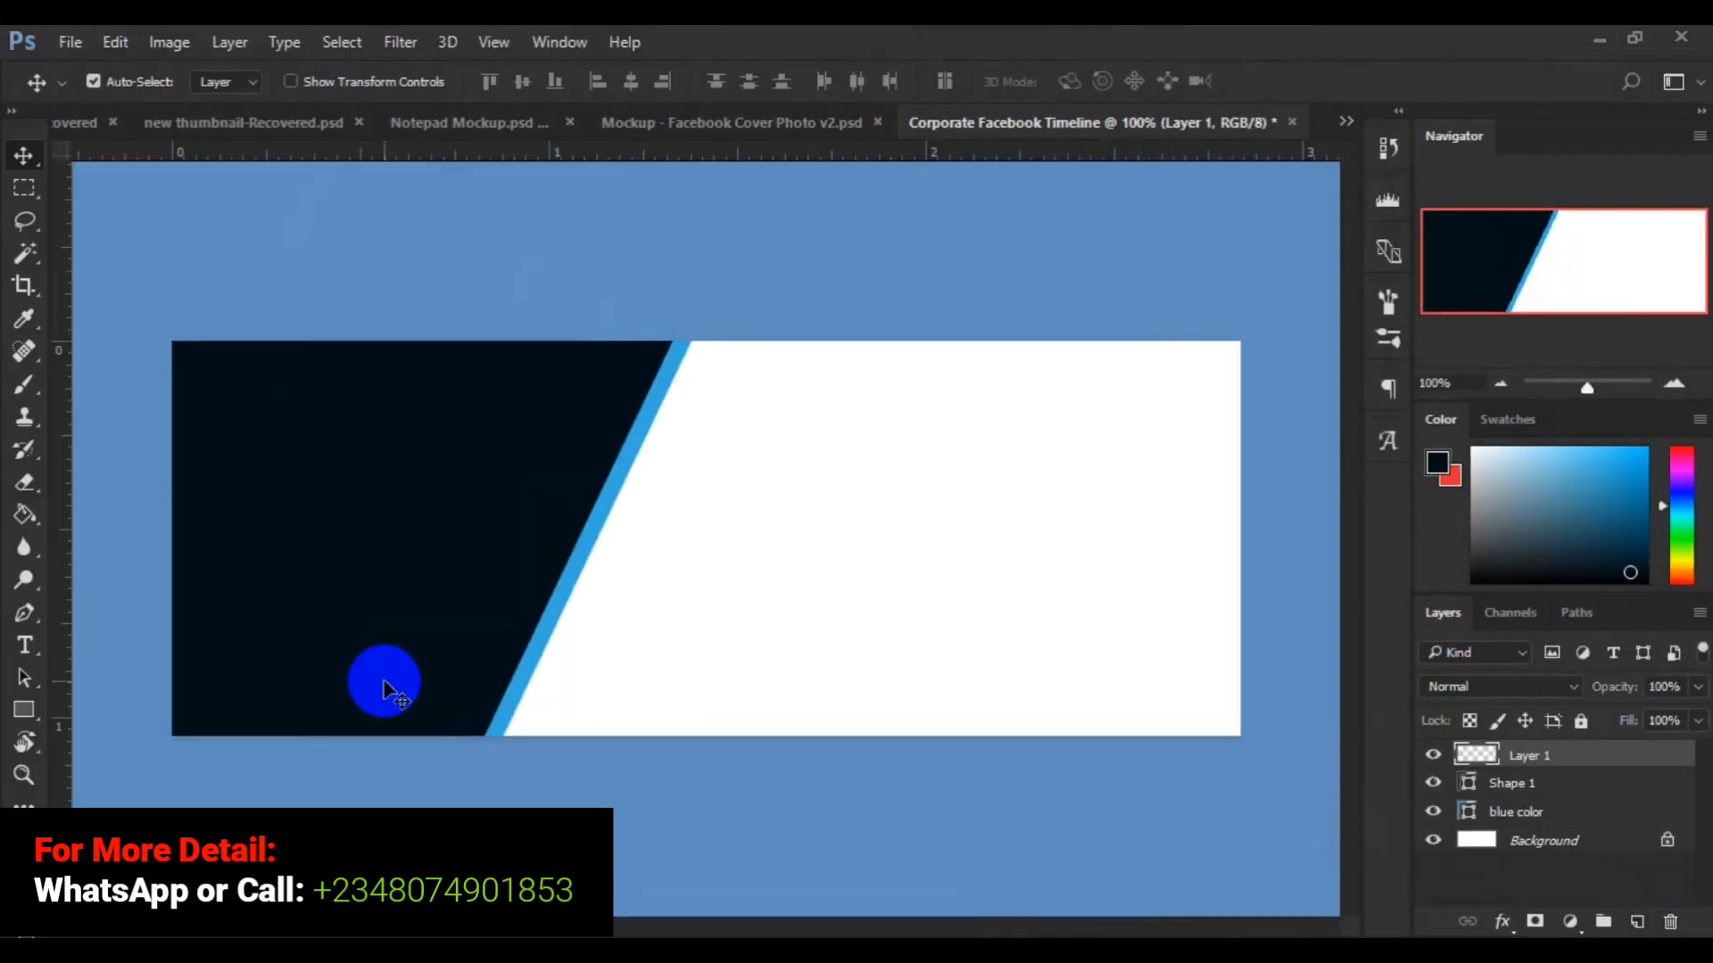
left_click(25, 709)
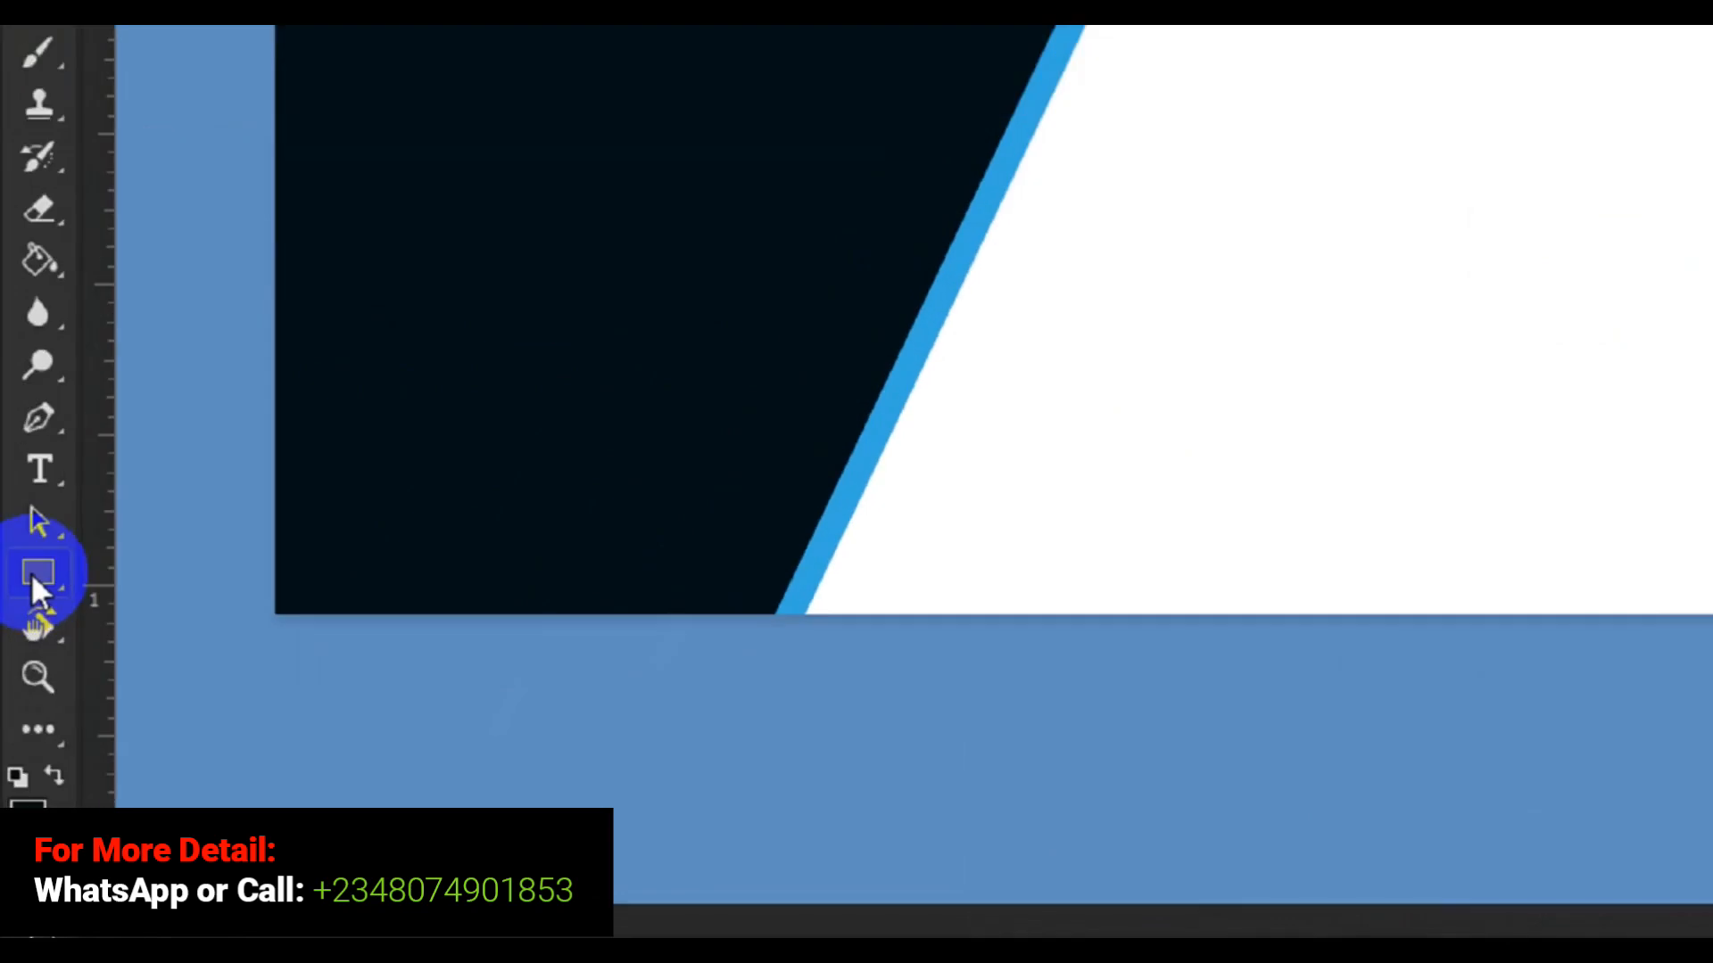
left_click(34, 576)
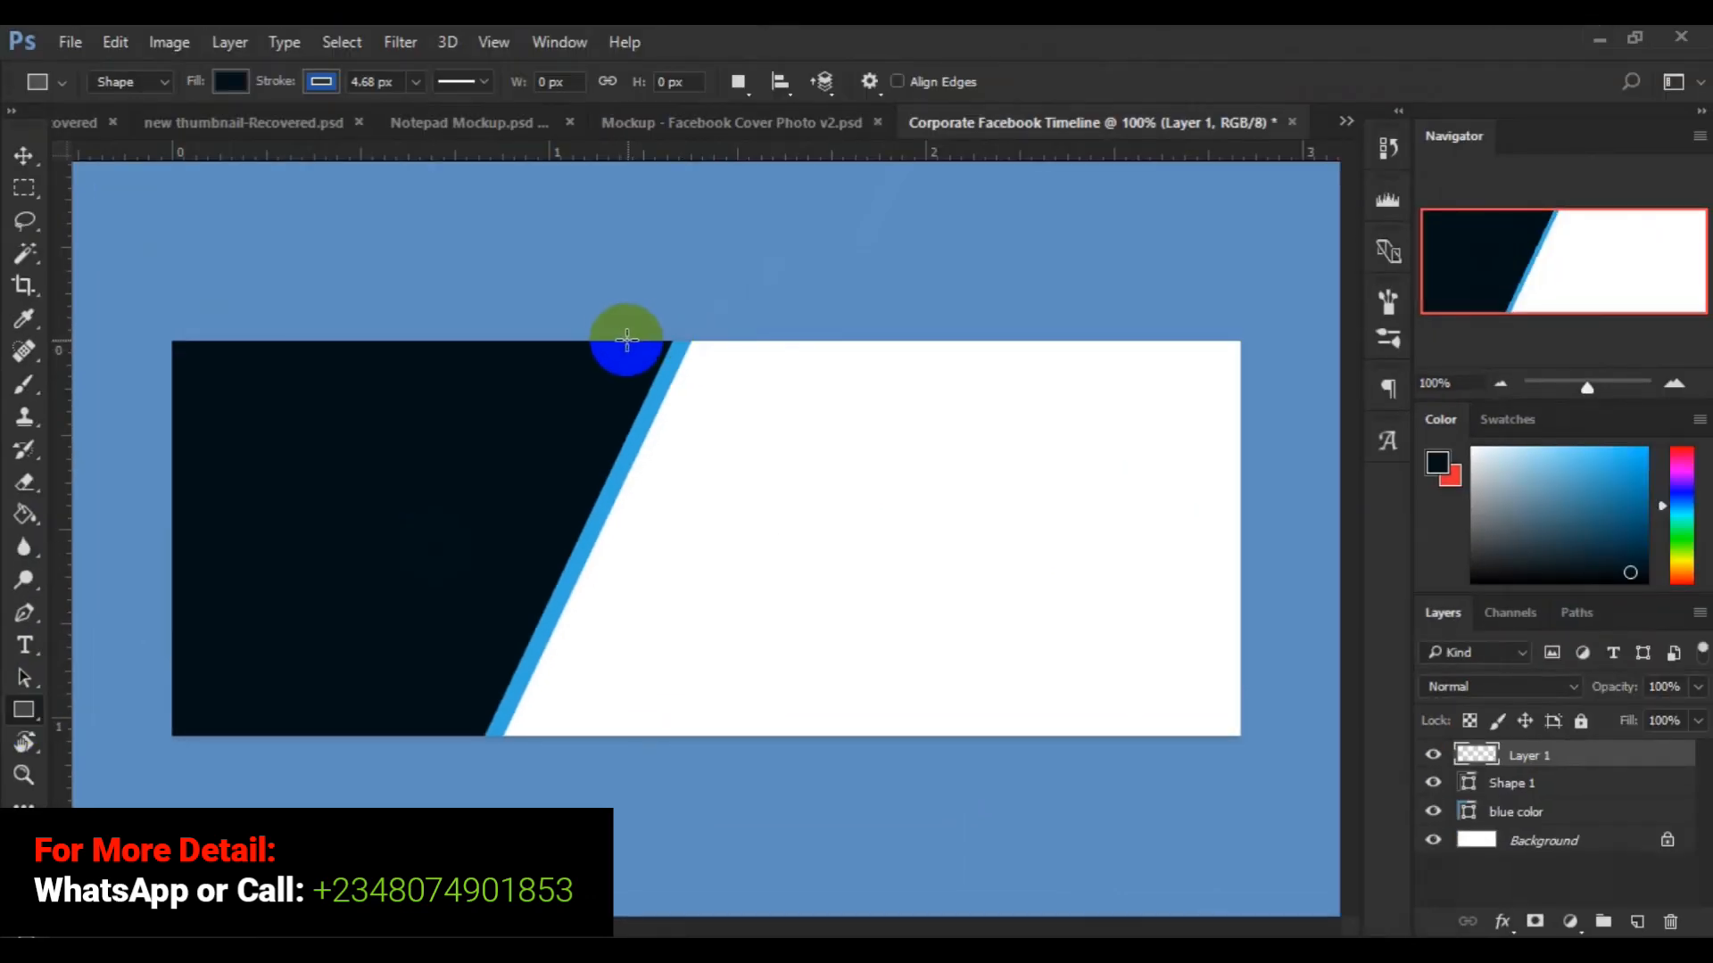
left_click_drag(635, 339, 1155, 397)
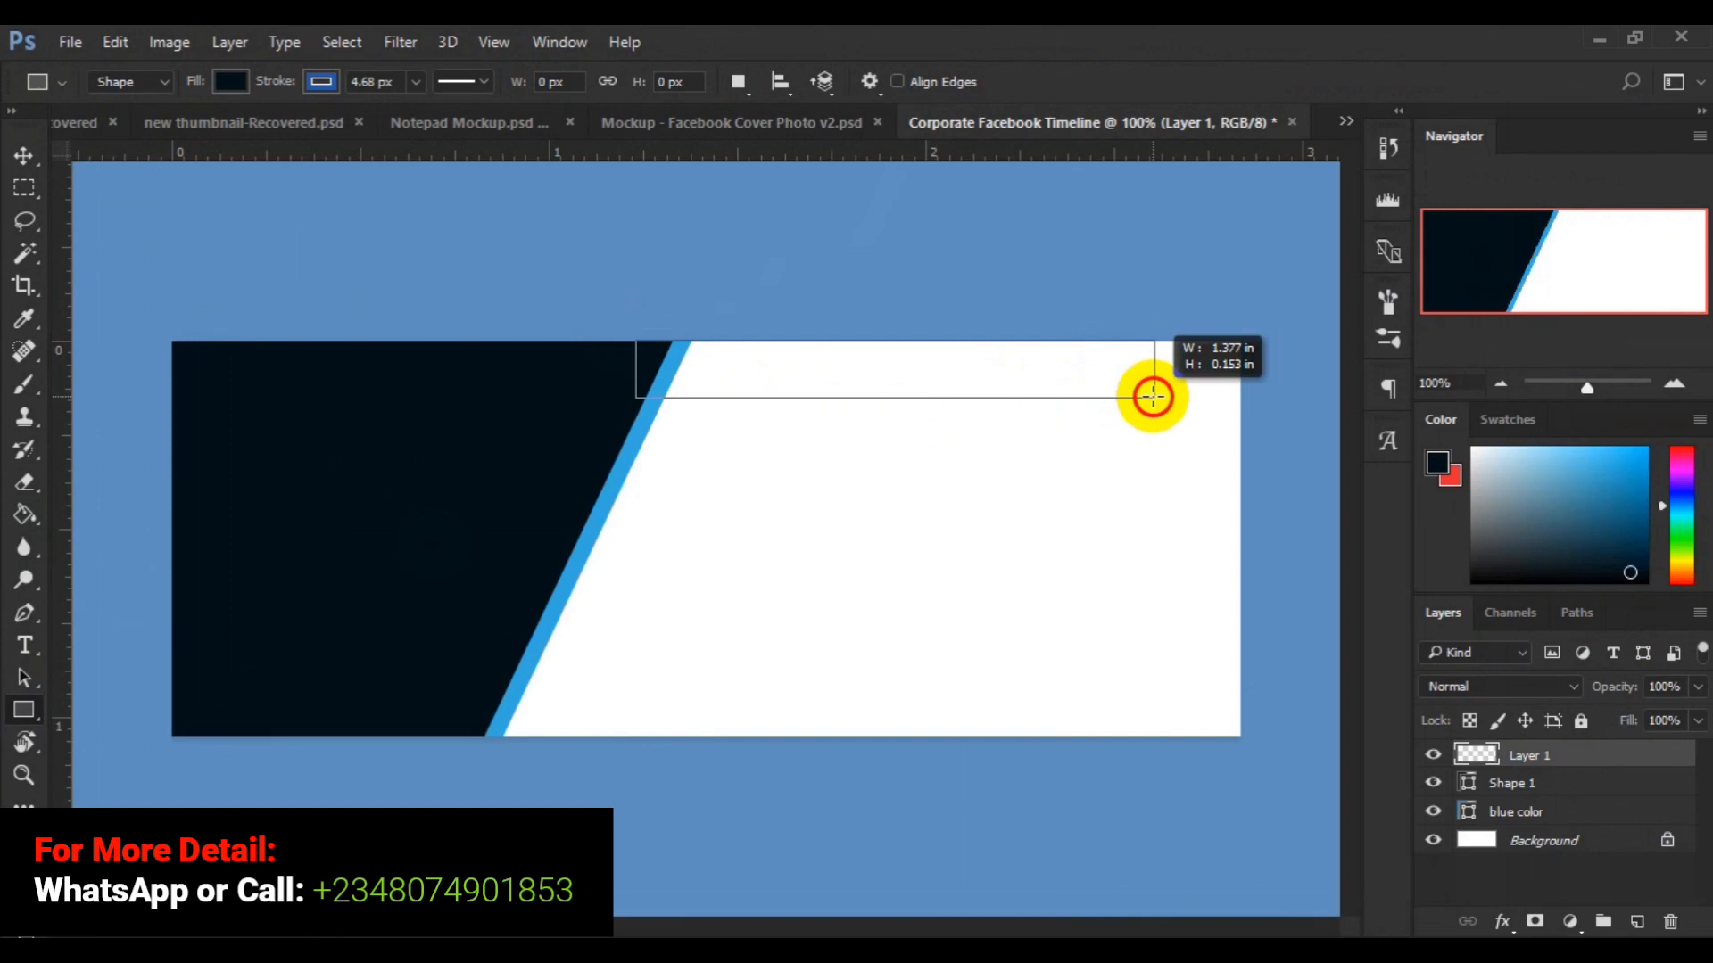
left_click_drag(1154, 396, 1235, 364)
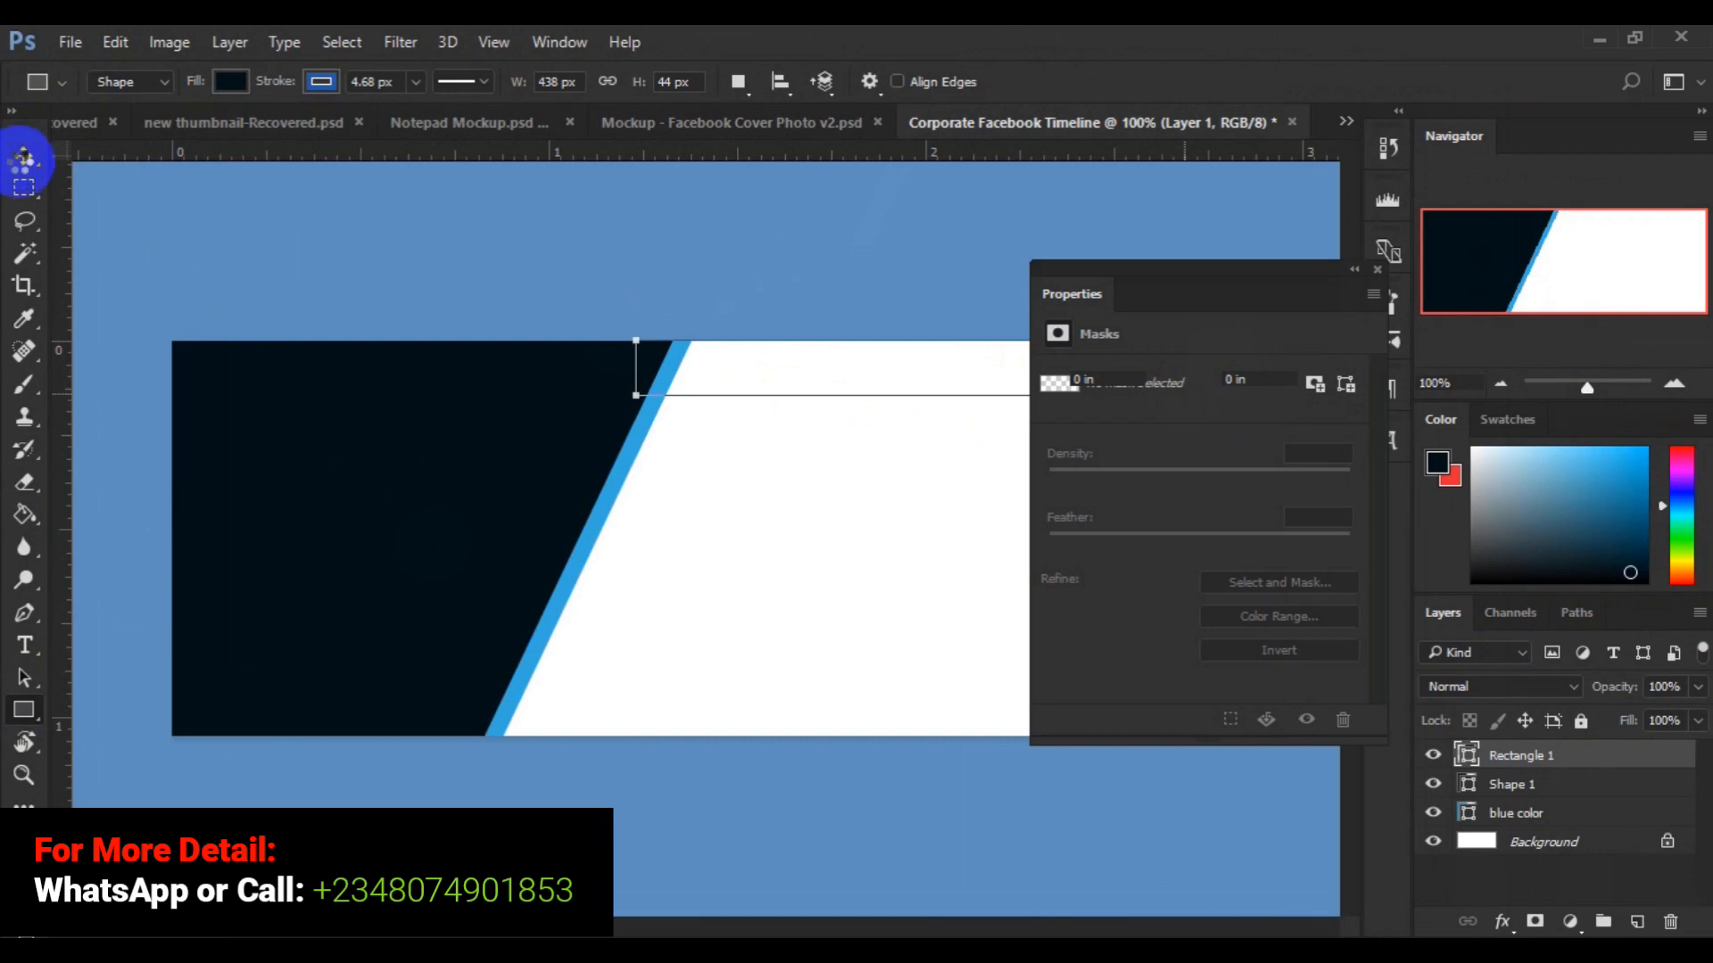
left_click(23, 162)
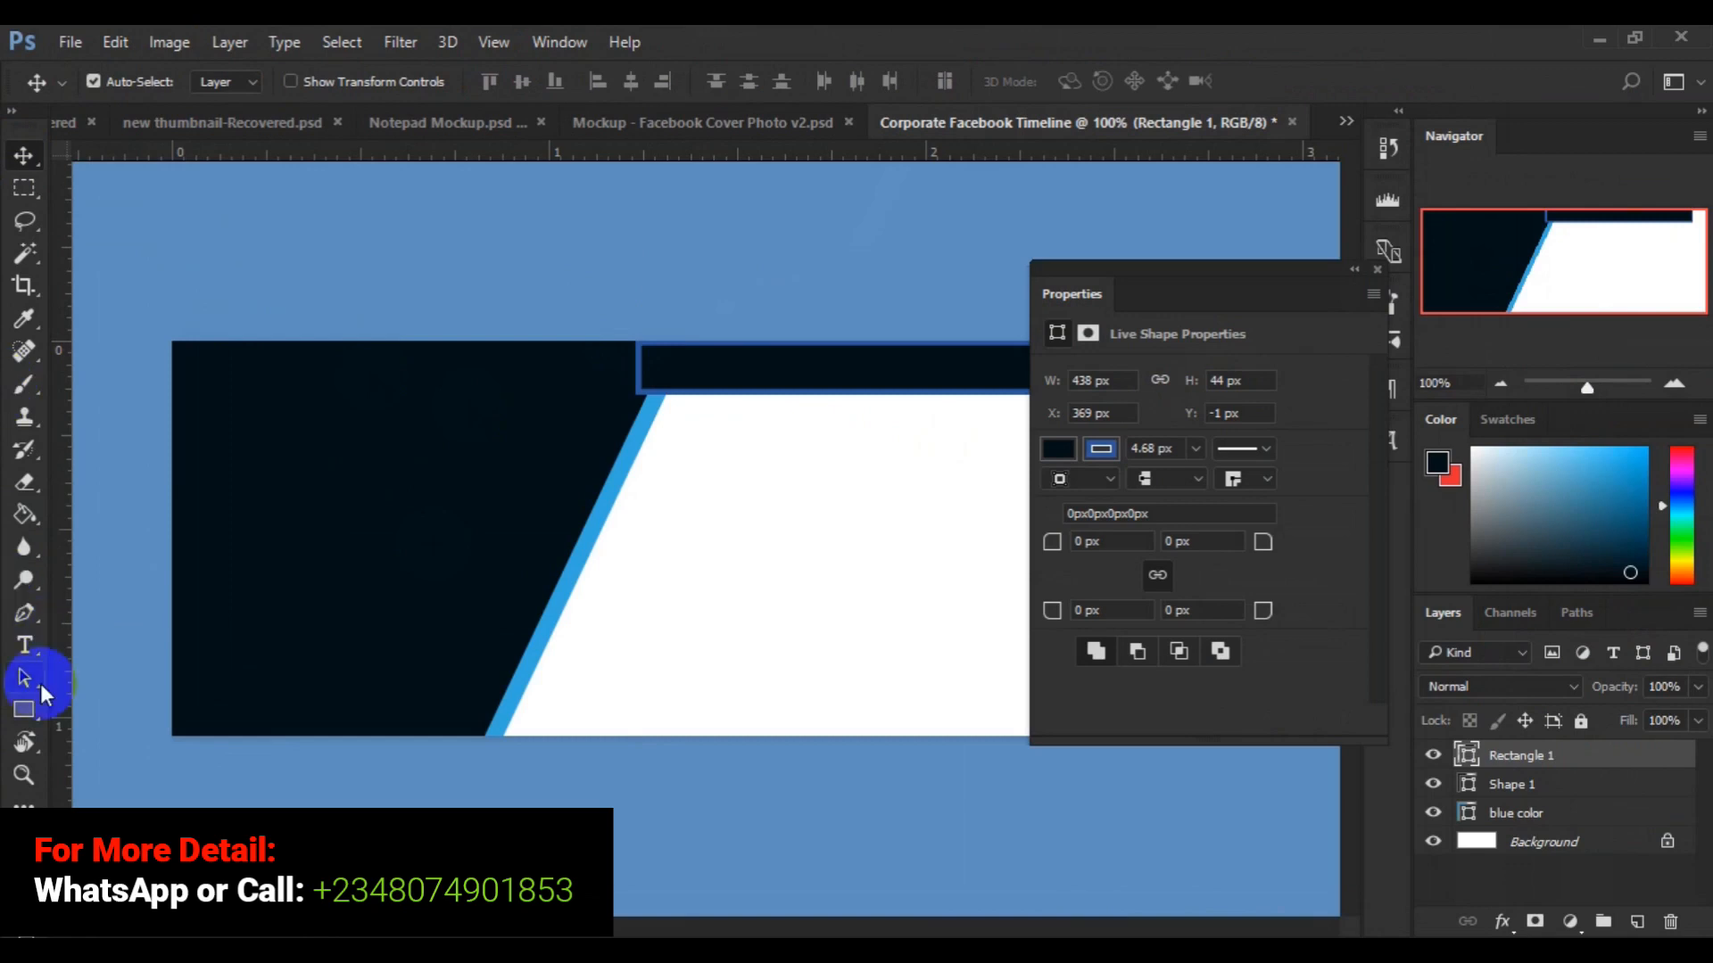
Remove the blue stroke from the top rectangle and close its shape properties.
left_click(27, 709)
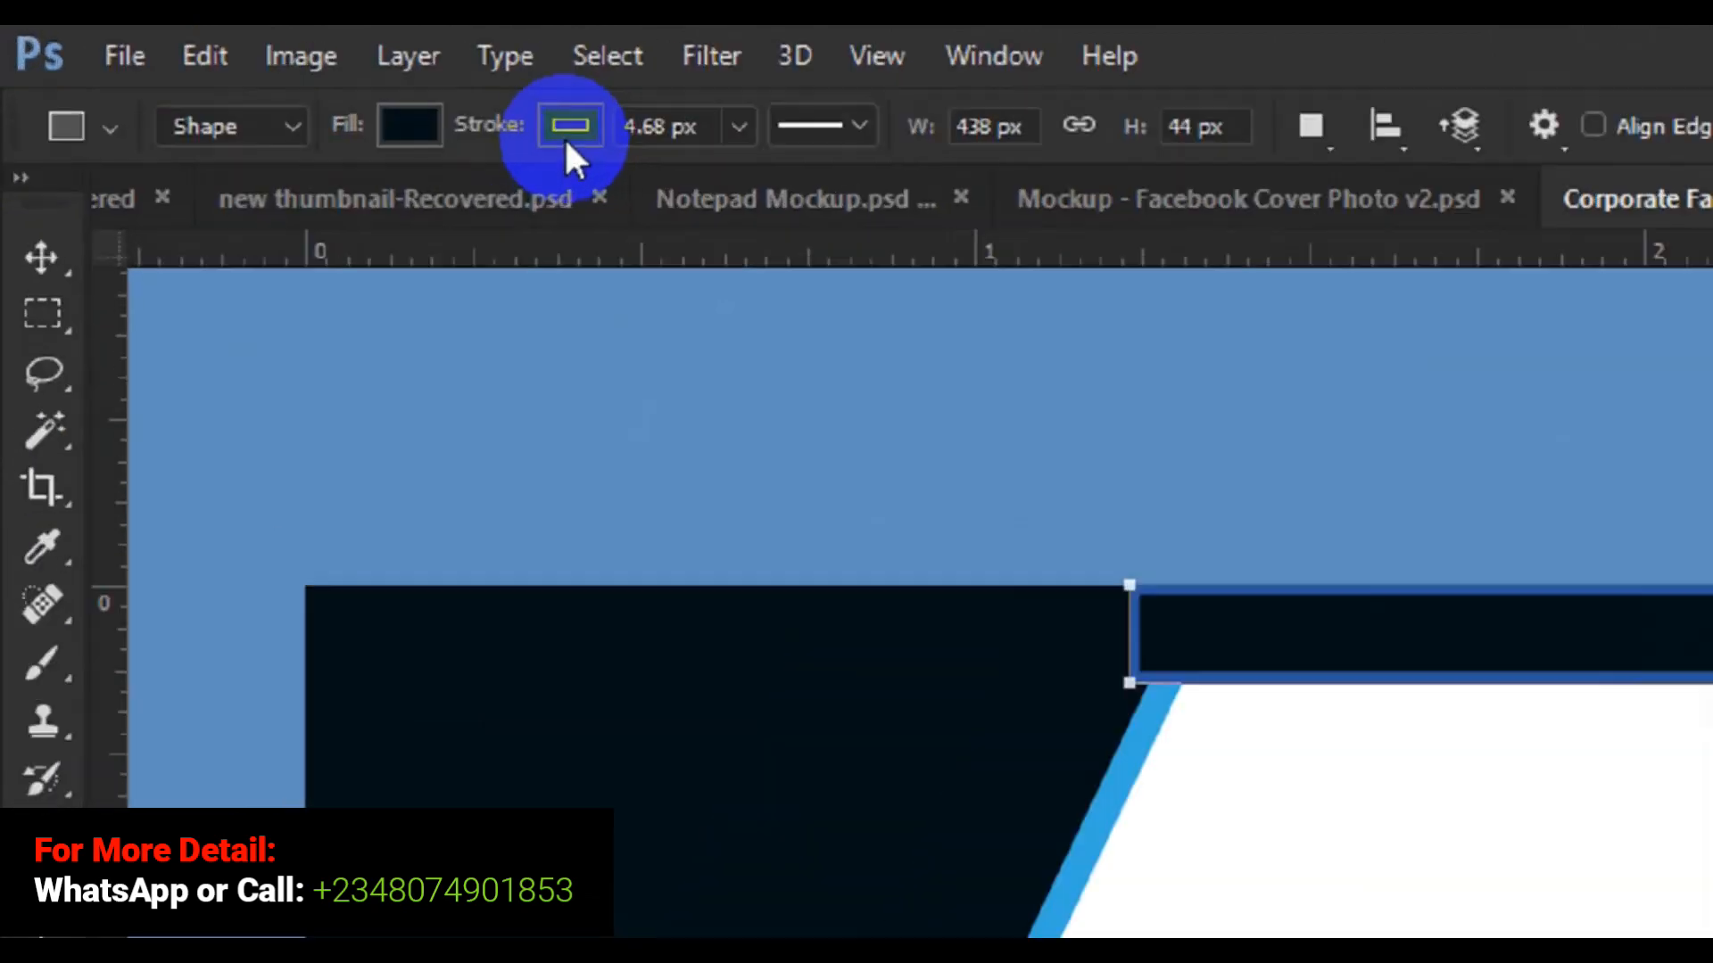
left_click(567, 141)
left_click(384, 218)
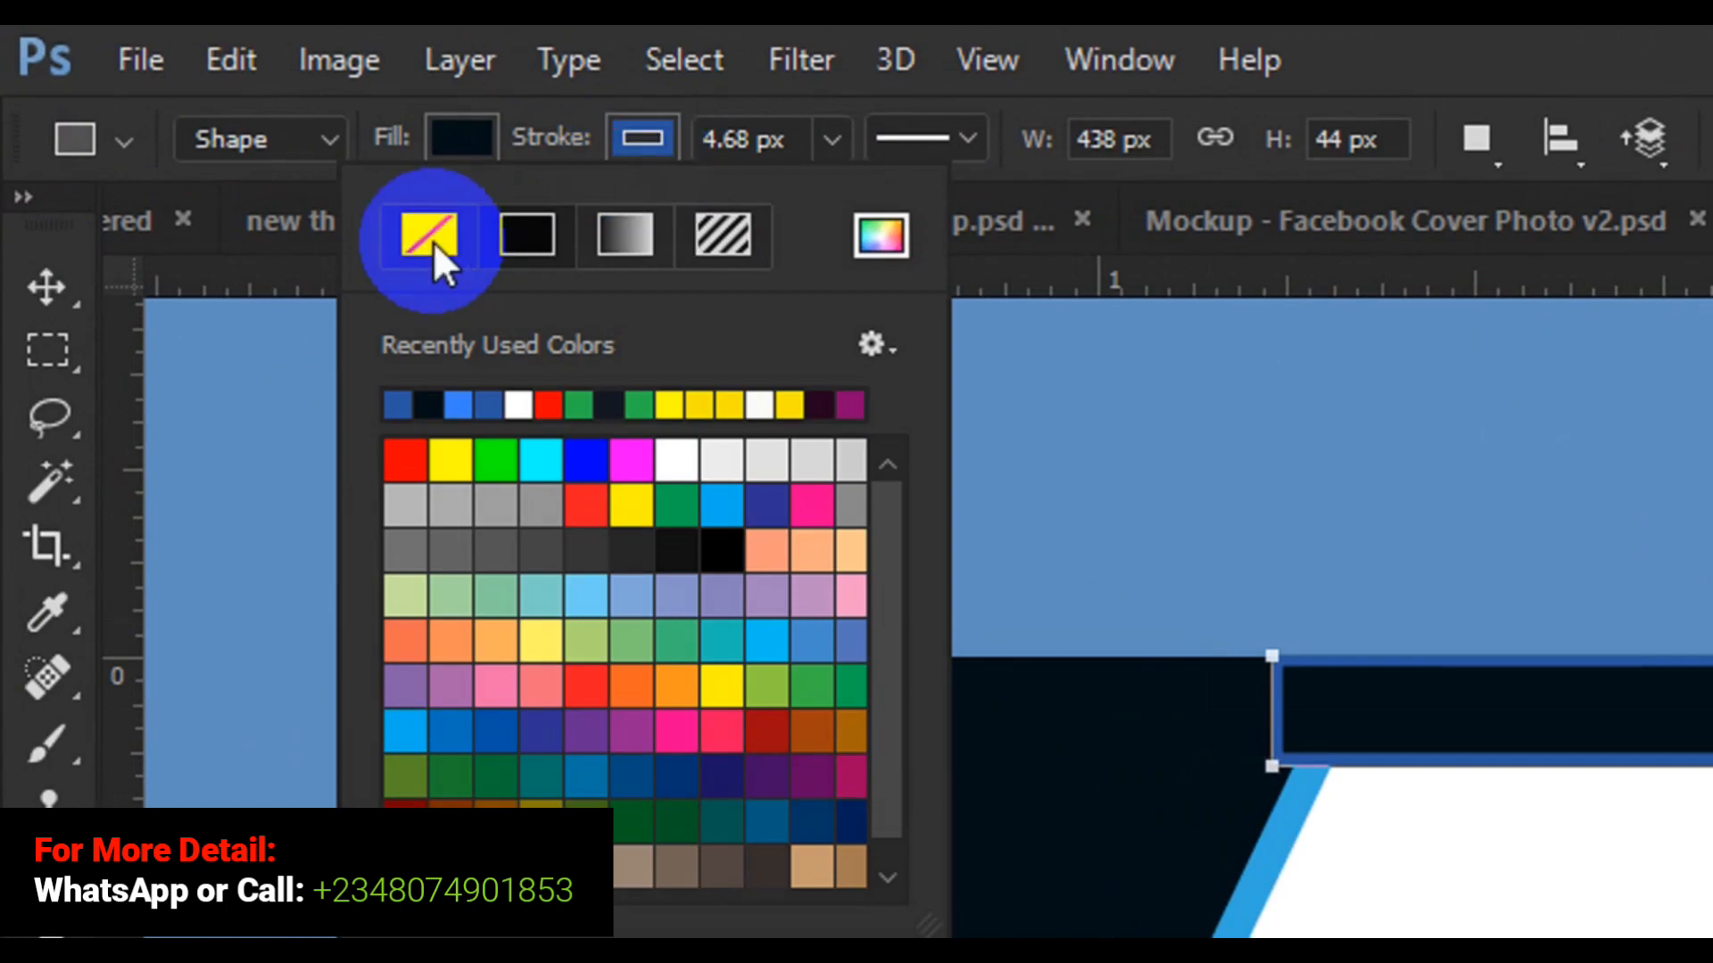
left_click(431, 239)
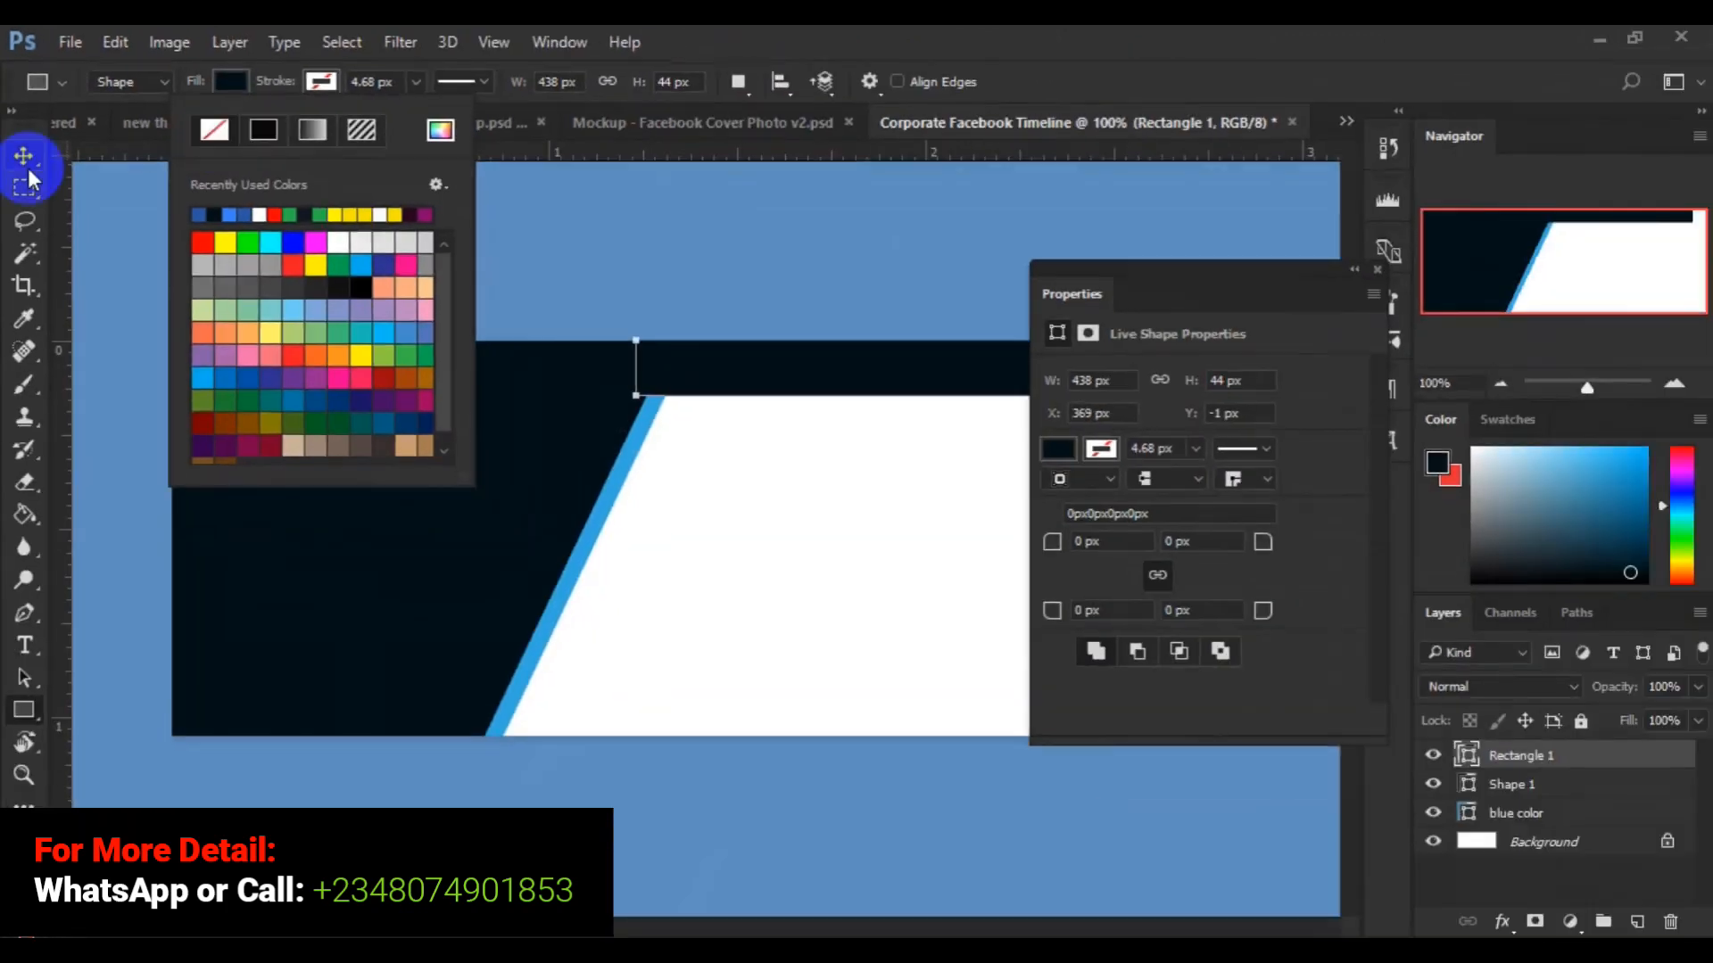
left_click(28, 169)
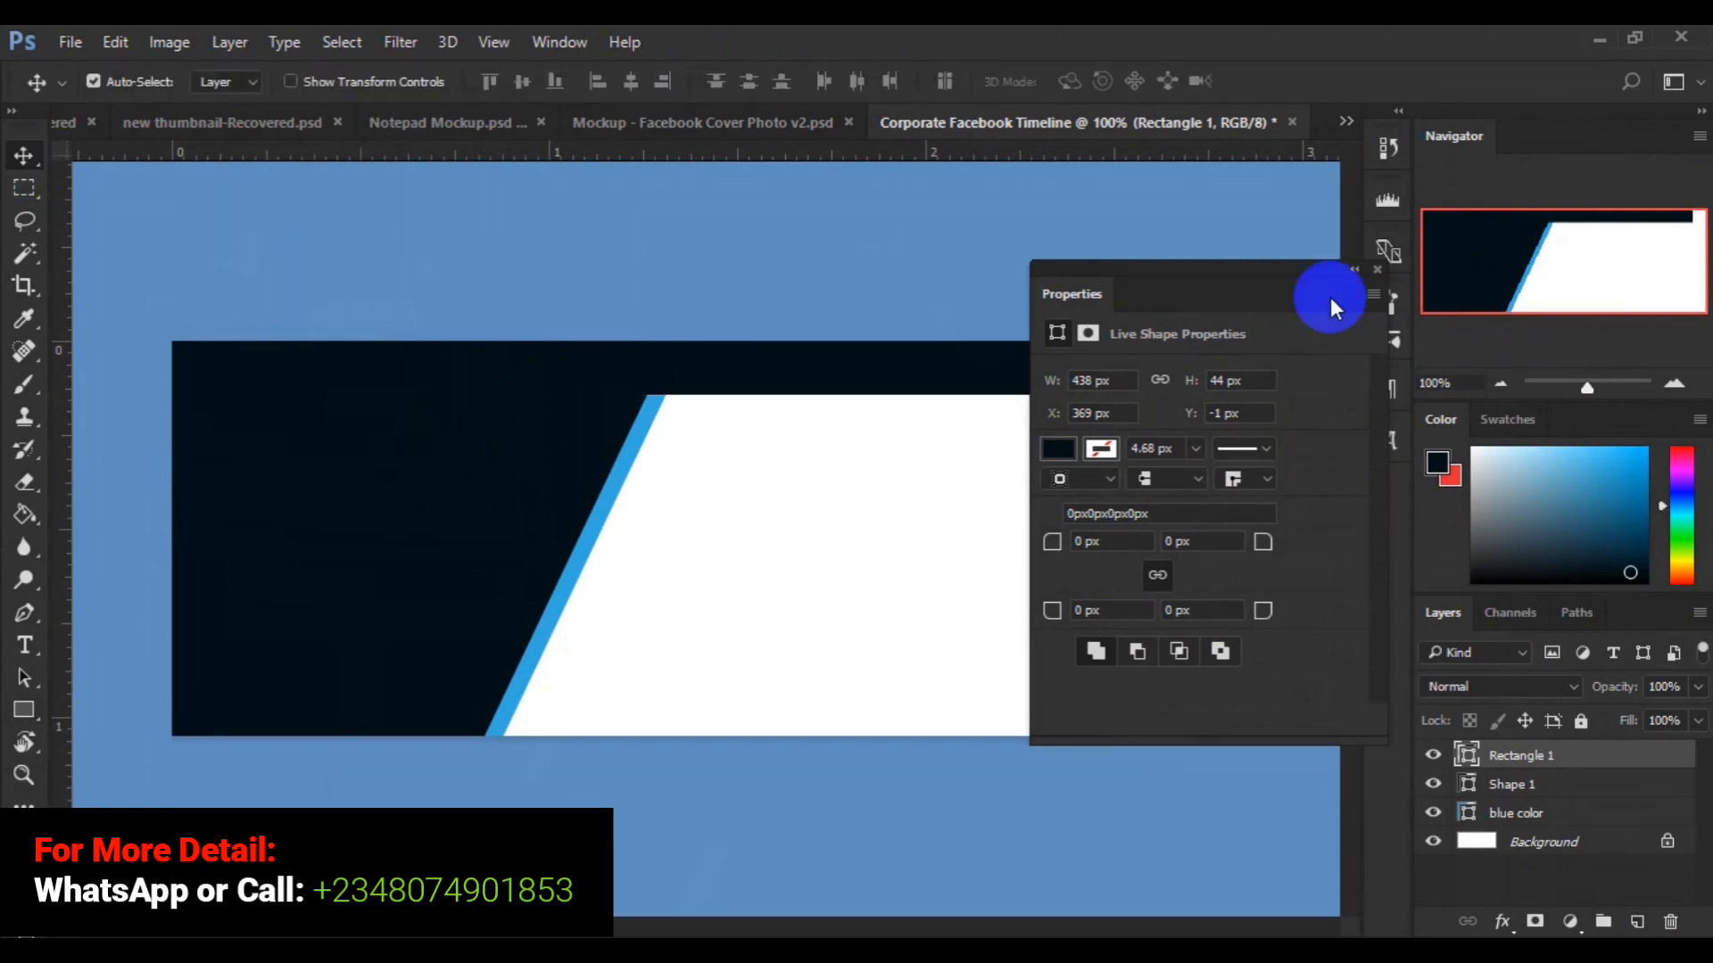
left_click(1375, 271)
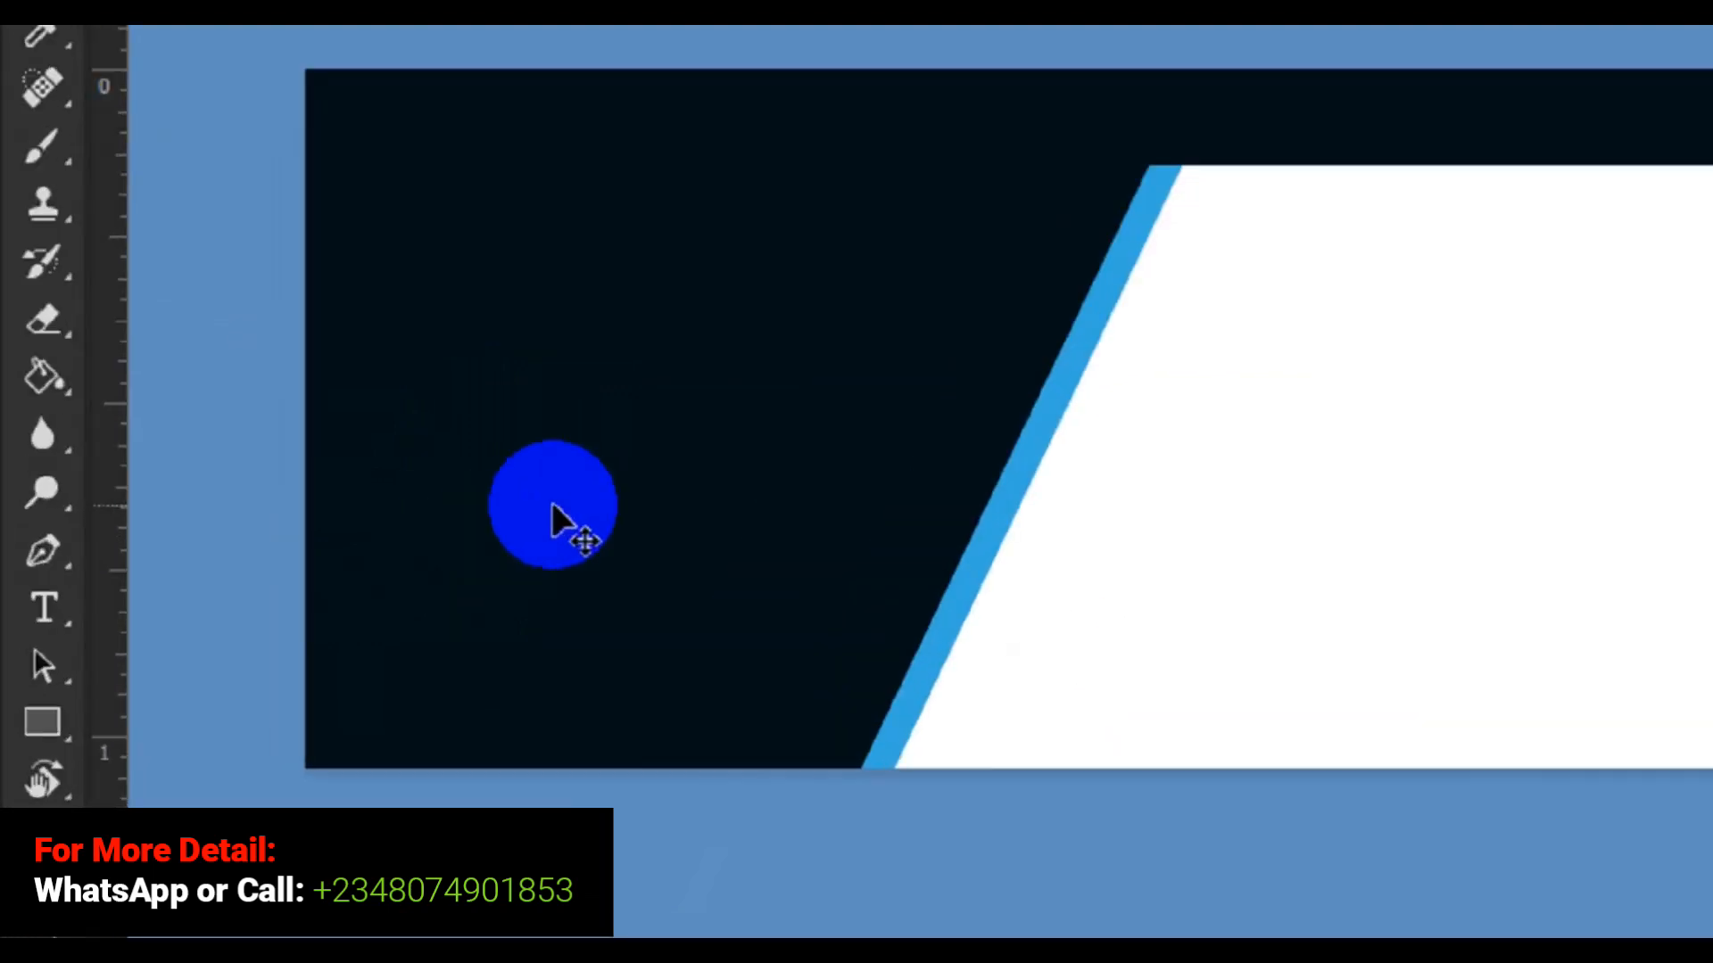
With the Shape 1 layer selected, start placing an embedded file and open the Desktop folder "freepik stockpoto".
left_click(311, 592)
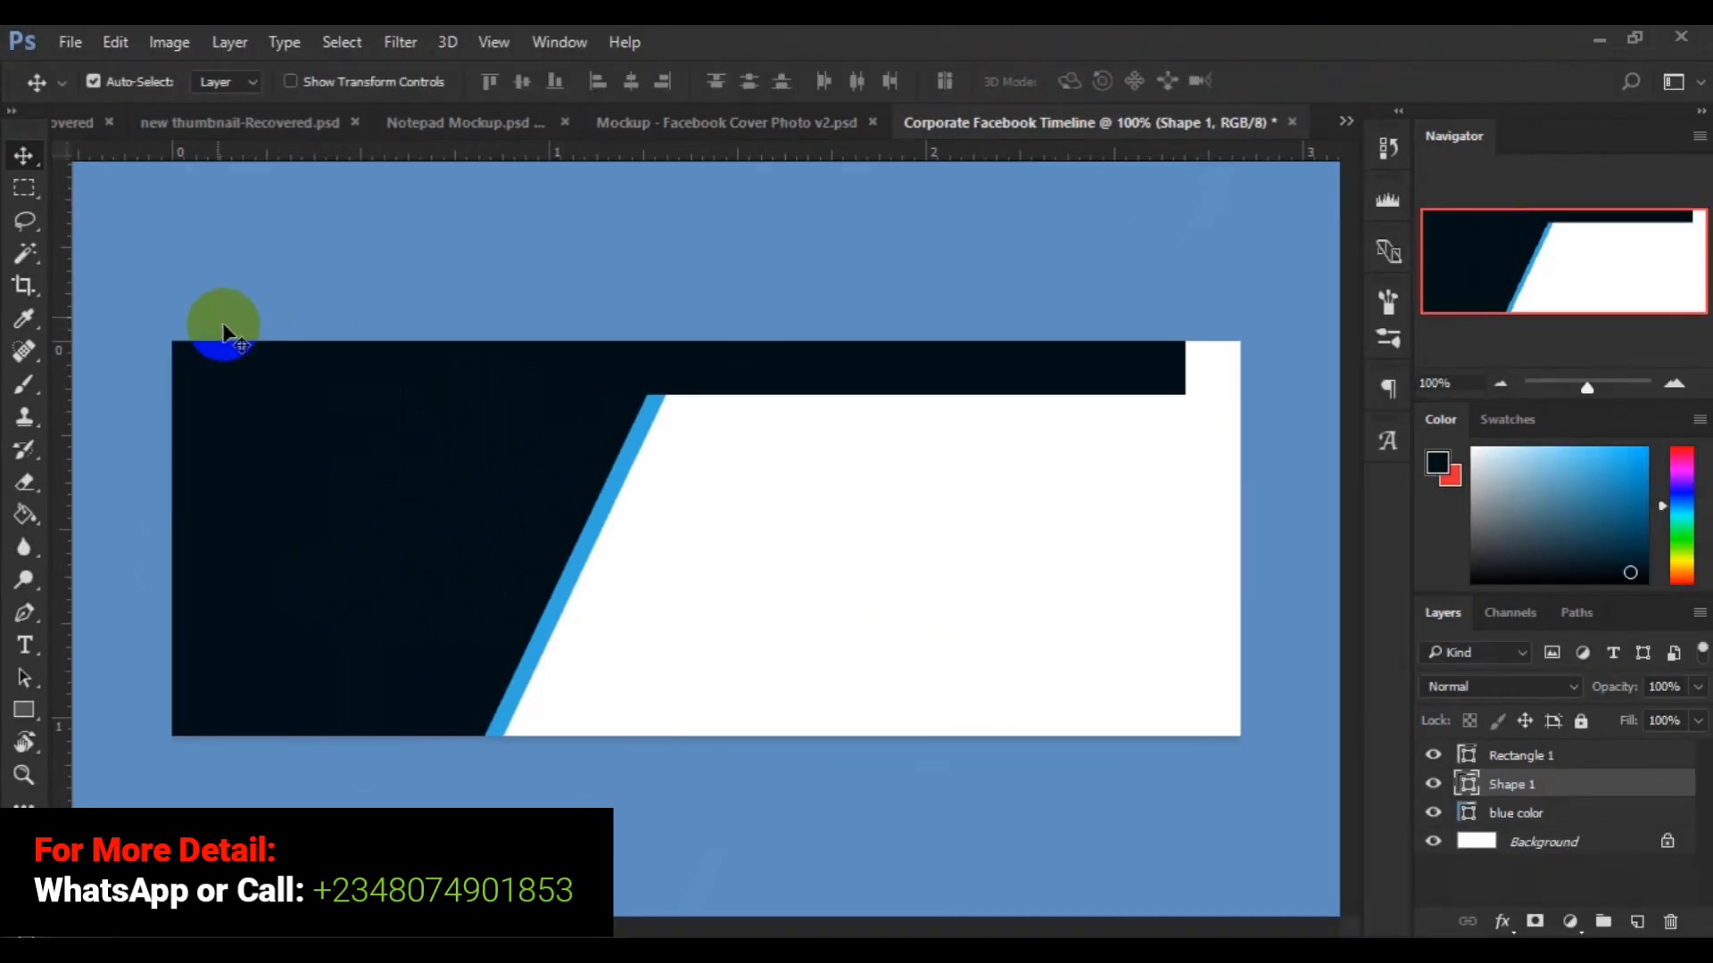
left_click(72, 45)
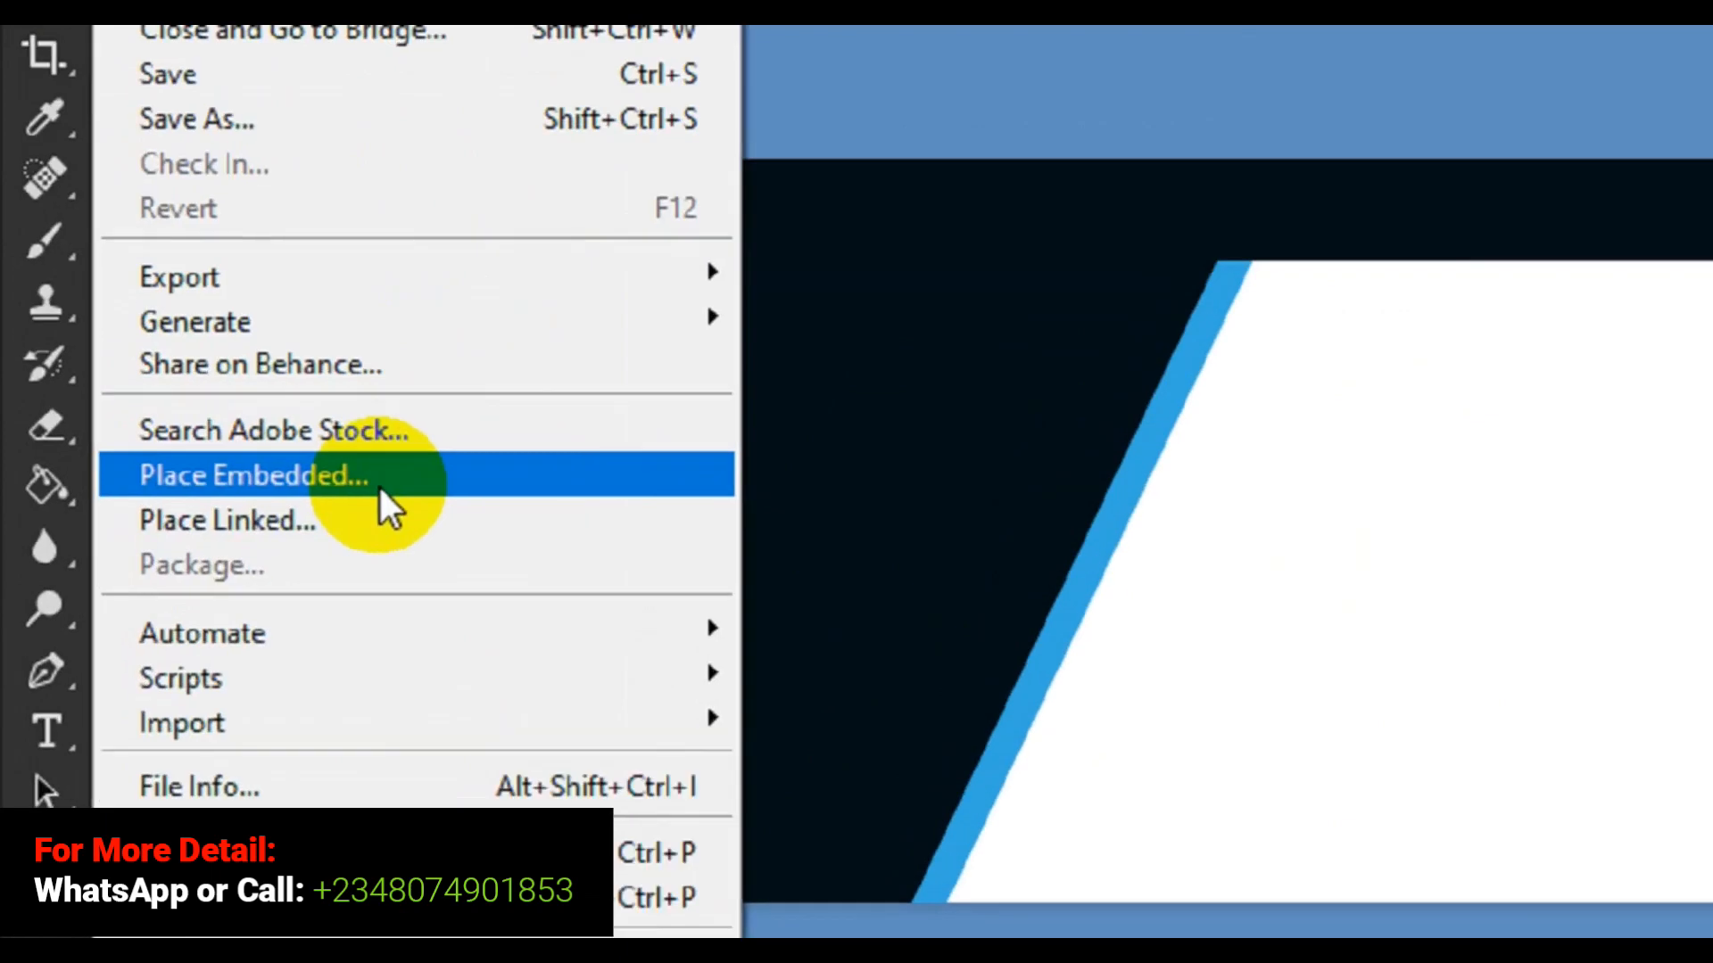
left_click(270, 500)
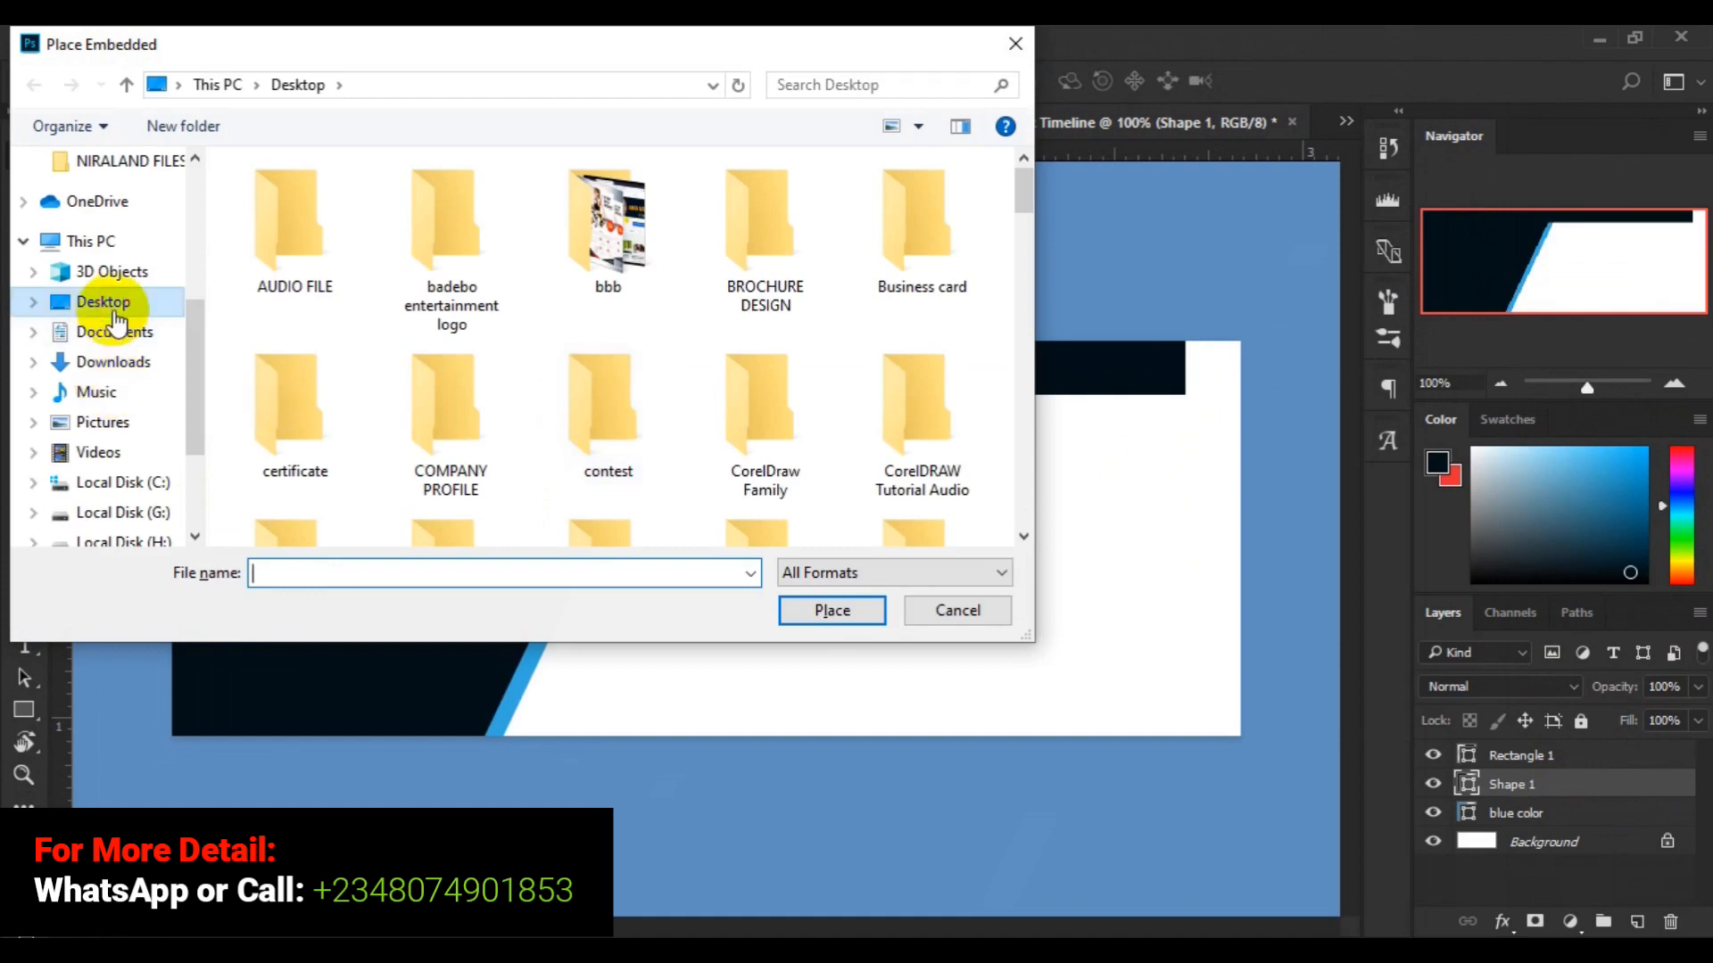
left_click(1023, 536)
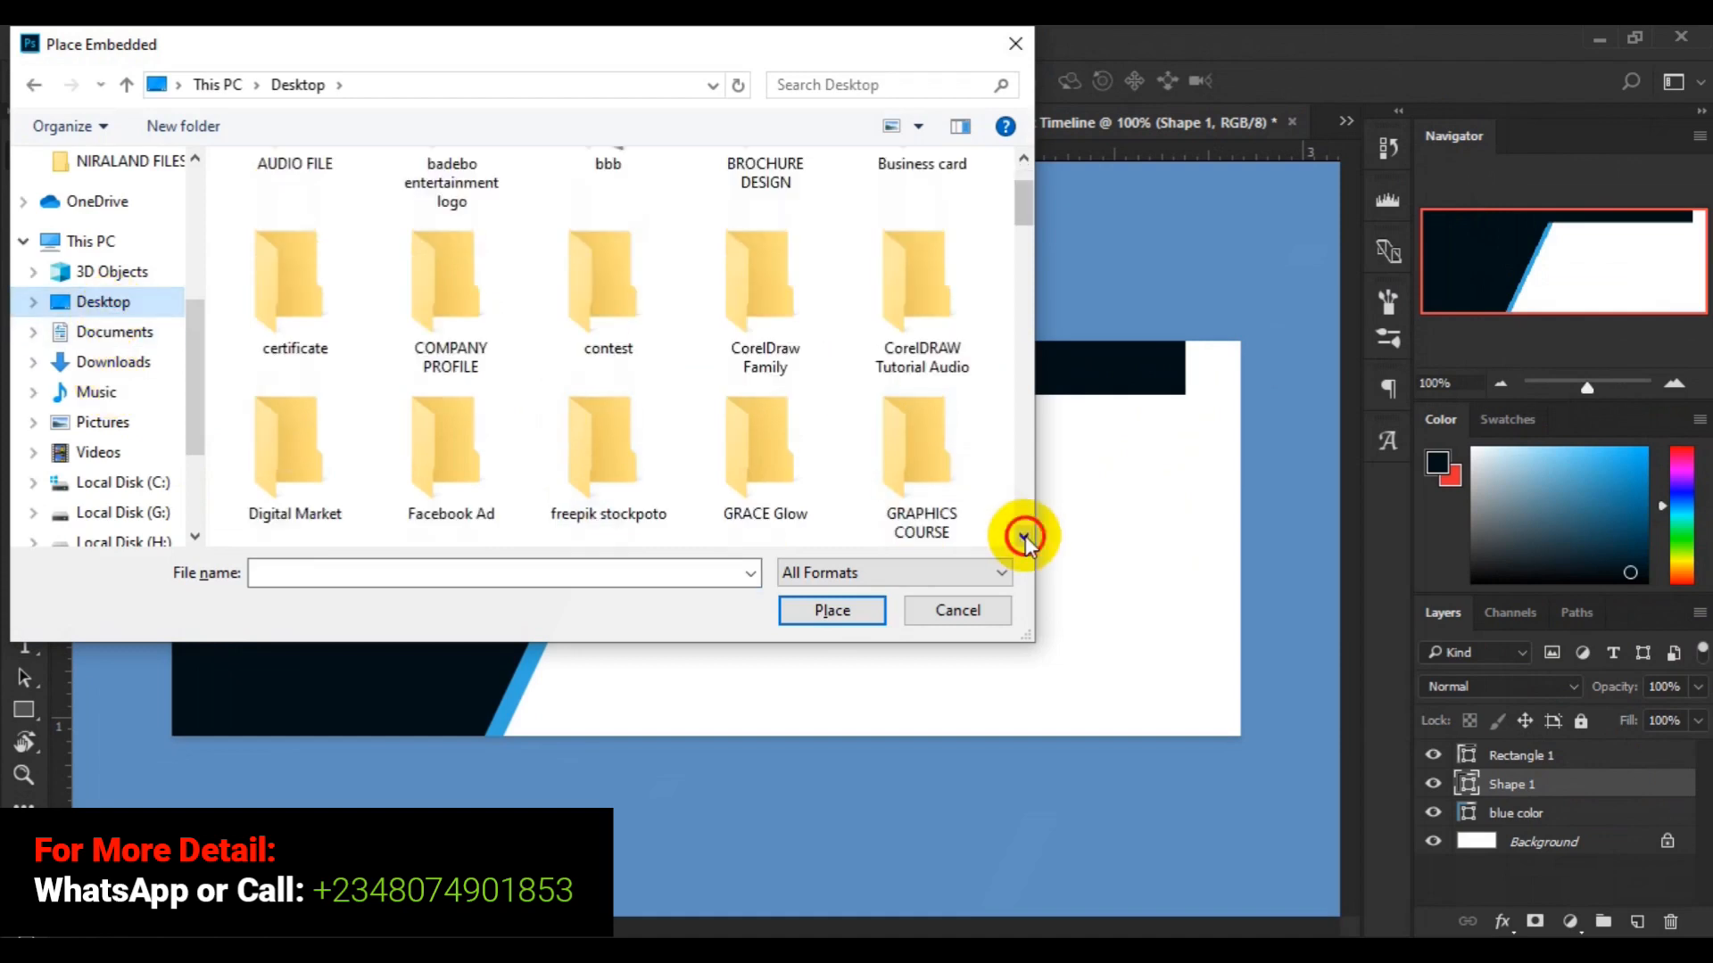
left_click(1023, 536)
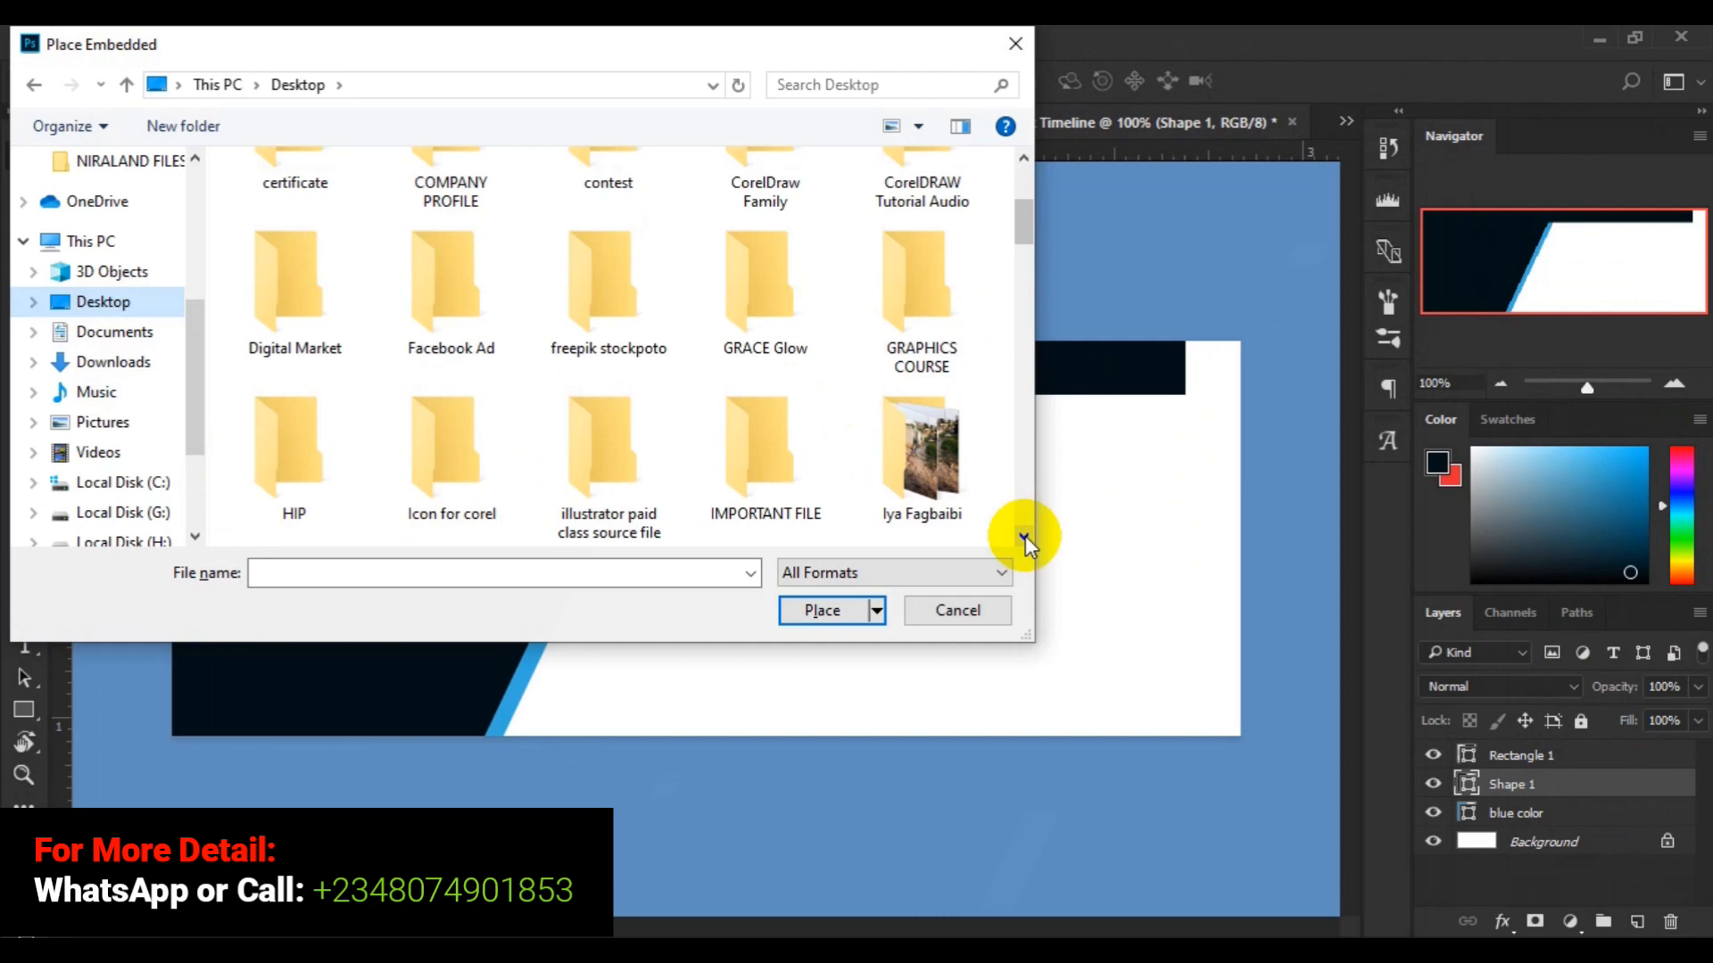
left_click(645, 354)
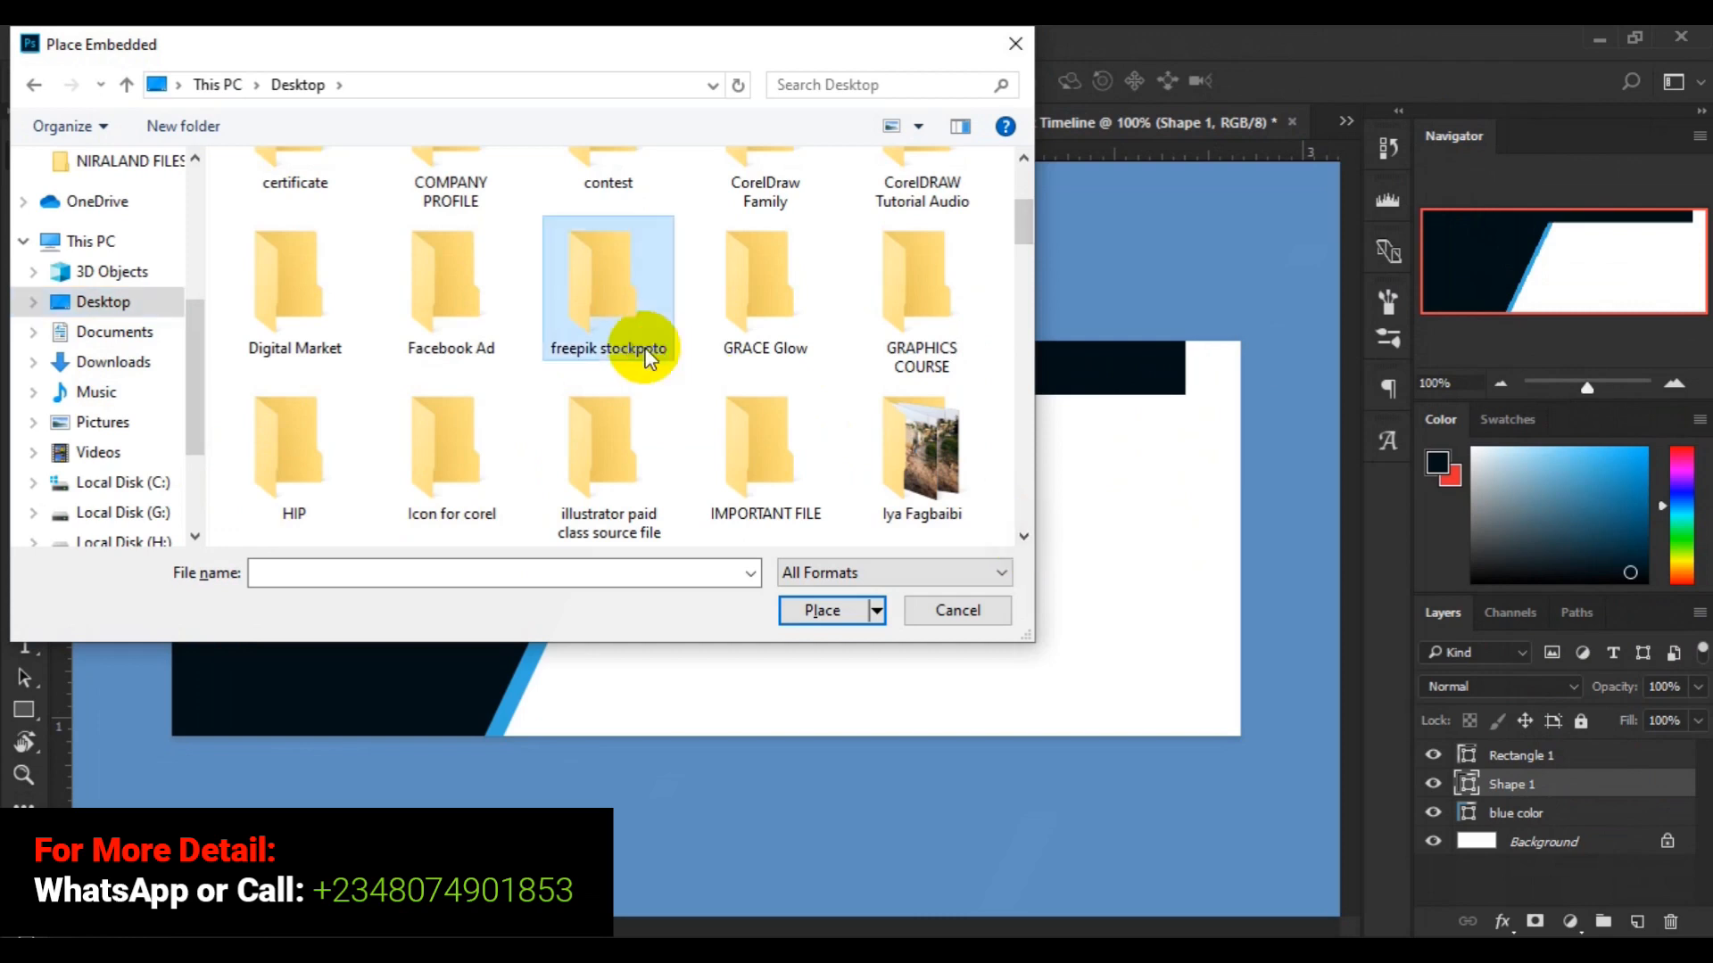
double_click(644, 353)
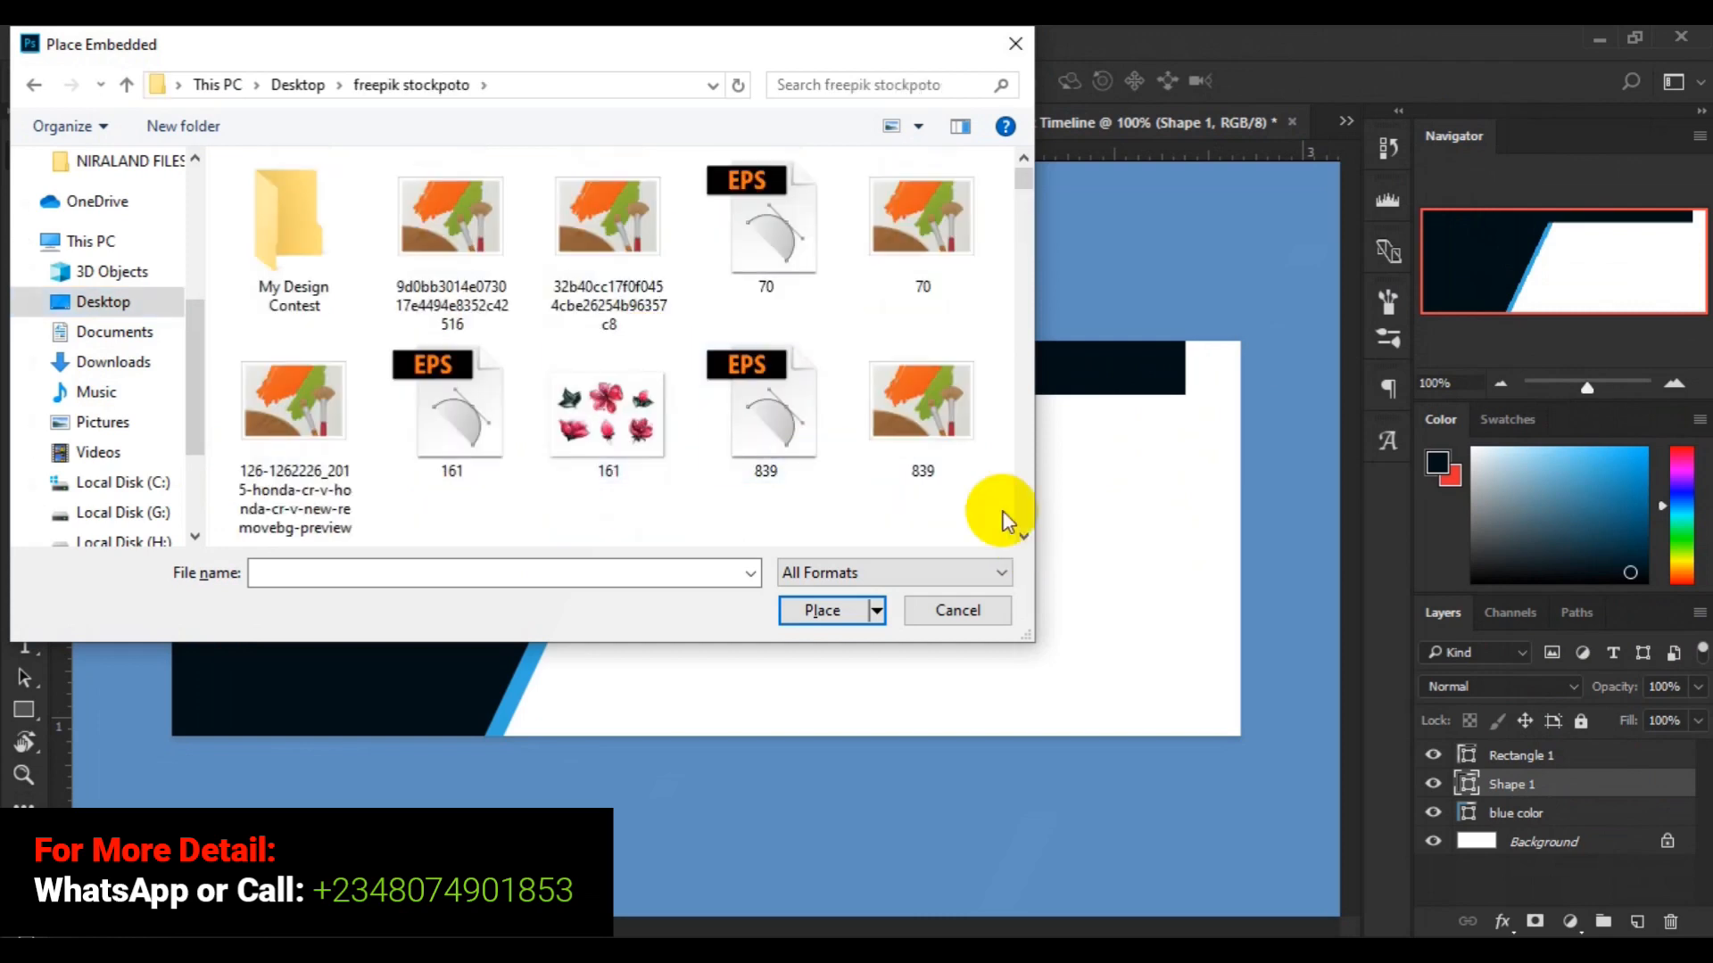
Find the doctor-with-stethoscope photo 3113525 in the folder and place it as an embedded image above Shape 1.
left_click(1023, 536)
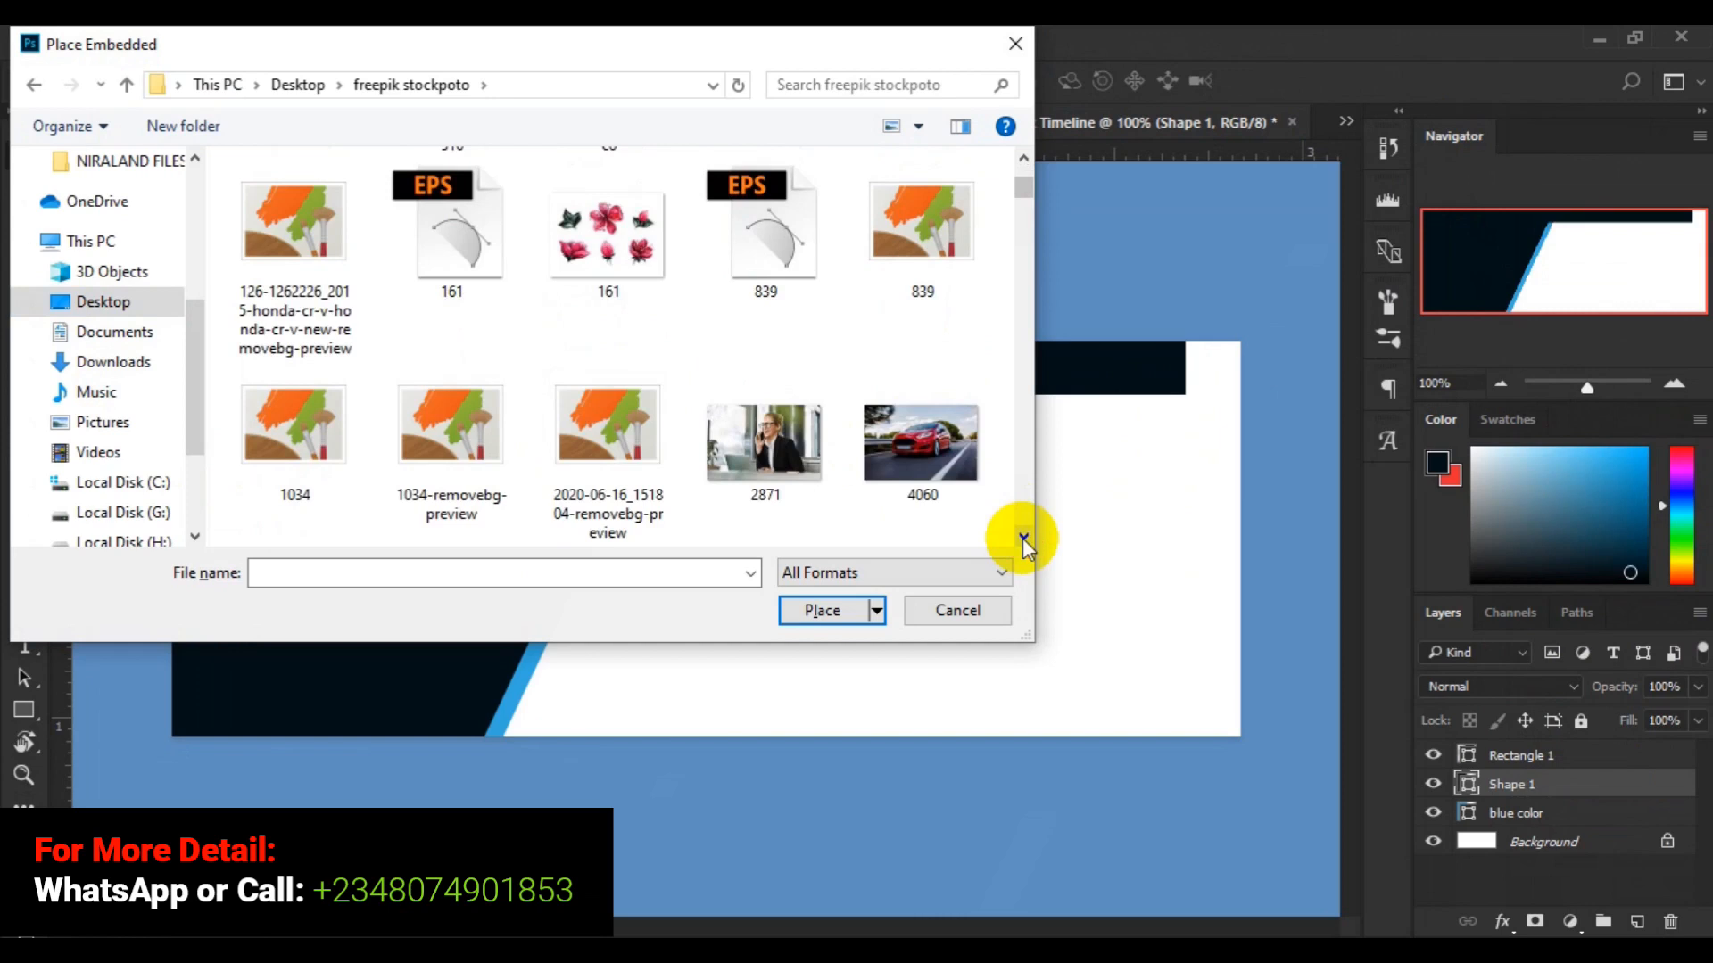
left_click(1022, 538)
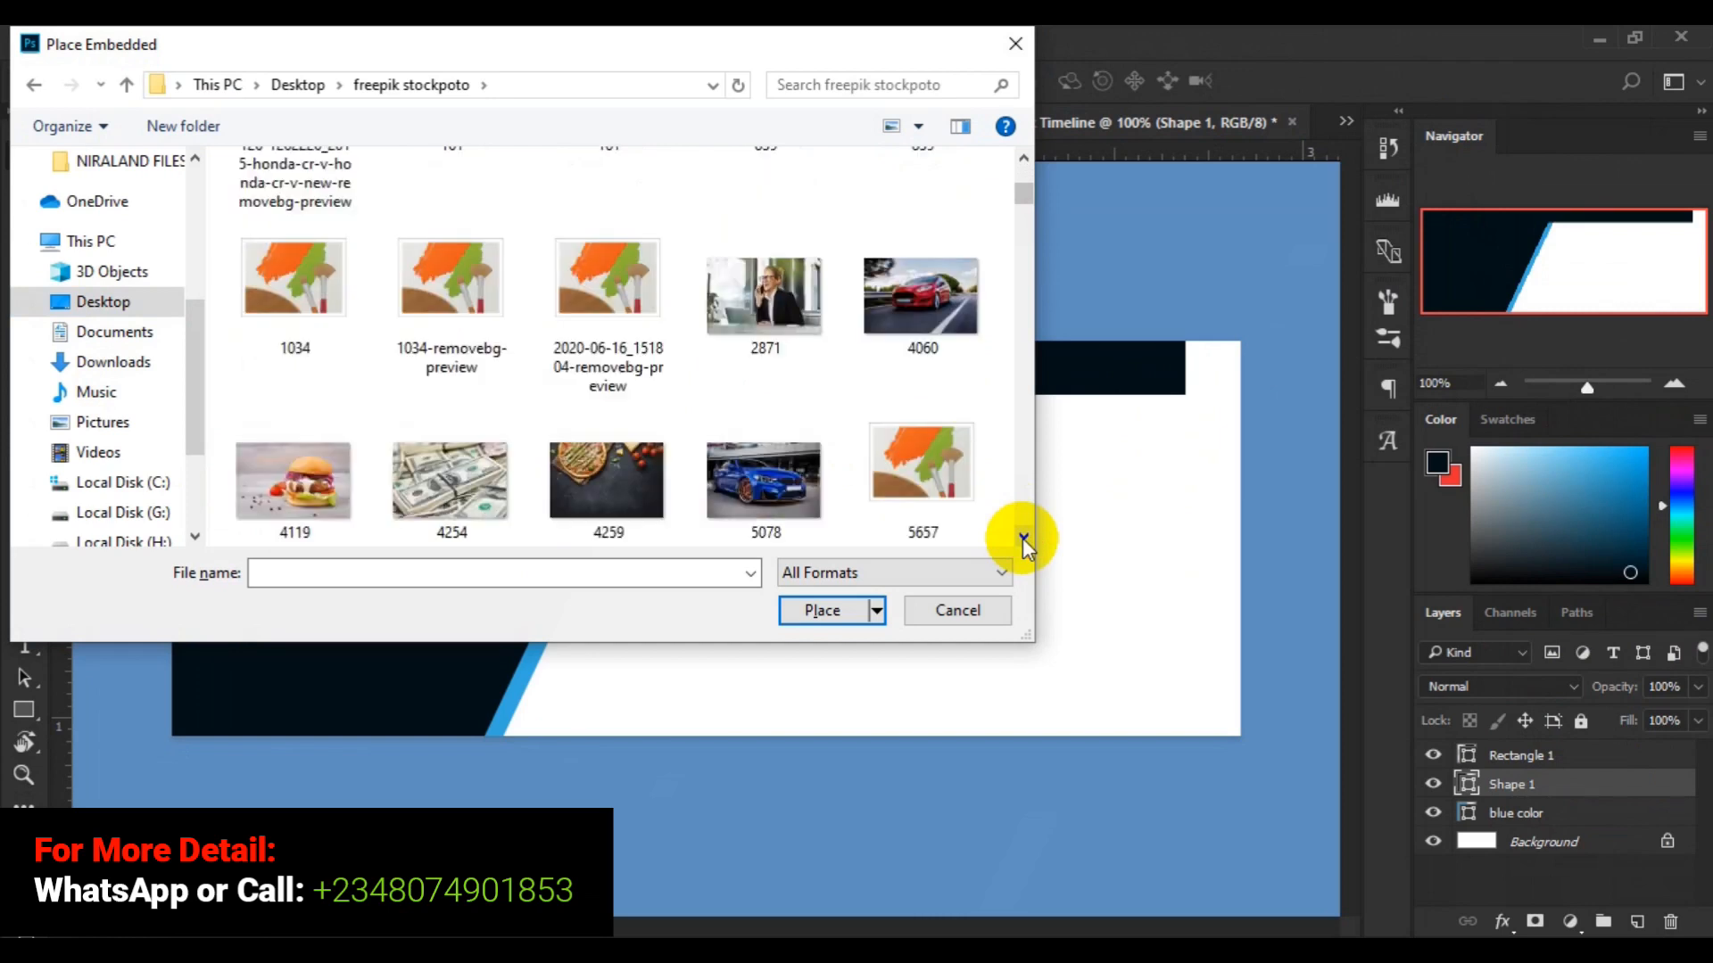
left_click(1023, 538)
left_click(1023, 538)
left_click(1024, 538)
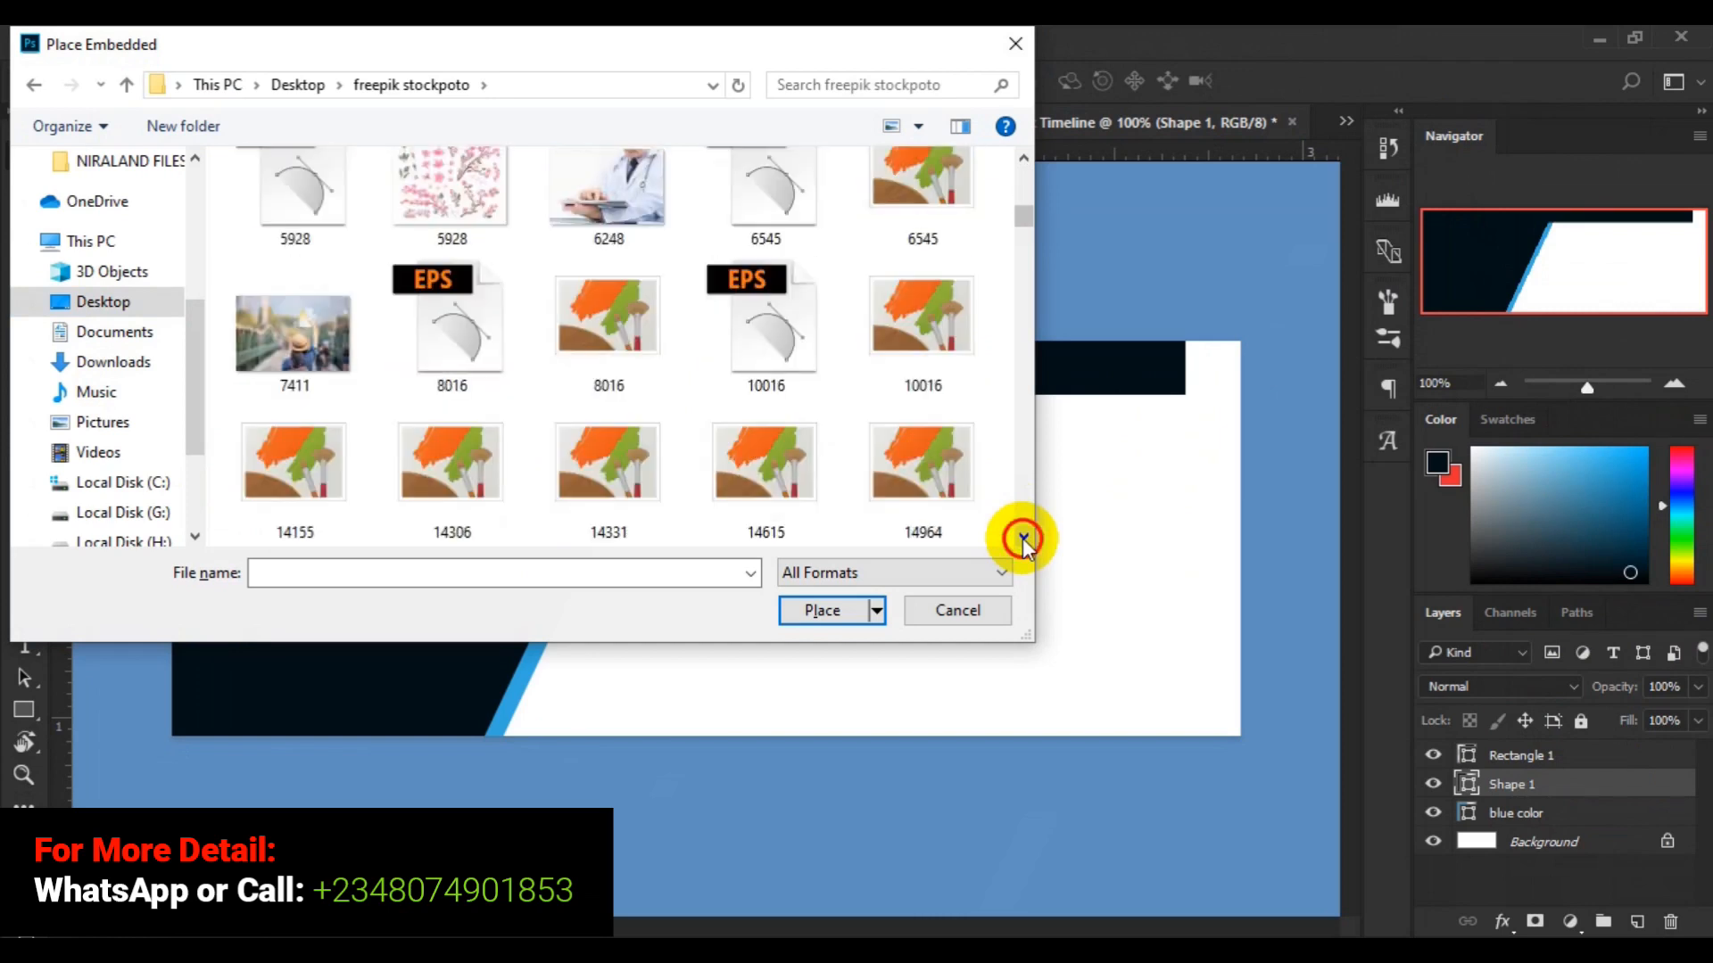
left_click(1023, 538)
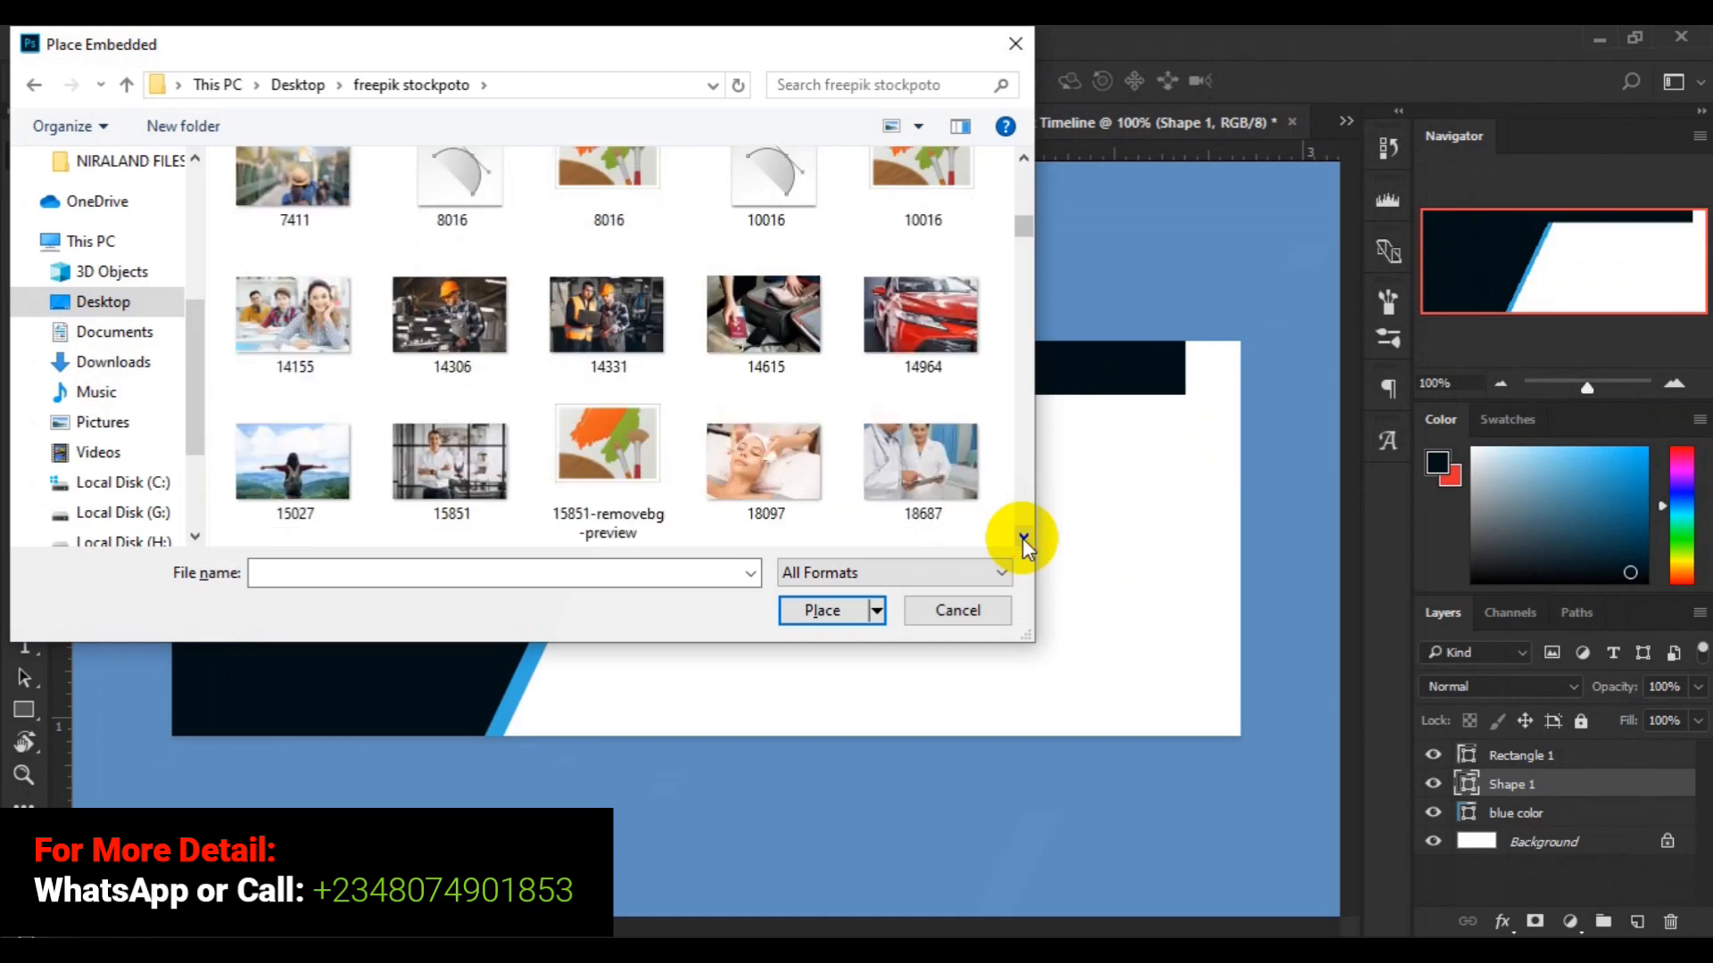
left_click(1024, 537)
left_click(1023, 538)
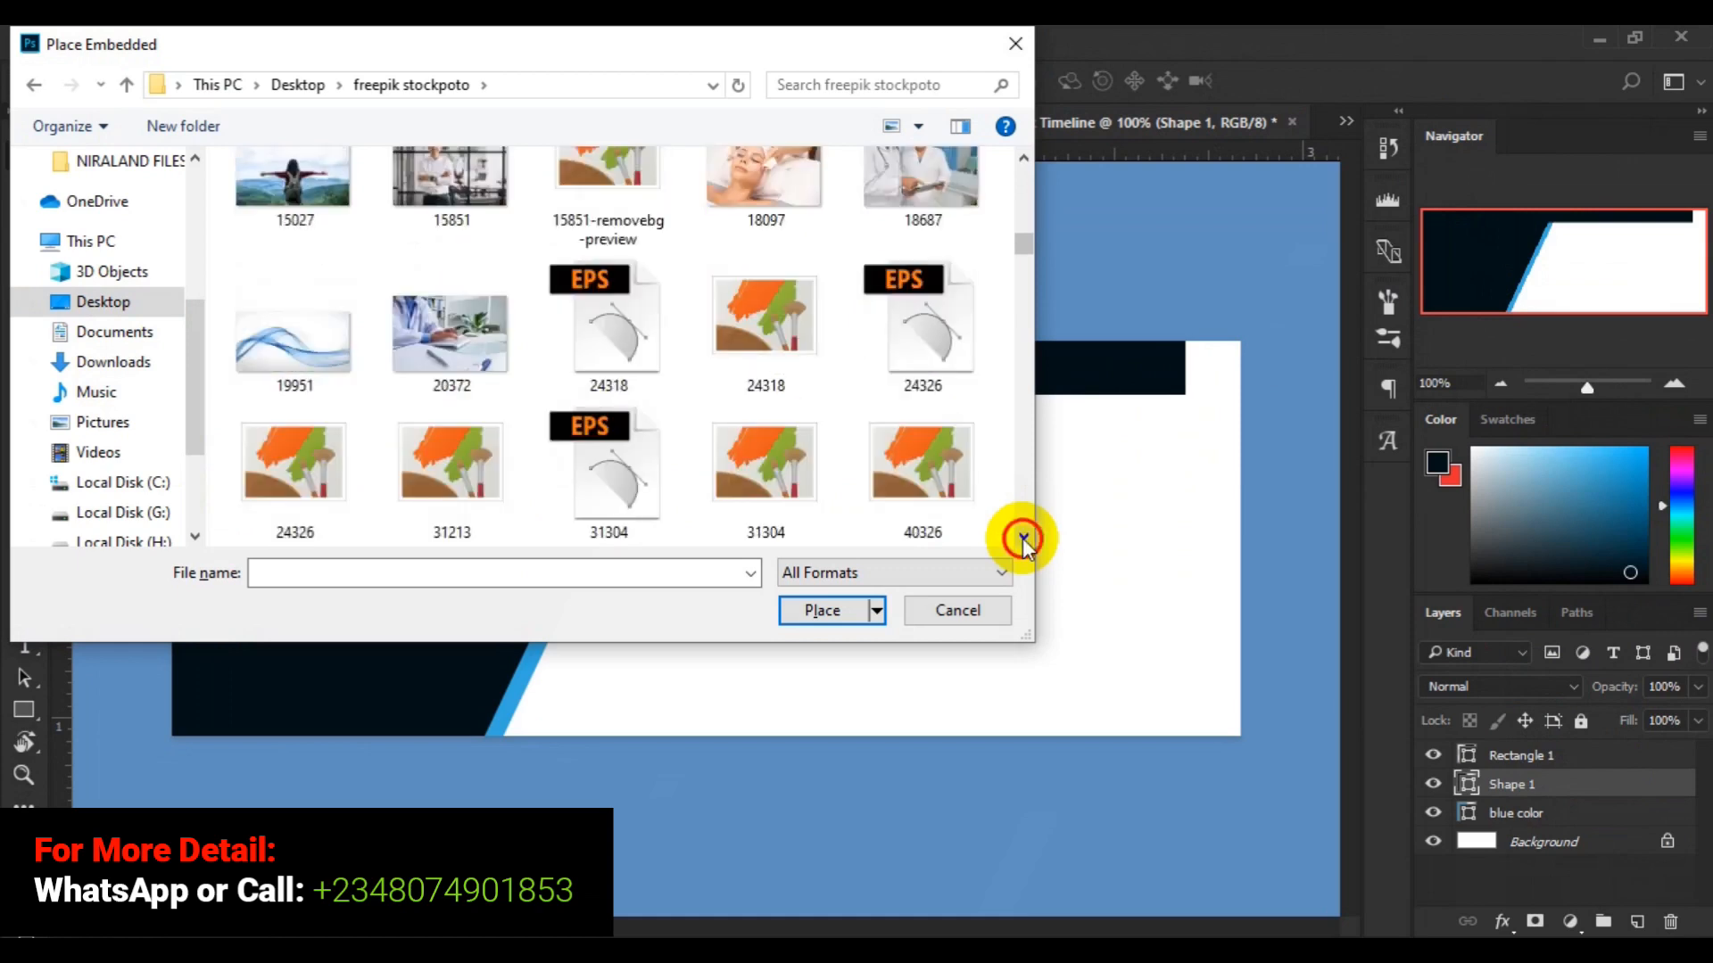
left_click(1024, 538)
left_click(1023, 537)
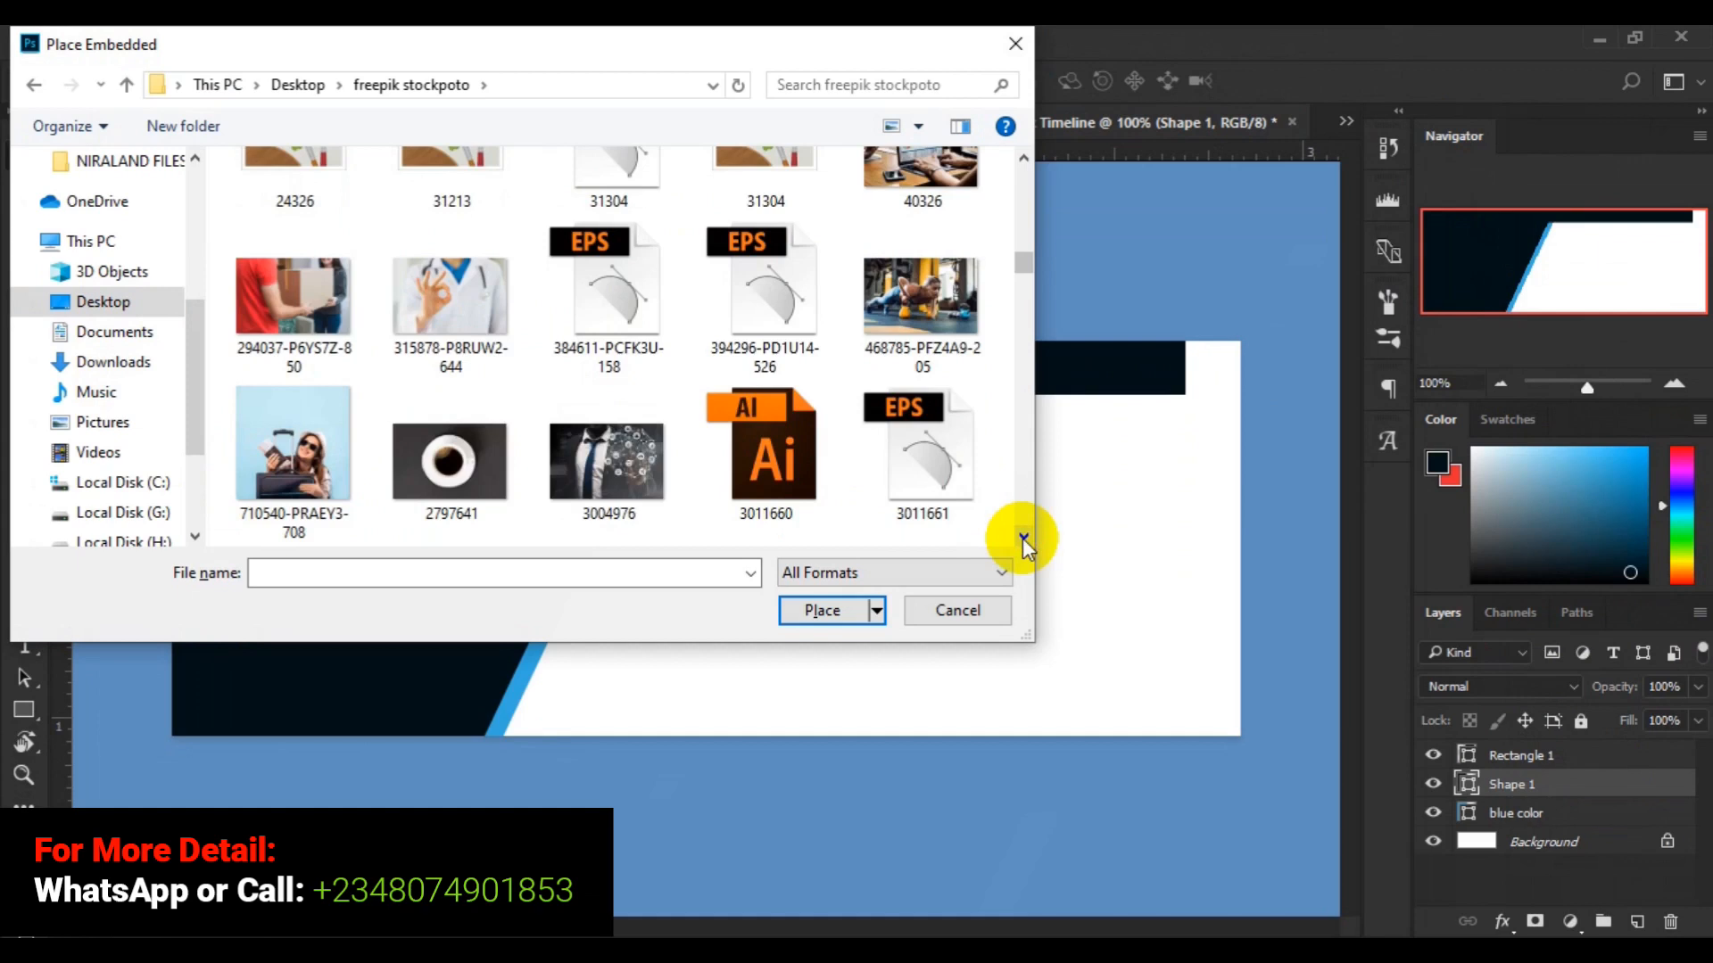
left_click(1023, 538)
left_click(1023, 538)
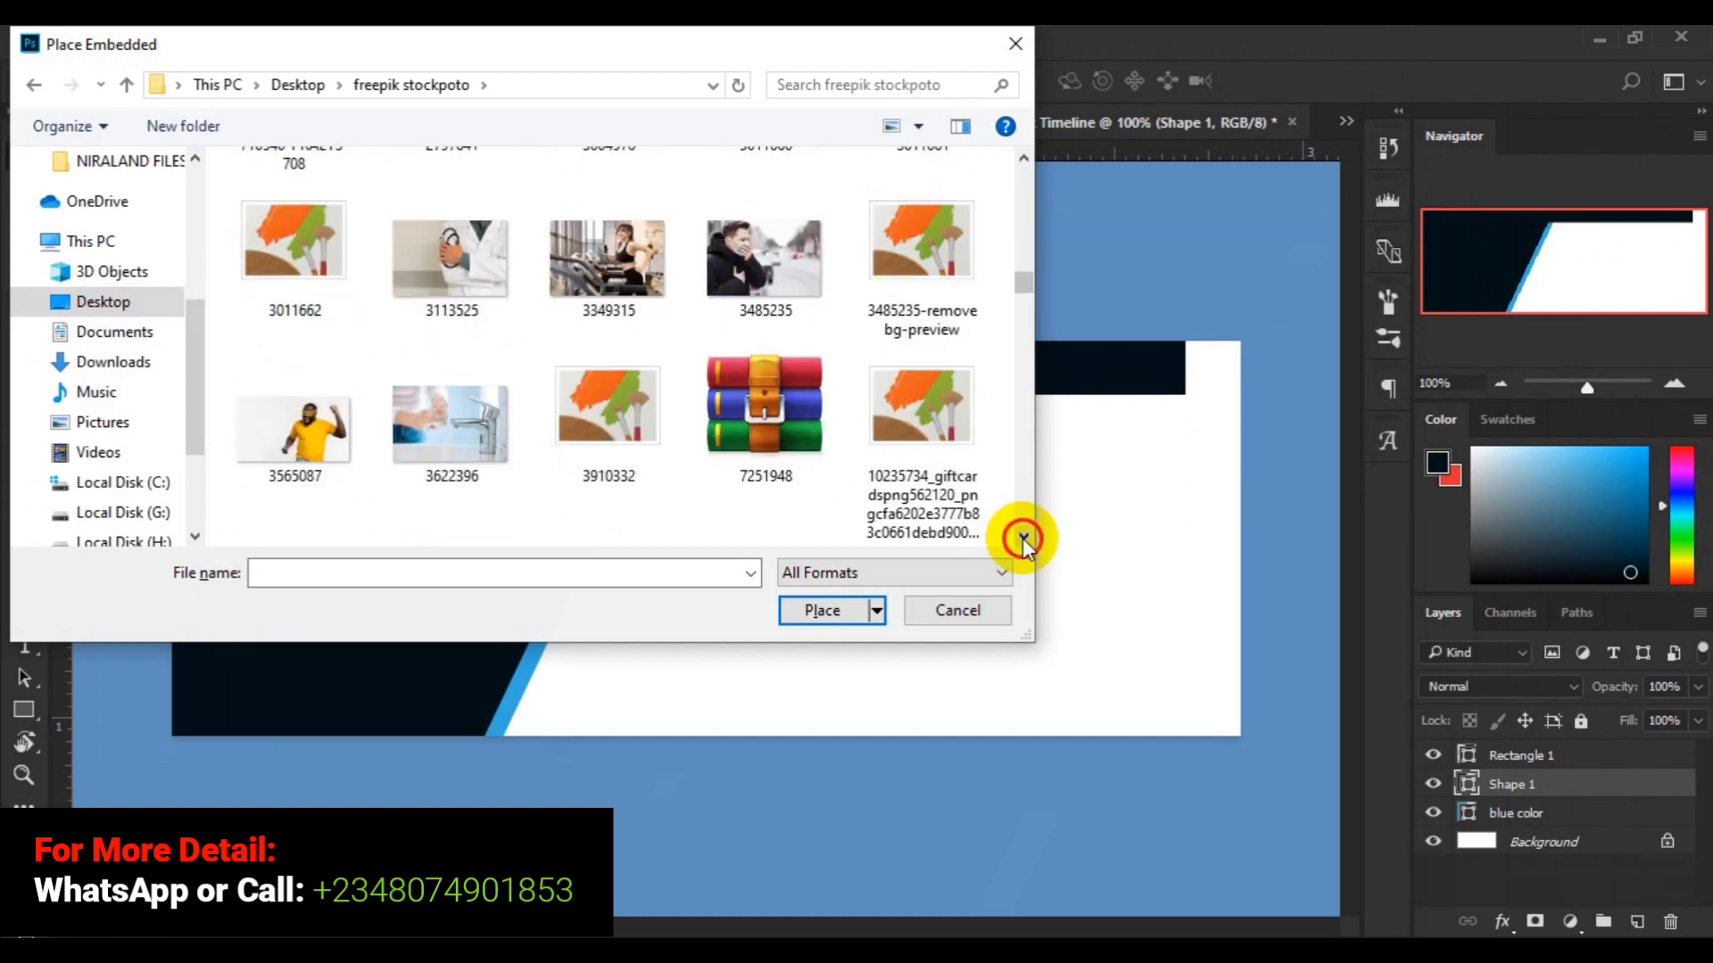
left_click(1023, 538)
left_click(1024, 538)
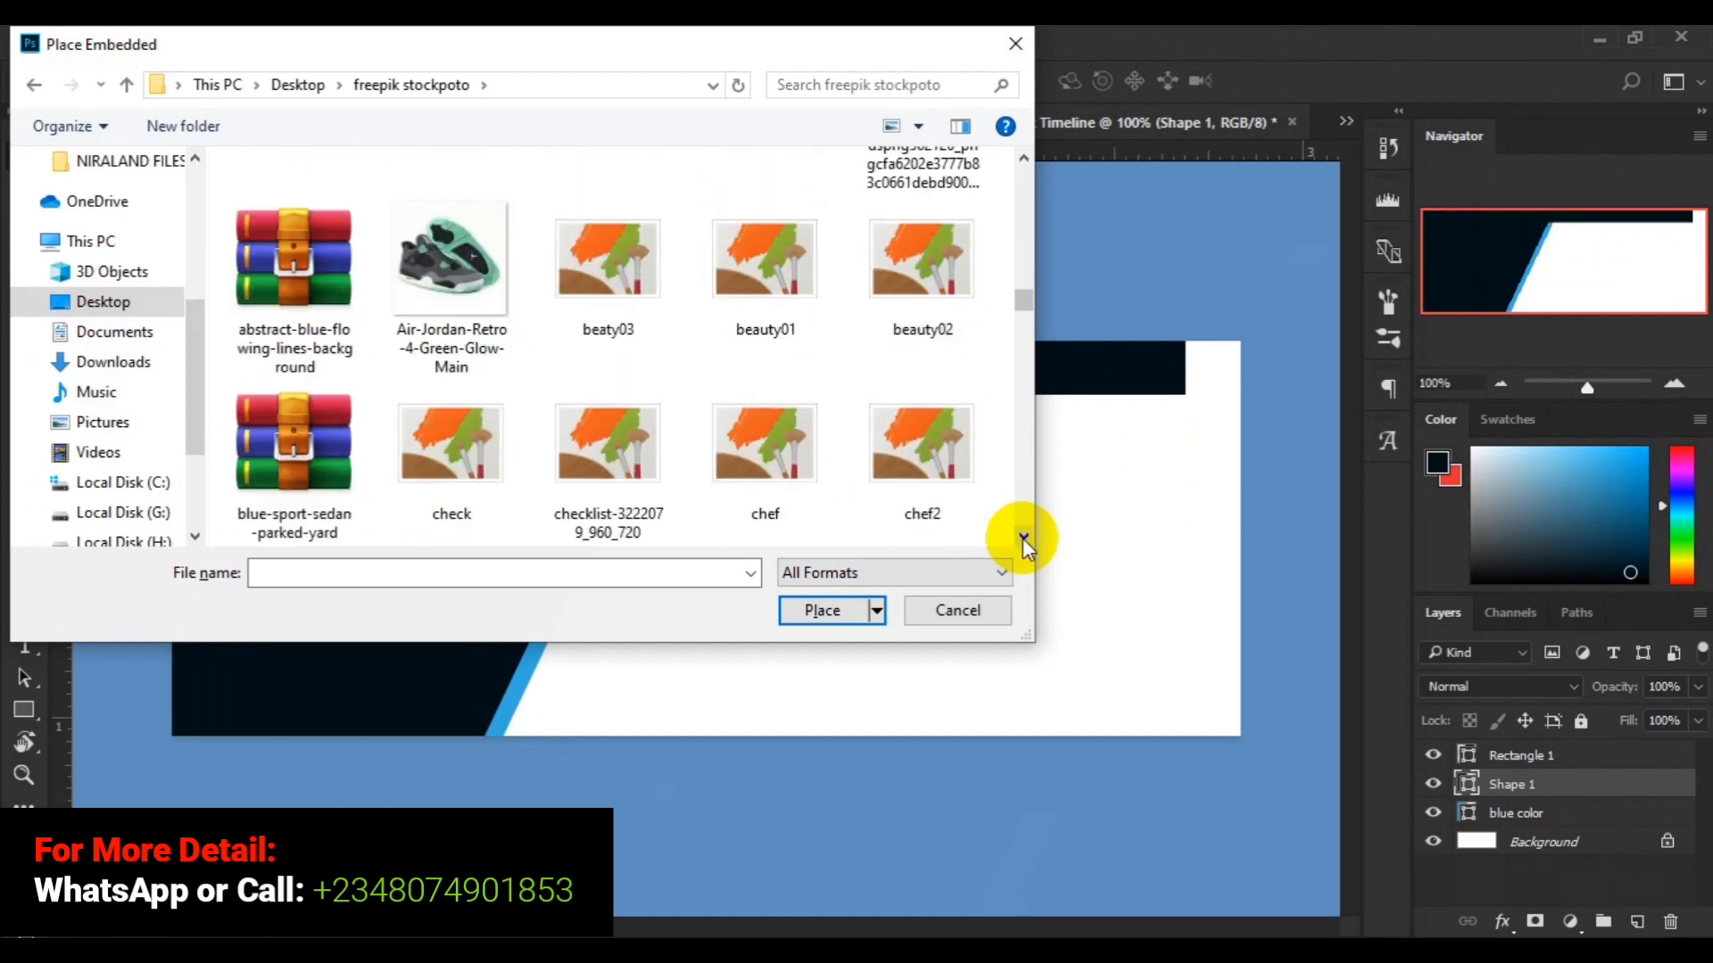
left_click(1023, 538)
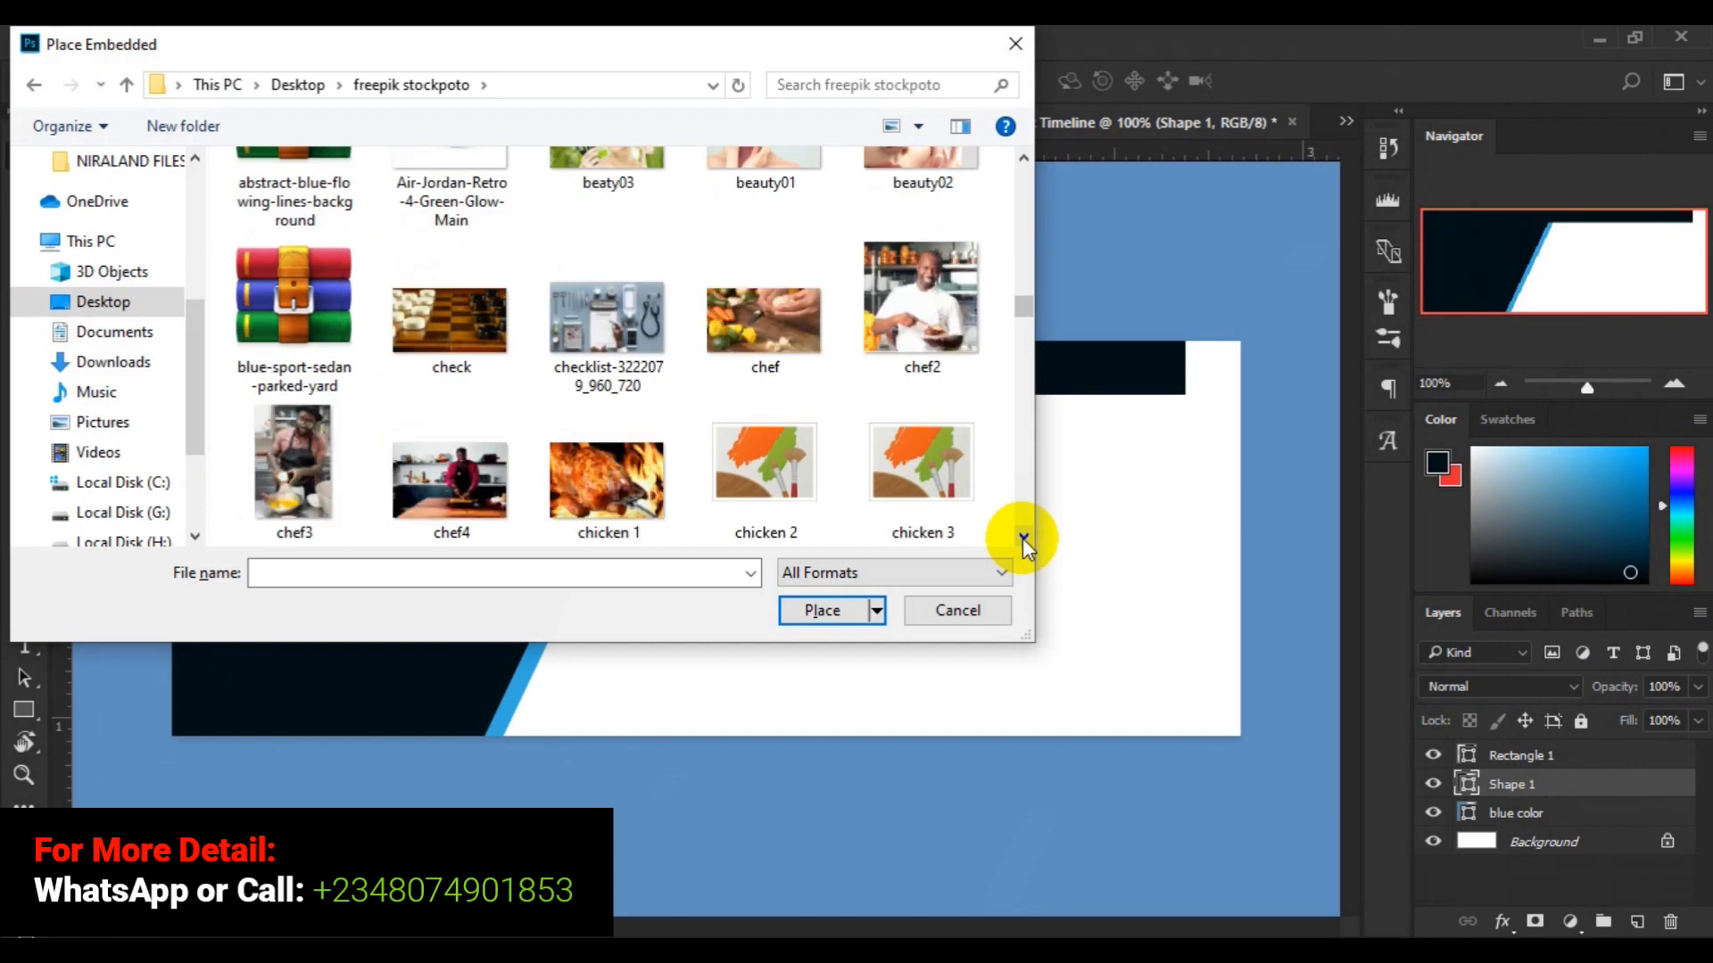
left_click(1024, 538)
left_click(1023, 538)
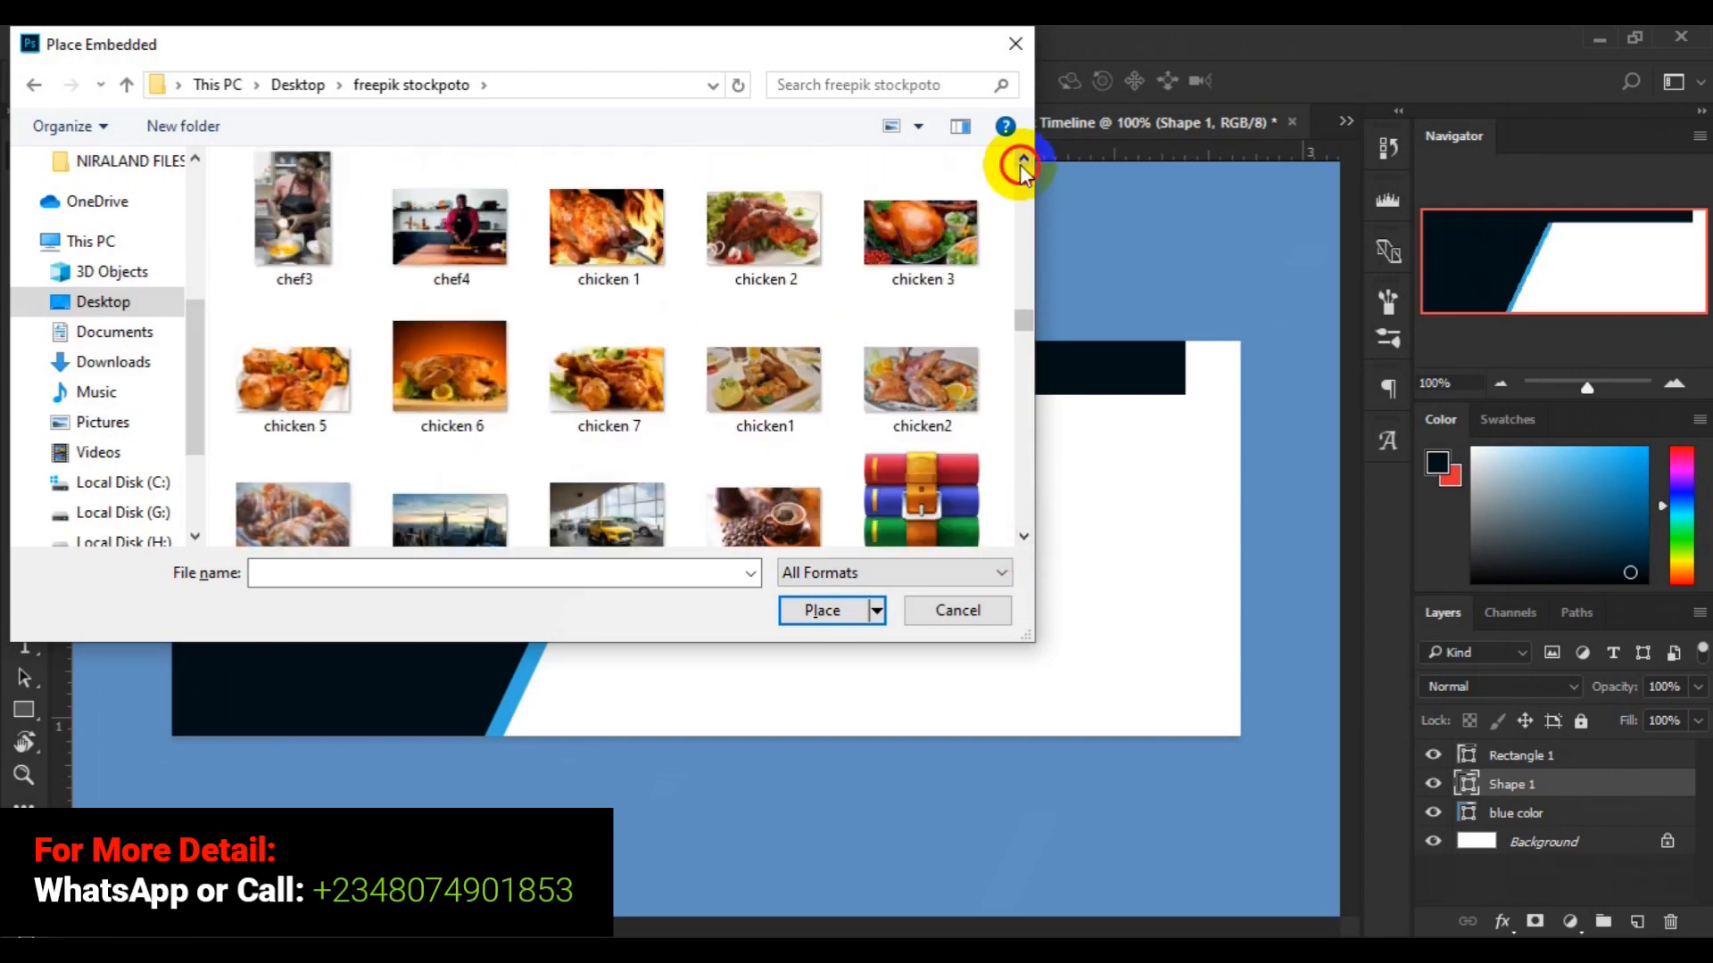
left_click(1023, 159)
left_click(1024, 159)
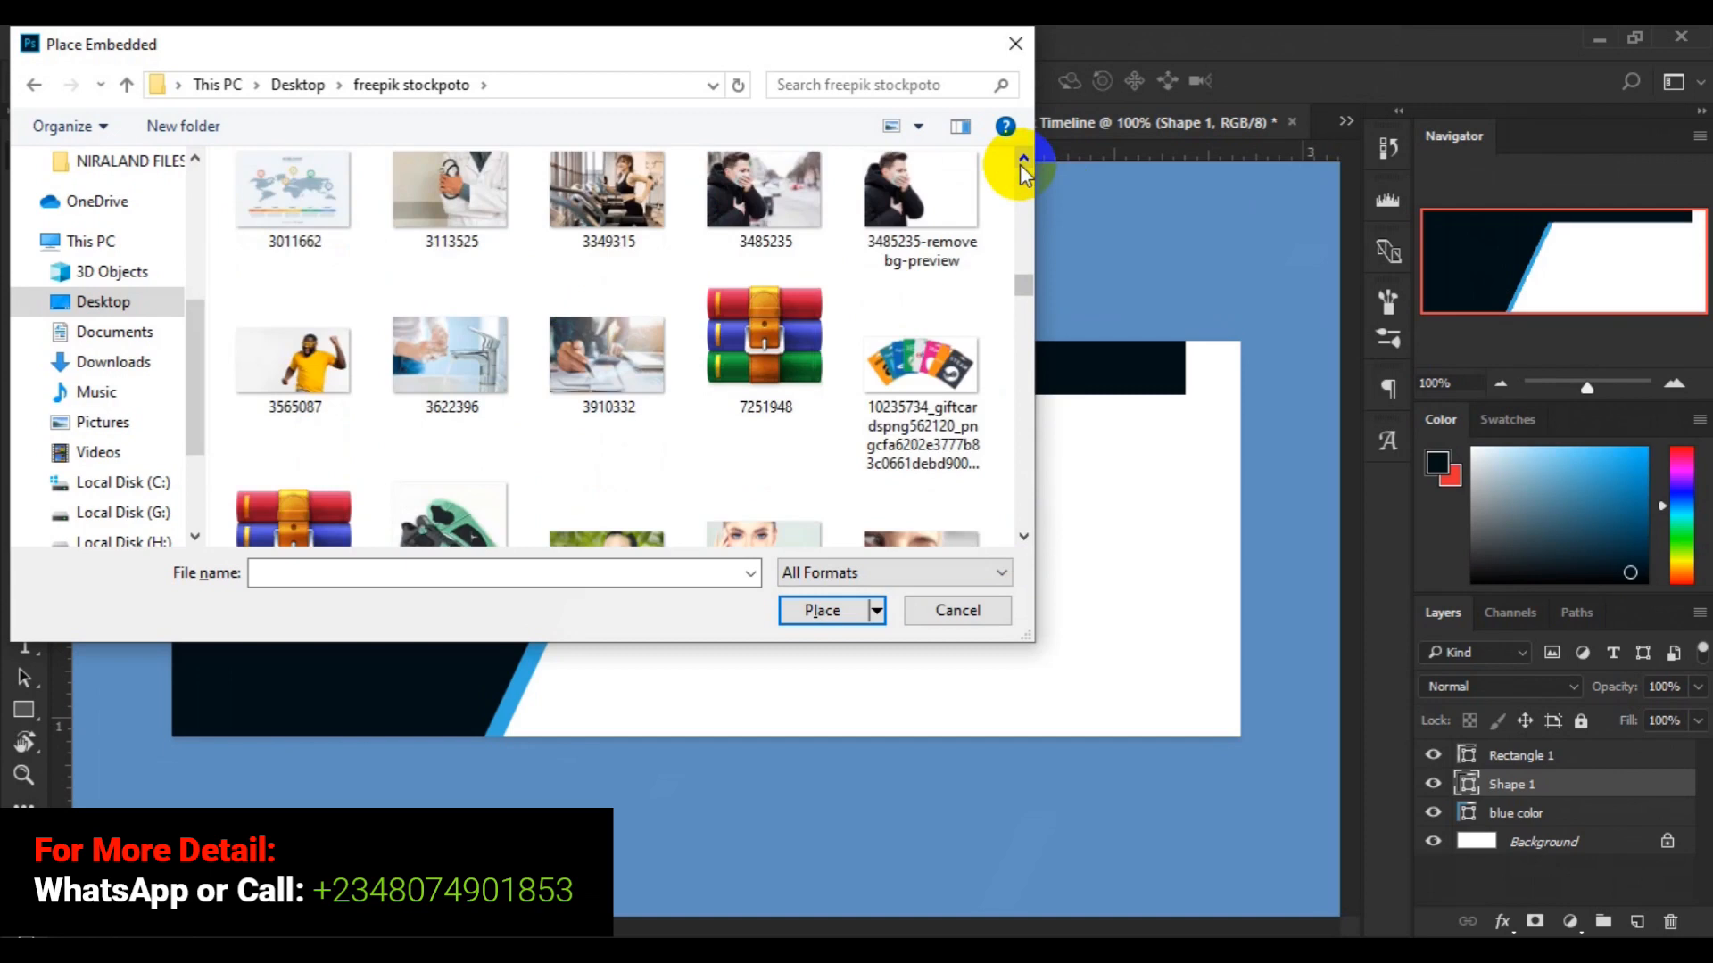
left_click(1023, 159)
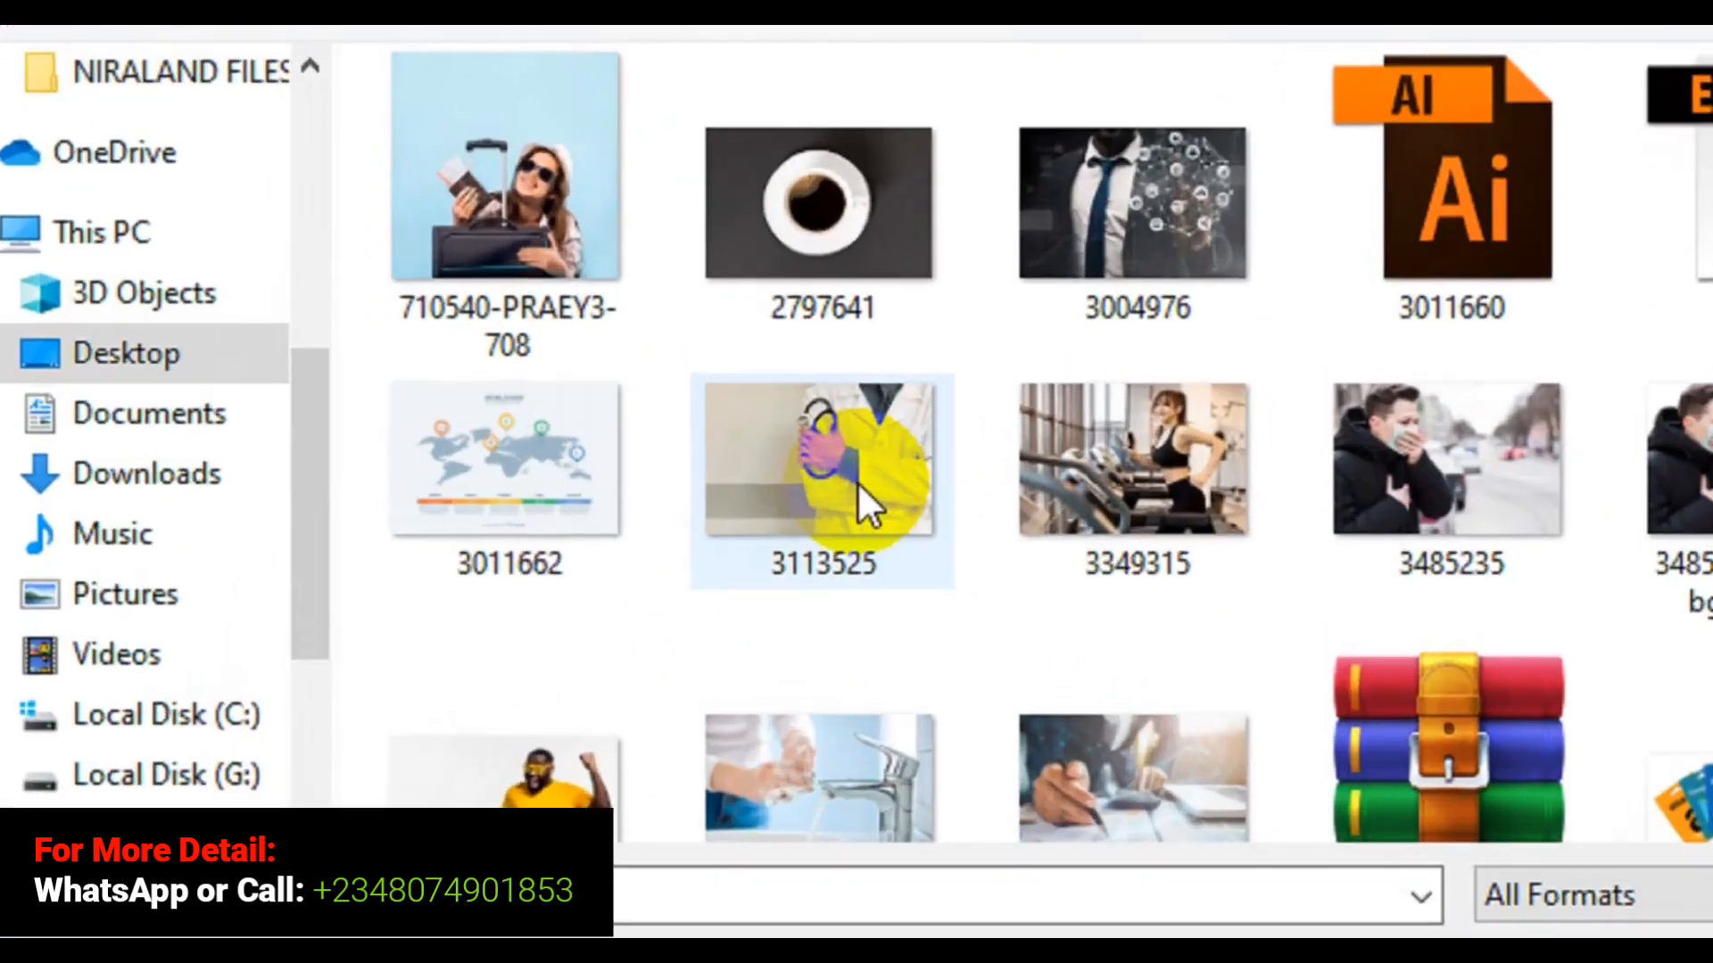
left_click(858, 481)
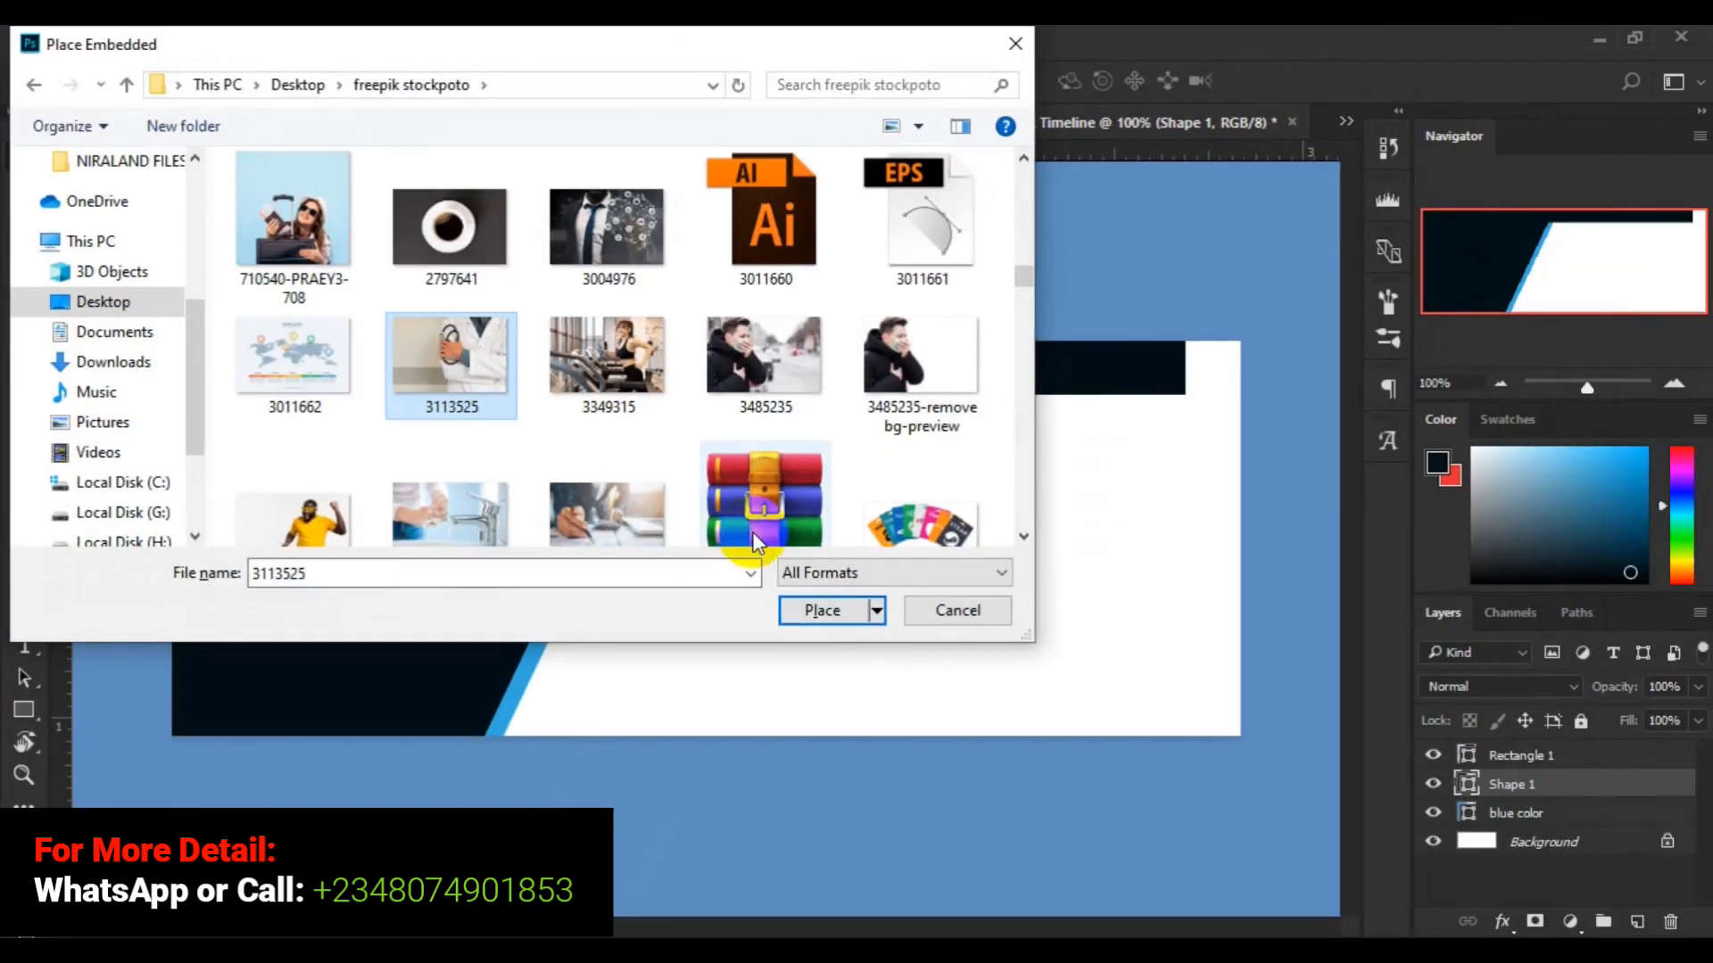
left_click(821, 612)
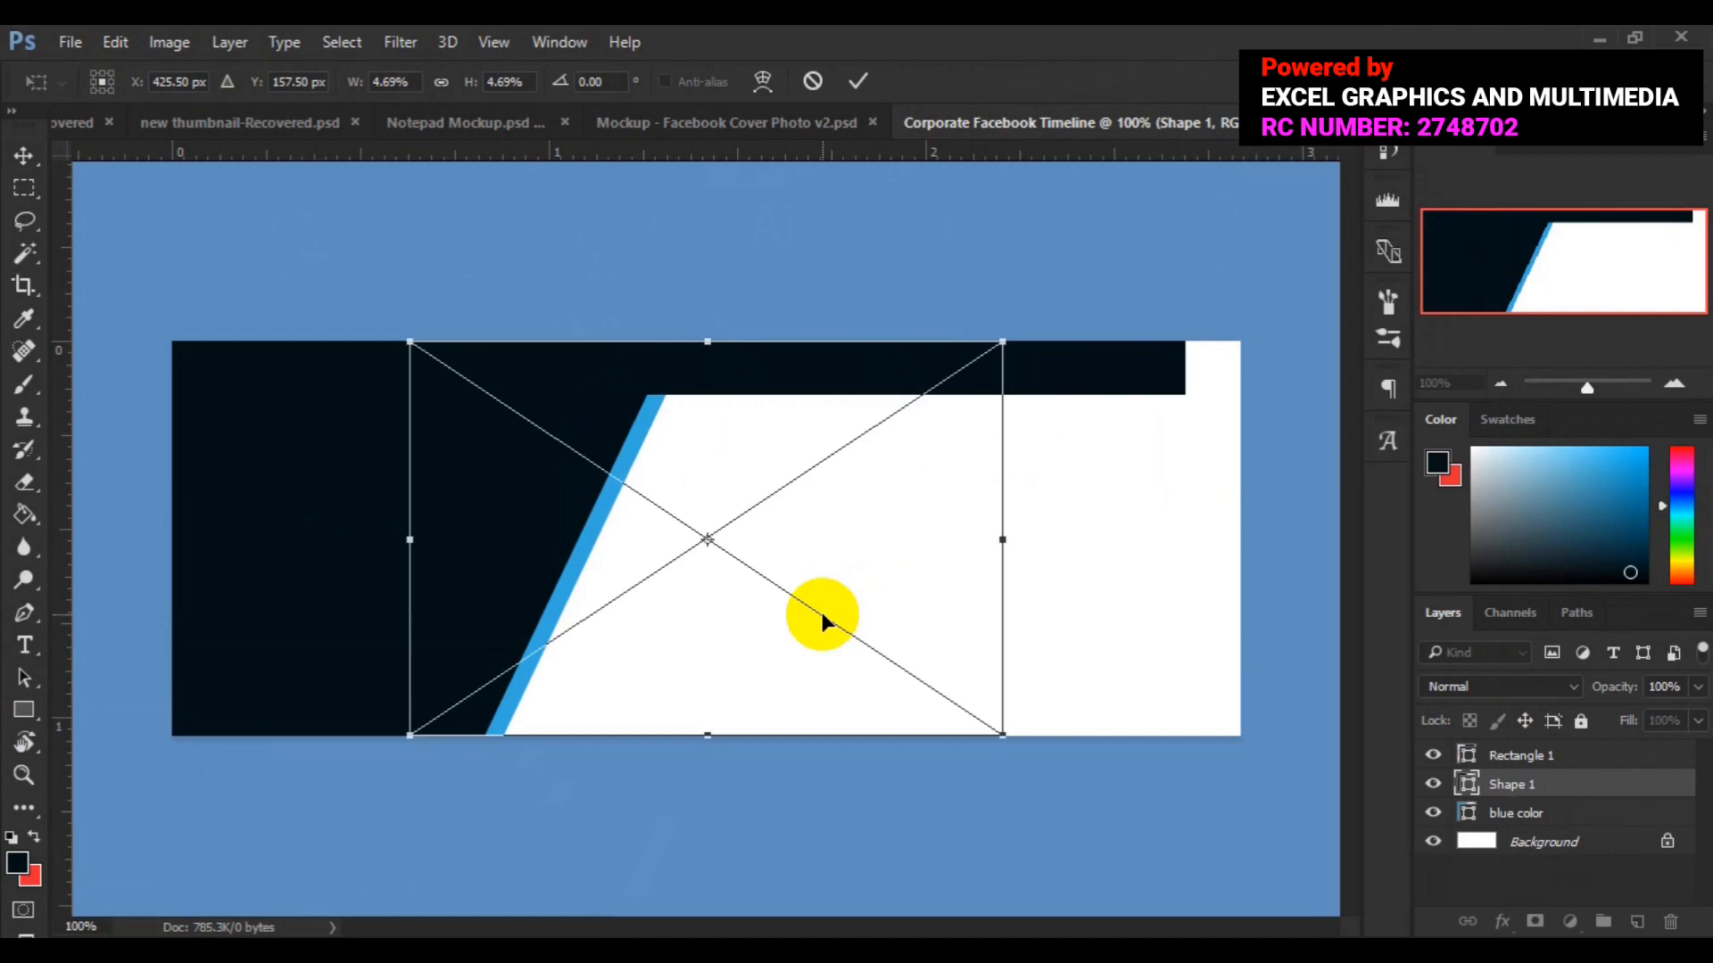
Move the placed doctor photo left over the dark slanted shape, to about X 111.5 px and Y 157.5 px, and commit the placement.
left_click_drag(751, 614, 358, 628)
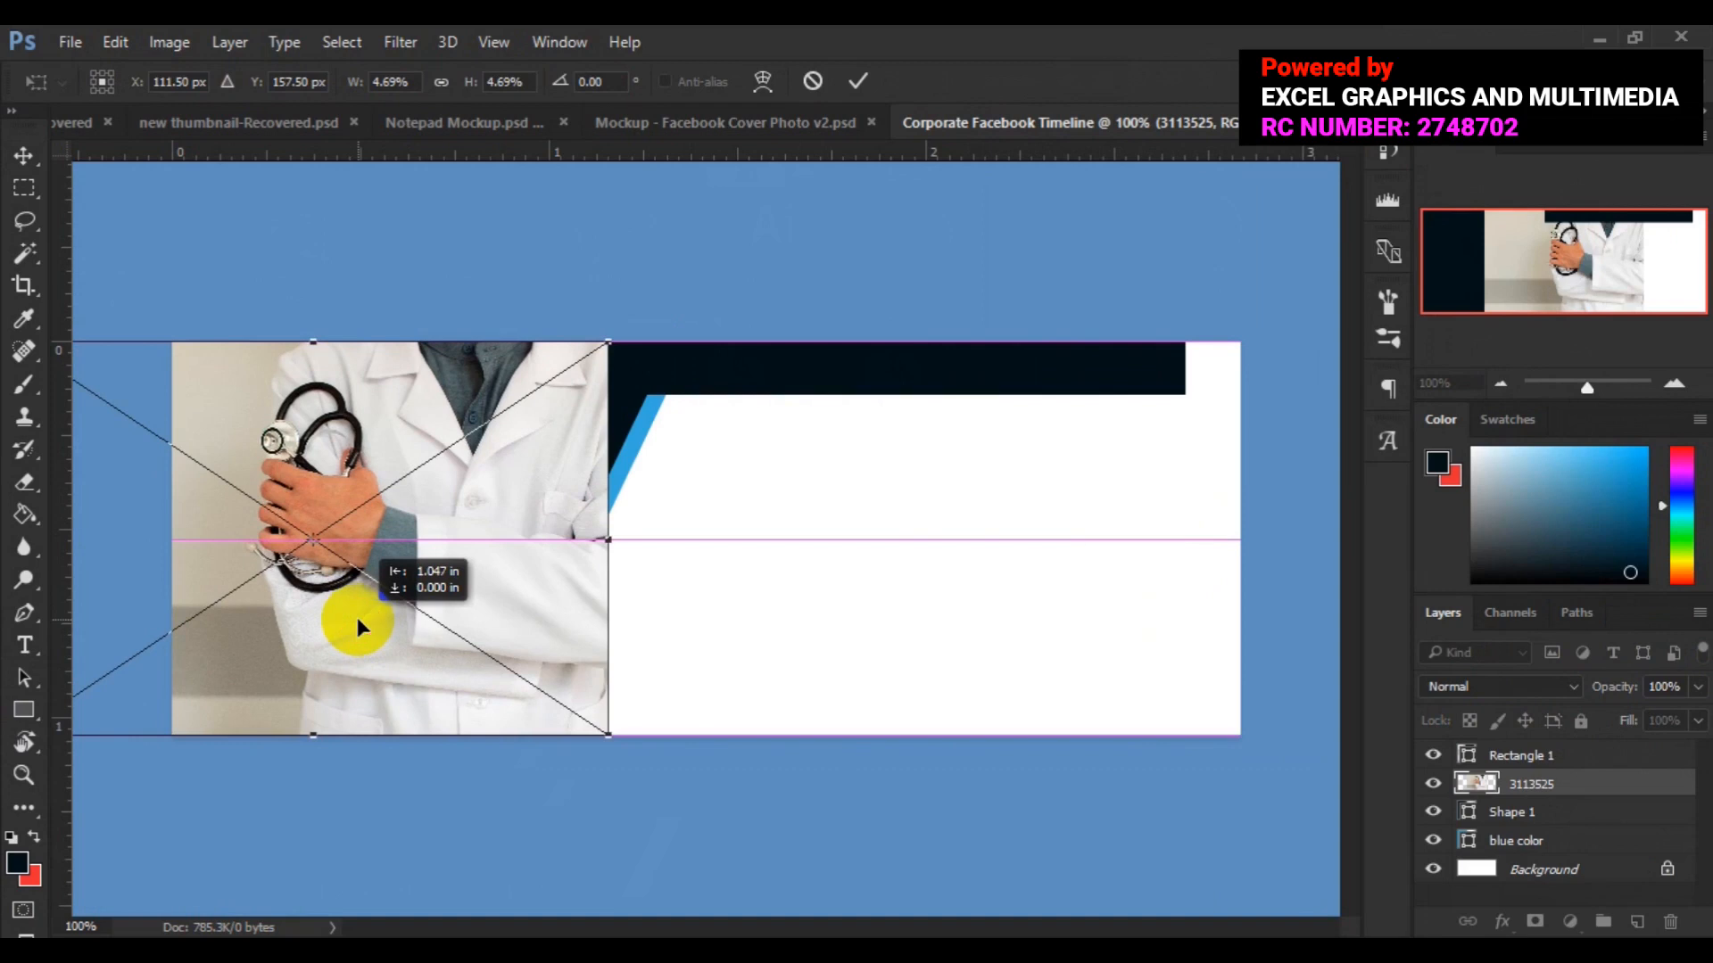
left_click_drag(357, 617, 356, 617)
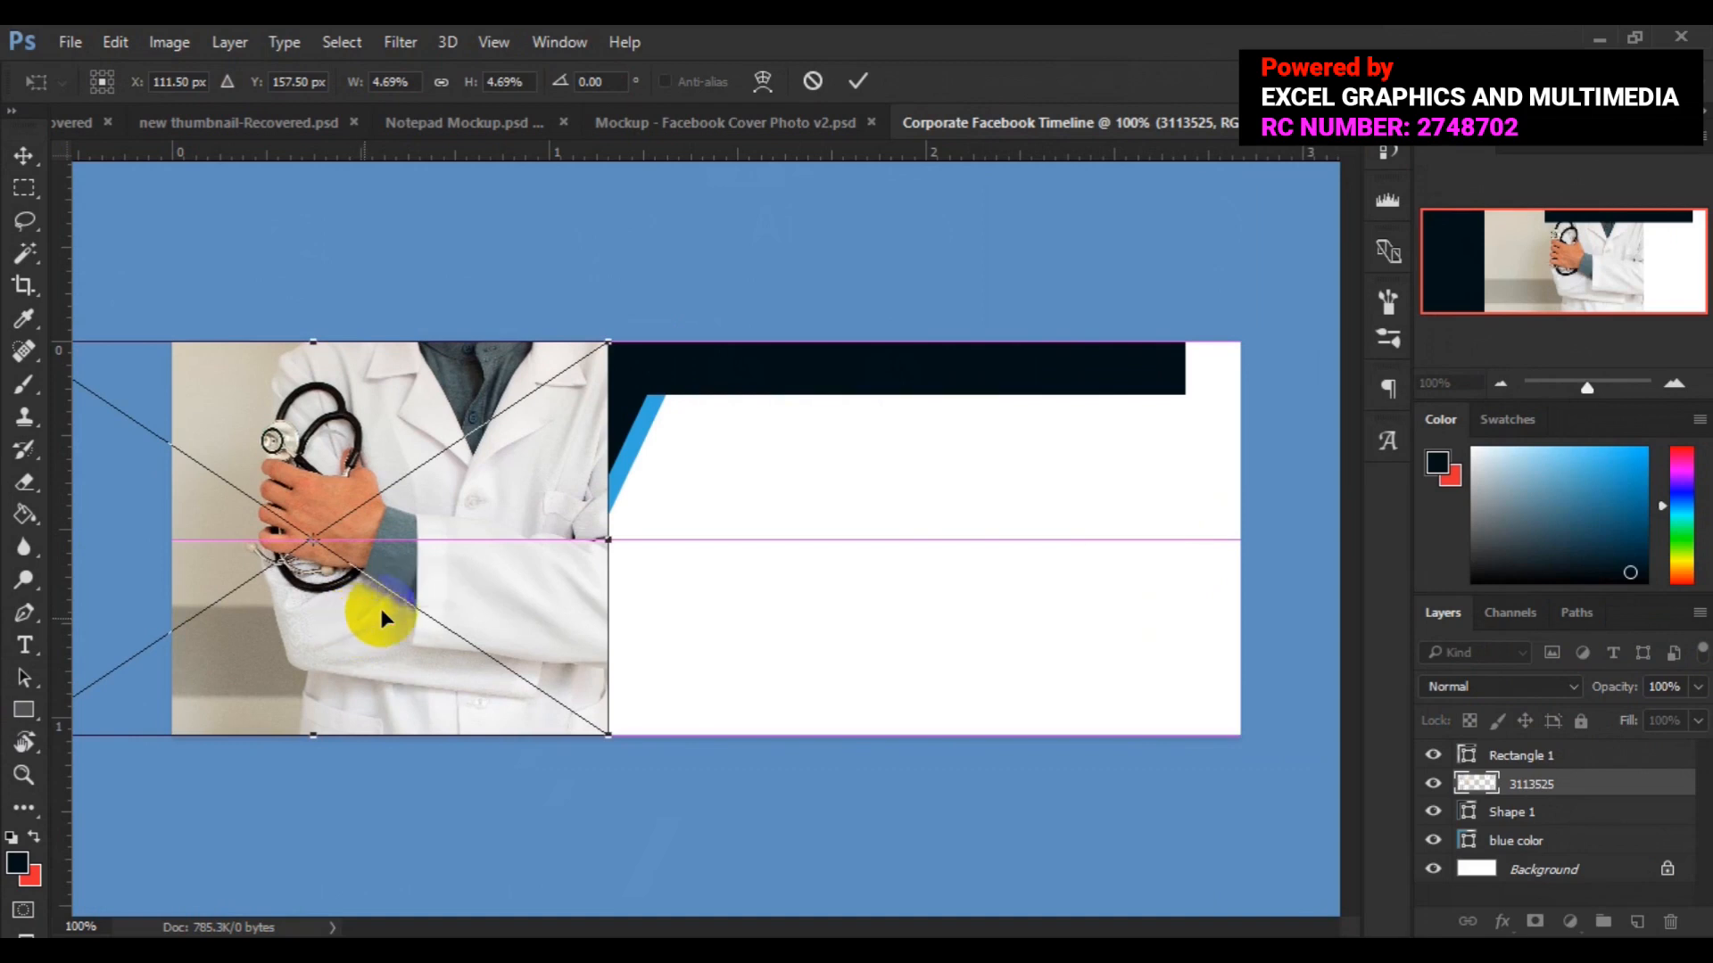
left_click(869, 83)
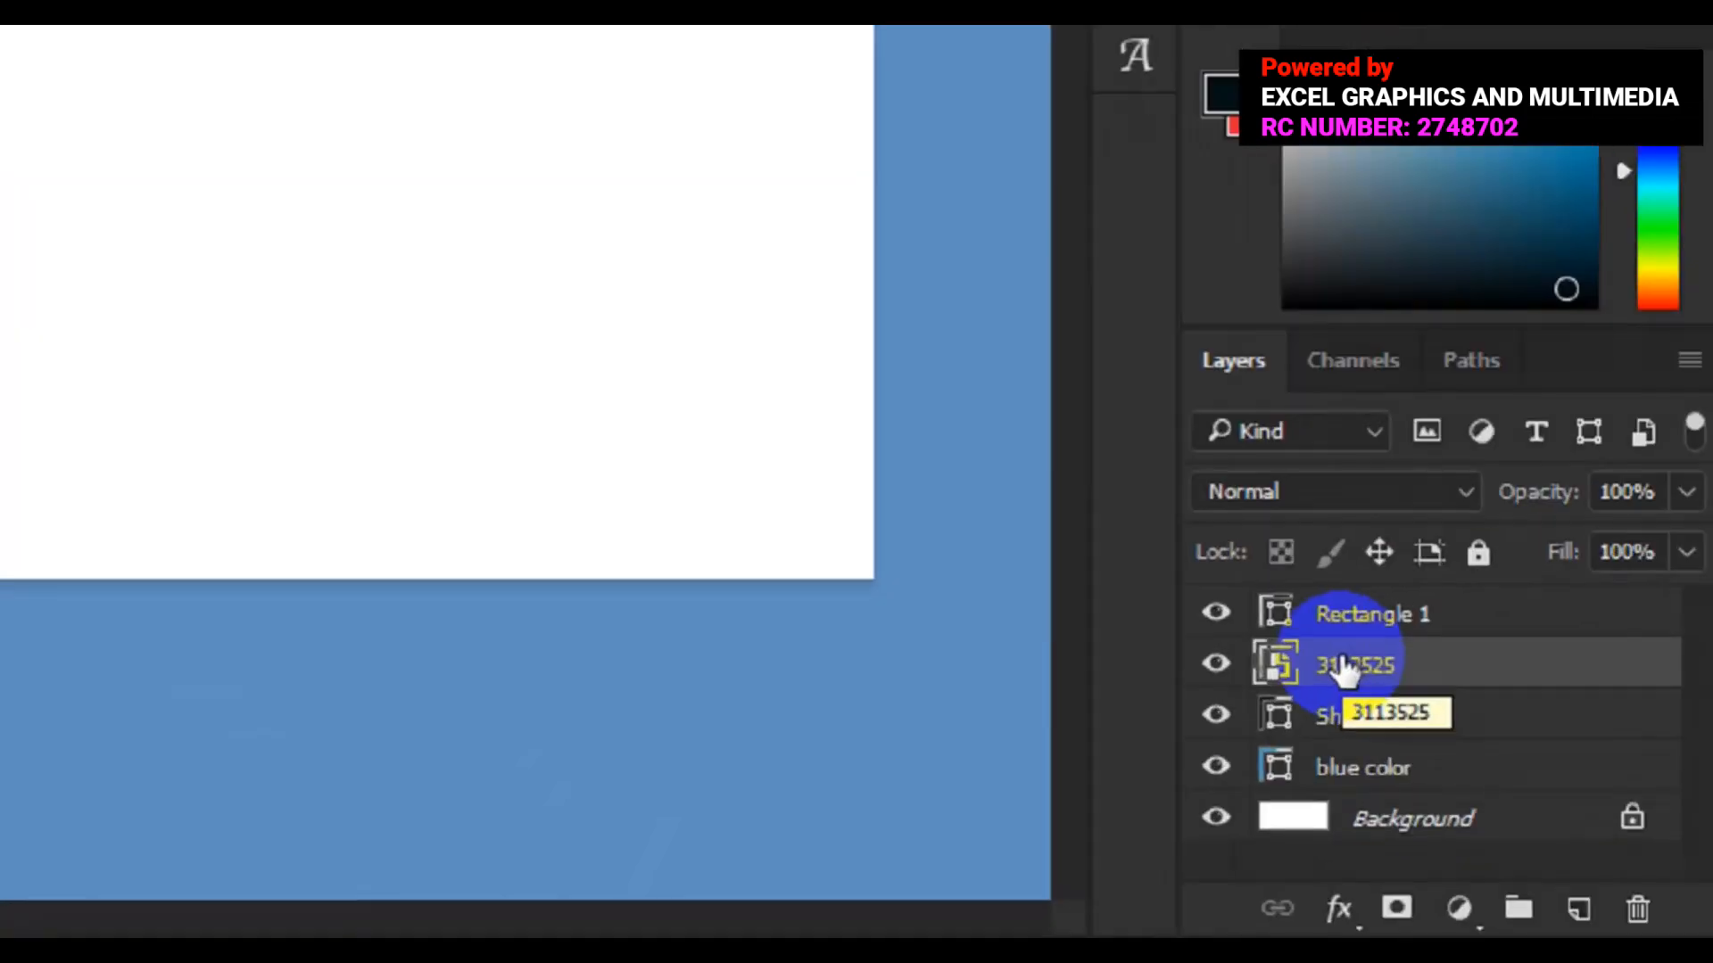
Clip the 3113525 photo layer to Shape 1 with a clipping mask and shift the photo slightly right inside the slanted shape.
right_click(1506, 788)
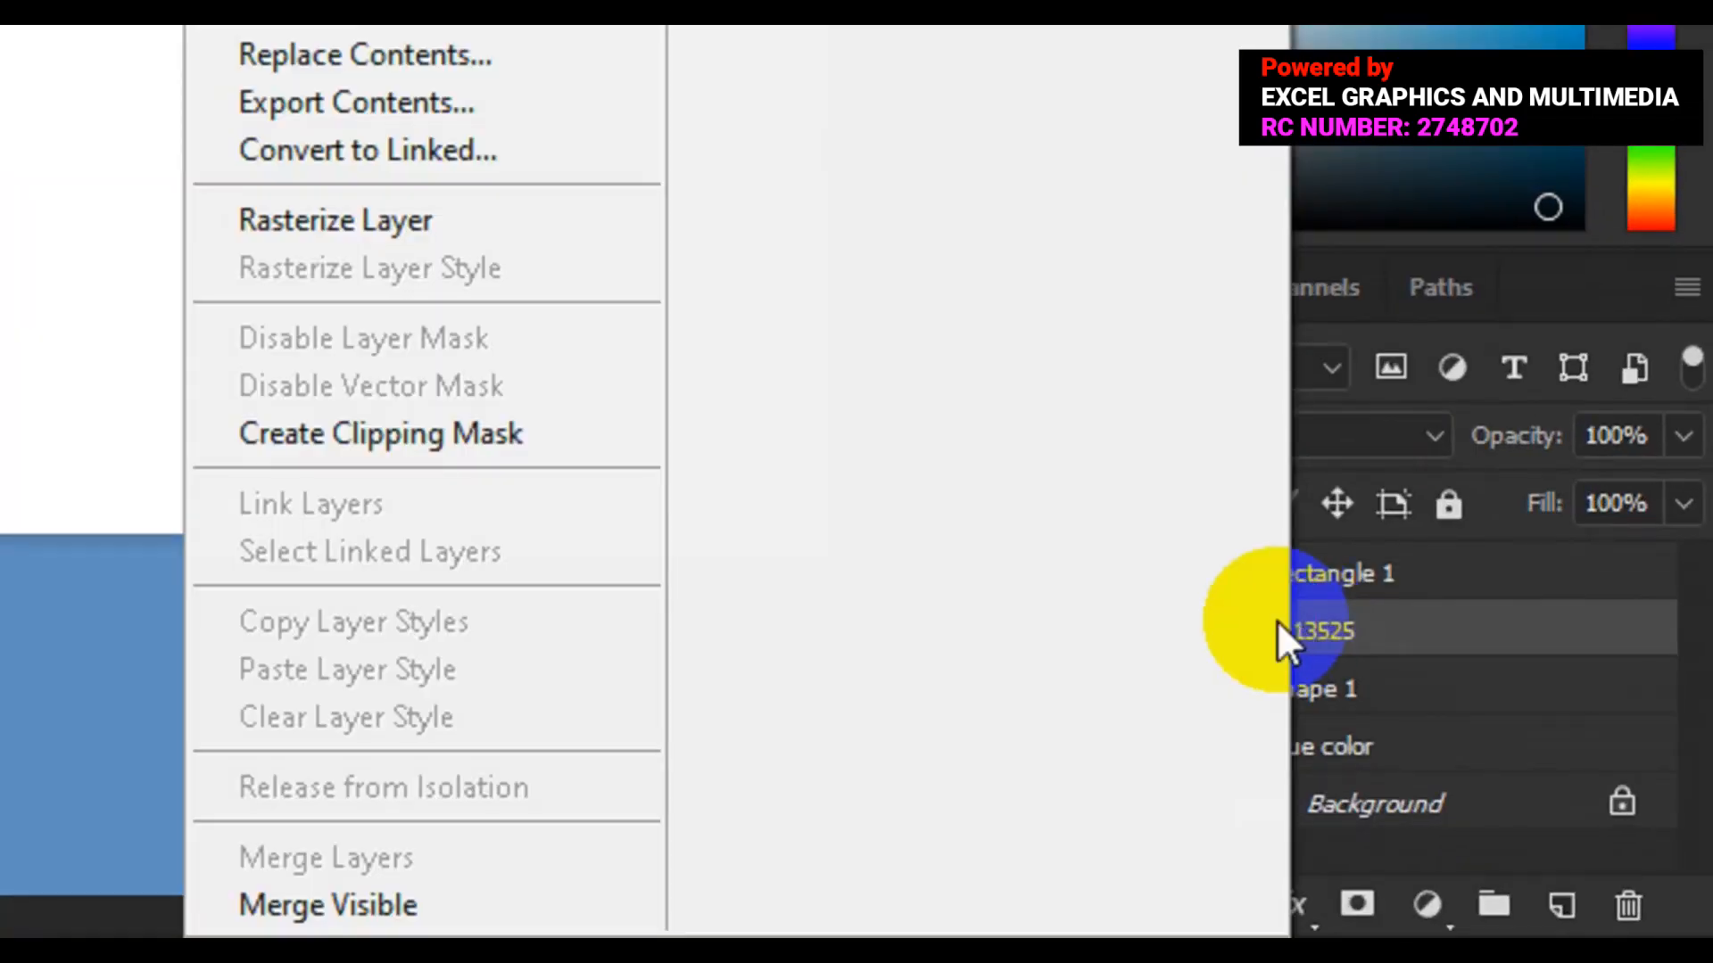
left_click(513, 433)
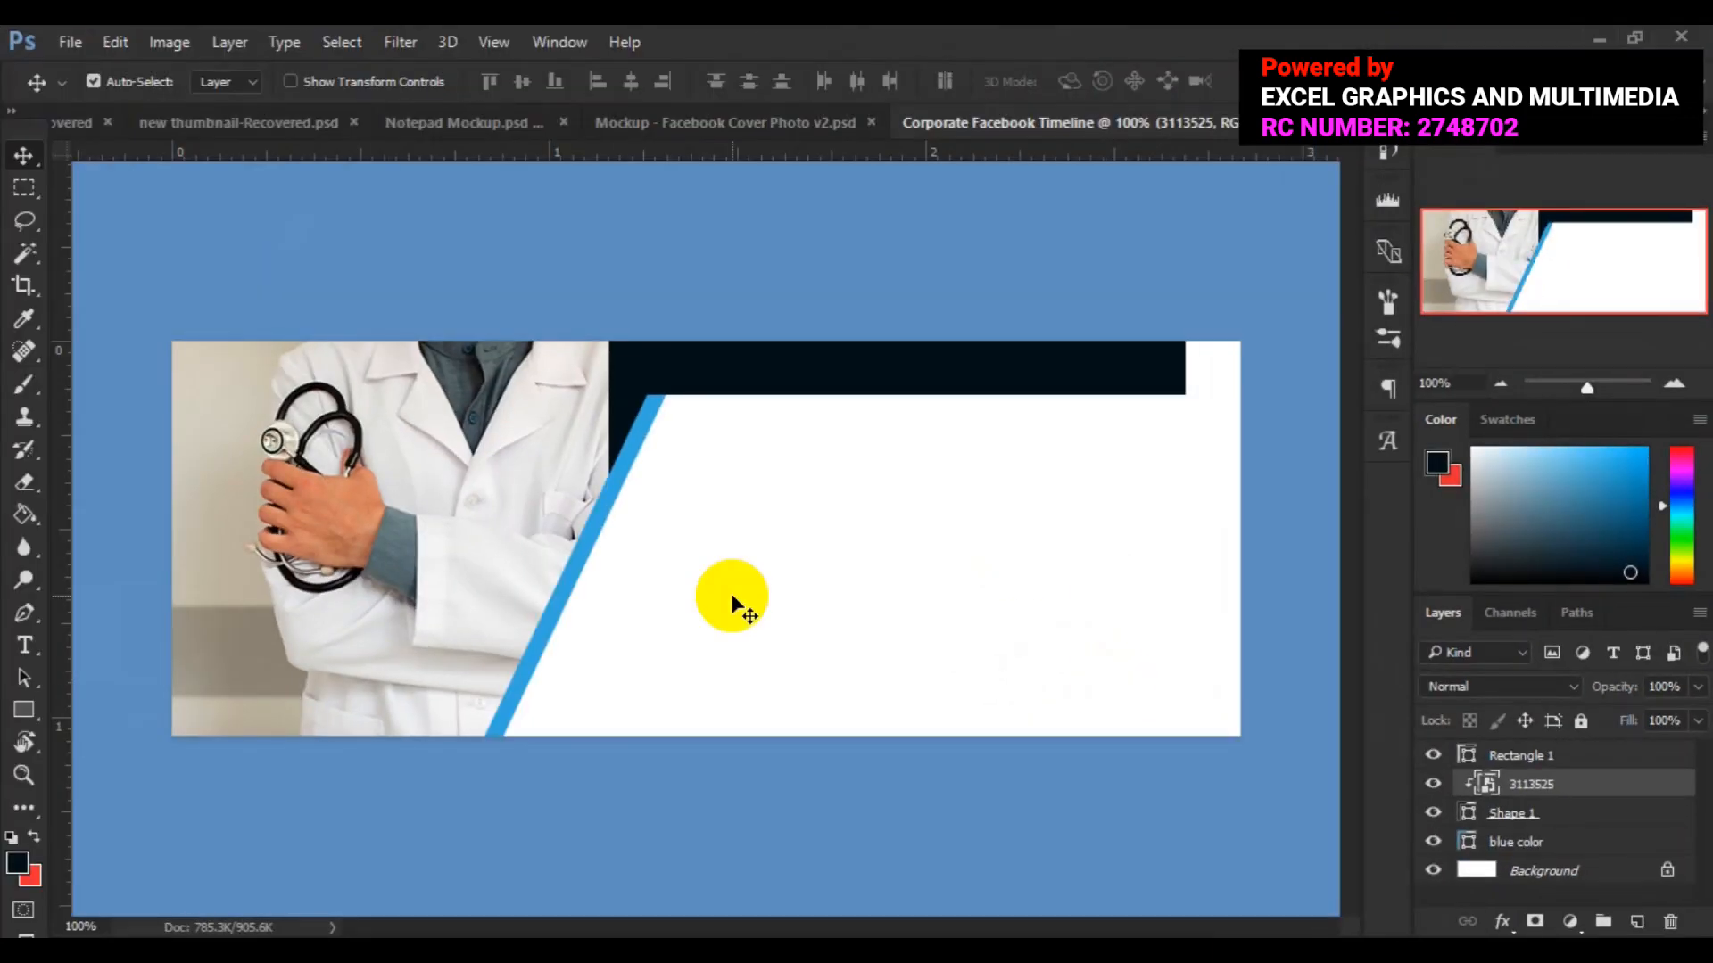
left_click_drag(502, 522, 454, 517)
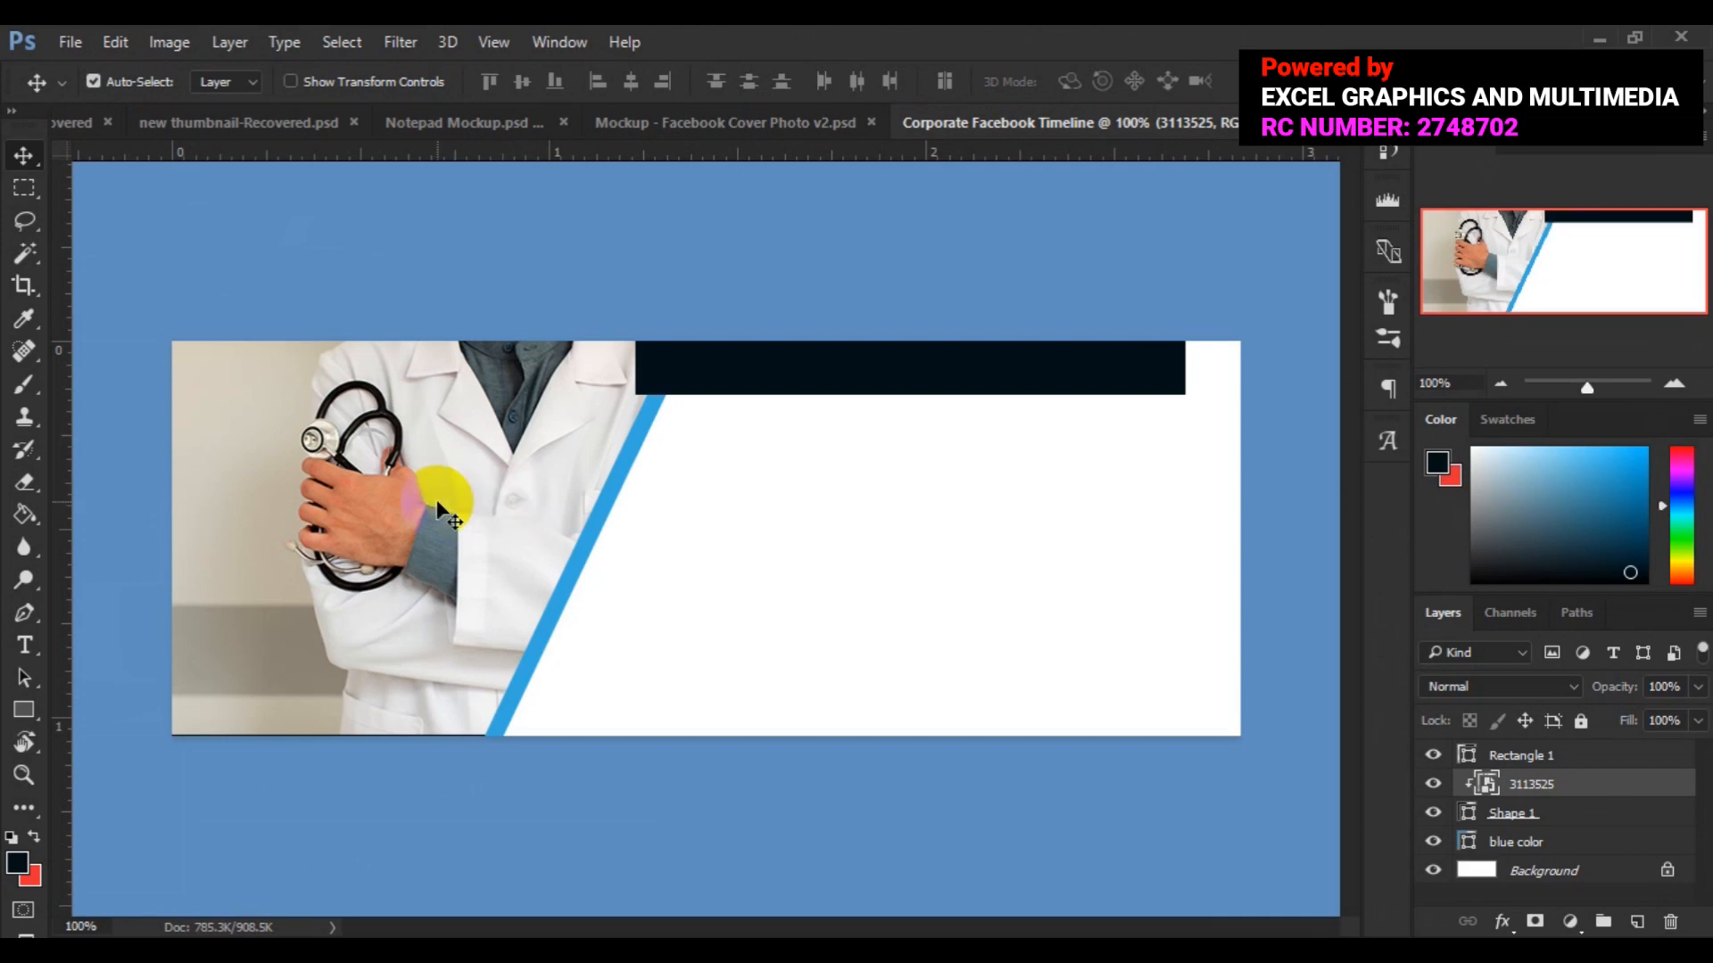
Duplicate the dark top bar, Rectangle 1, placing the copy about 1.423 in left and 0.530 in down, across the doctor photo.
left_click(784, 401)
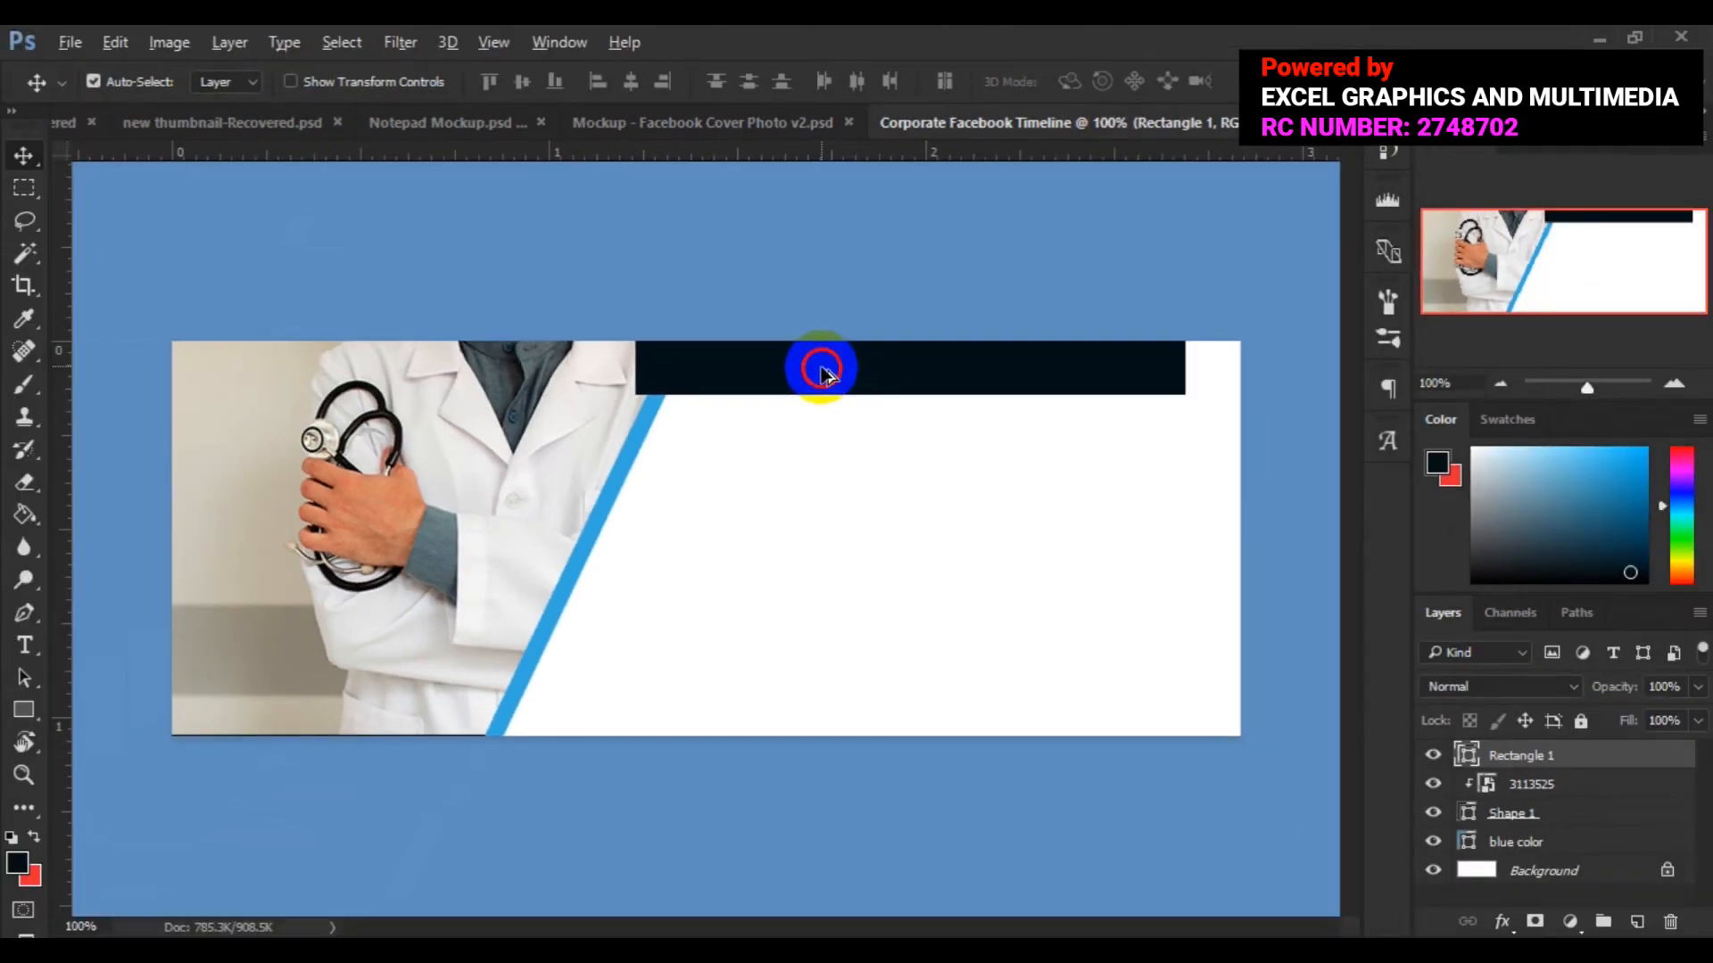
key("ctrl")
left_click_drag(702, 489, 285, 578)
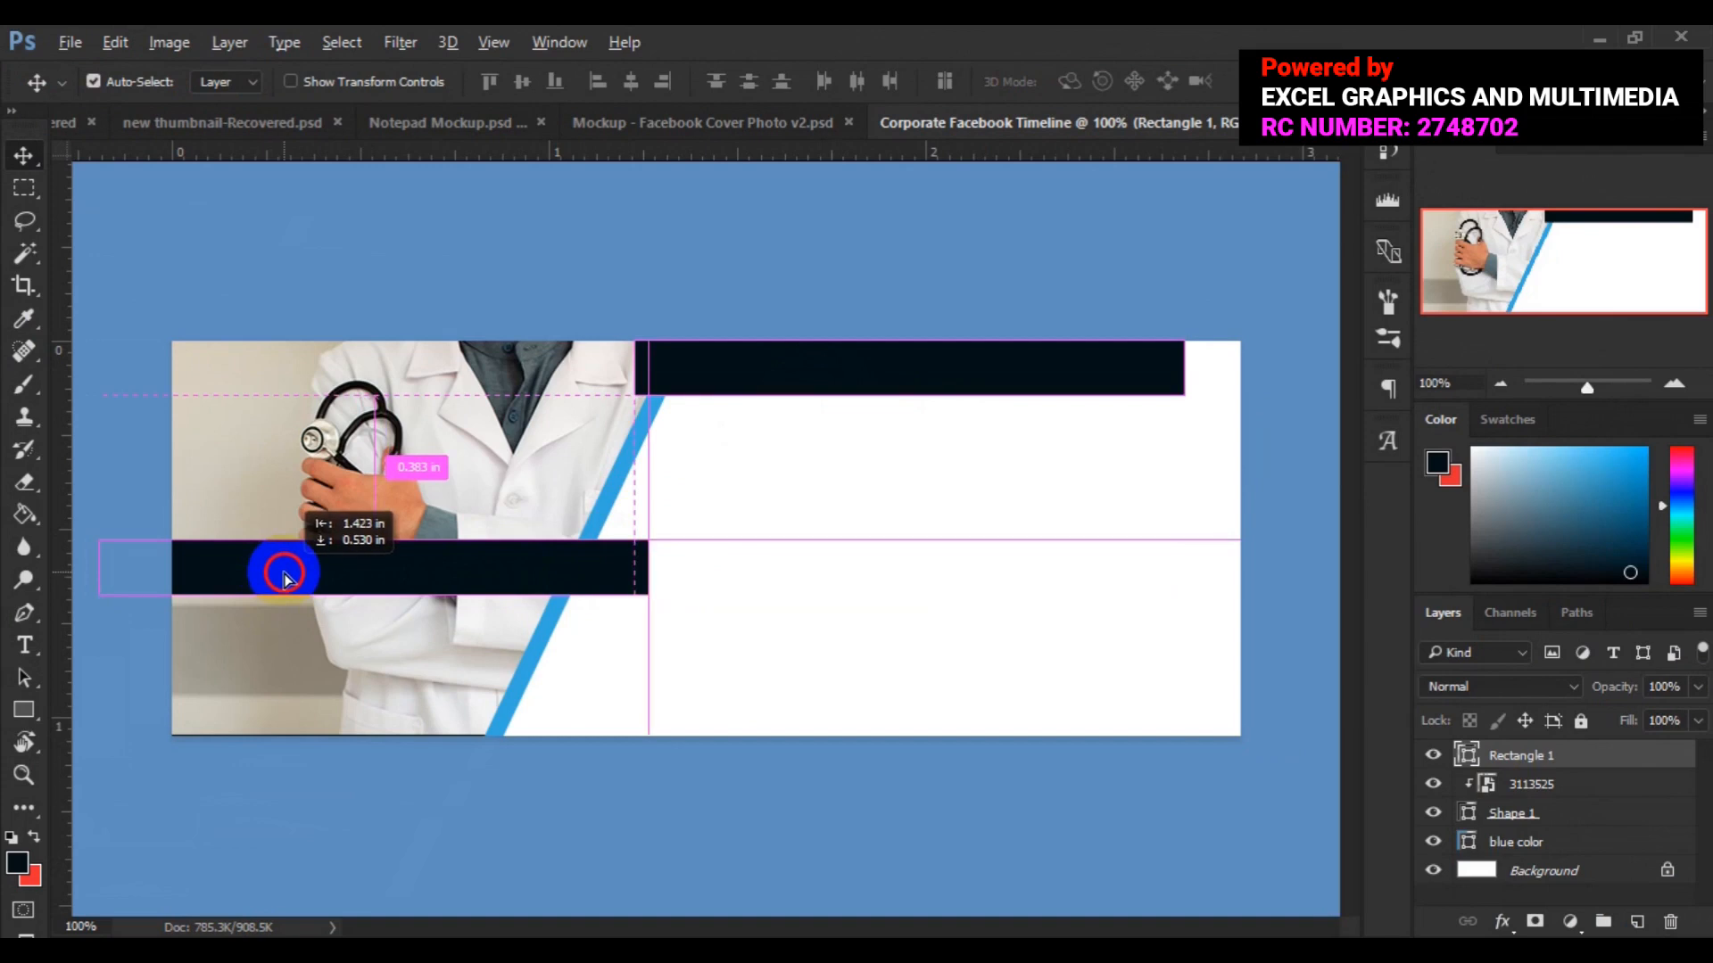
left_click_drag(285, 578, 286, 580)
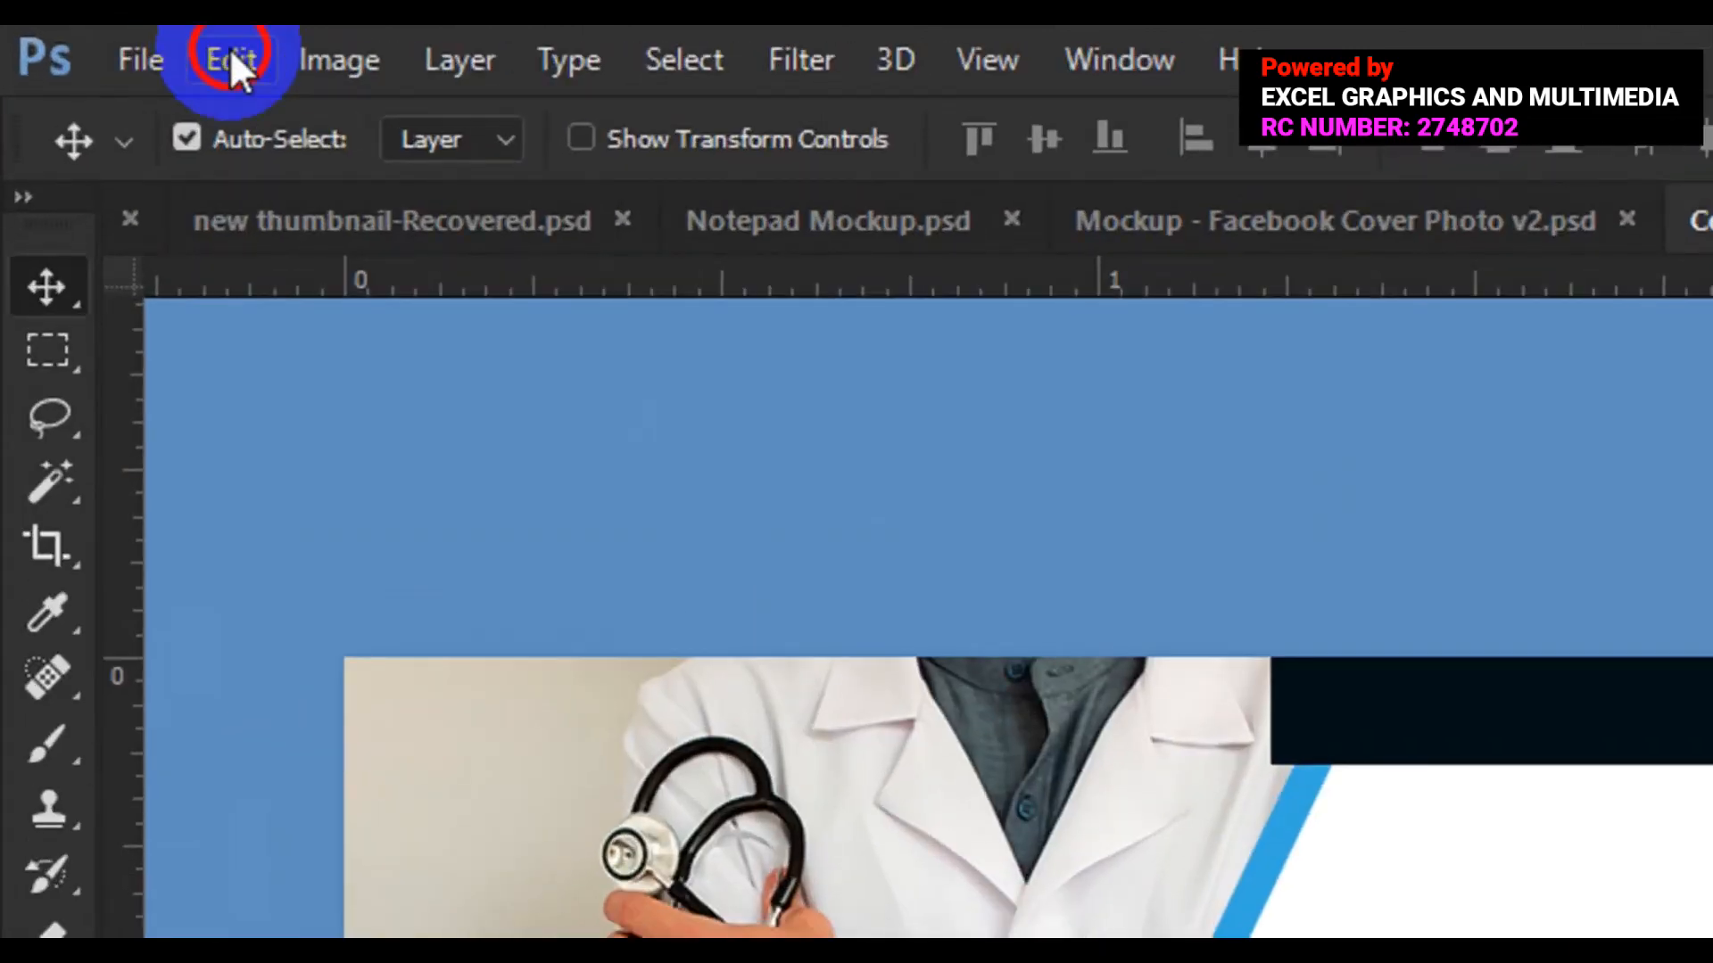
Skew the duplicated dark bar, Rectangle 1 copy, horizontally by about -32.47° so its end slants, and shift it slightly left.
left_click(116, 41)
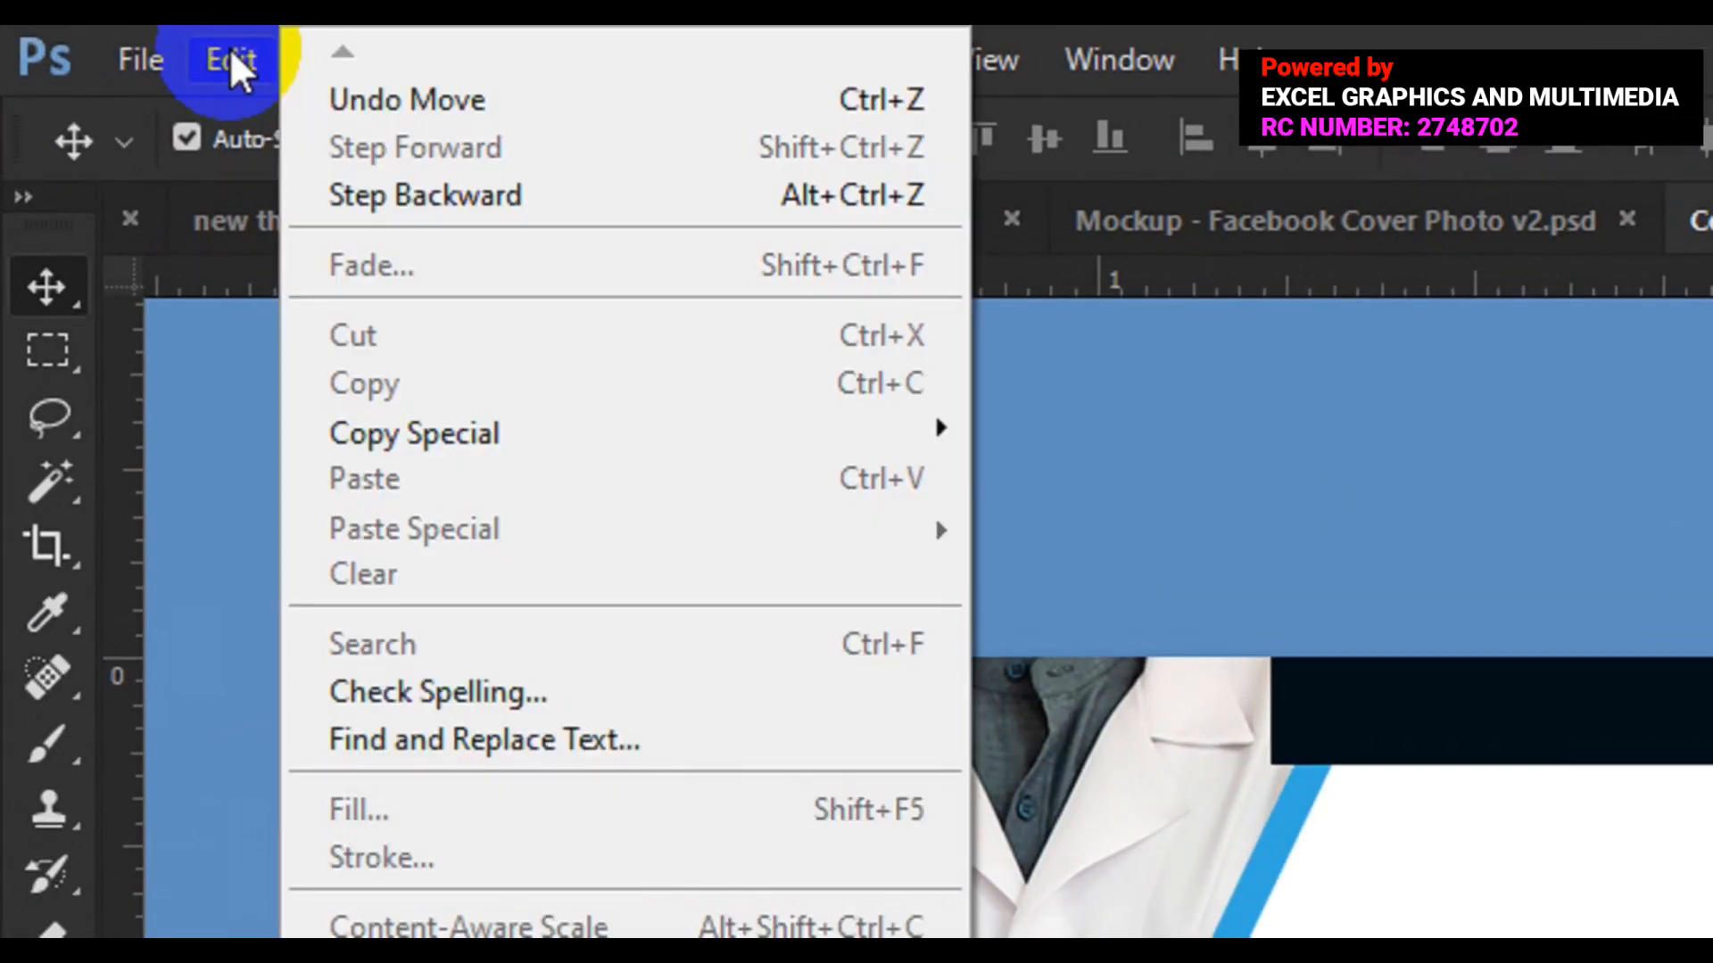
left_click(481, 853)
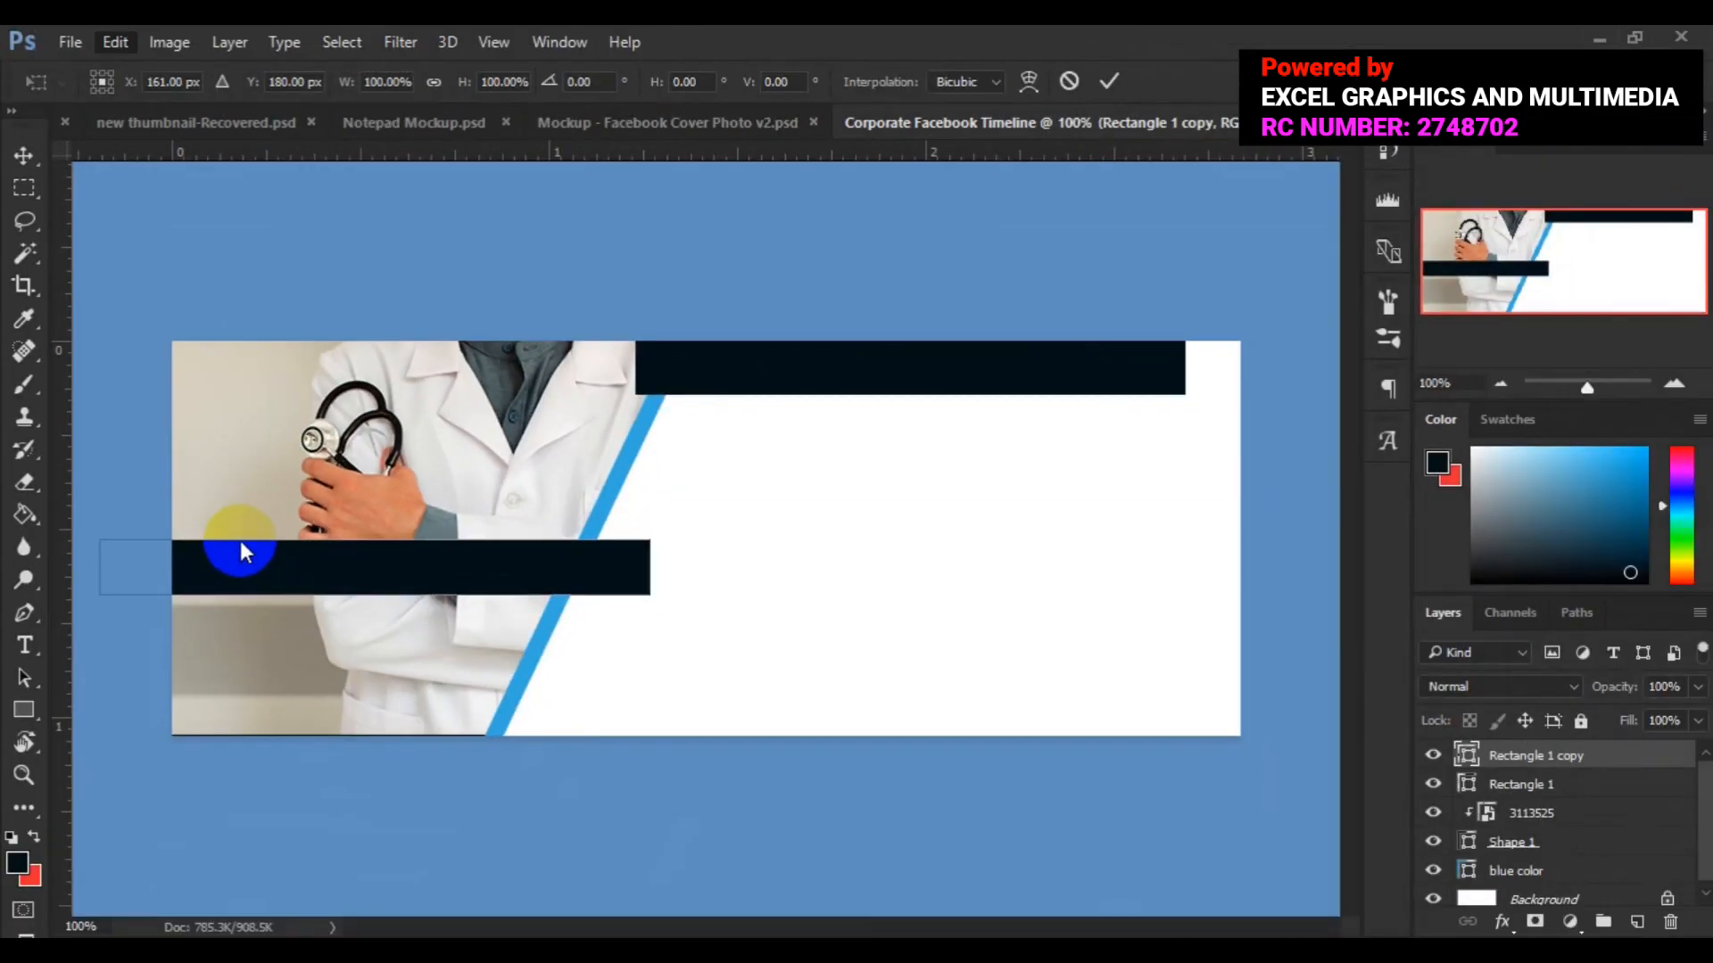
right_click(377, 551)
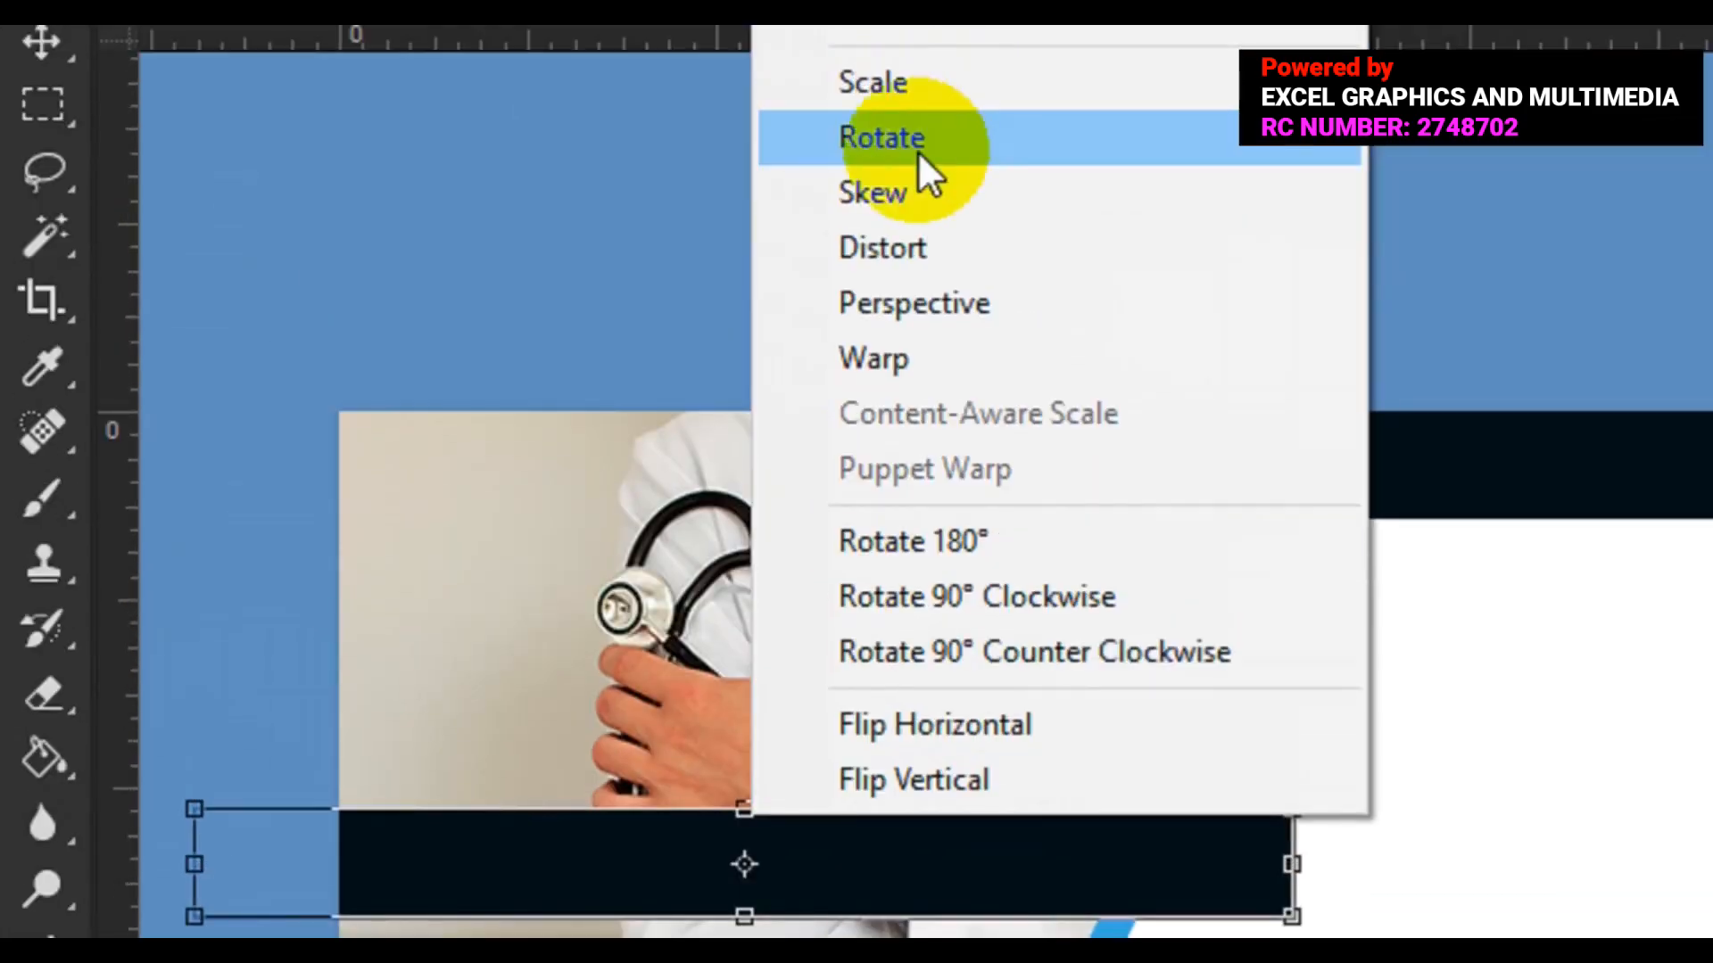
left_click(923, 192)
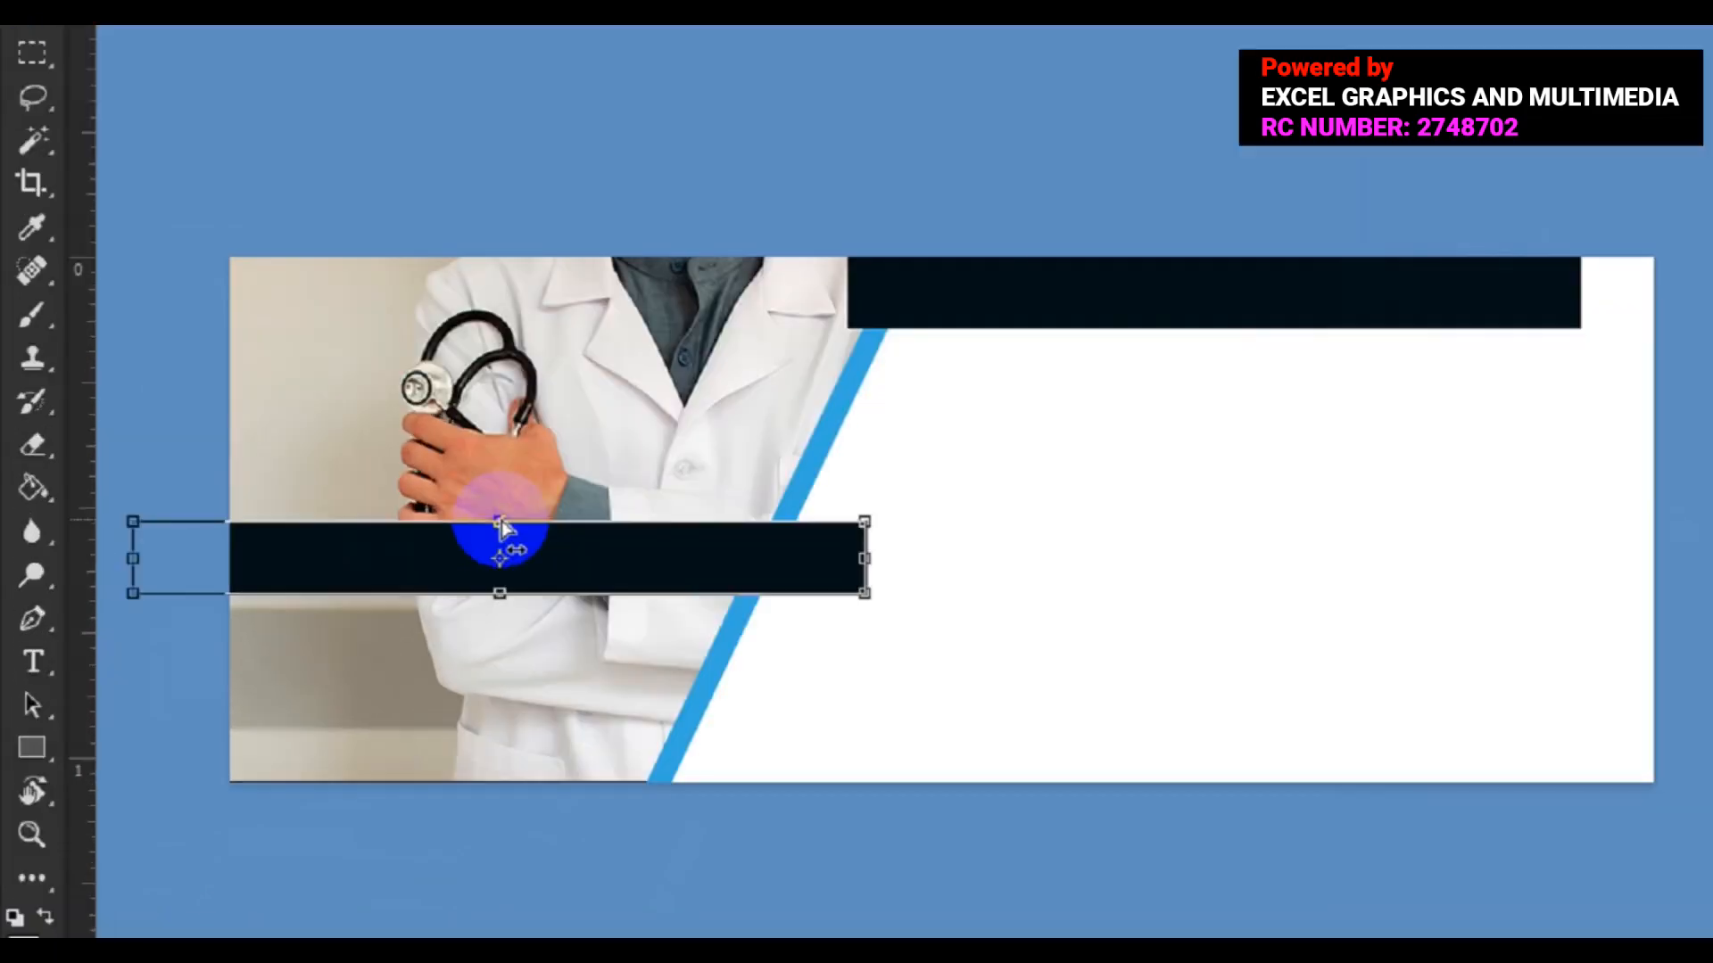
left_click_drag(376, 542, 363, 543)
left_click_drag(724, 489, 836, 492)
left_click_drag(839, 491, 824, 489)
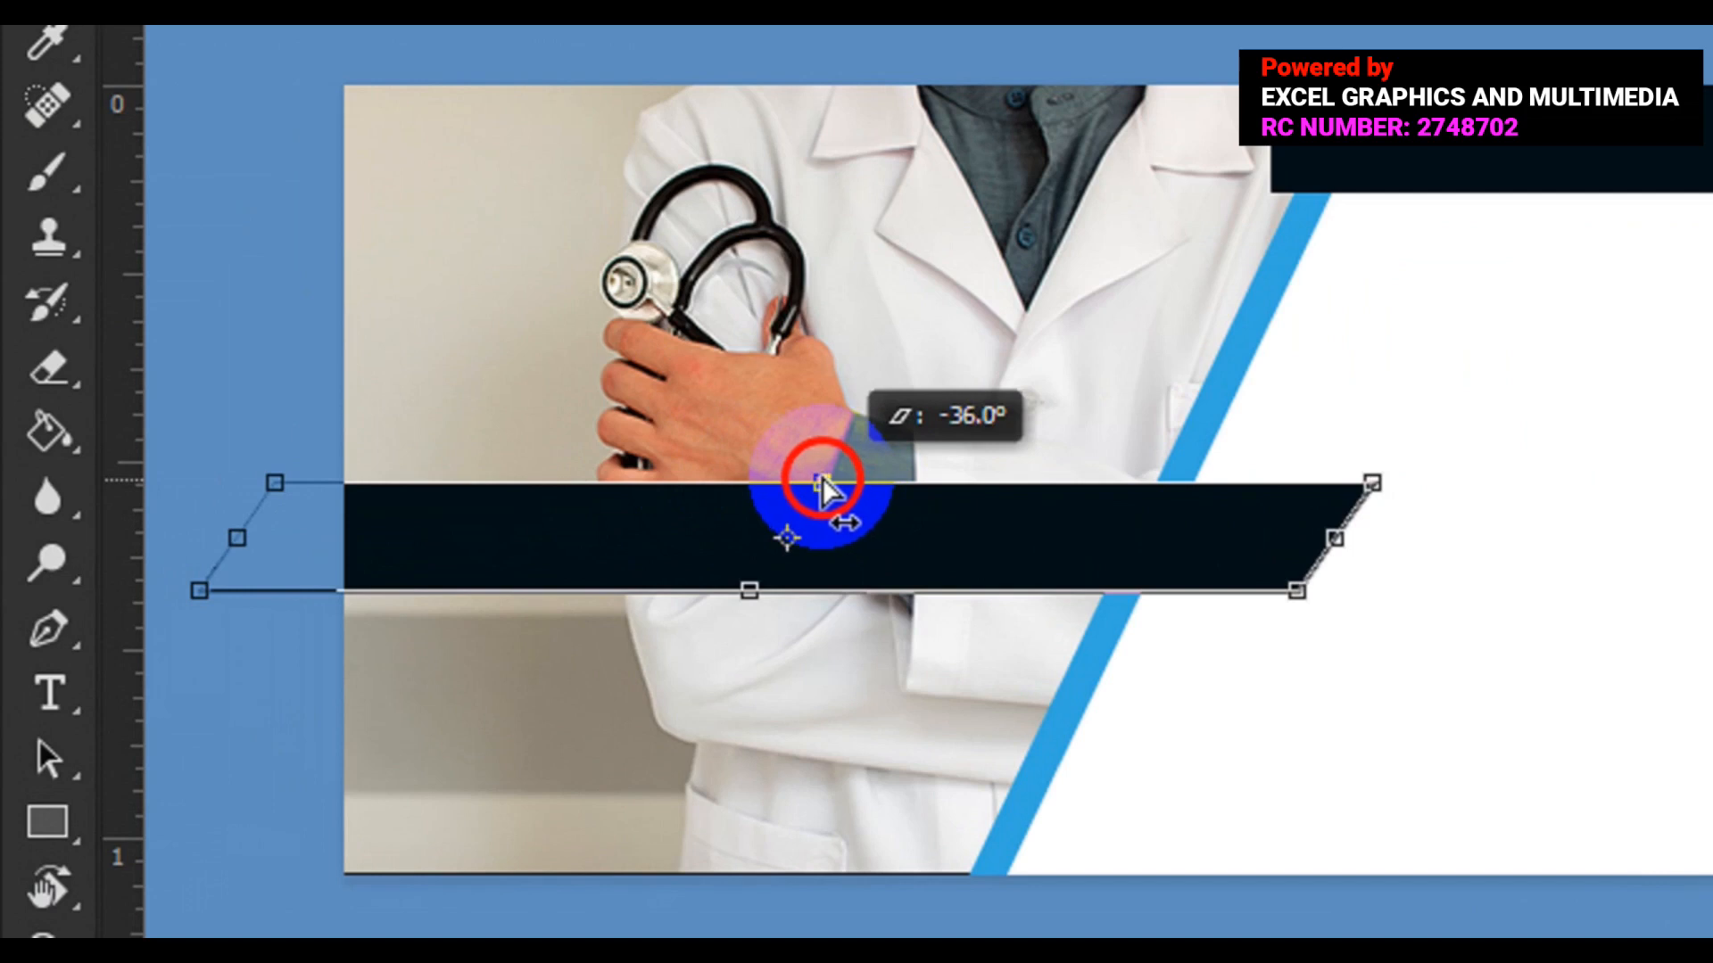
left_click_drag(824, 489, 825, 489)
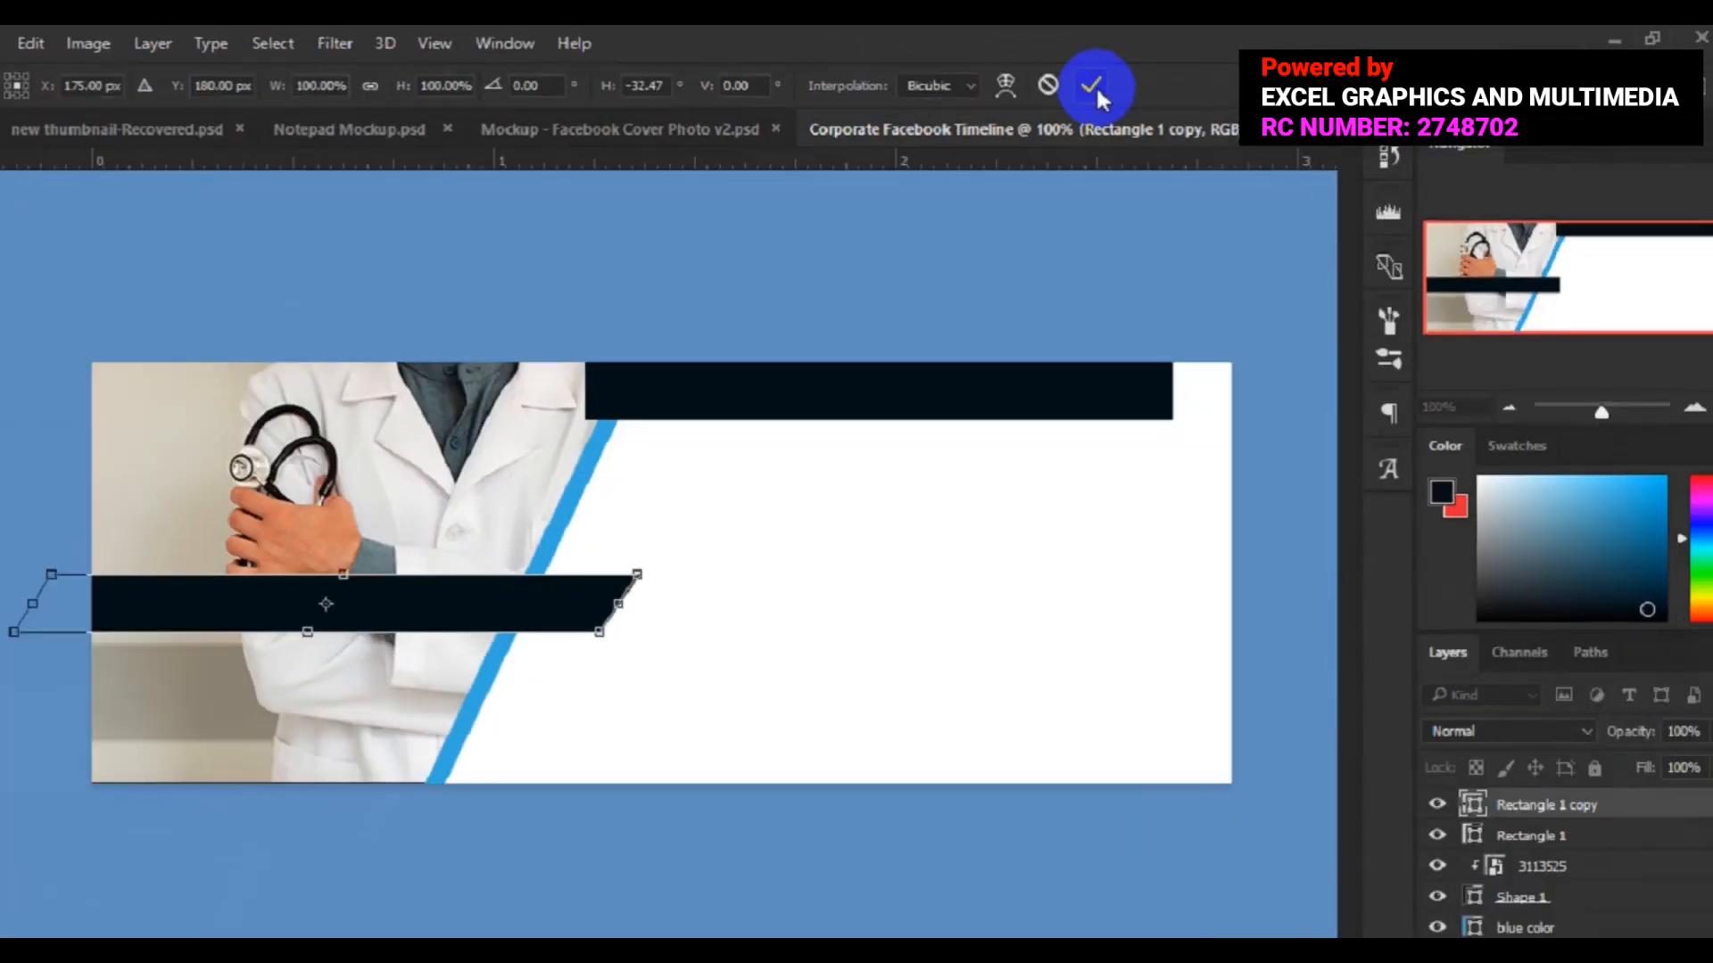
left_click(855, 142)
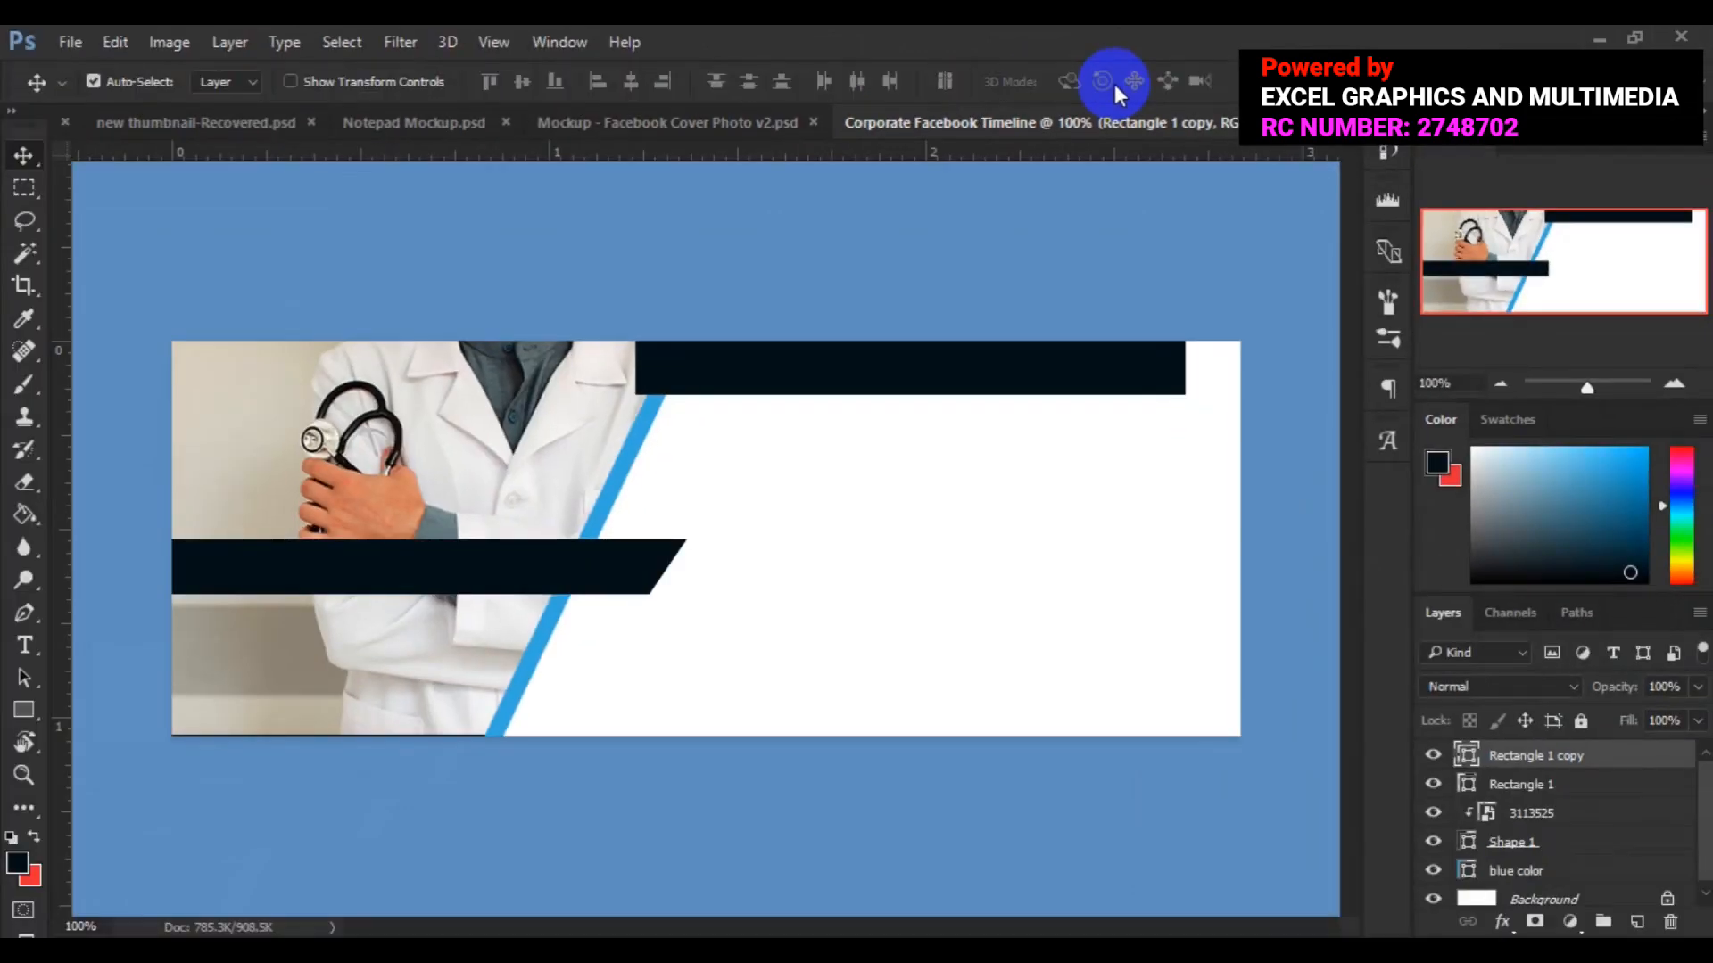
left_click(429, 576)
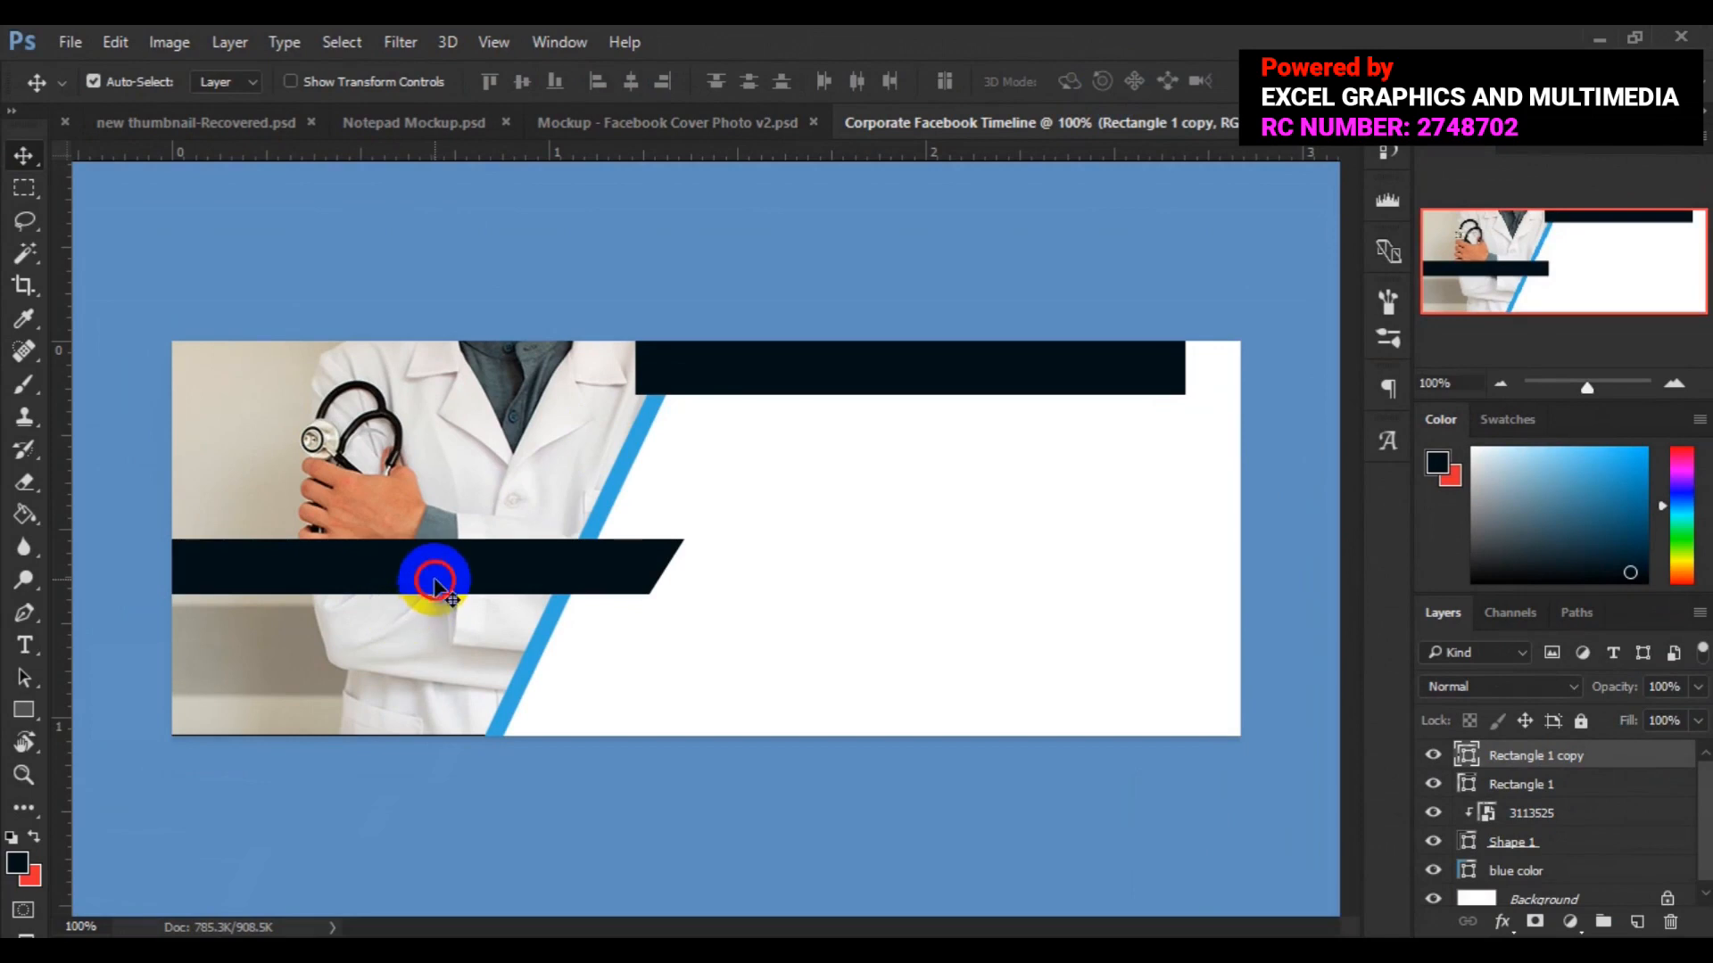
left_click_drag(415, 582, 390, 584)
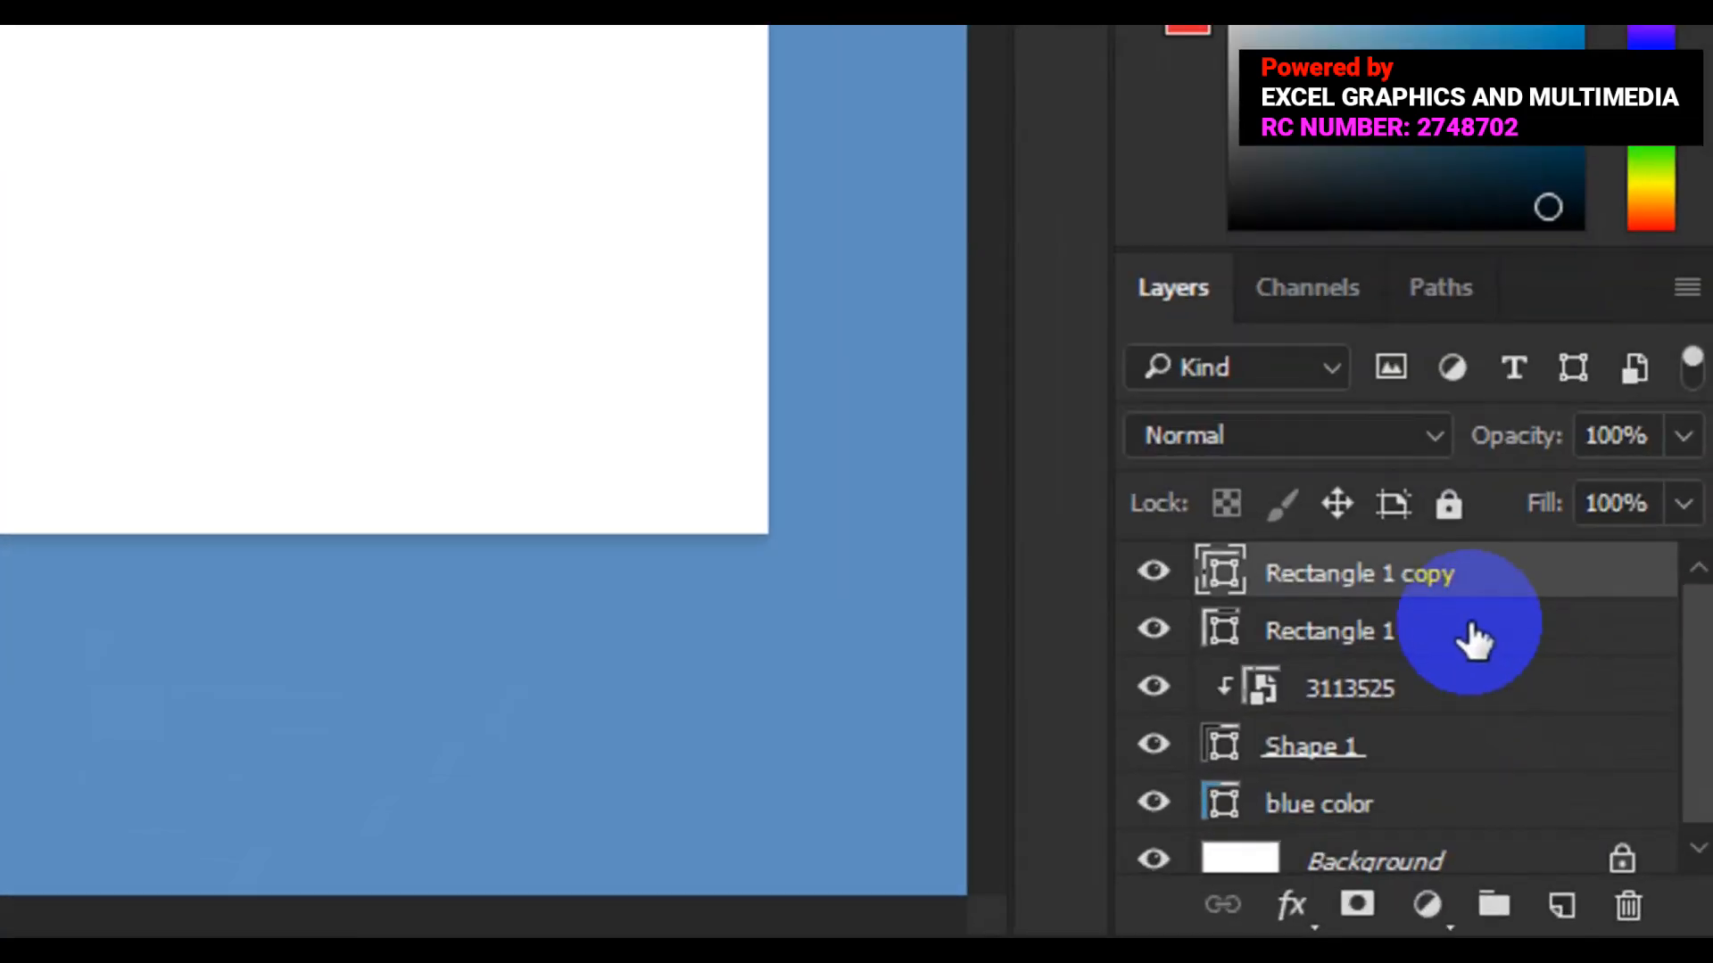
left_click(1474, 633)
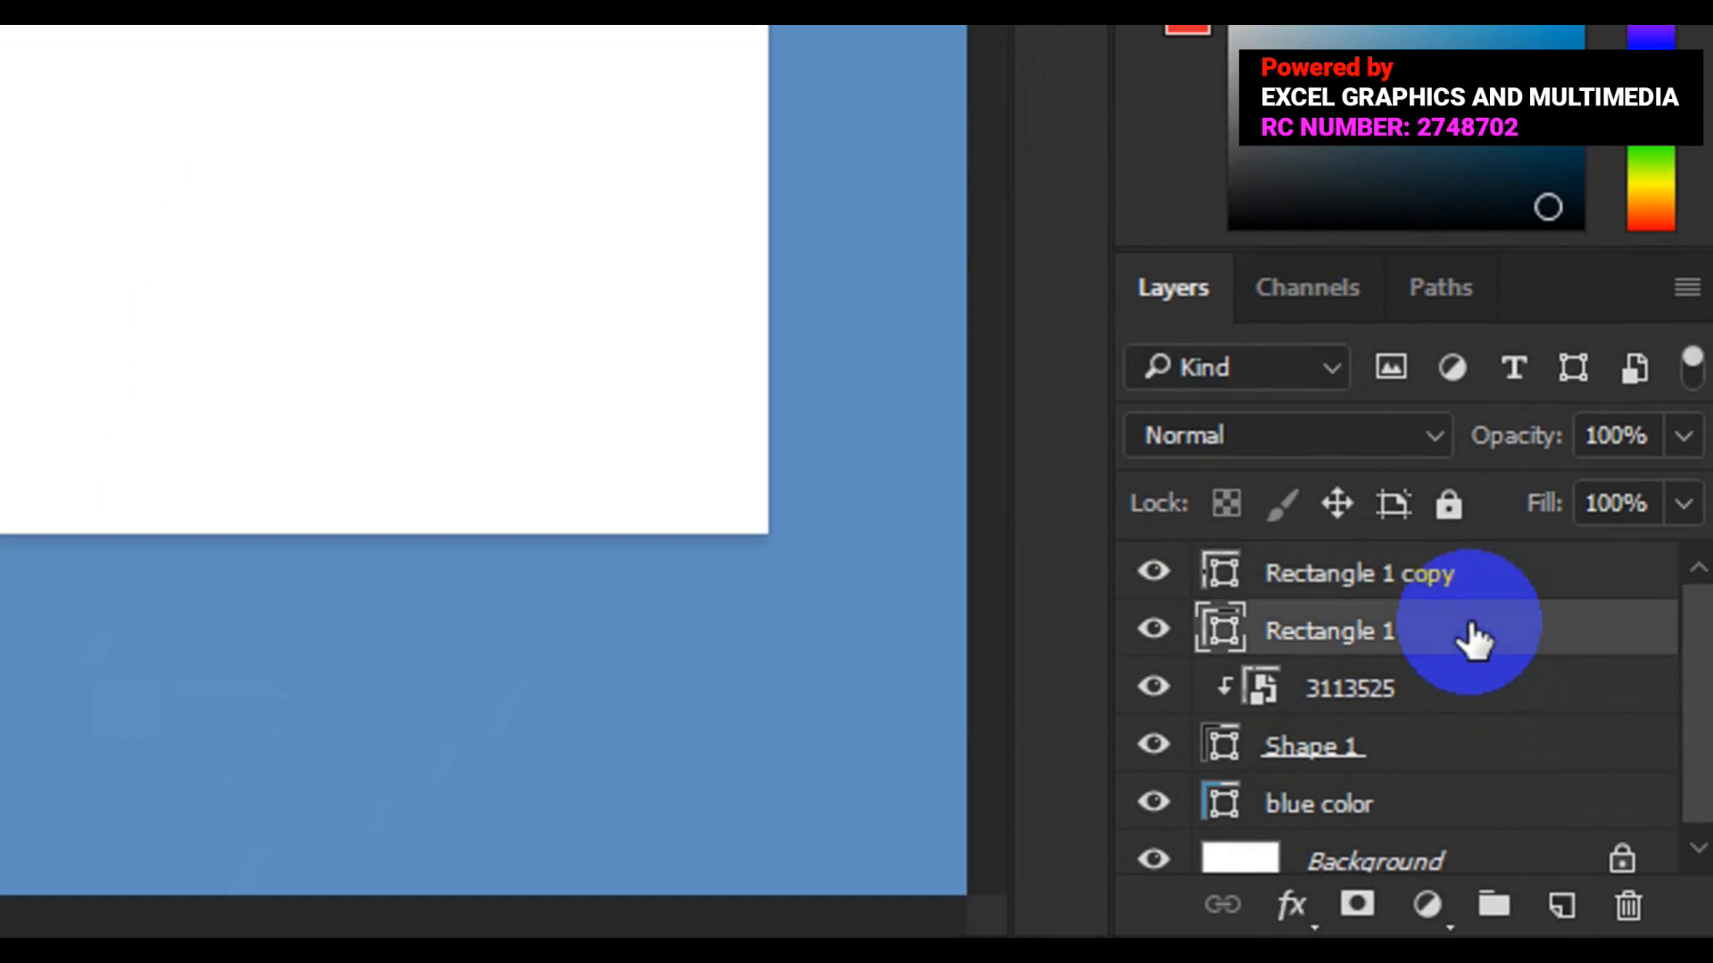
left_click(1561, 906)
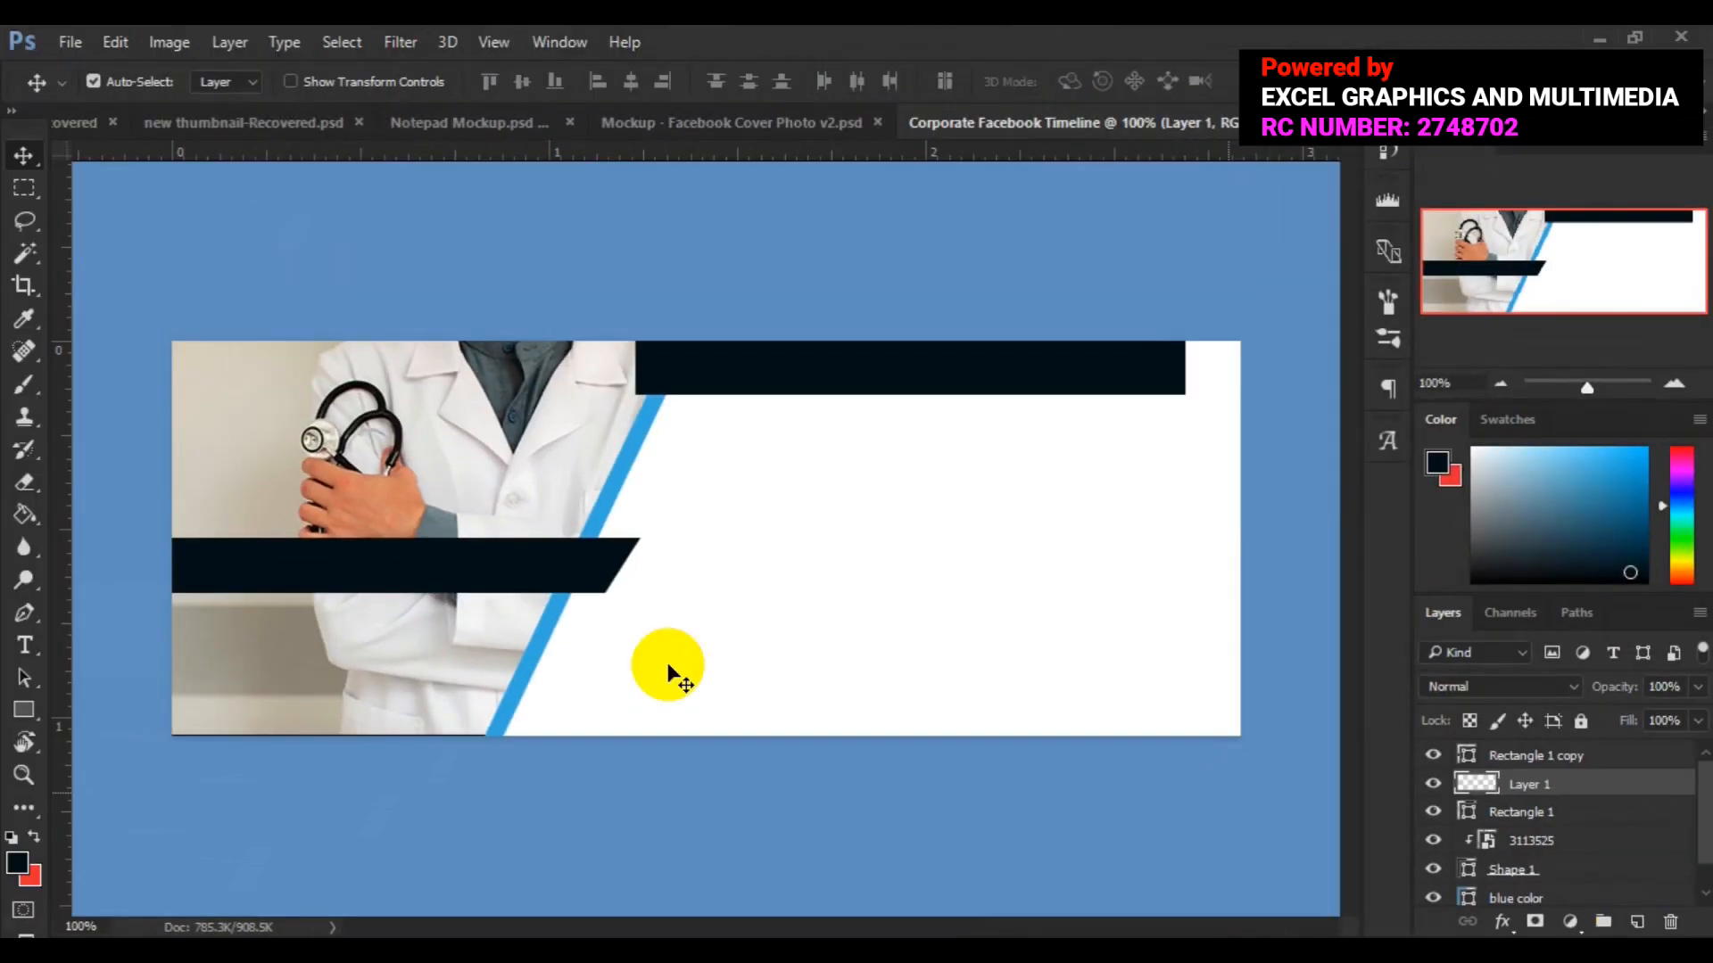
left_click(191, 639, "ctrl")
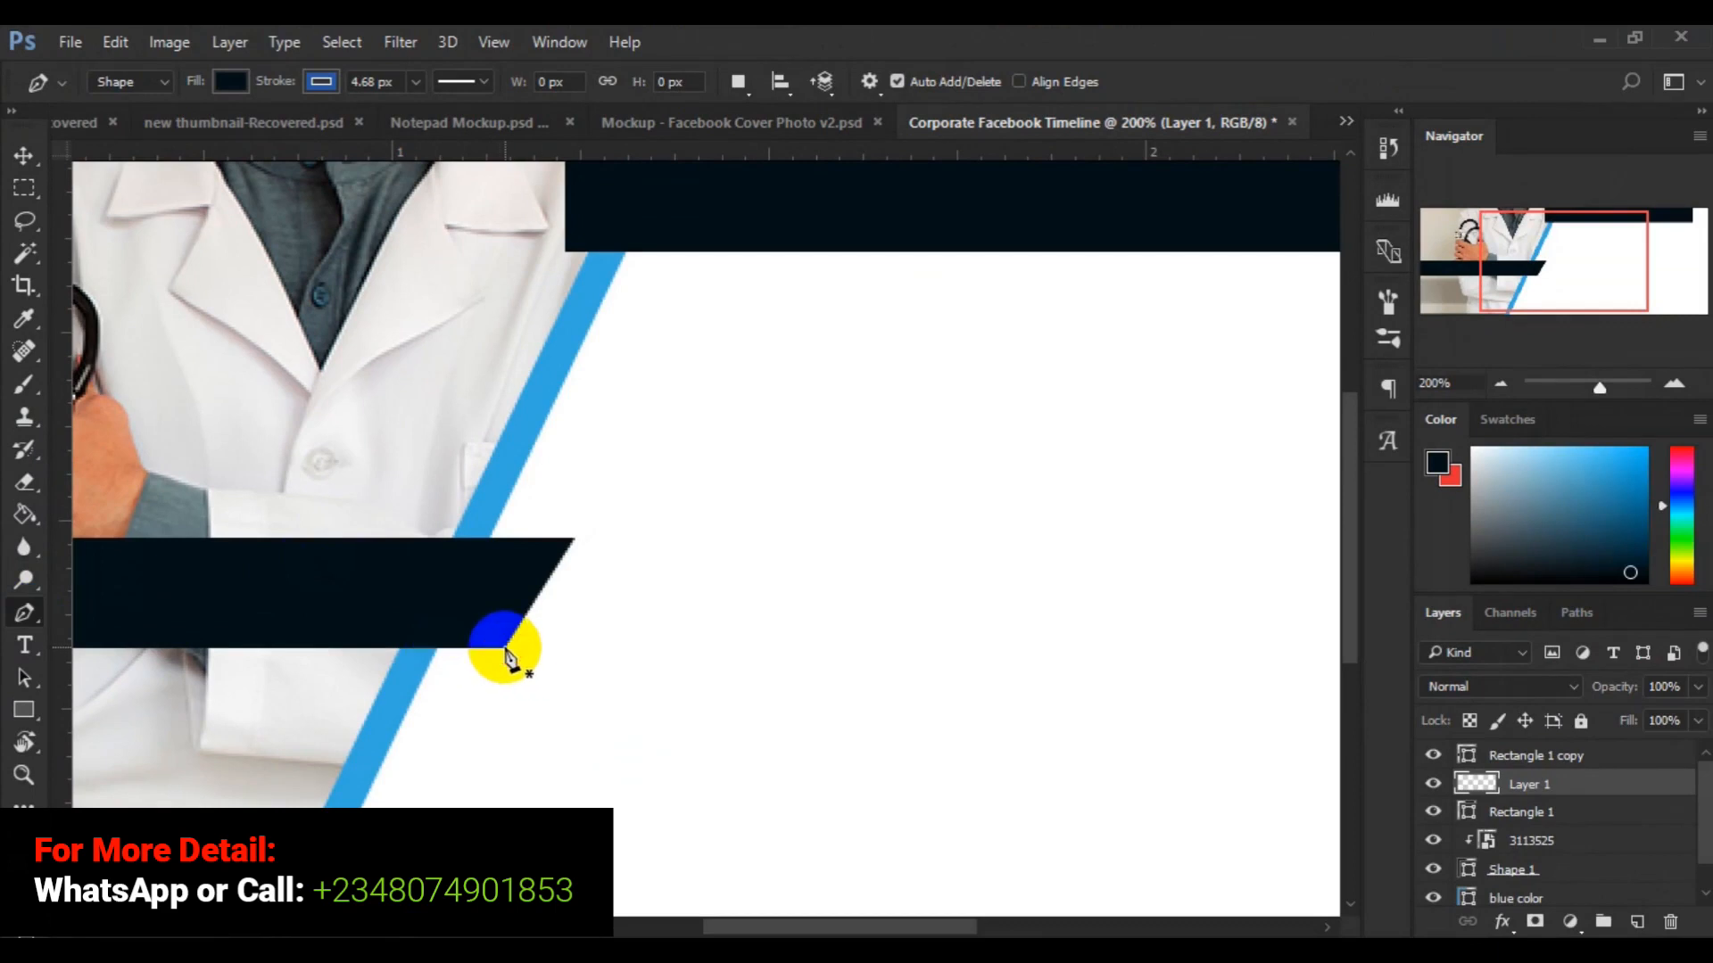
left_click(505, 649)
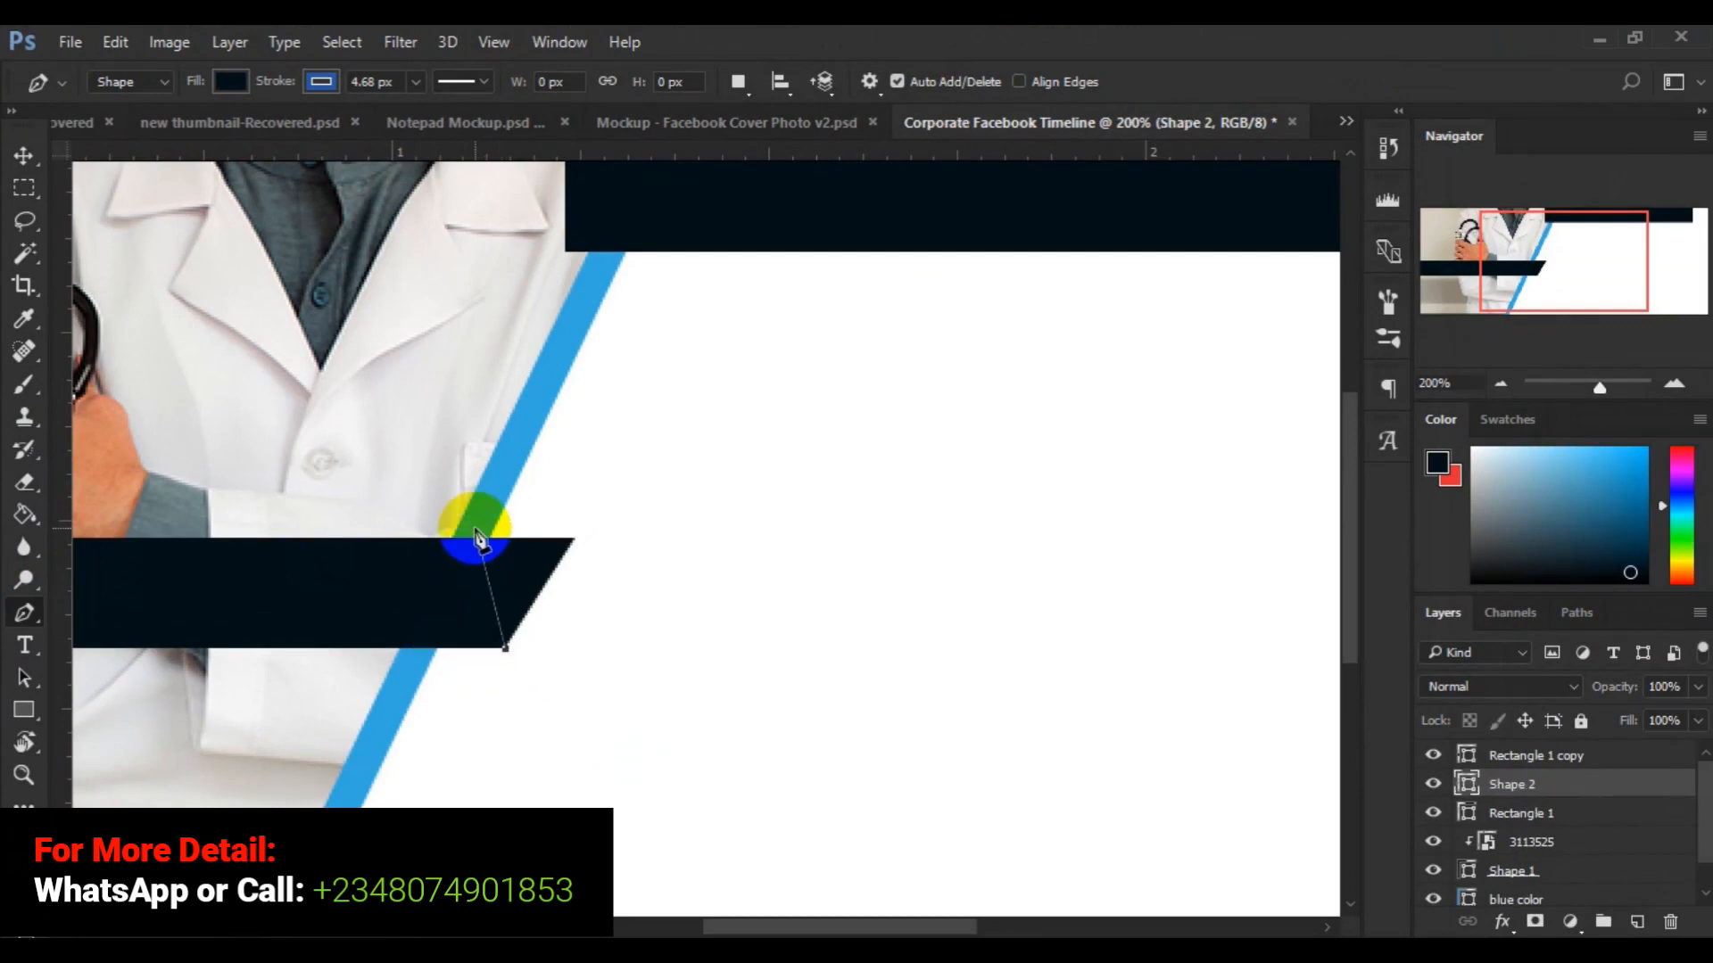
left_click(476, 530)
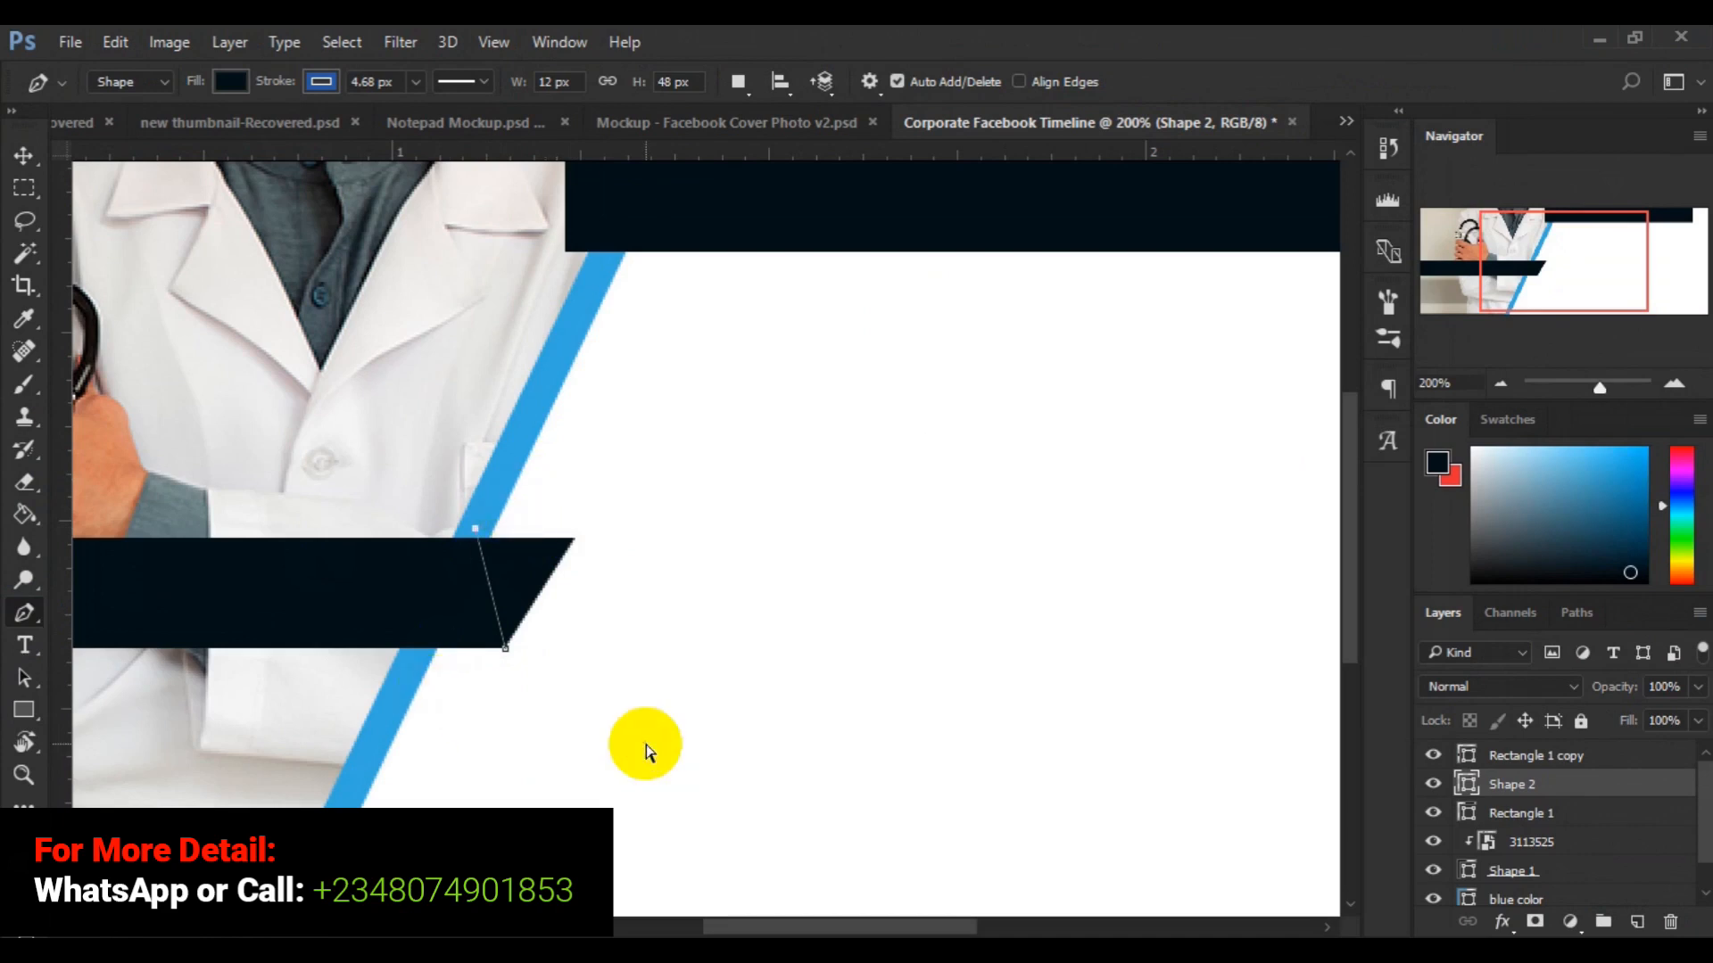
key("Return")
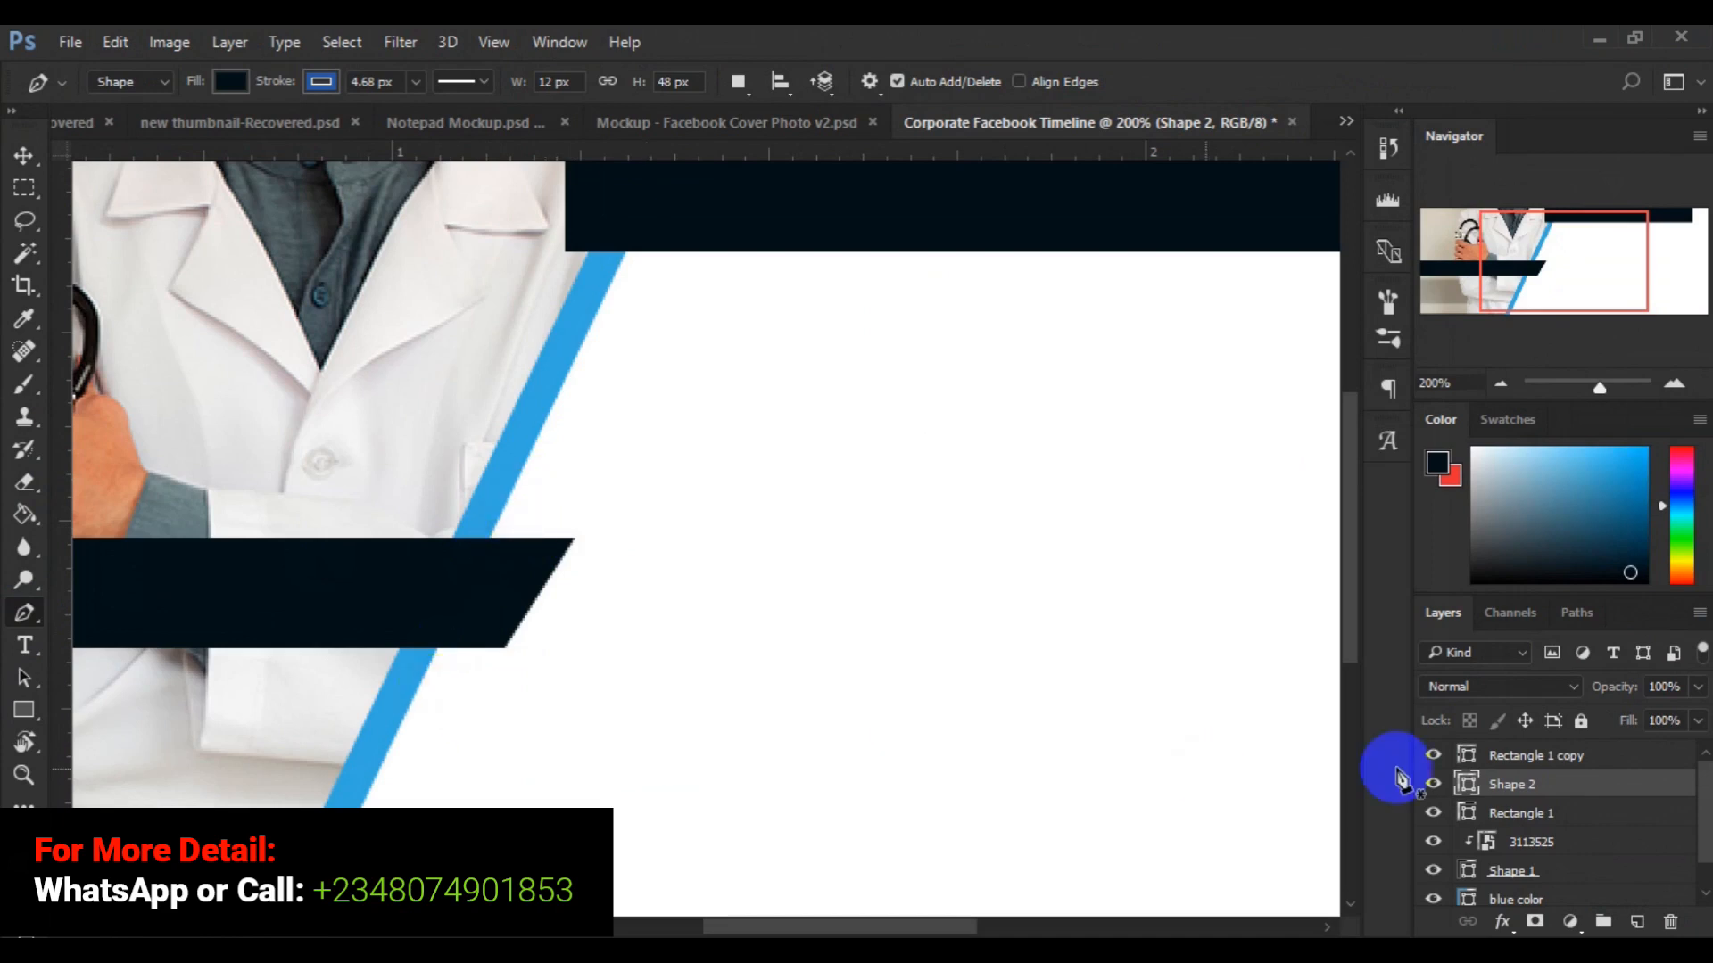
right_click(1574, 792)
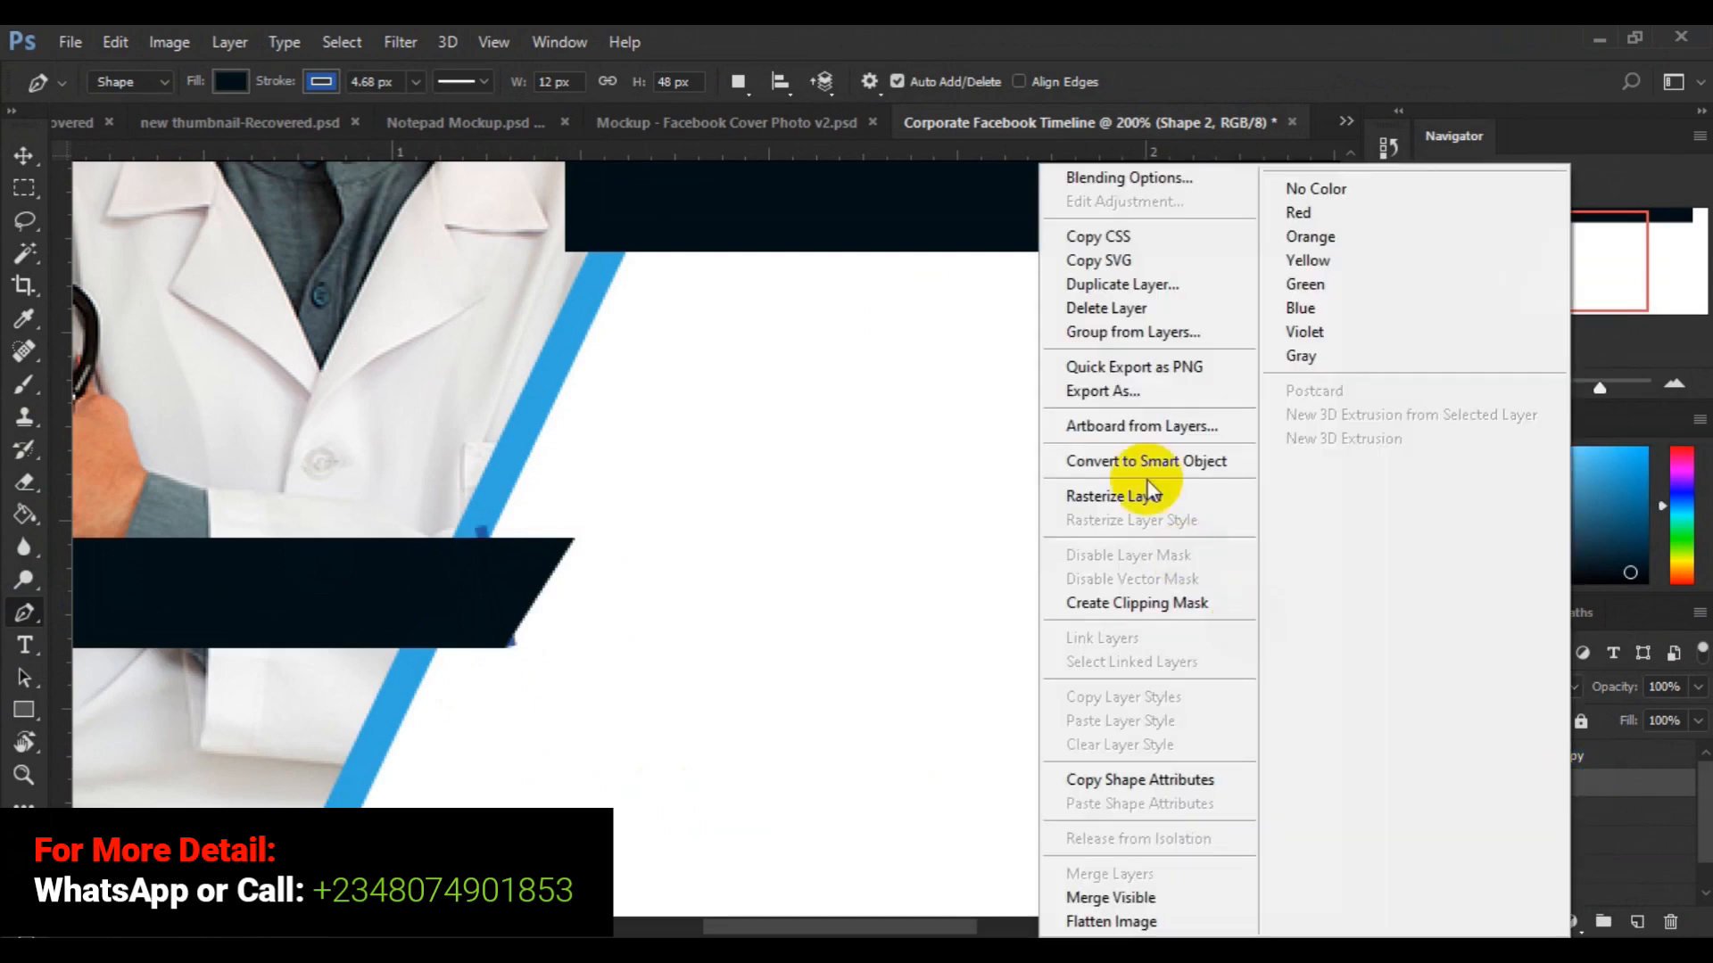
left_click(1127, 307)
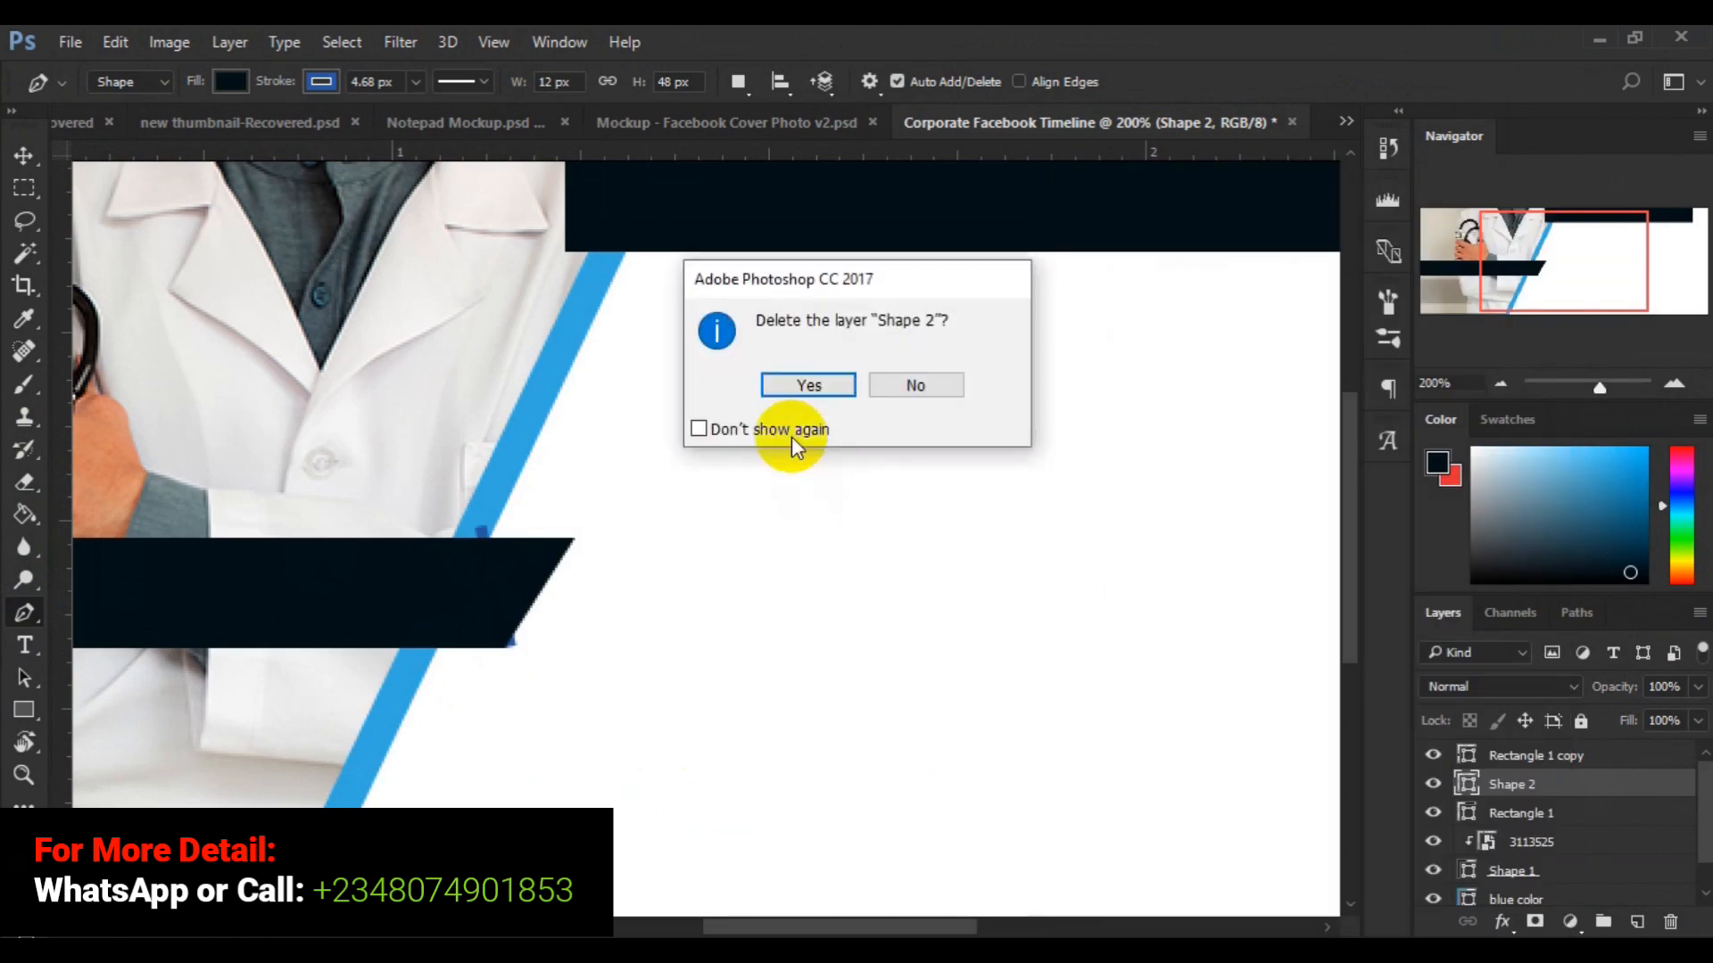
left_click(795, 389)
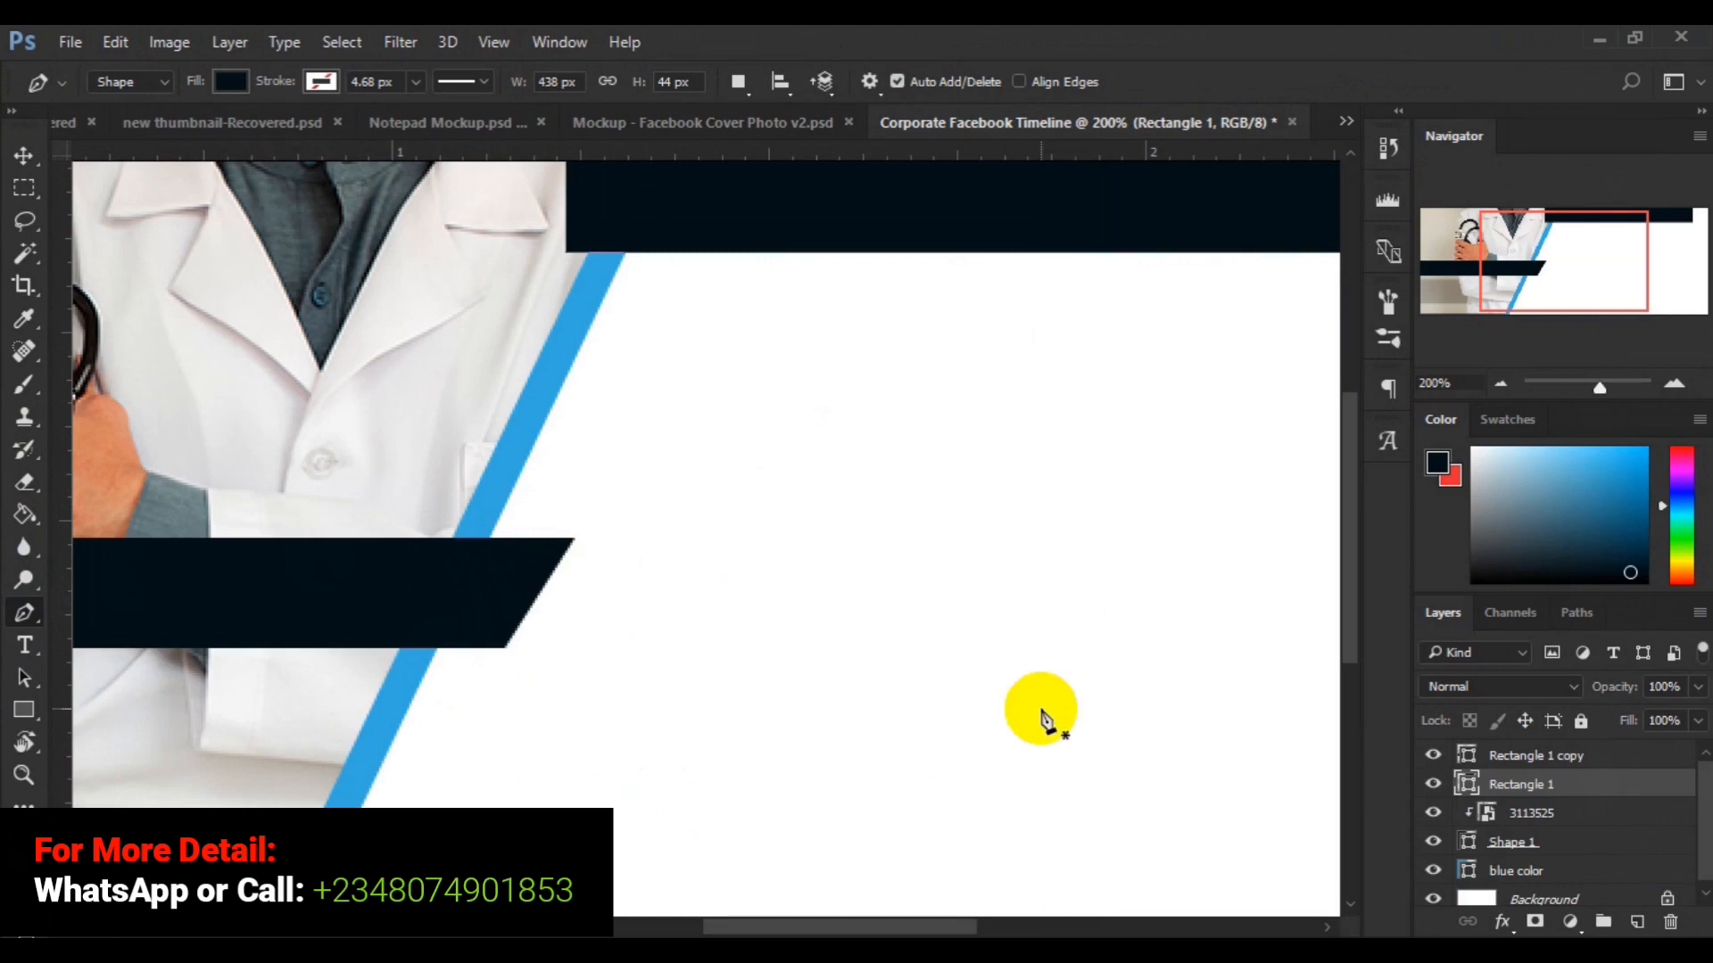
Draw a Pen shape triangle about 43 by 40 px on a new layer above photo 3113525, between the blue strip and the lower bar's upper tip.
left_click(1510, 808)
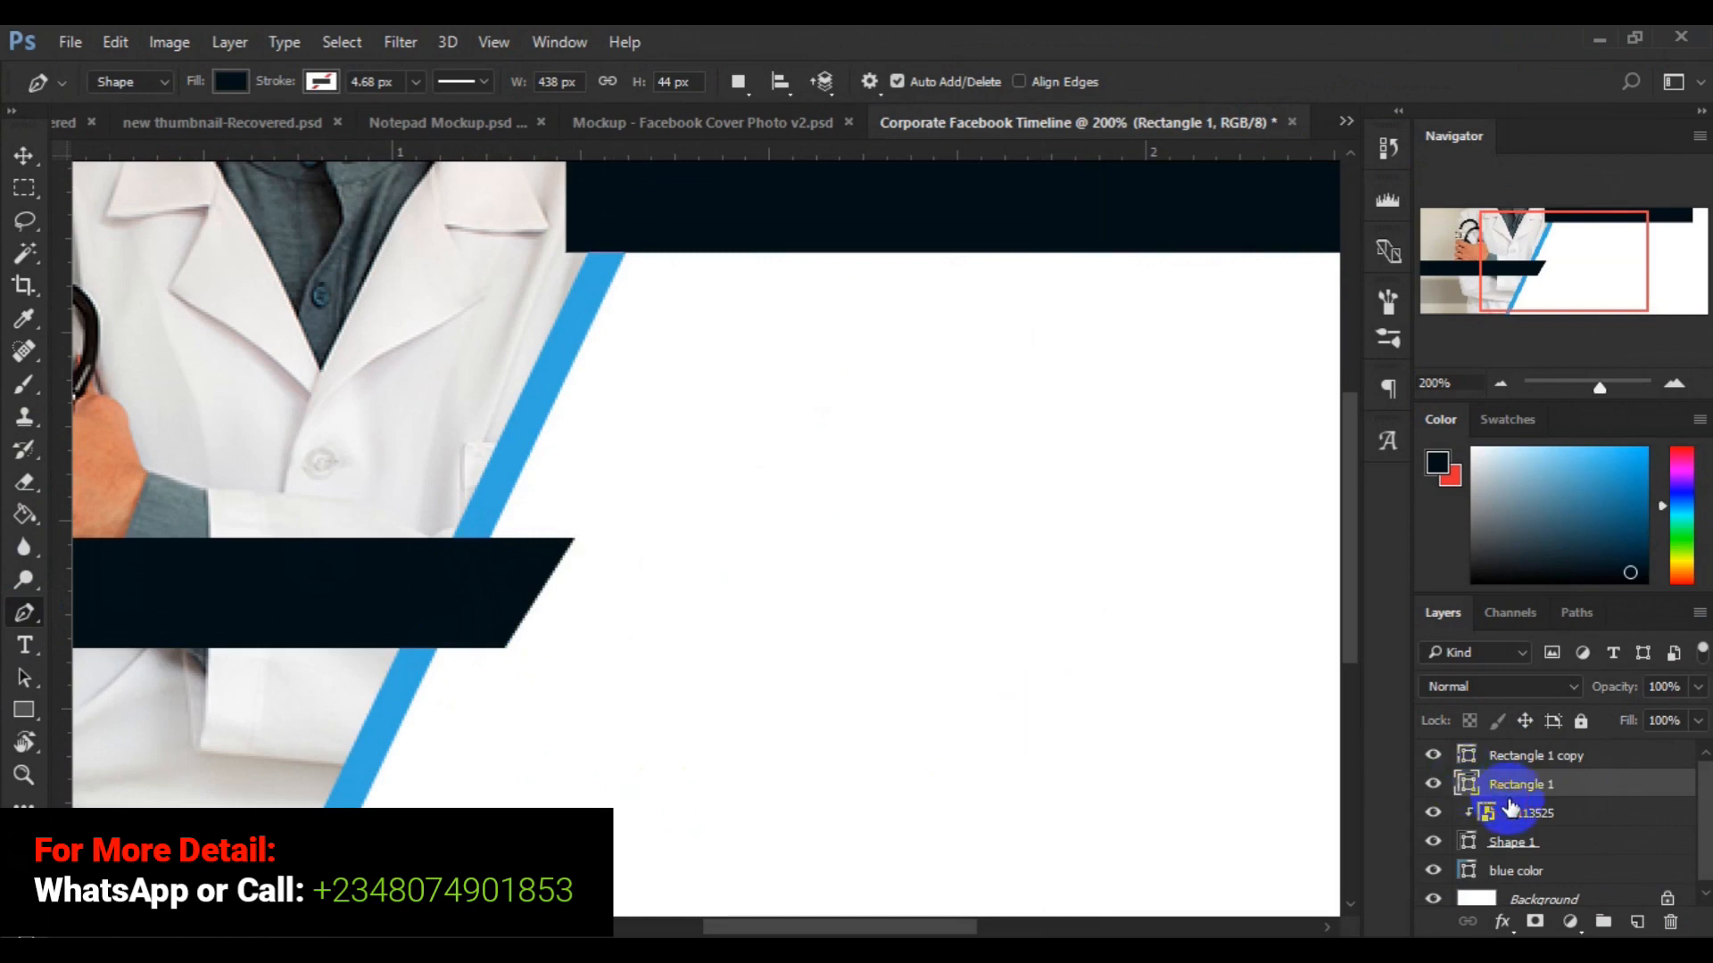
left_click(1510, 808)
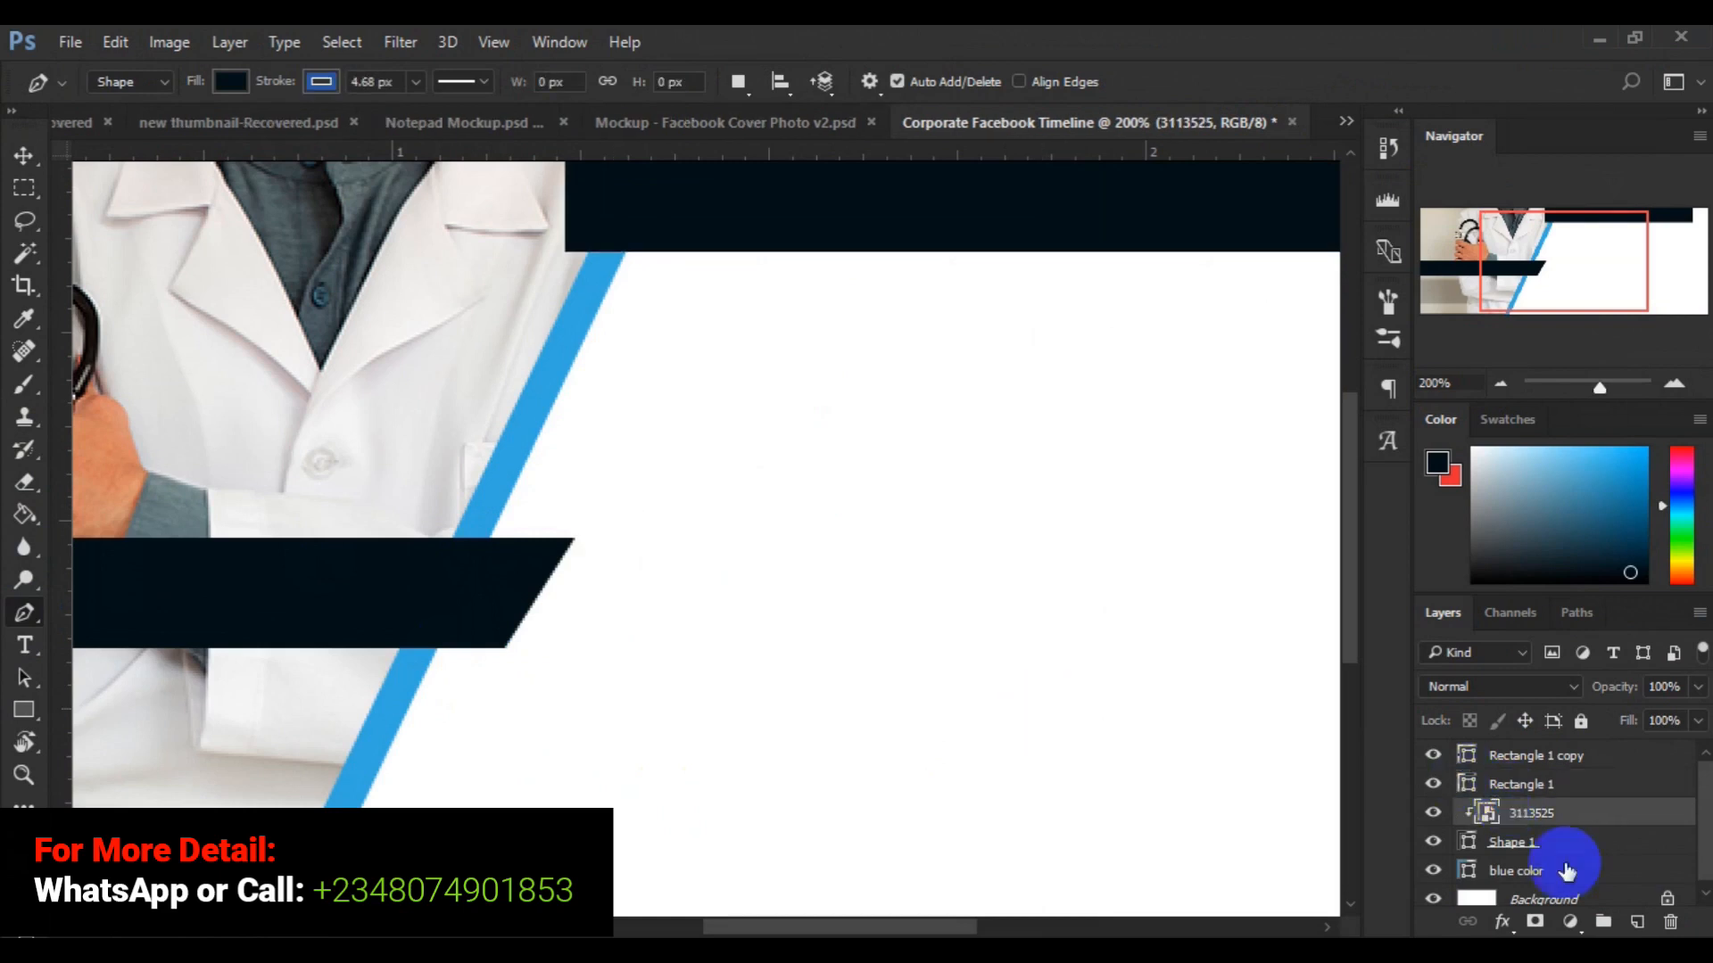
left_click(1647, 916)
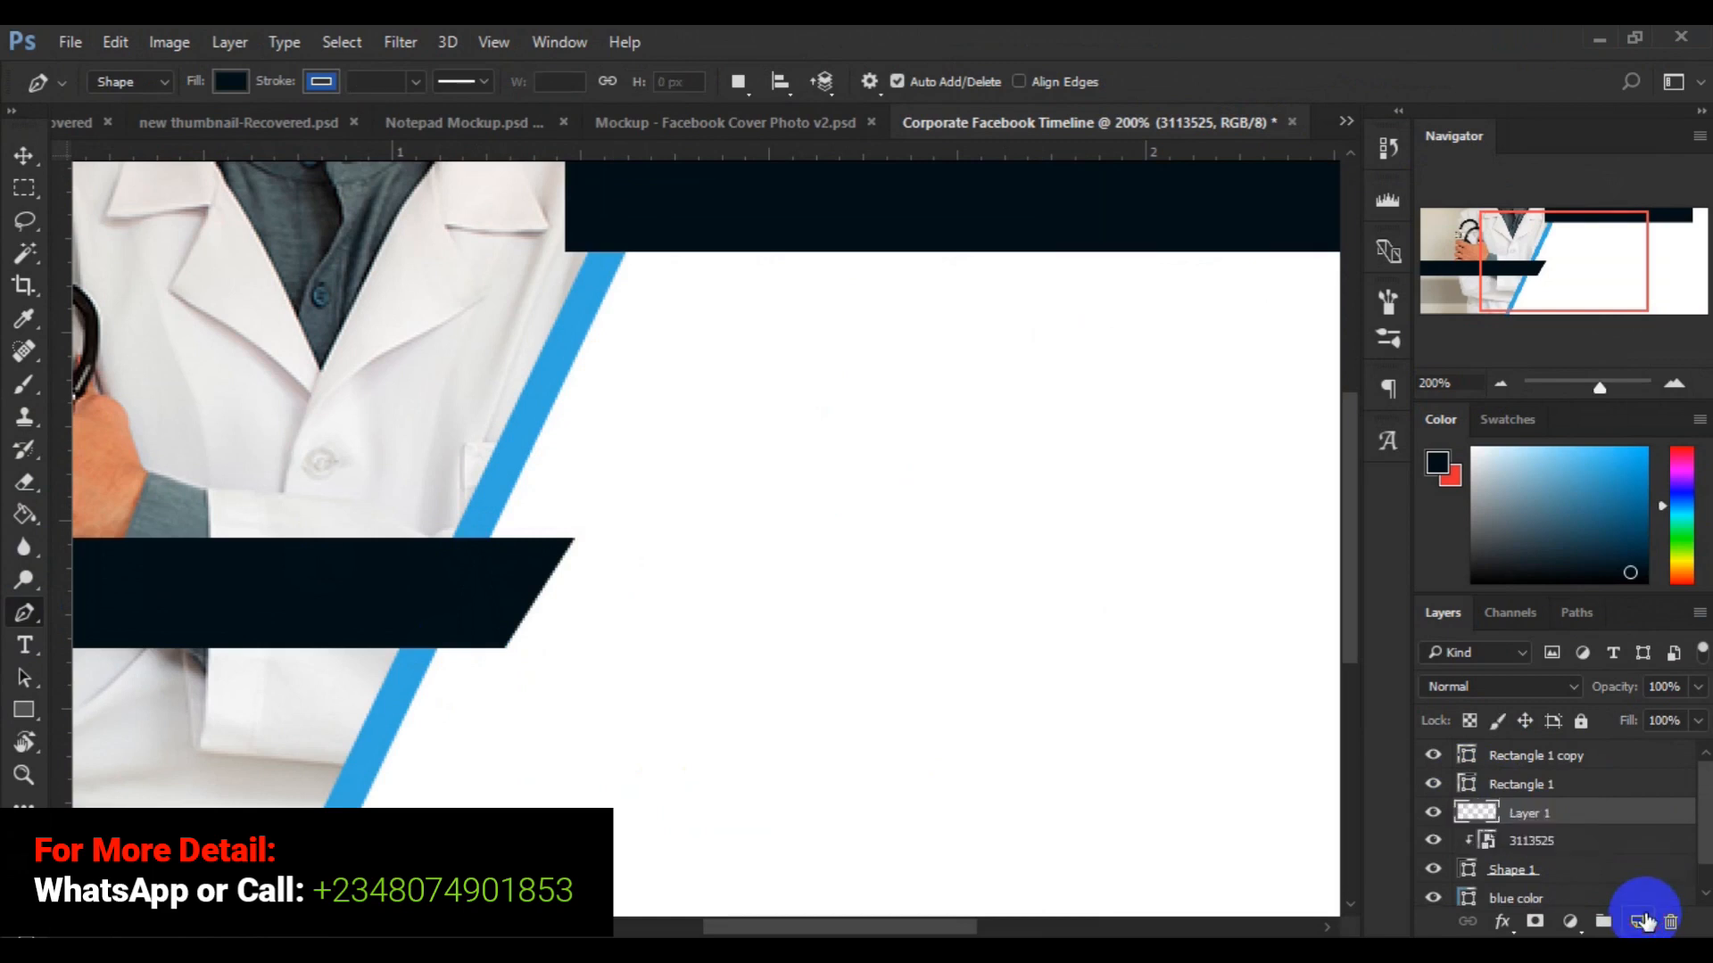
left_click(572, 540)
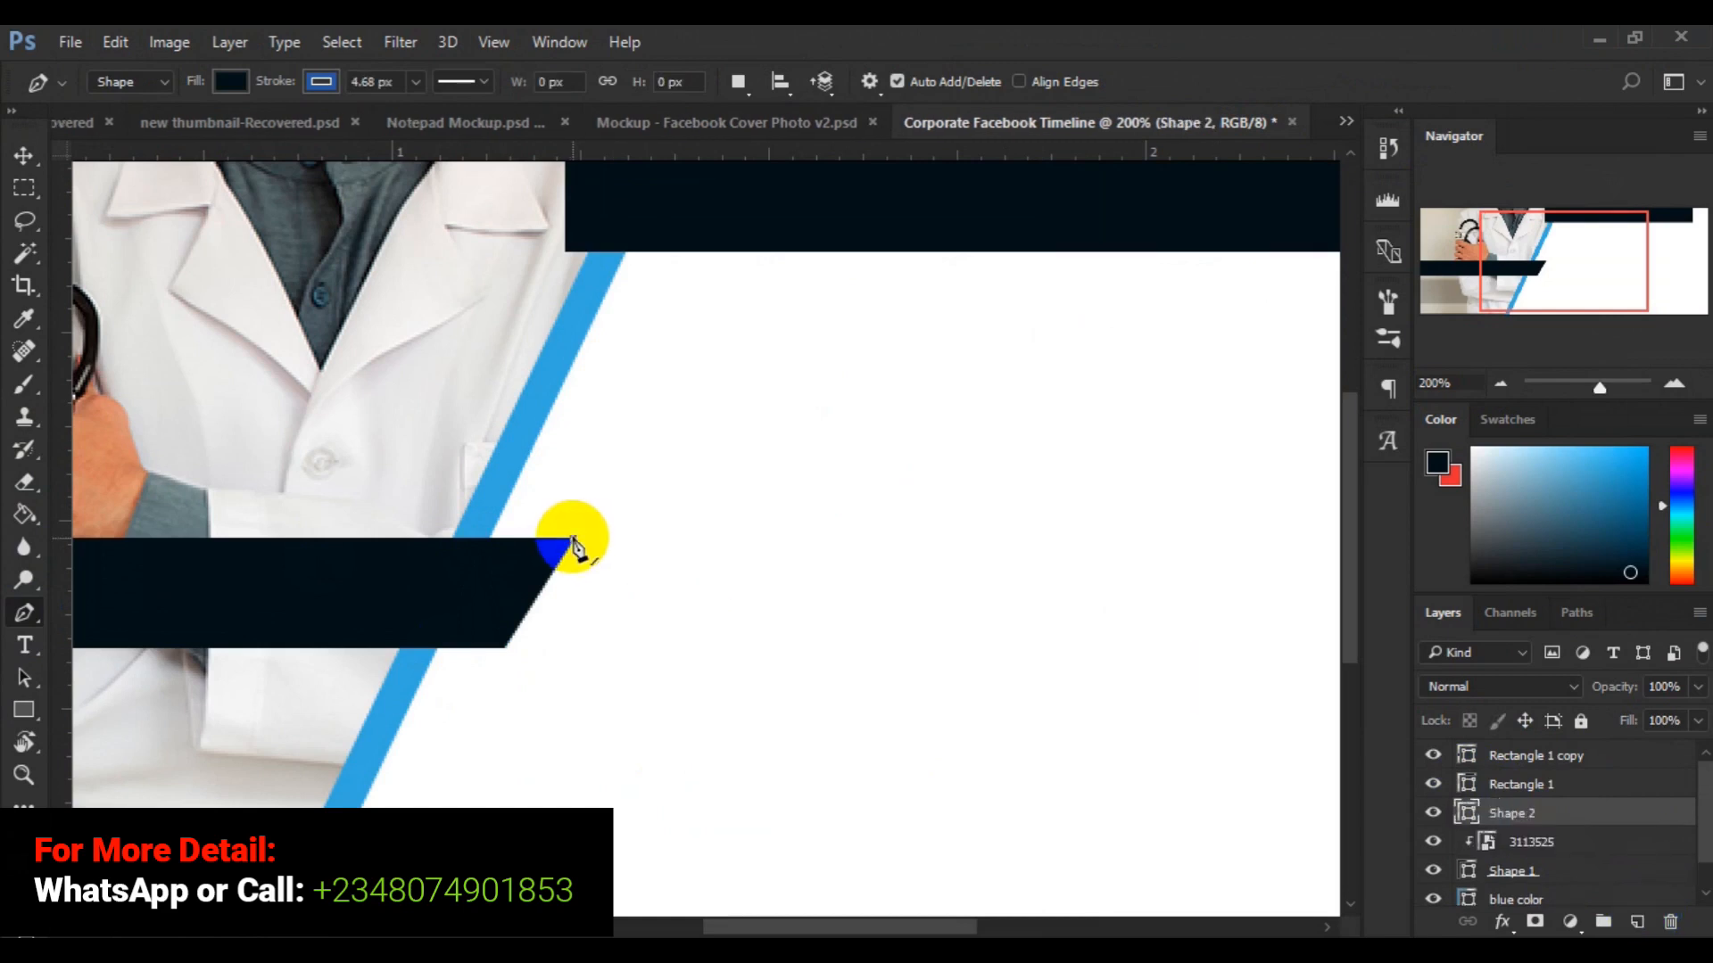
left_click(526, 456)
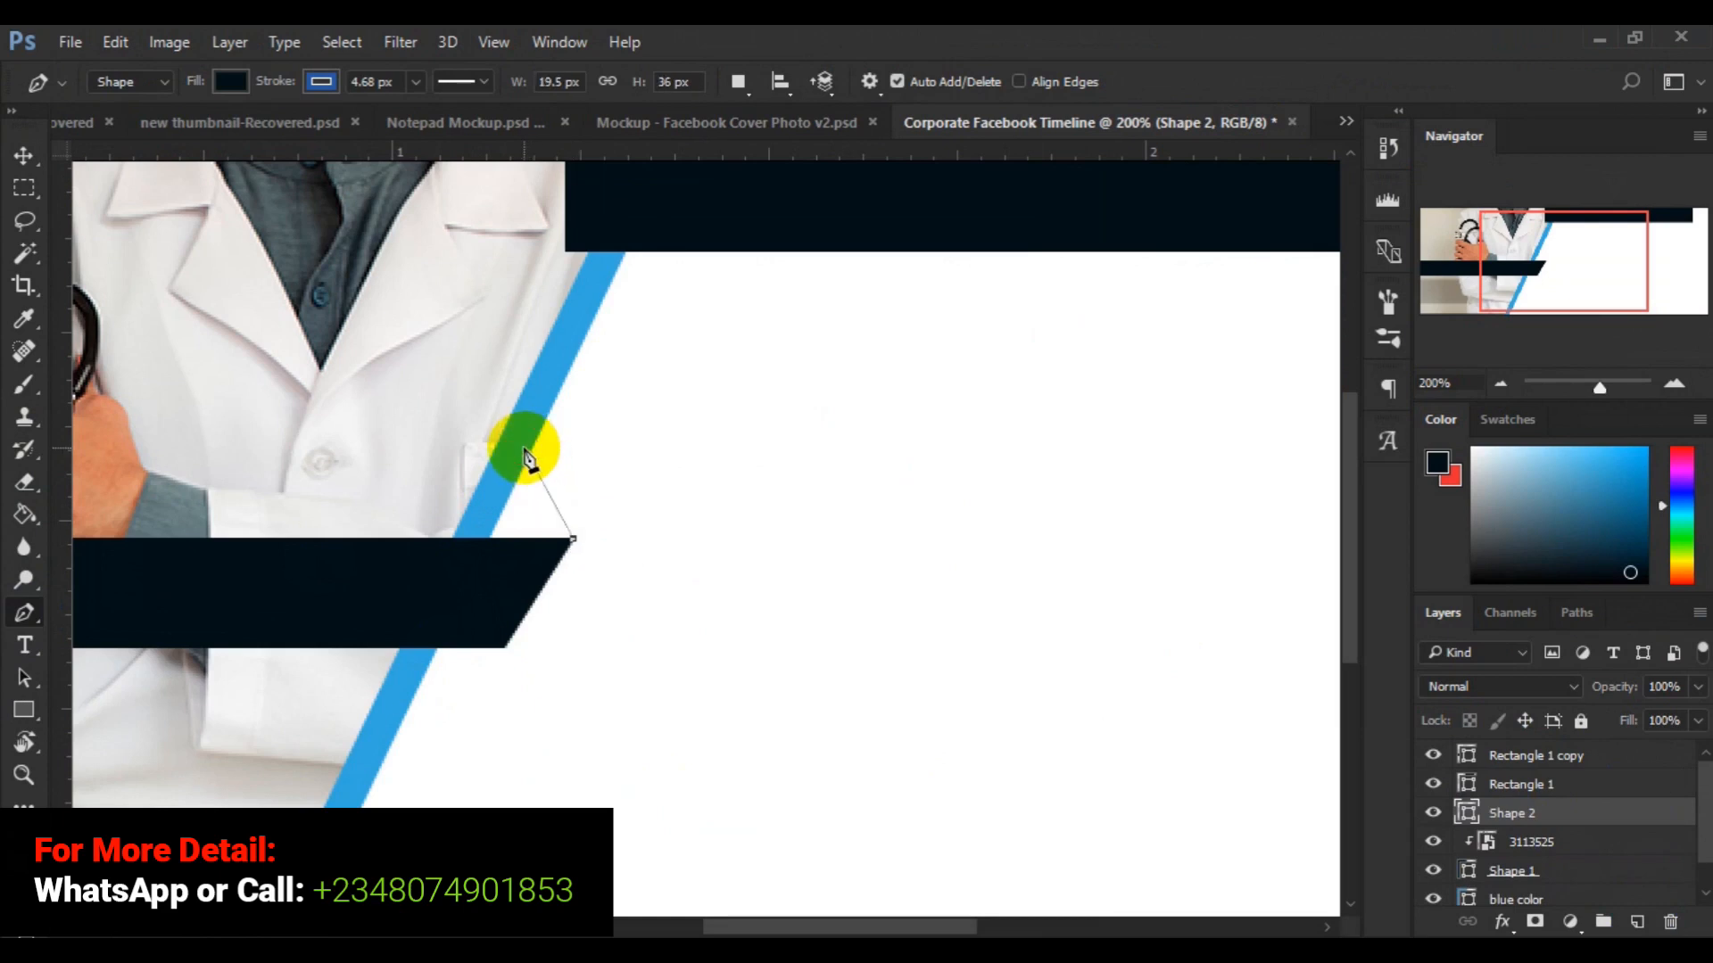
left_click(465, 548)
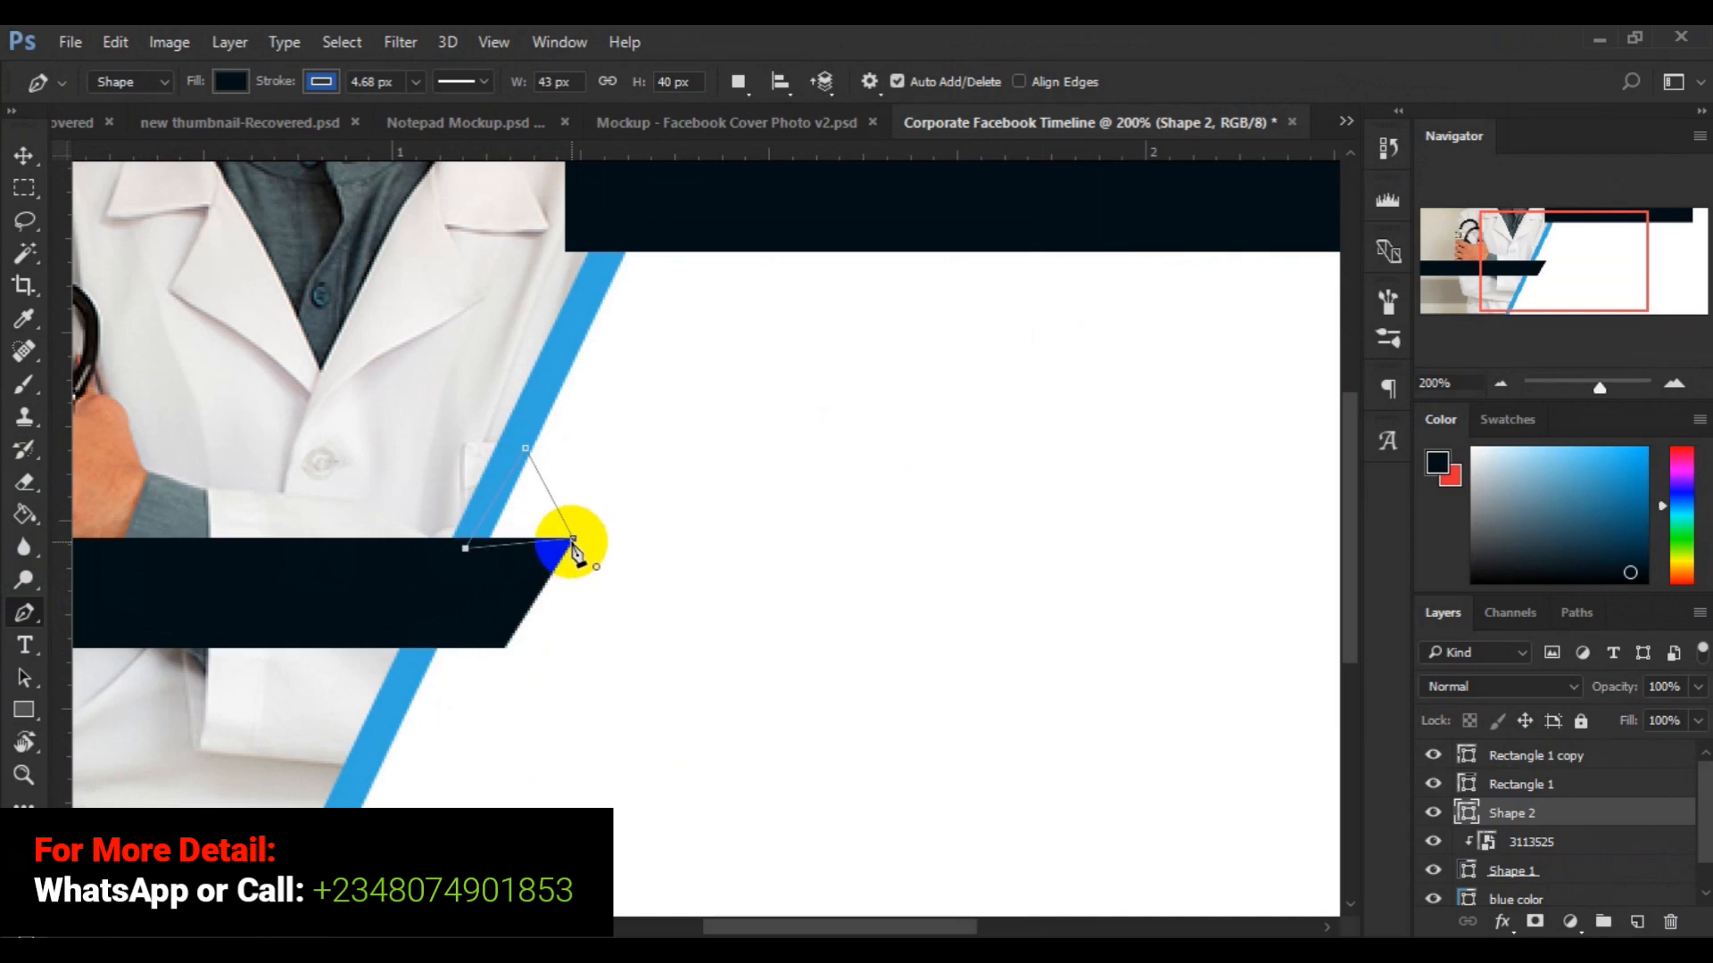
left_click(574, 541)
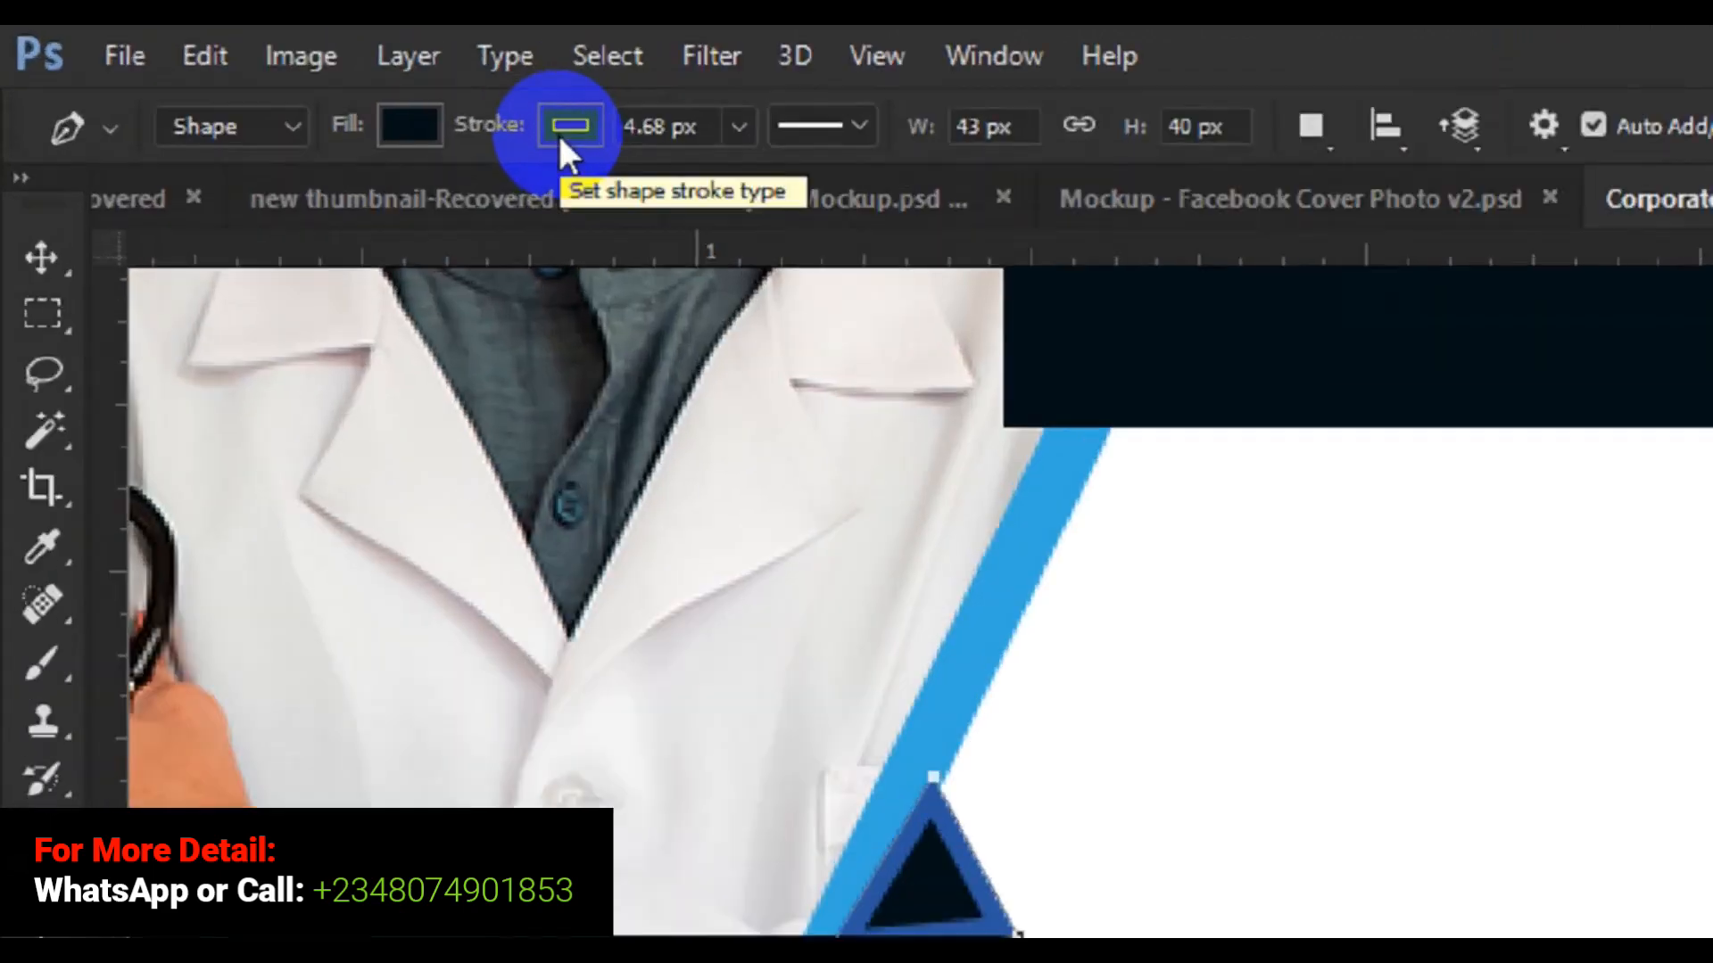
Remove the stroke from the small triangle, leaving only its fill.
left_click(317, 84)
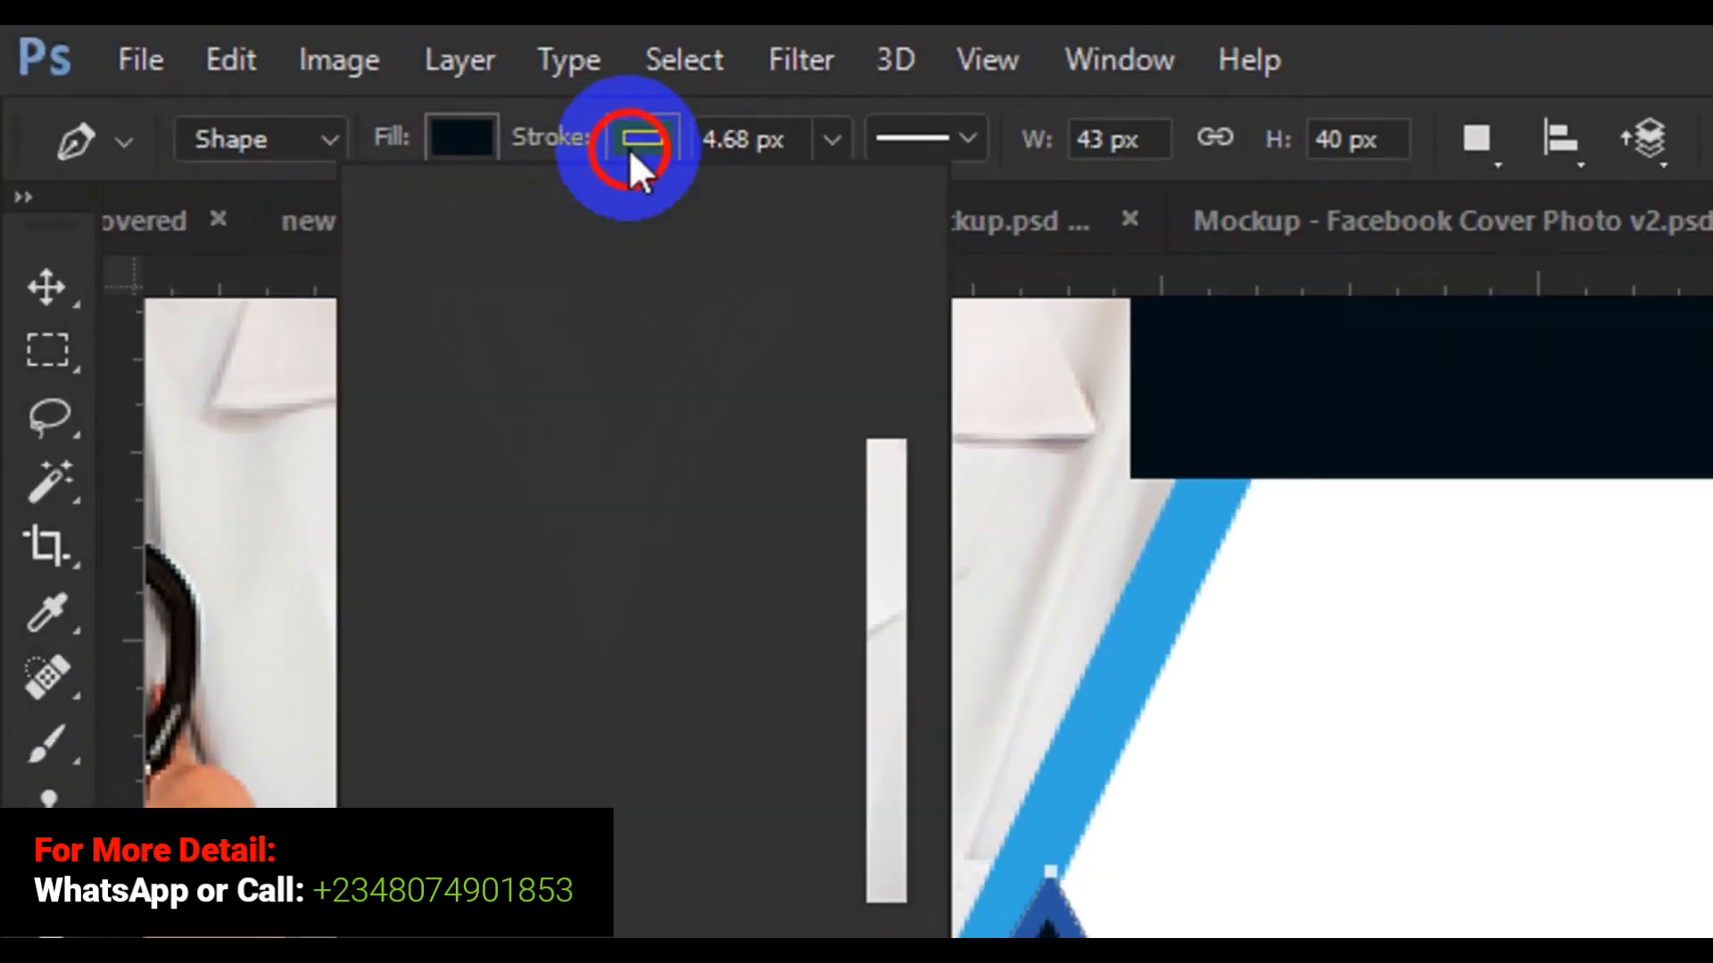
left_click(435, 234)
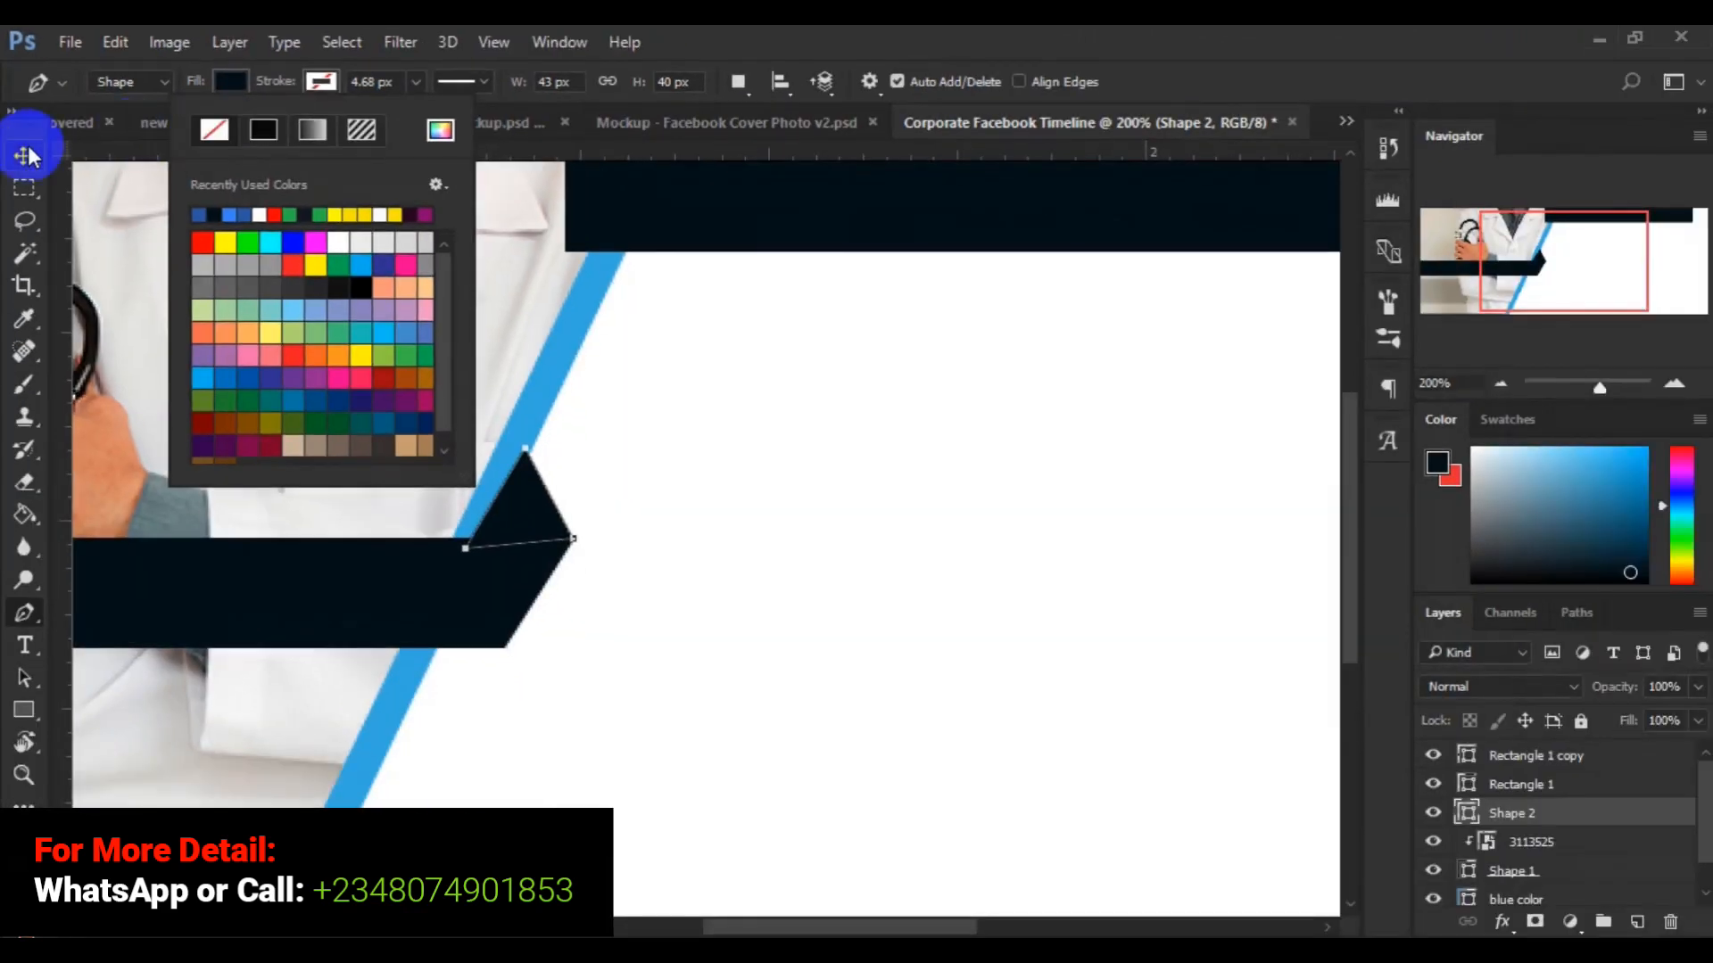
left_click(28, 166)
left_click(27, 166)
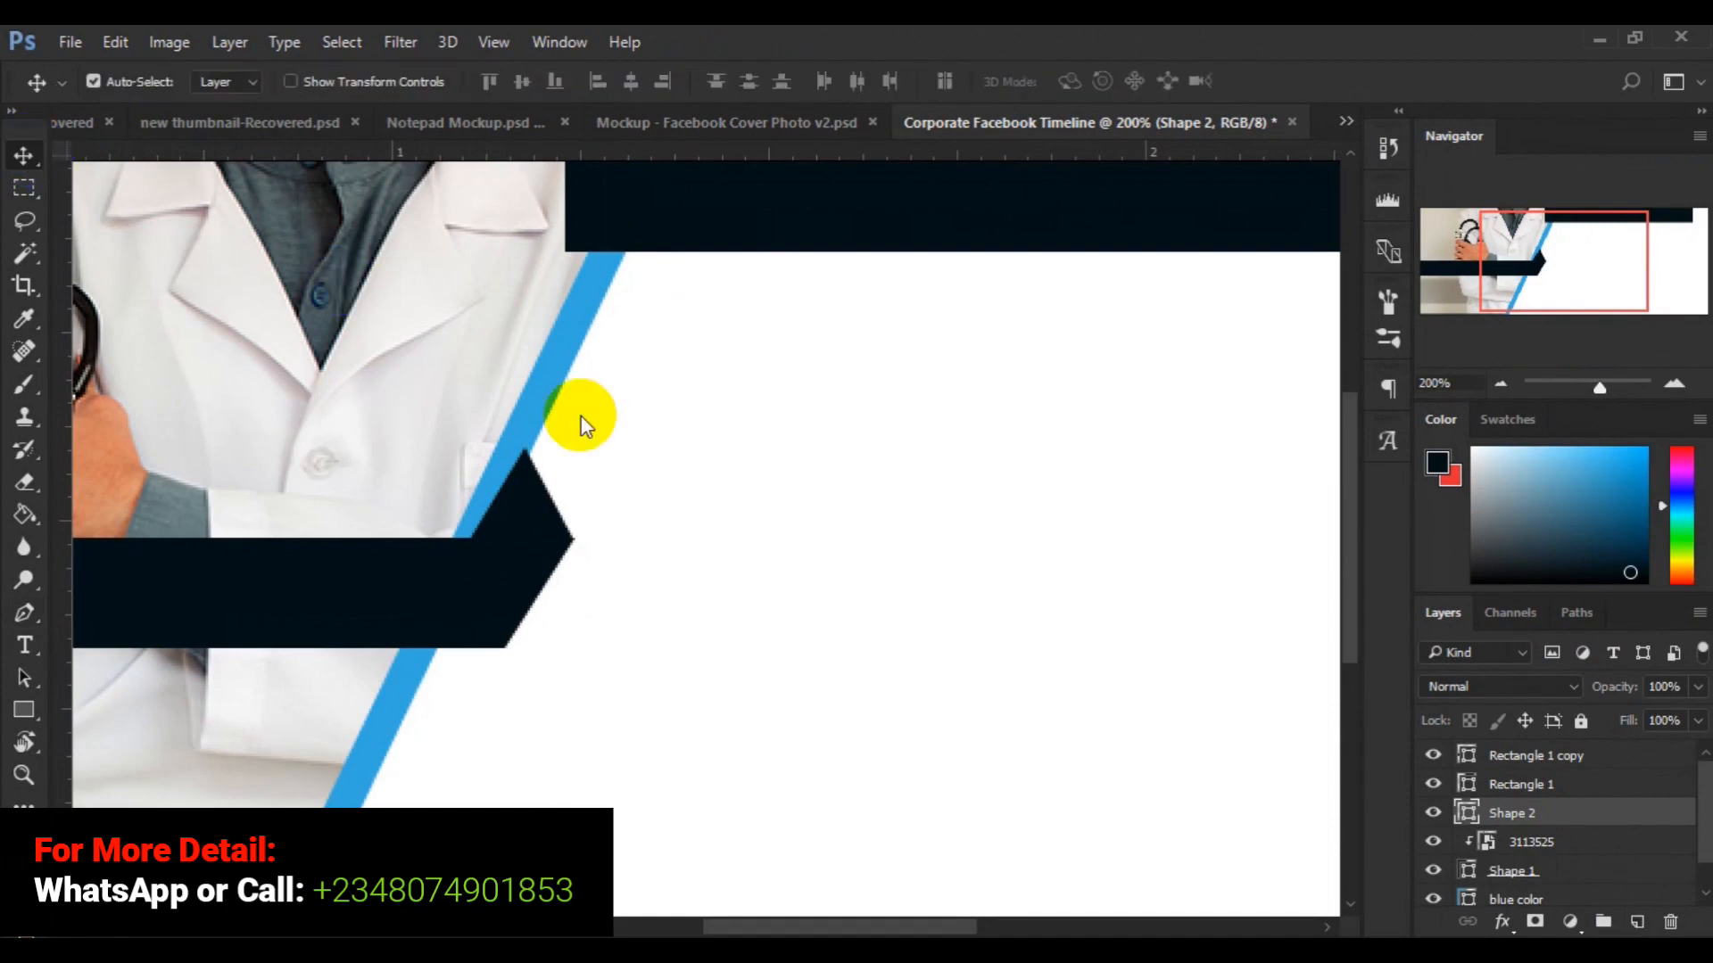
Set the fill color of the Shape 2 triangle to the darker blue #037bae.
left_click(1466, 814)
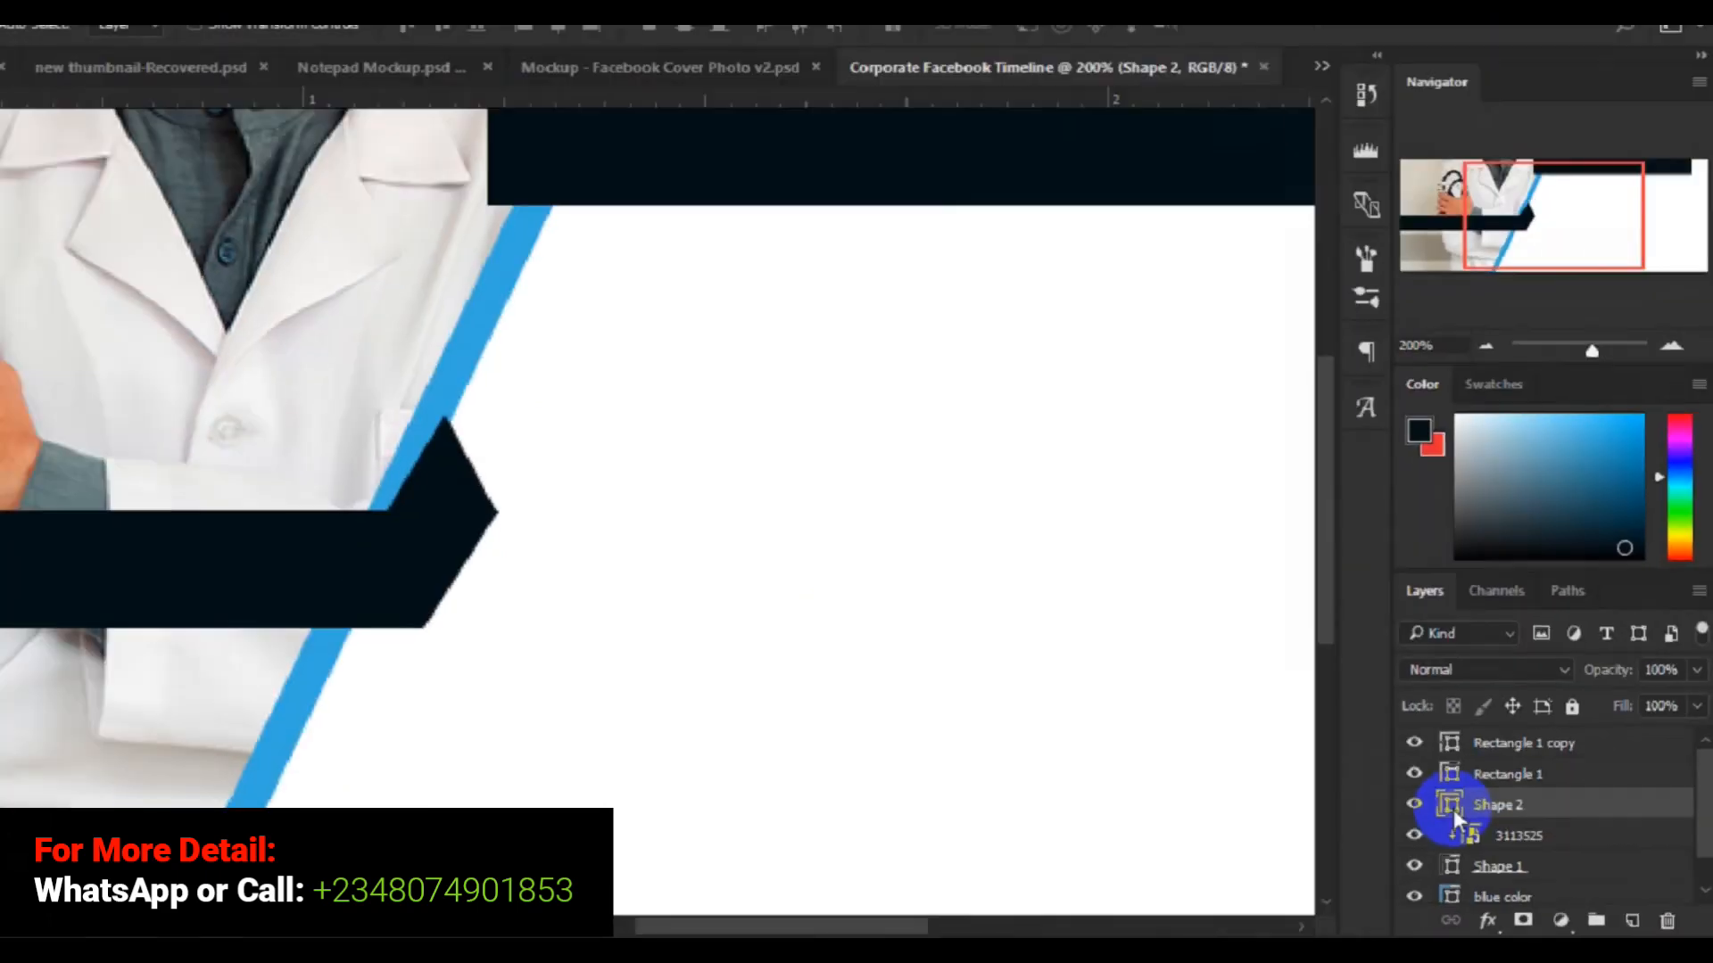
double_click(1451, 806)
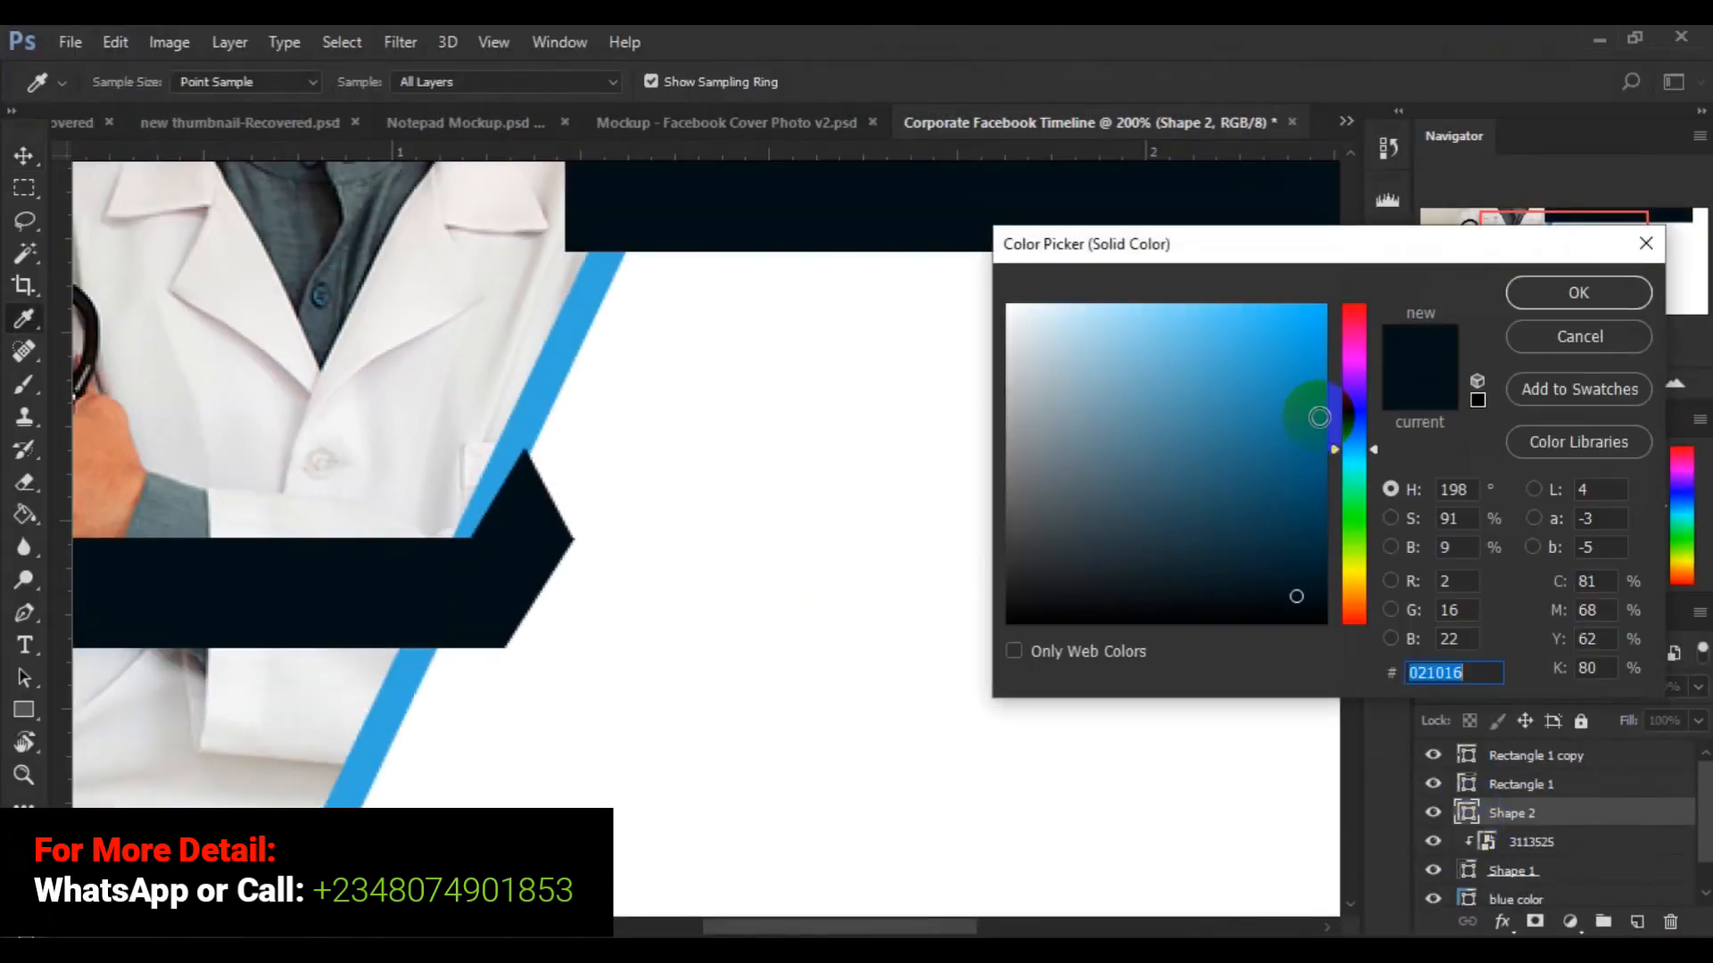
left_click_drag(1318, 417, 1313, 367)
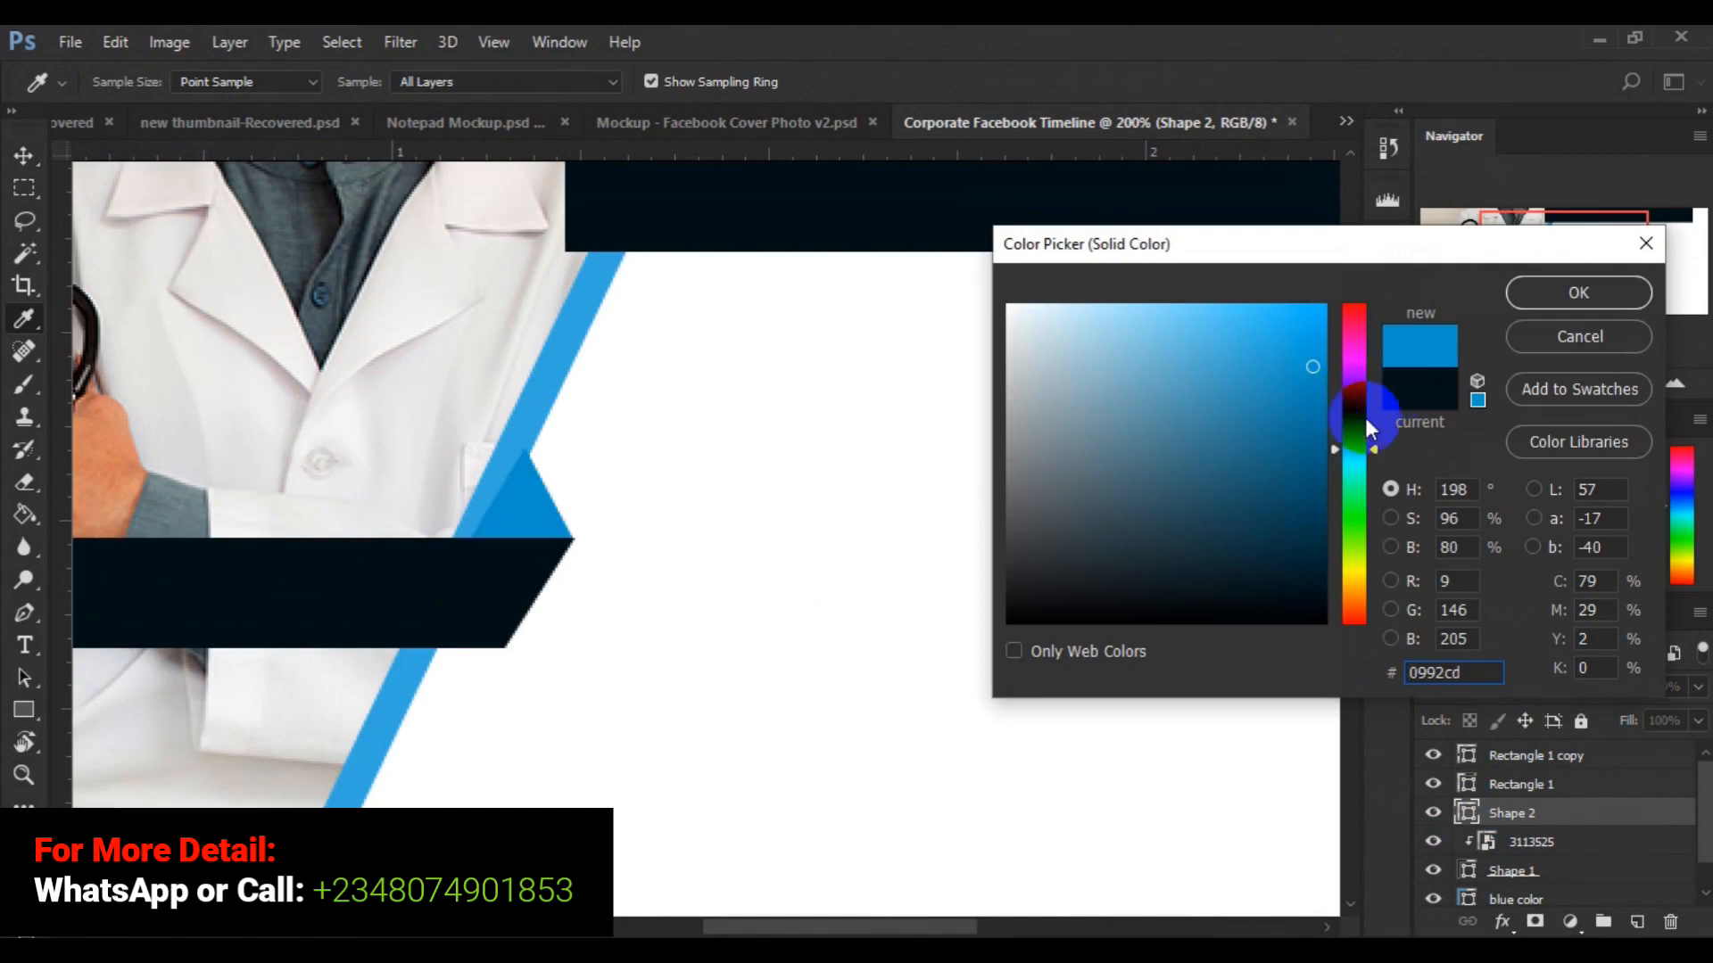
left_click(1321, 406)
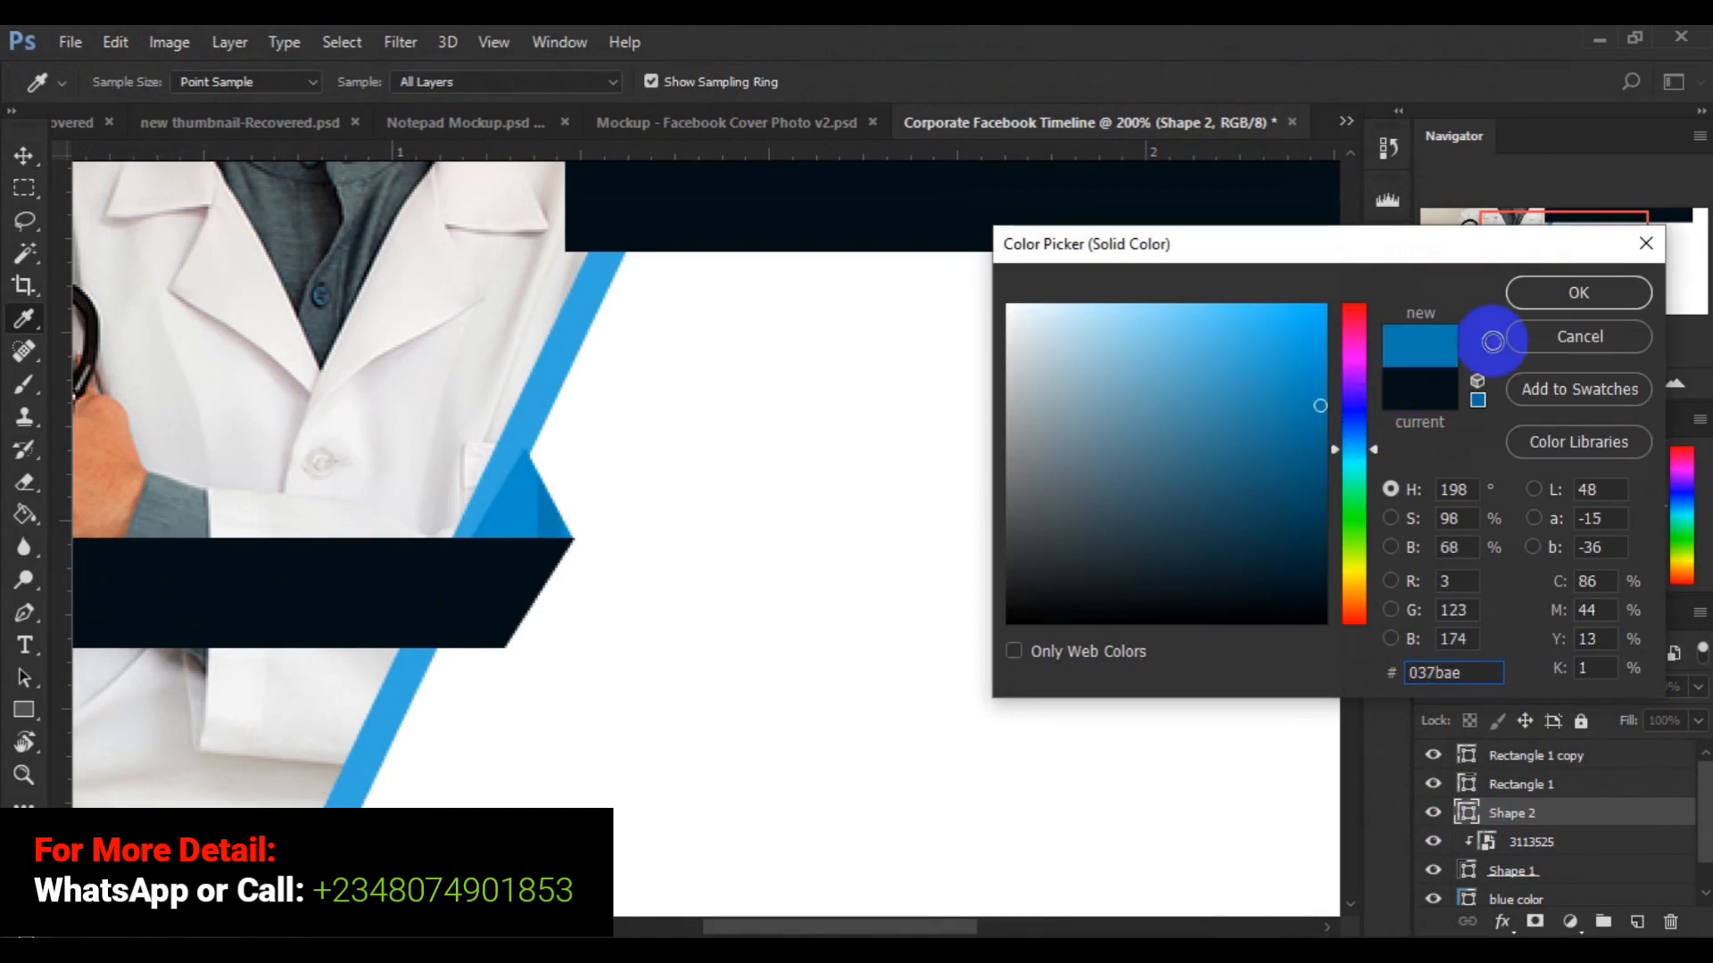
left_click(1576, 294)
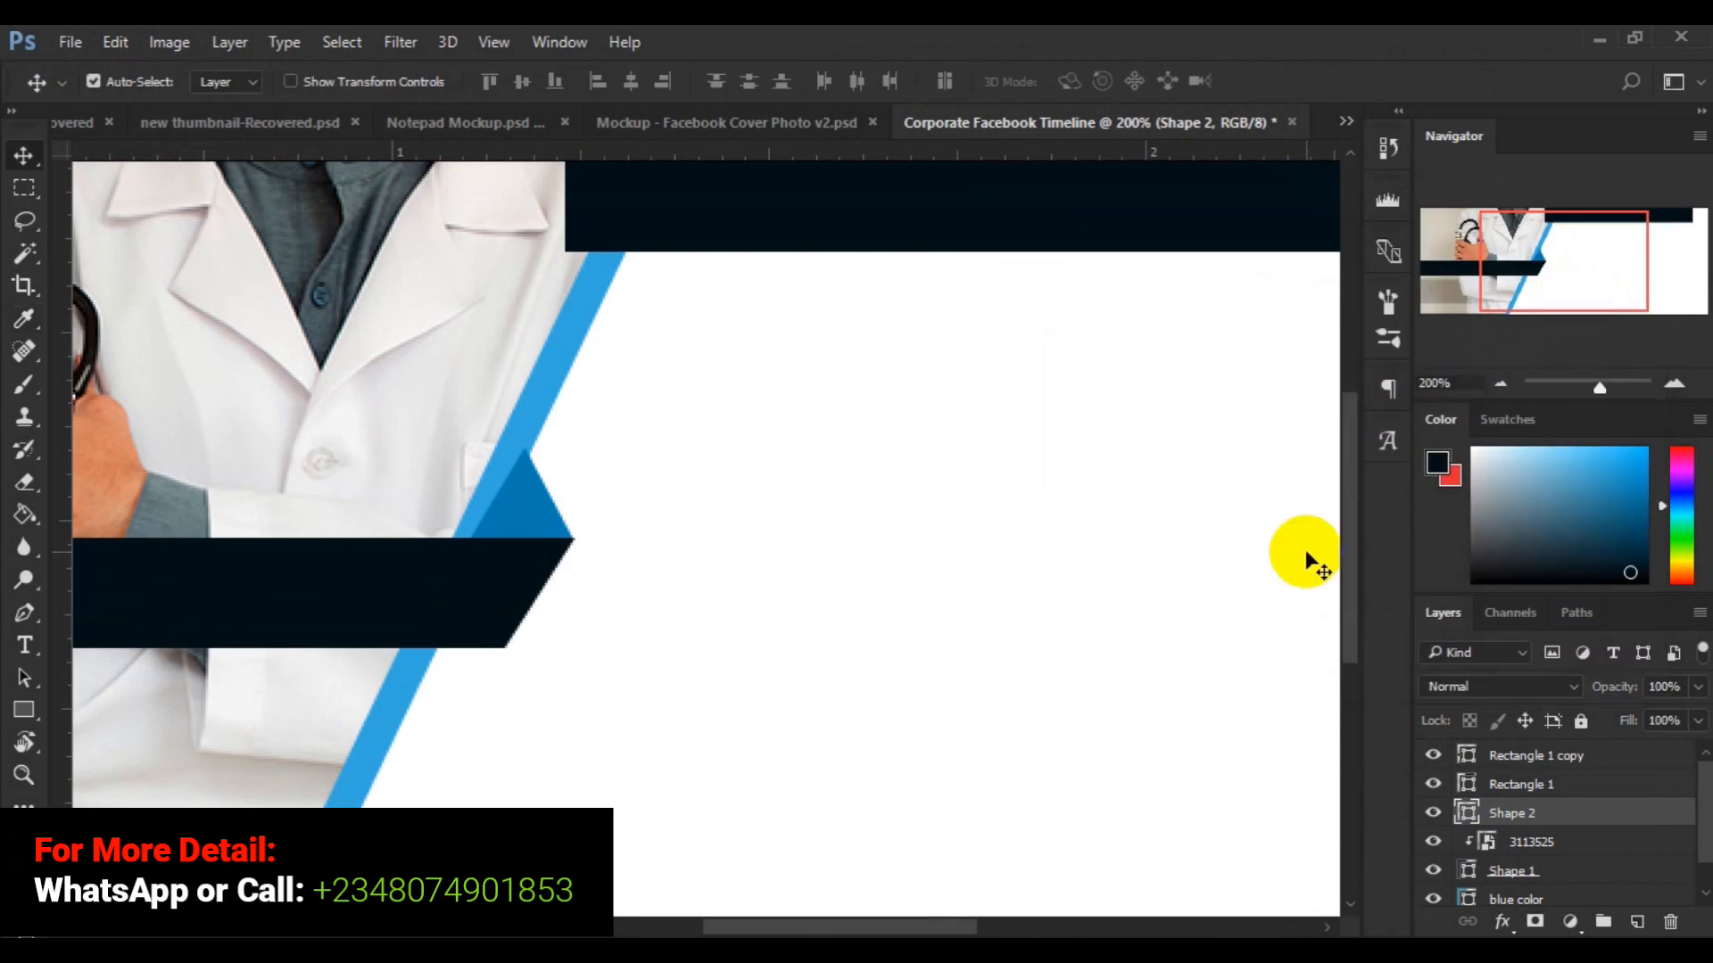
key("ctrl")
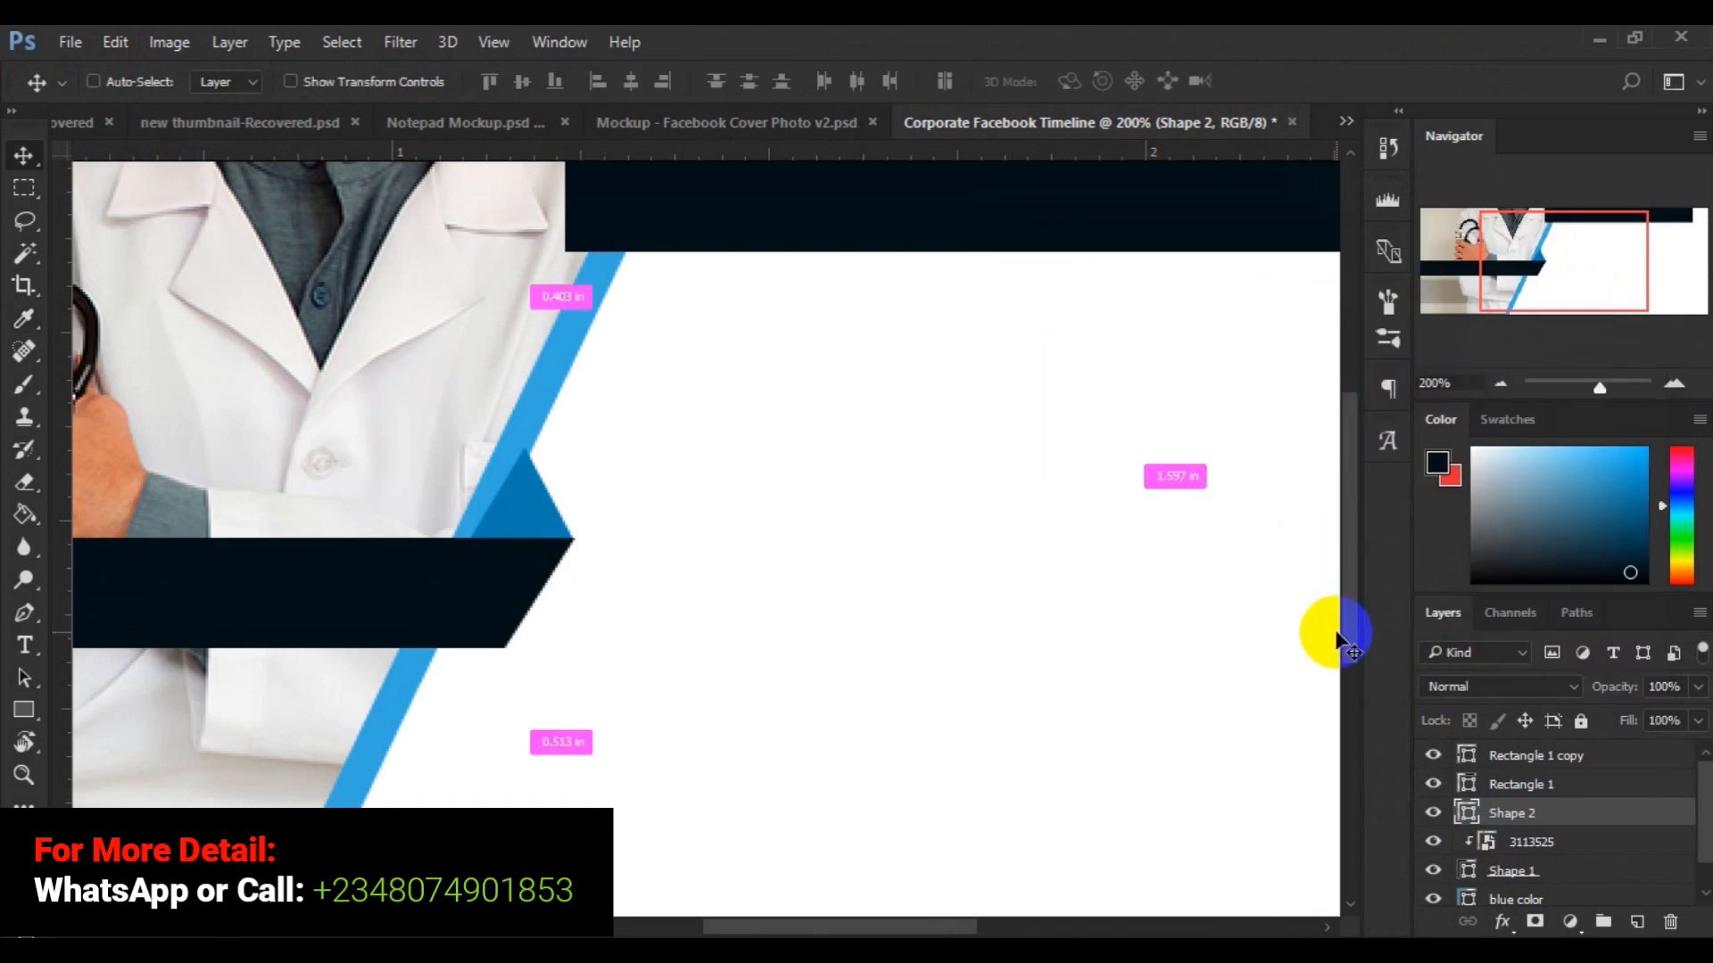
key("ctrl+0")
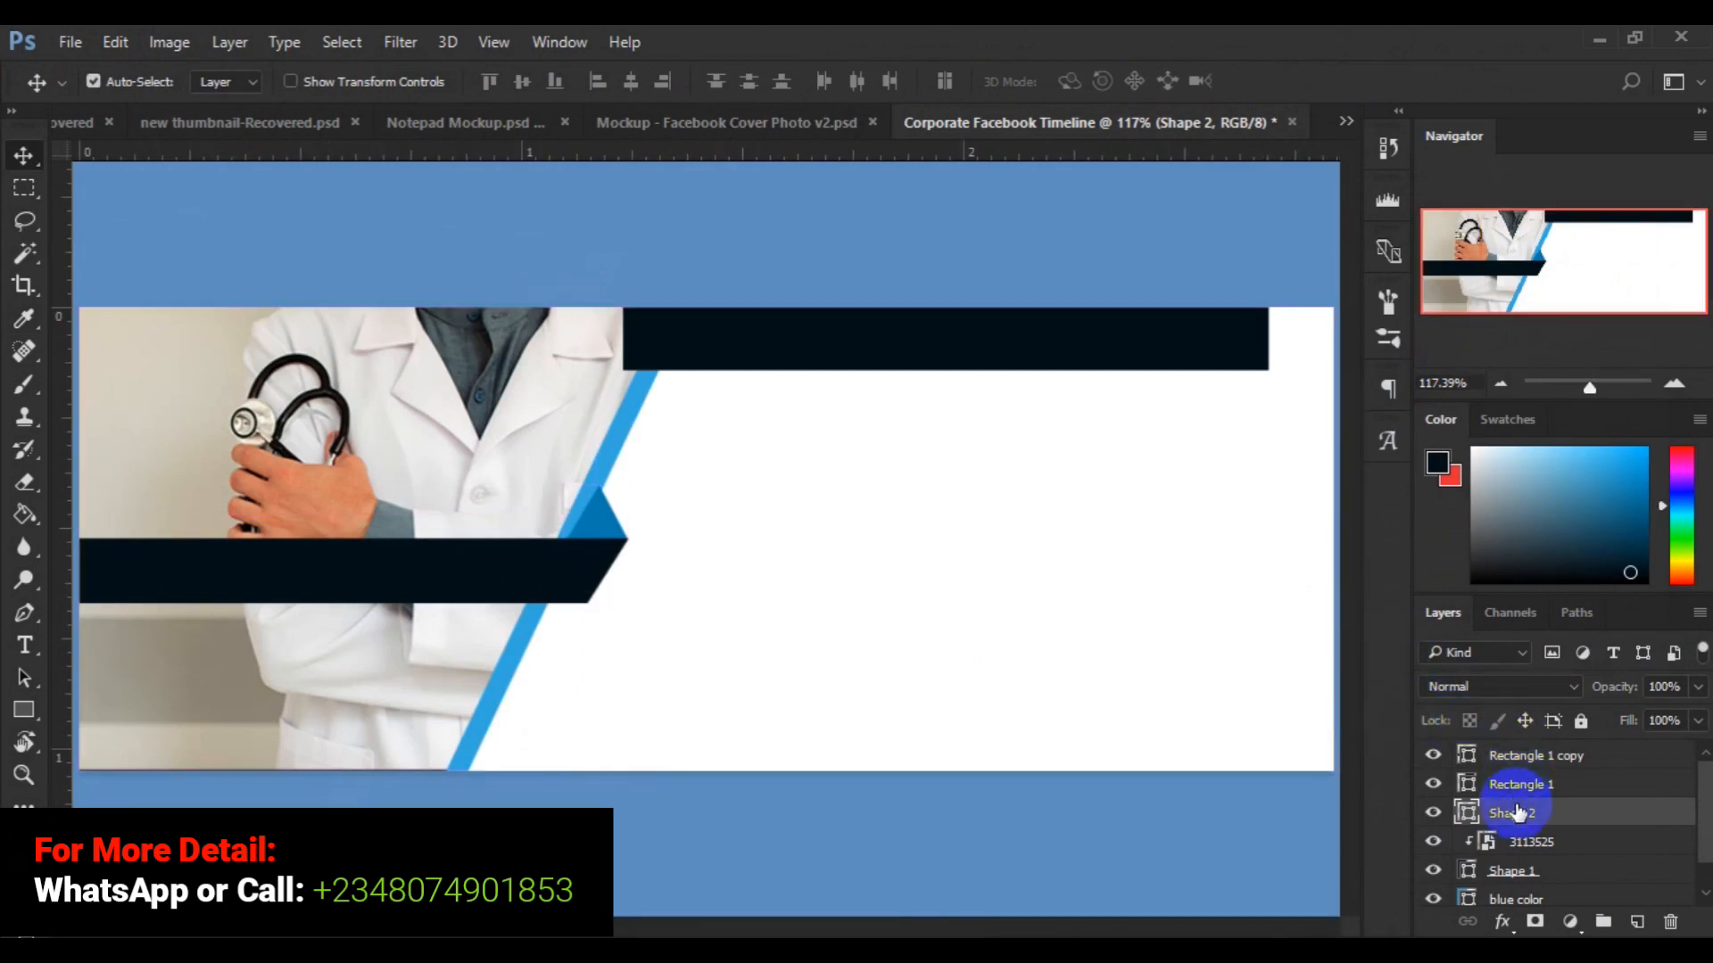
Move the Shape 2 triangle layer beneath the blue color layer, directly above Background.
left_click_drag(1704, 820, 1704, 848)
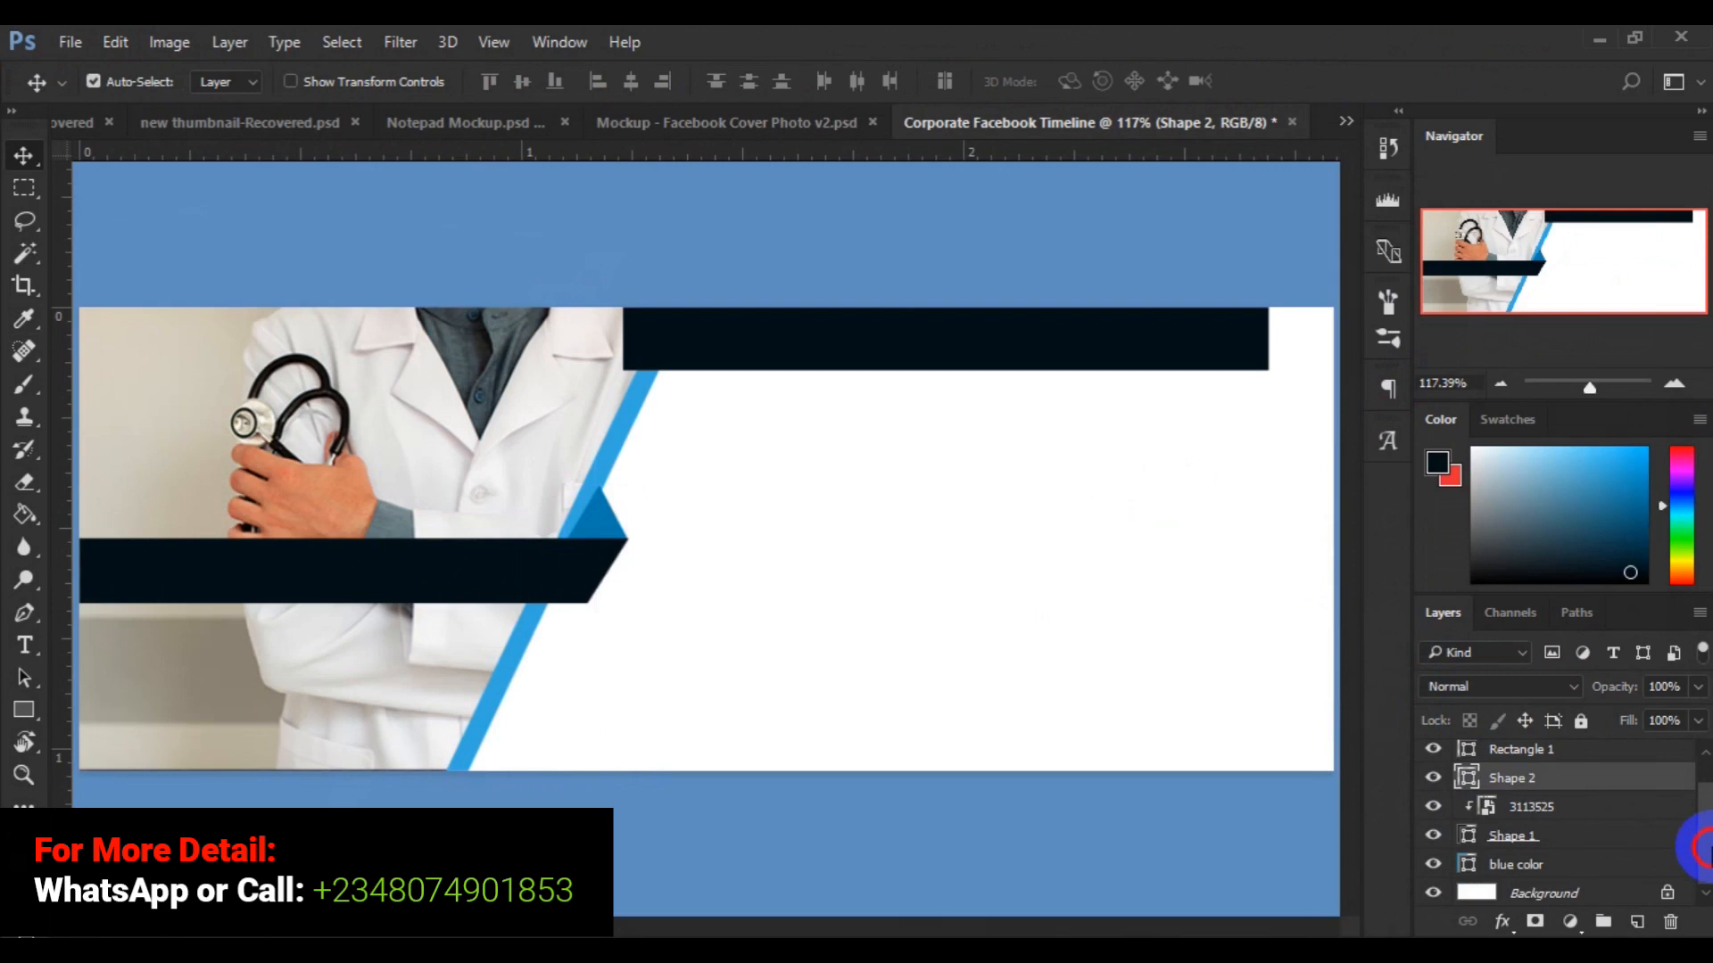
left_click_drag(1603, 782, 1596, 866)
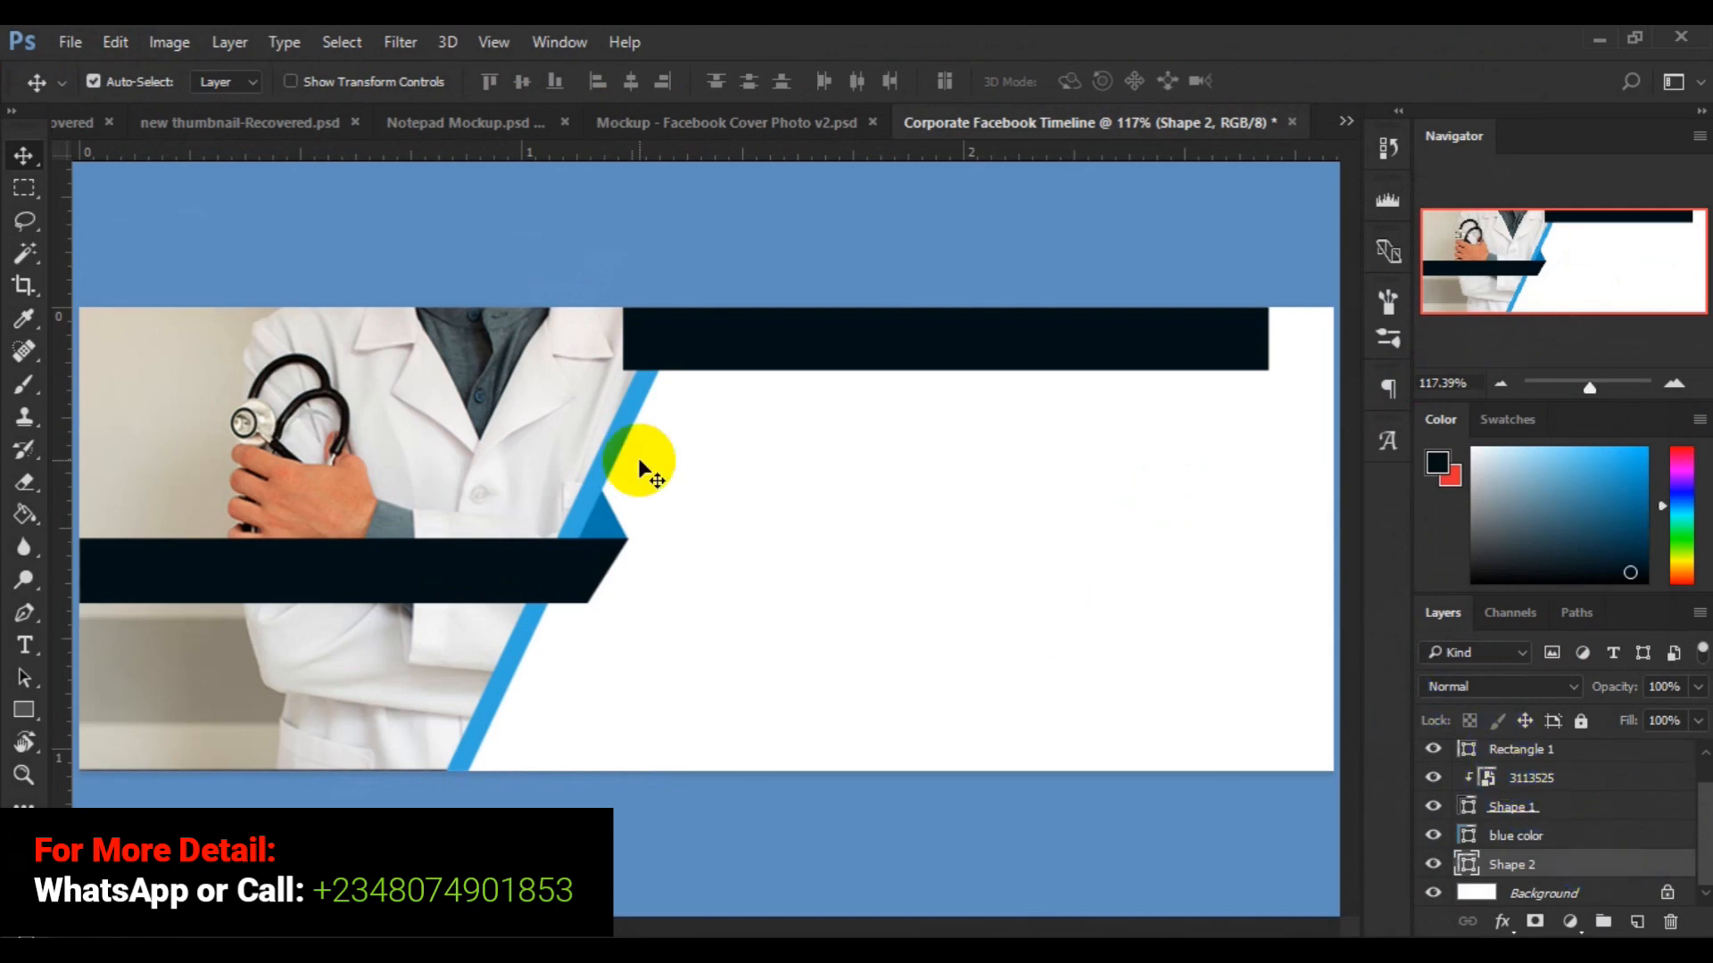
left_click(604, 457)
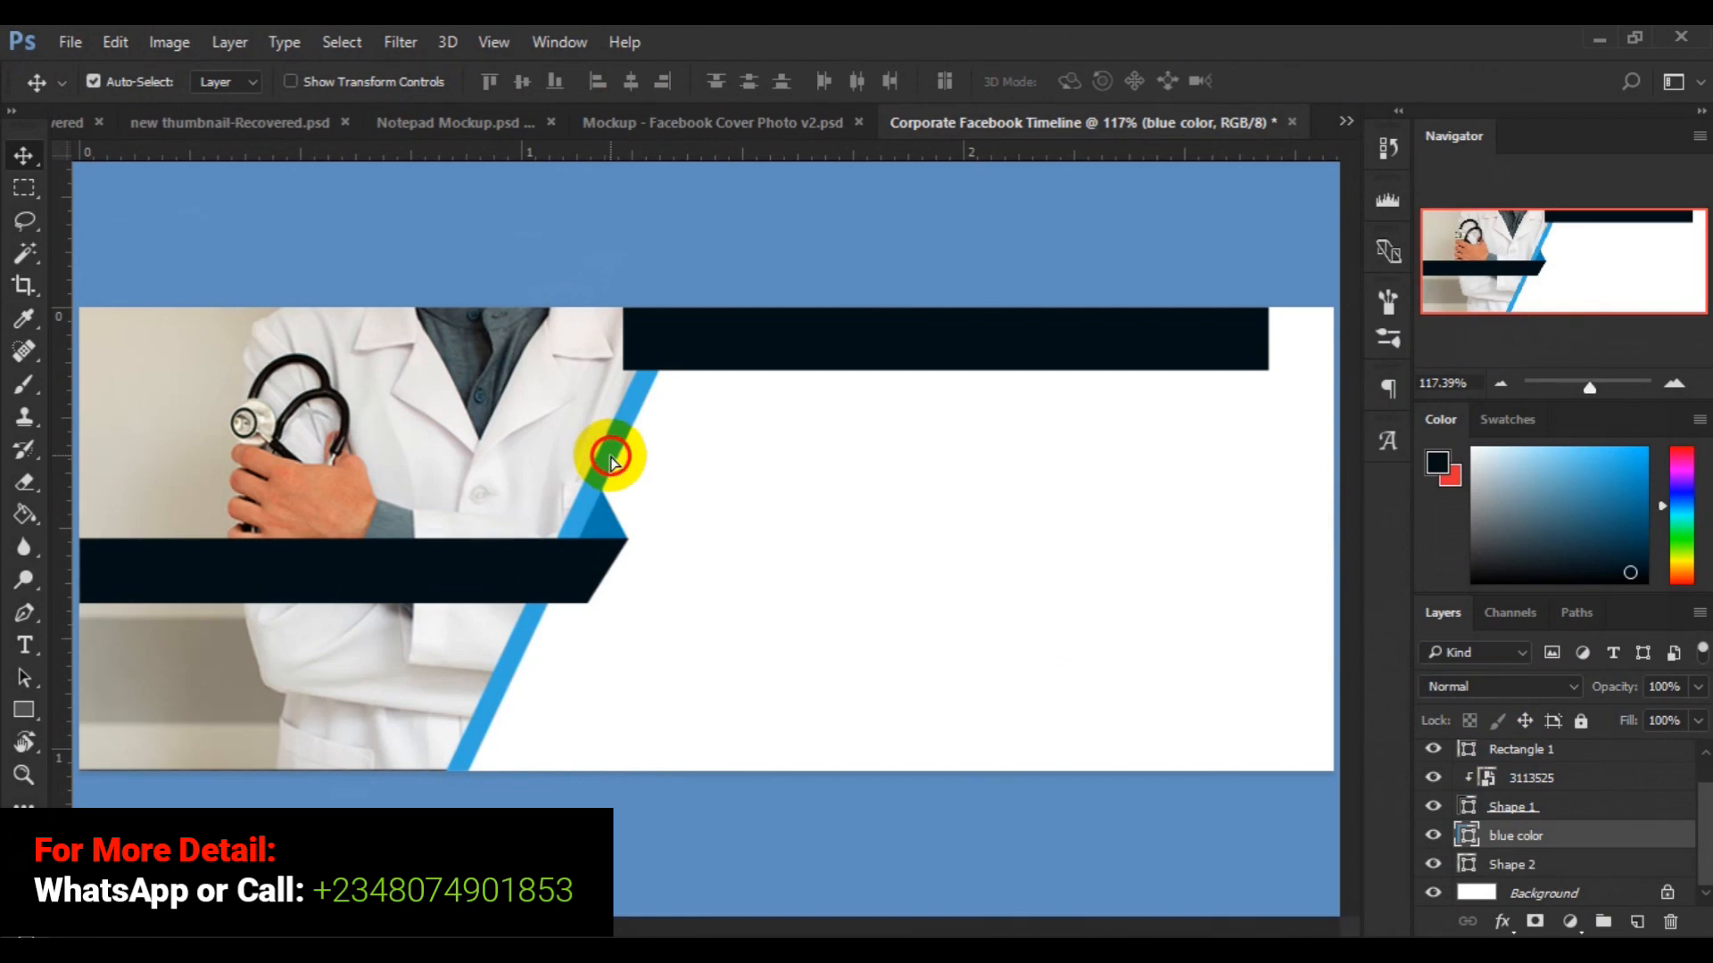
left_click_drag(610, 460, 609, 461)
Nudge the lower dark bar, Rectangle 1 copy, slightly up and left so its tip lines up with the triangle.
key("ctrl")
key("ctrl+plus")
left_click(568, 533)
key("ctrl+j")
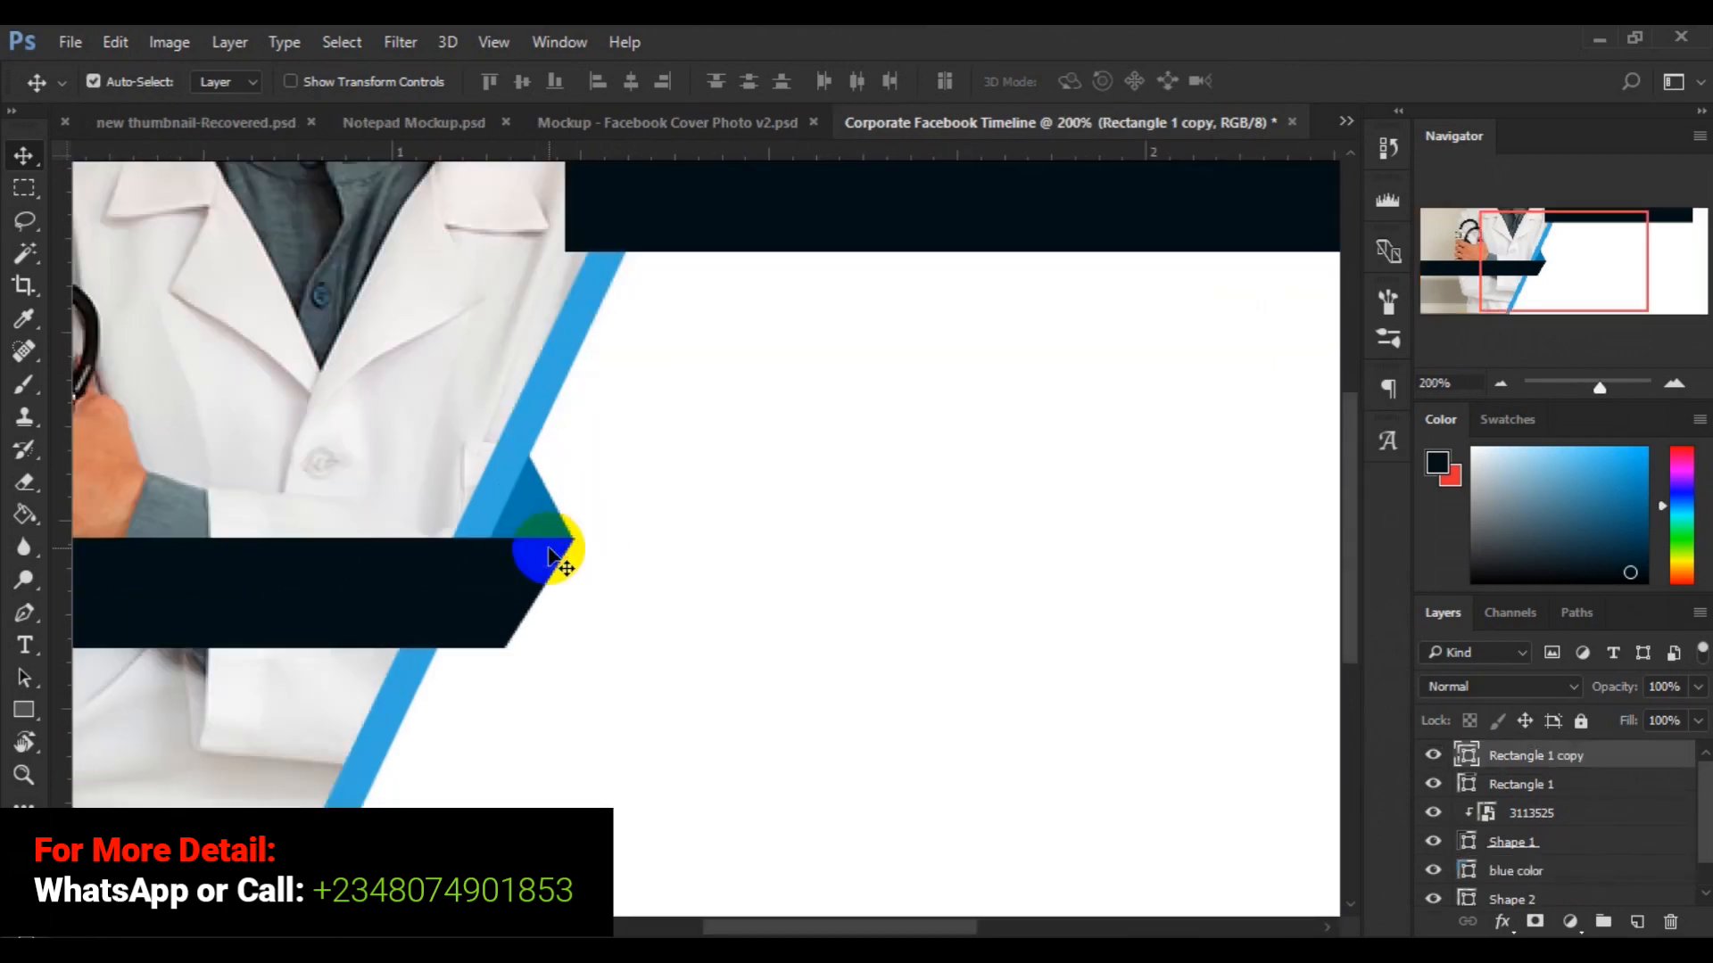
key("Up")
key("Up")
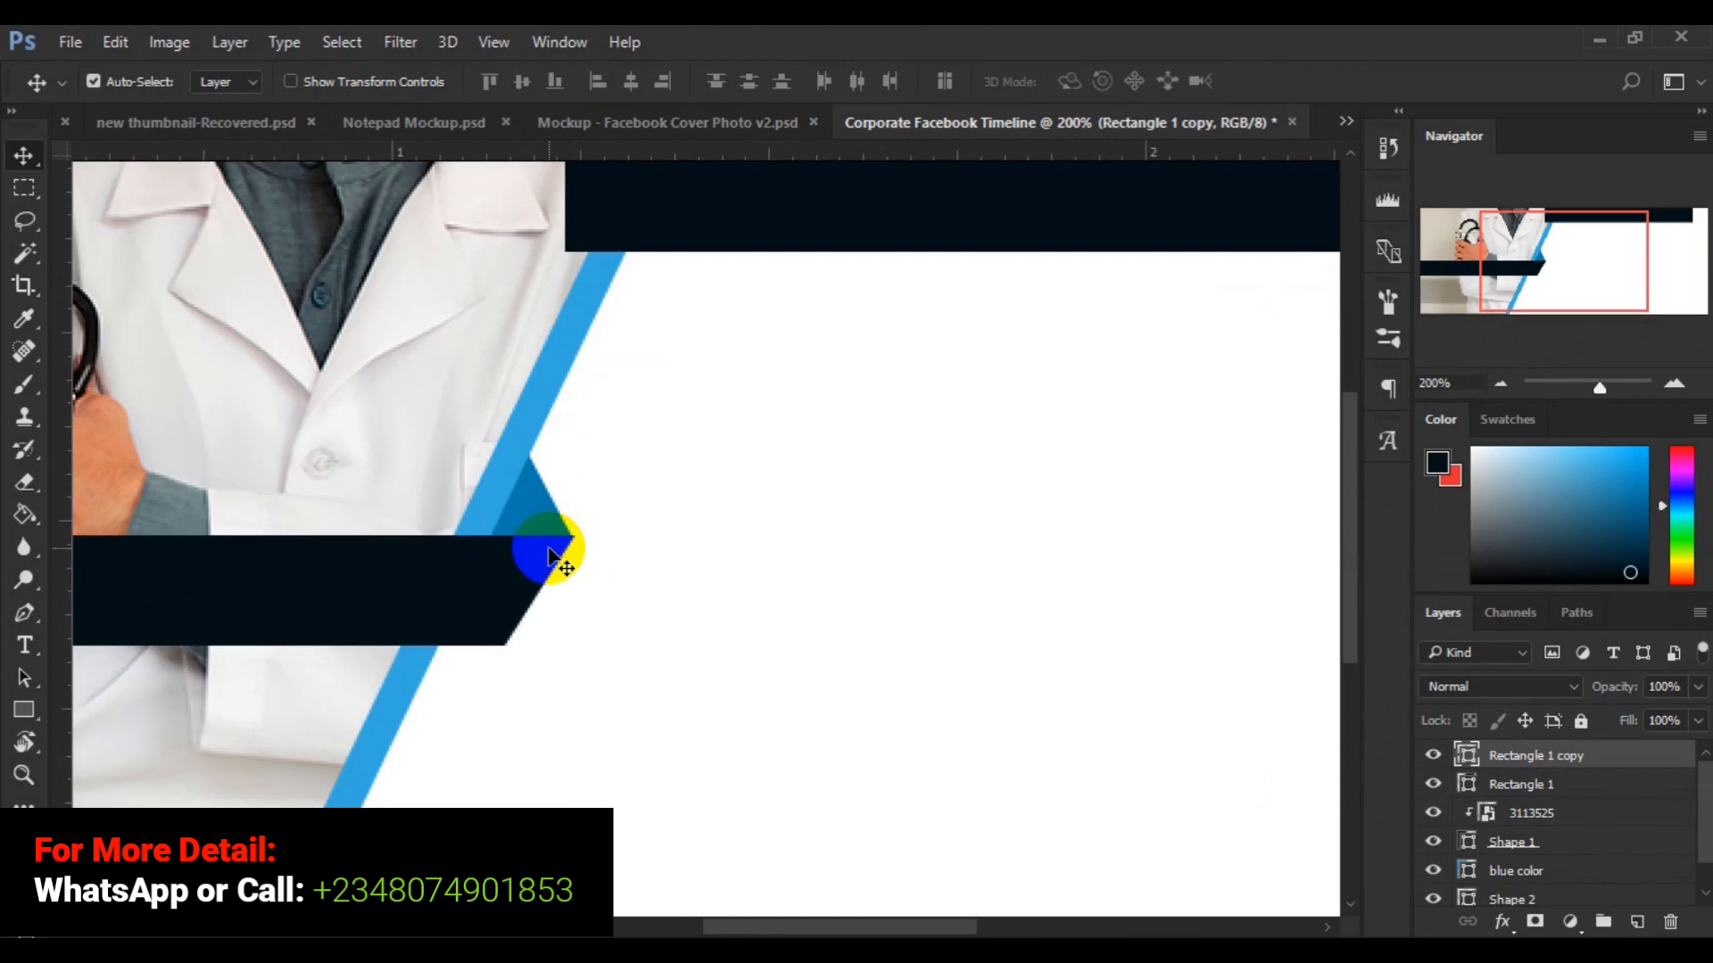
key("Left")
key("Left")
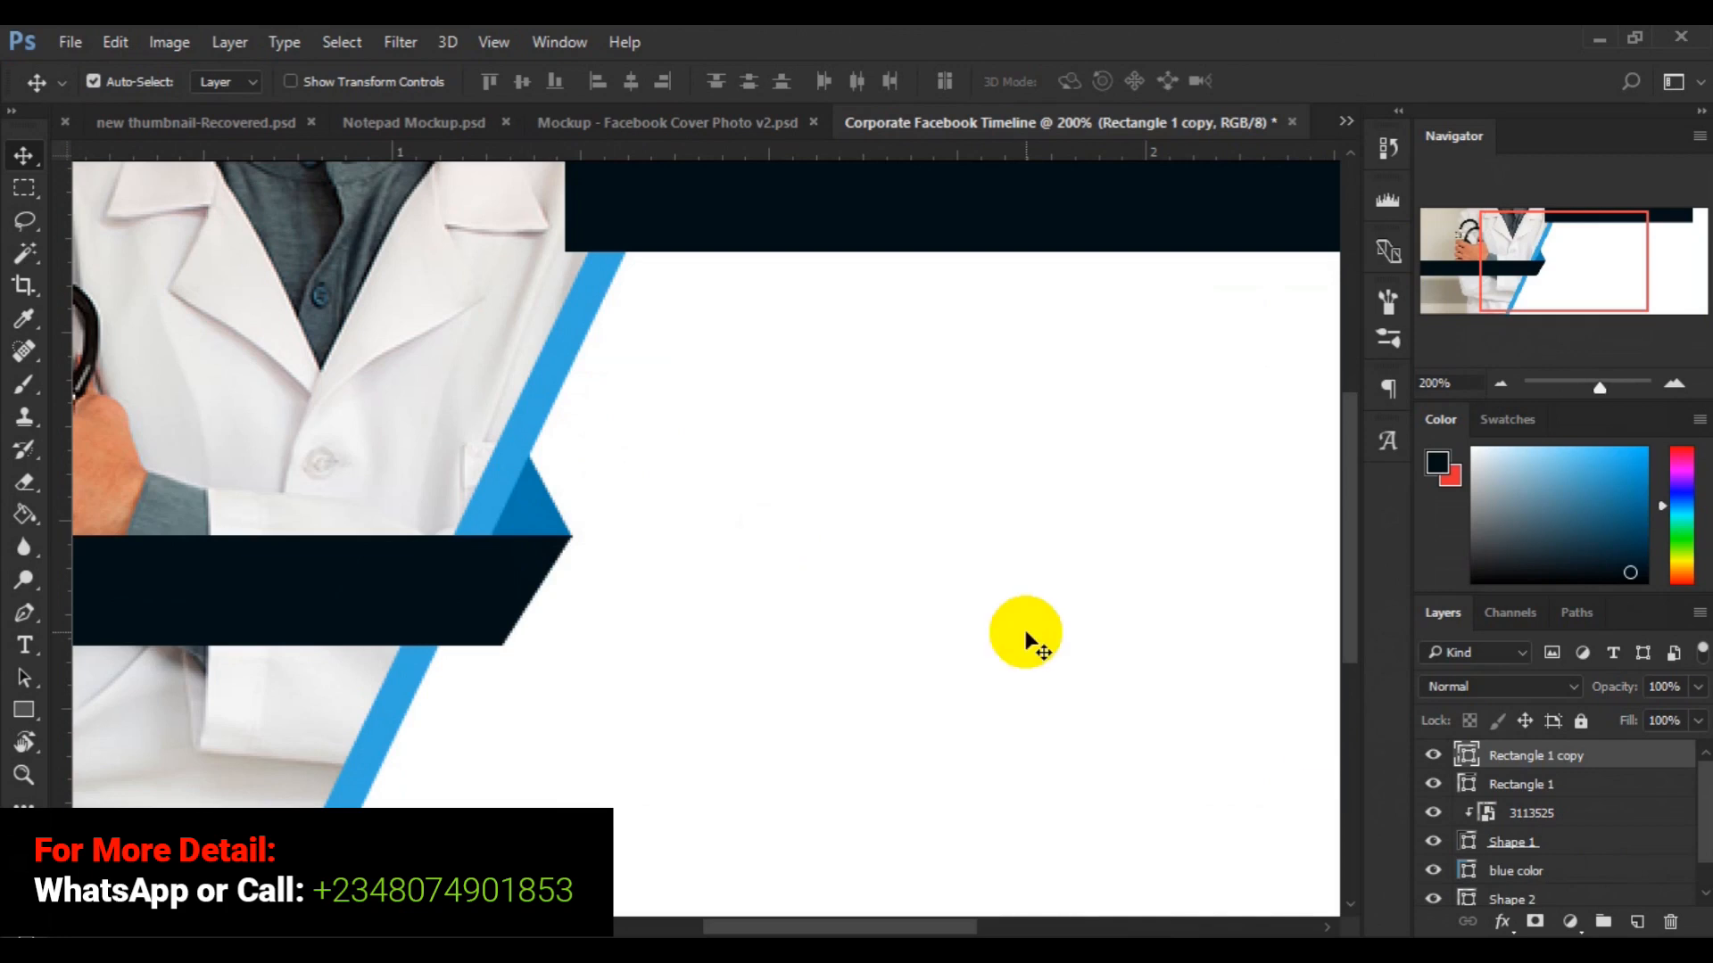
key("ctrl")
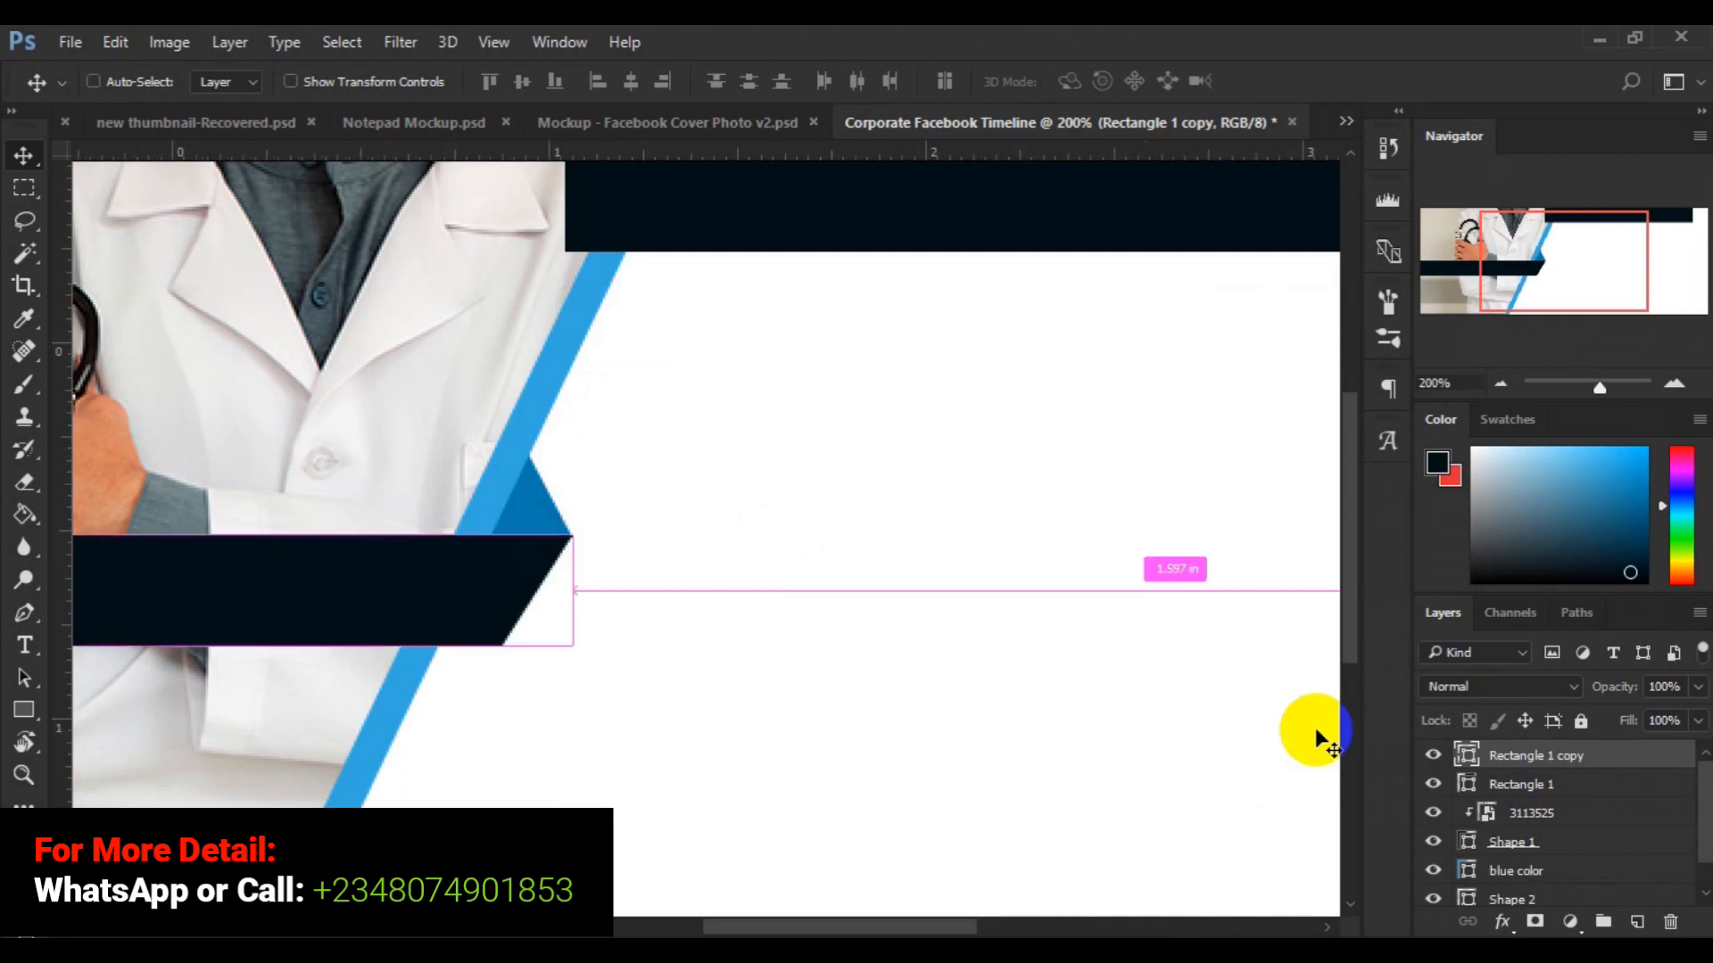
key("ctrl+minus")
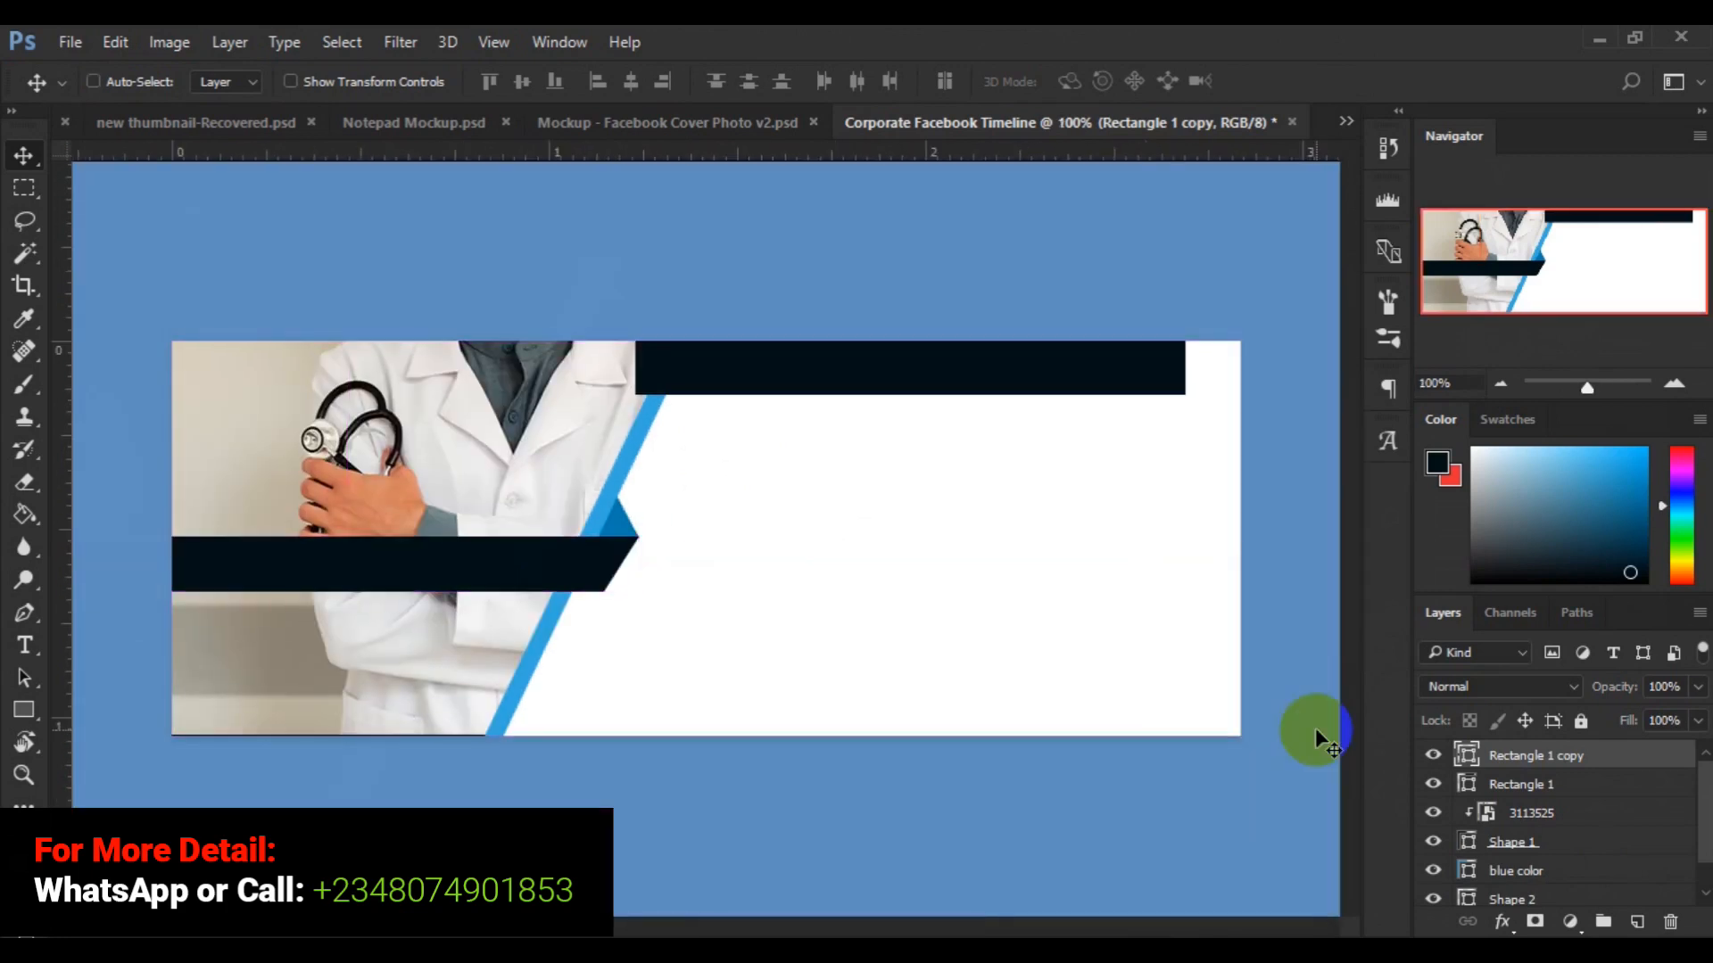
key("ctrl+minus")
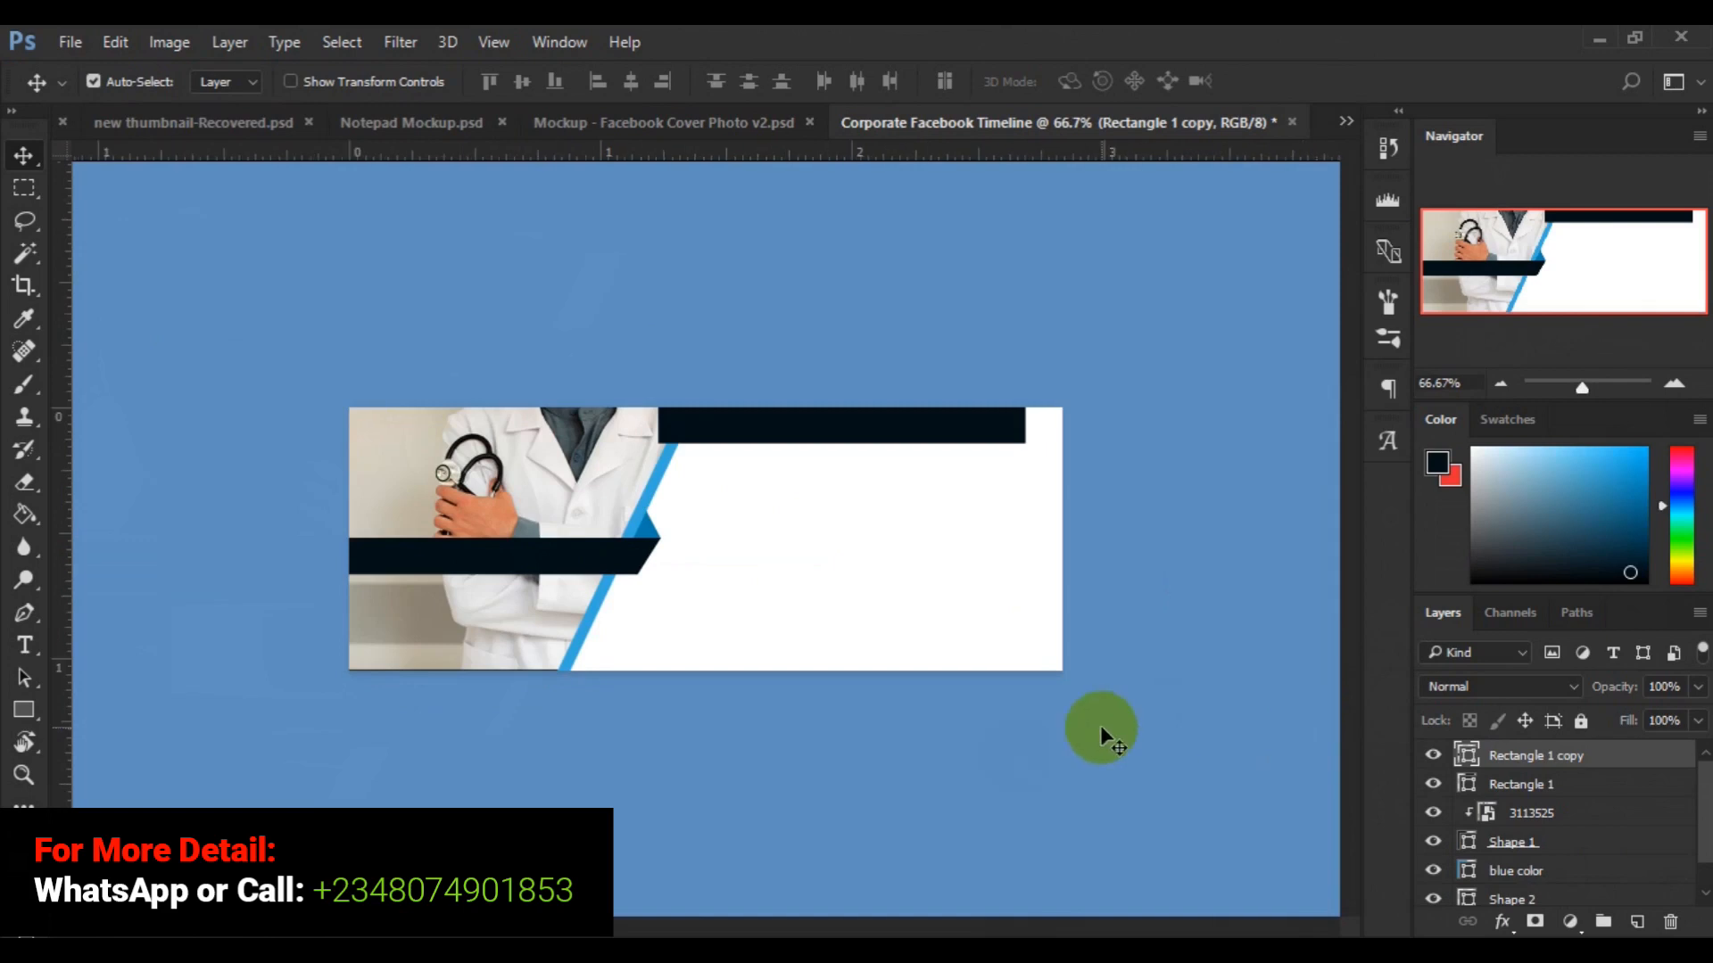
Set the fill color of the Shape 2 triangle to the brighter blue #1756dd.
key("ctrl")
key("ctrl+plus")
left_click(1507, 758)
left_click(611, 518)
left_click(1468, 899)
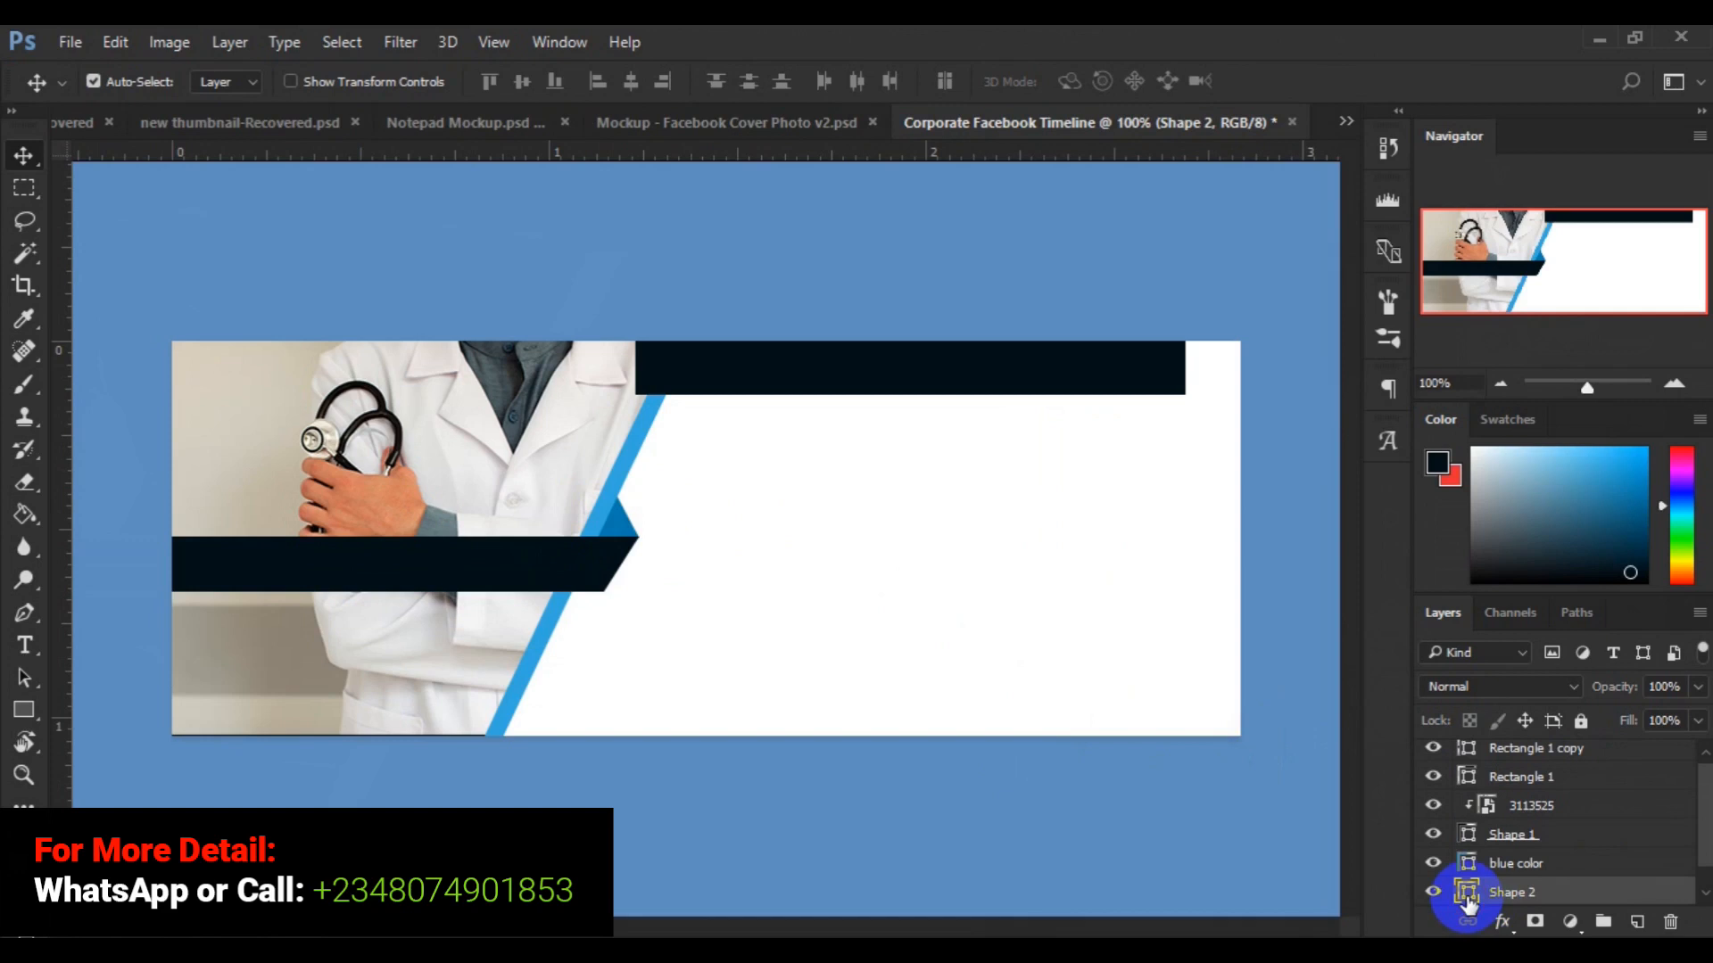
double_click(1467, 896)
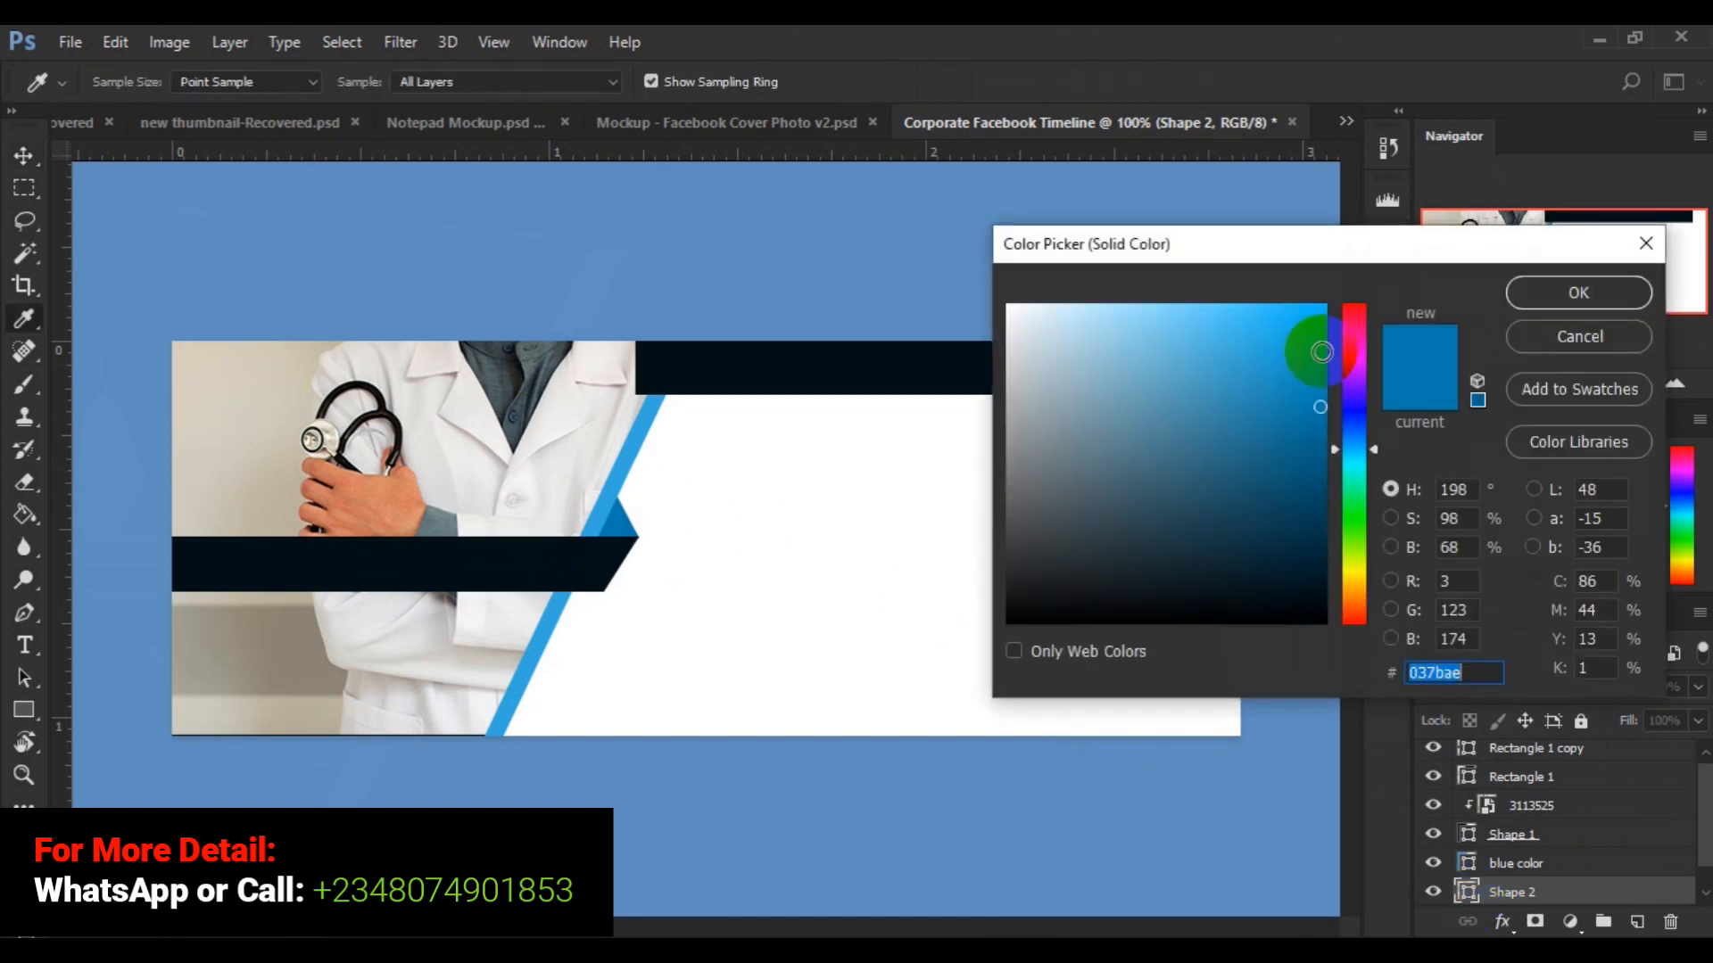
left_click(1318, 344)
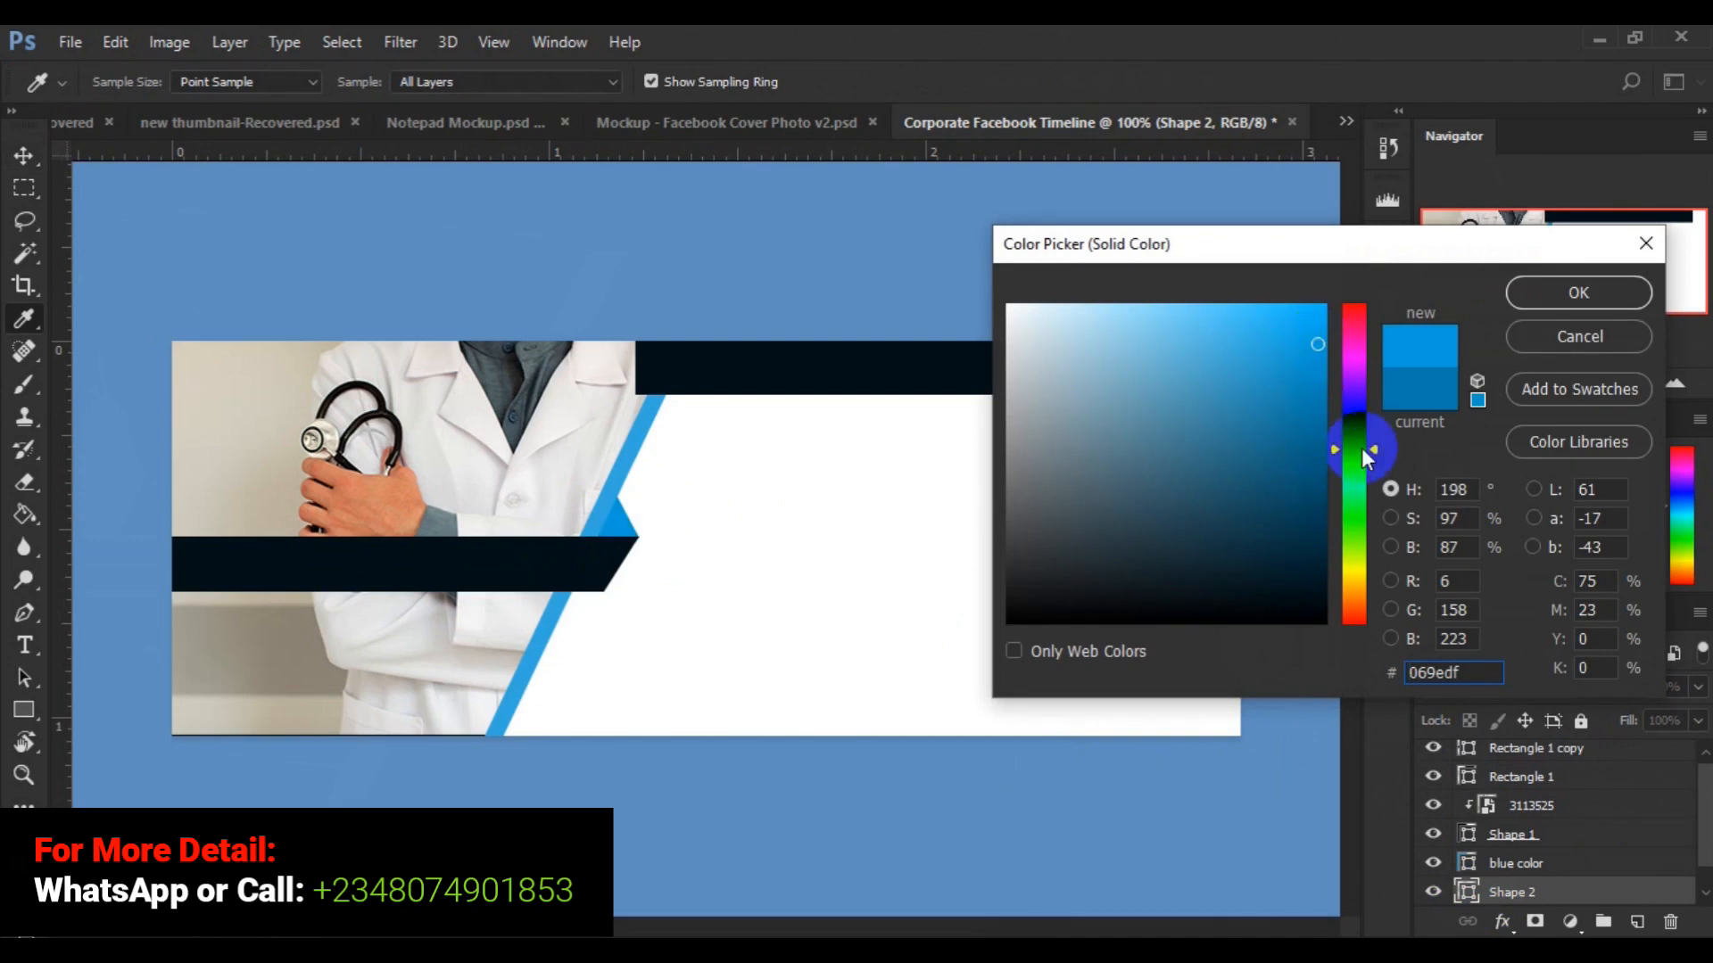
left_click_drag(1374, 455, 1376, 434)
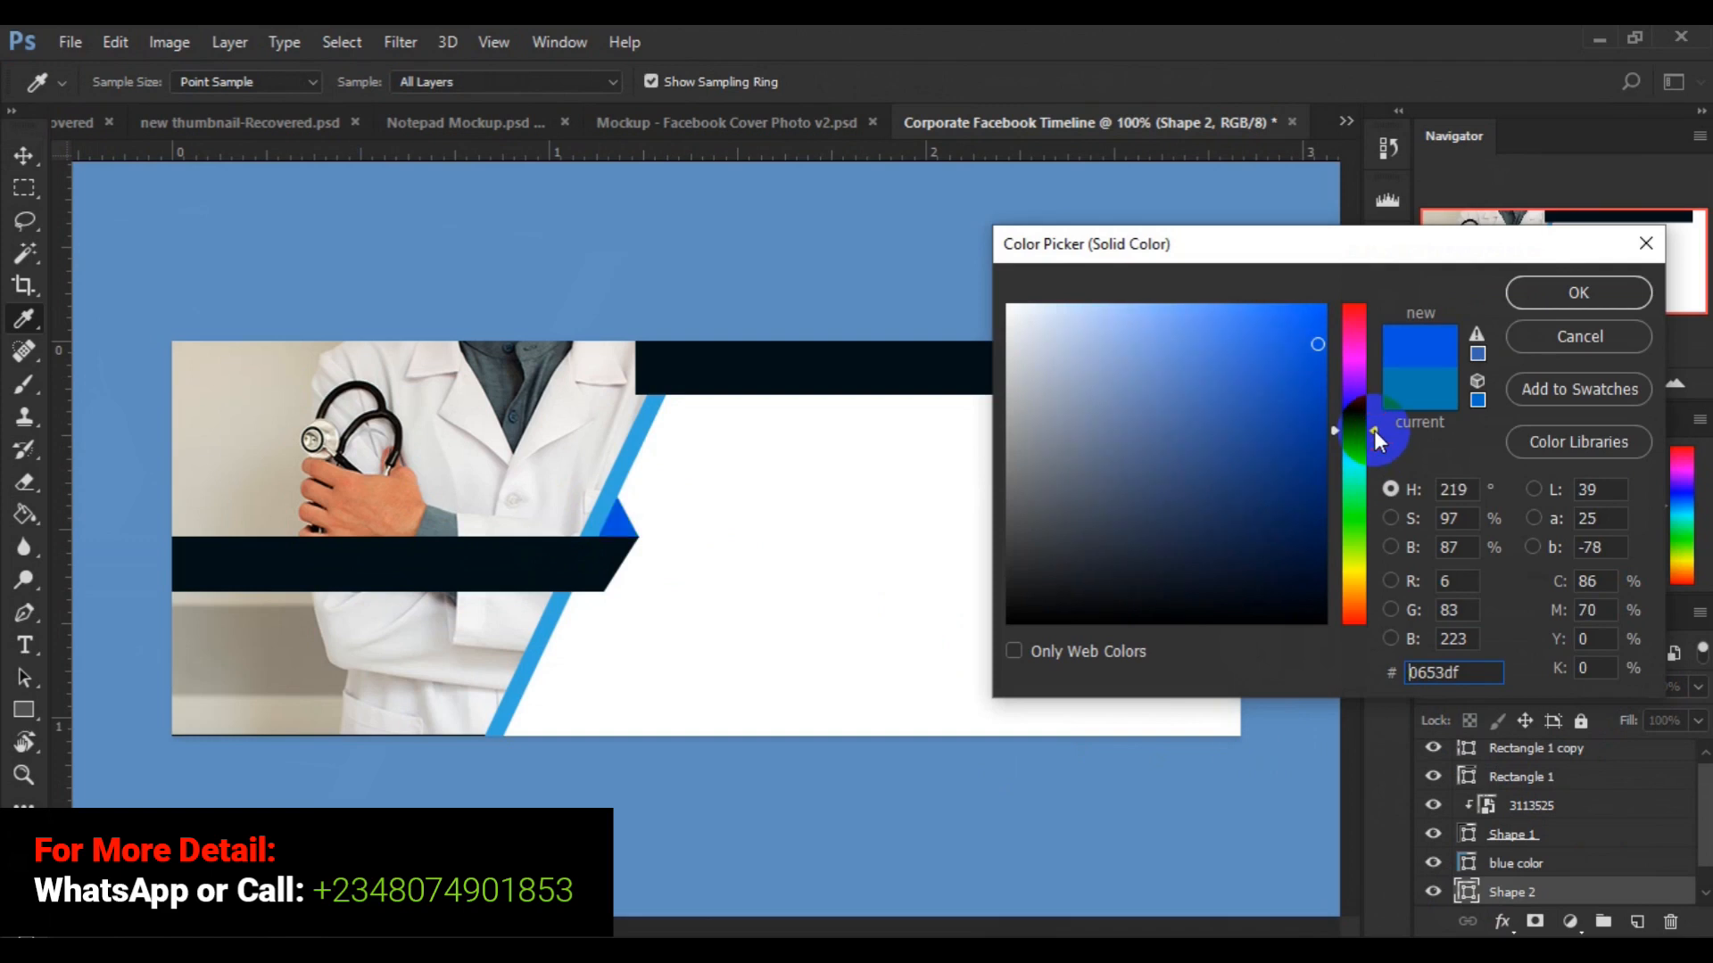
left_click(1478, 336)
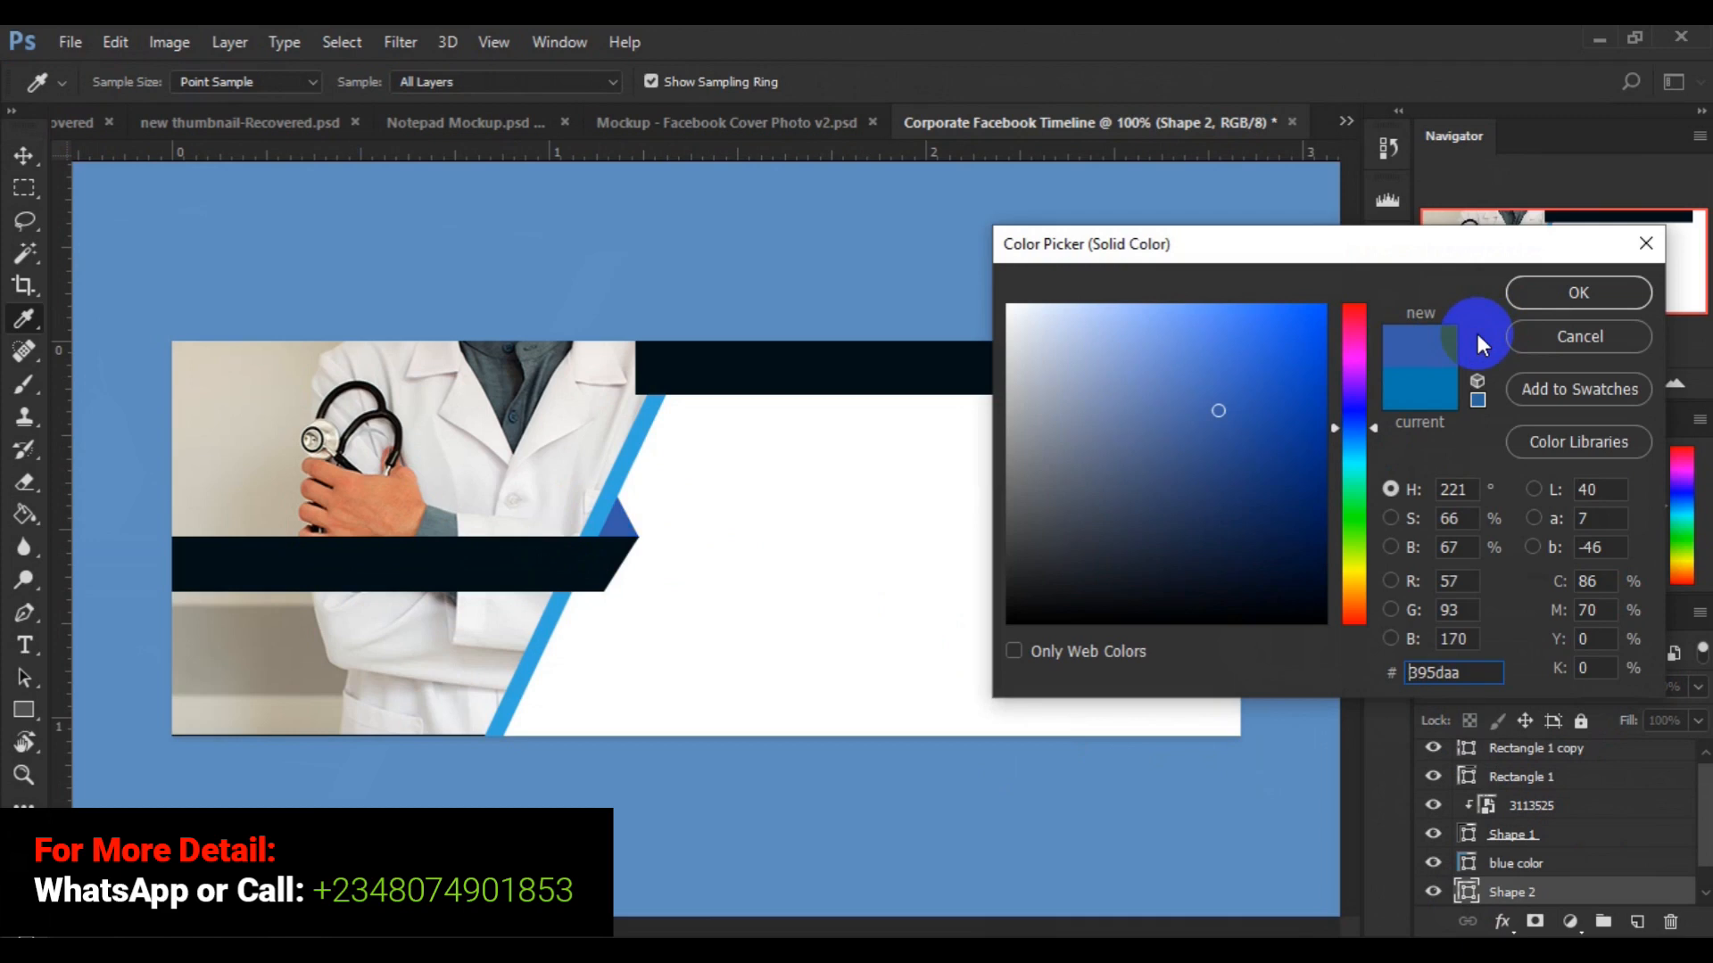
left_click(1293, 346)
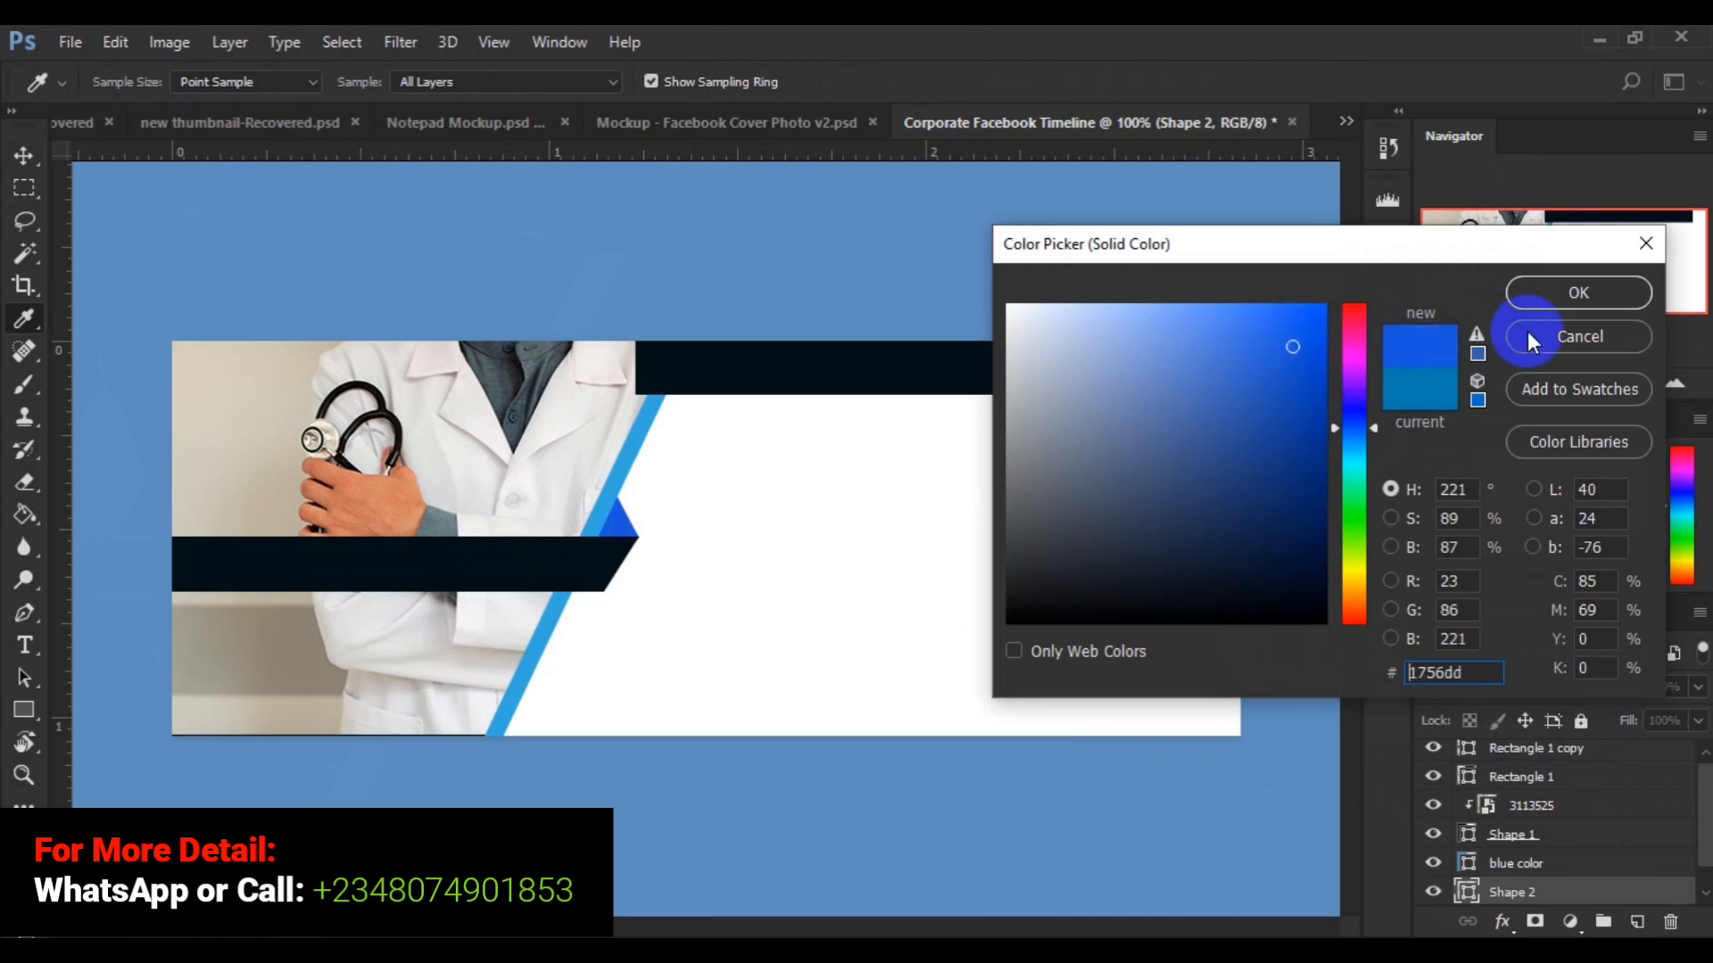
left_click(1550, 291)
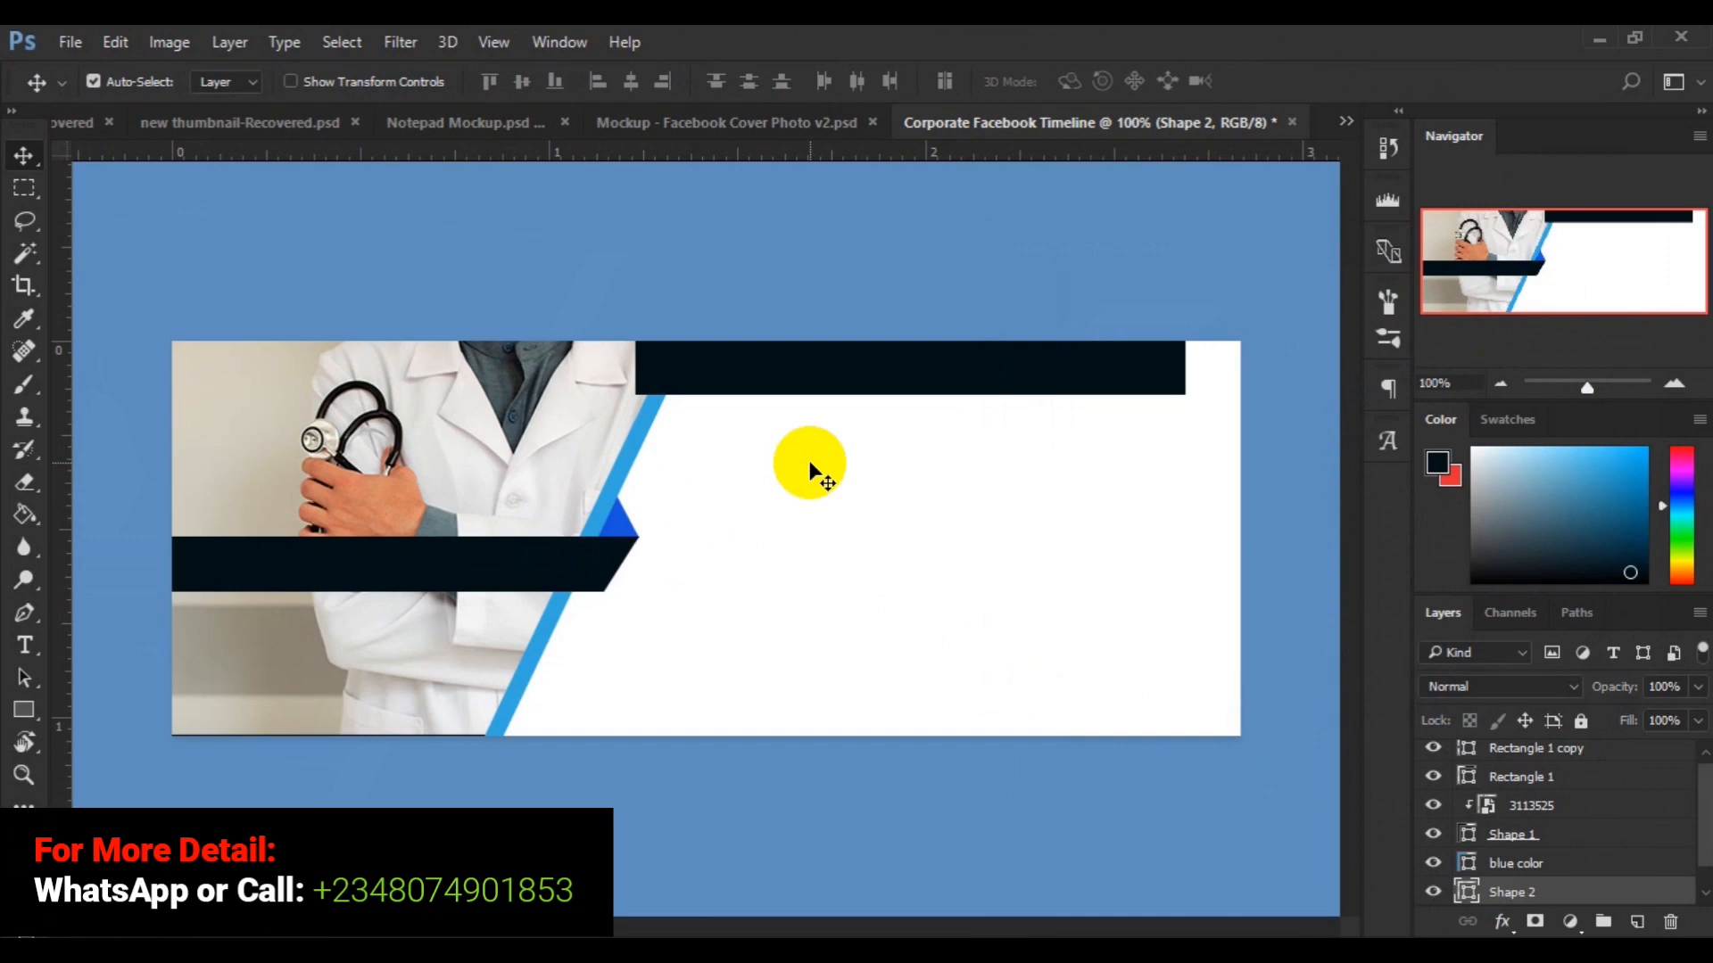
Shift the upper dark bar, Rectangle 1, slightly right and down, and skew it horizontally by about -16.46°.
left_click(729, 382)
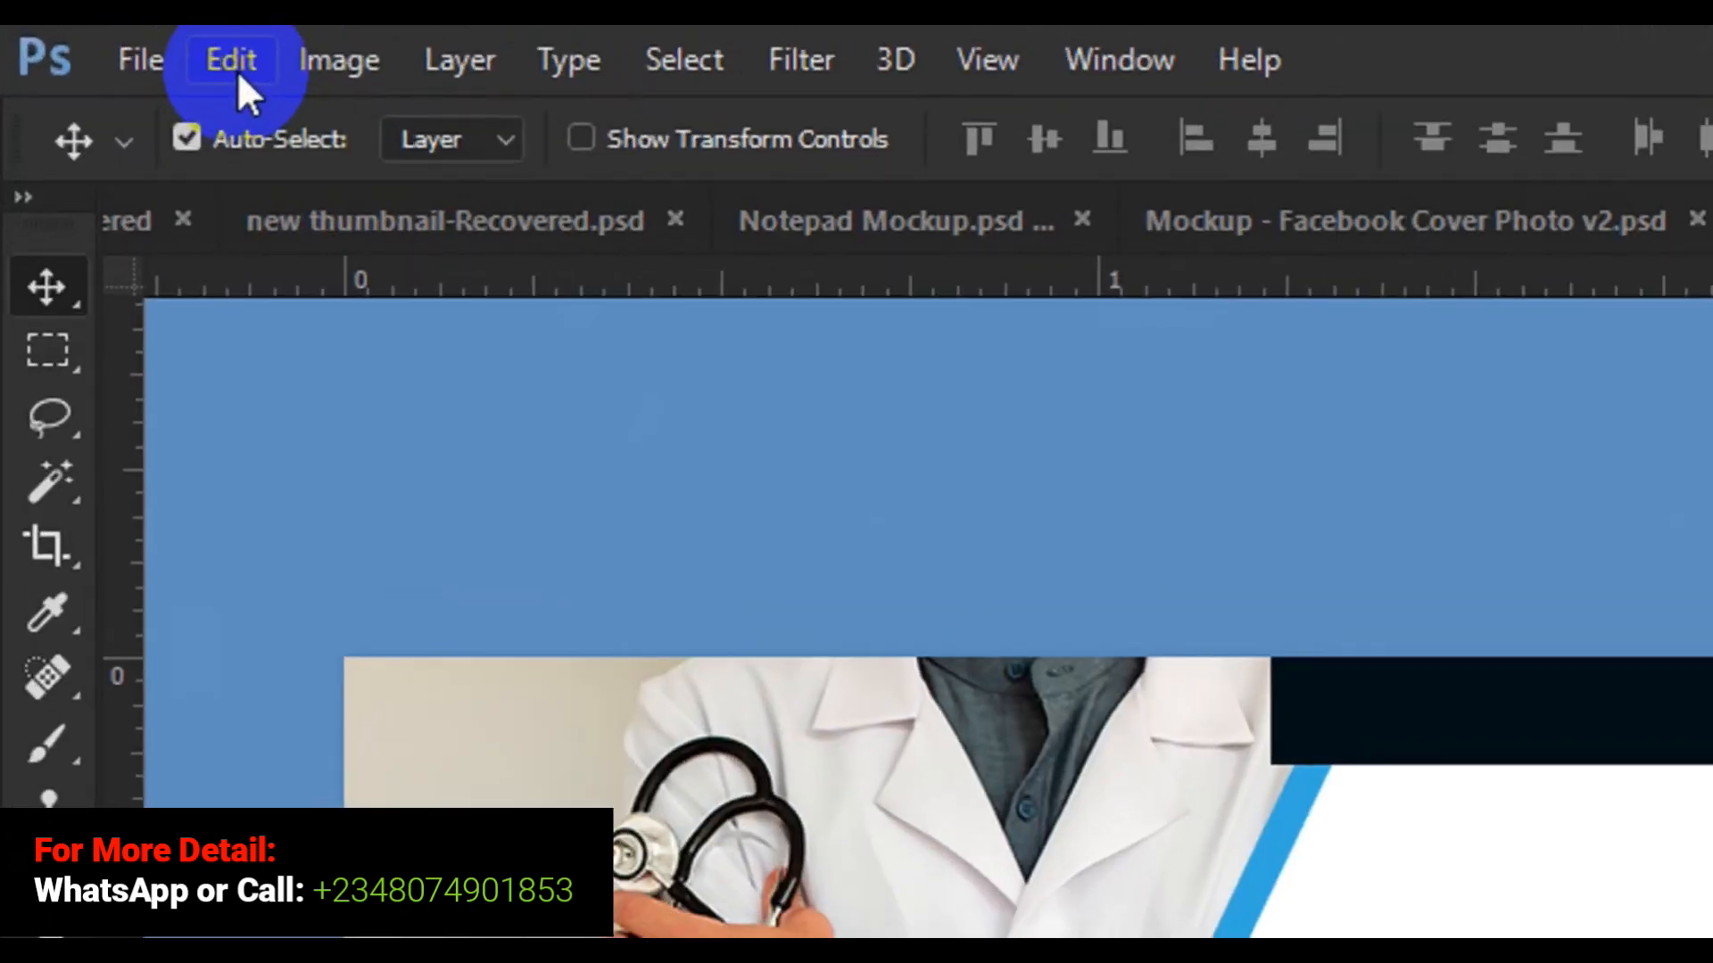
left_click(238, 71)
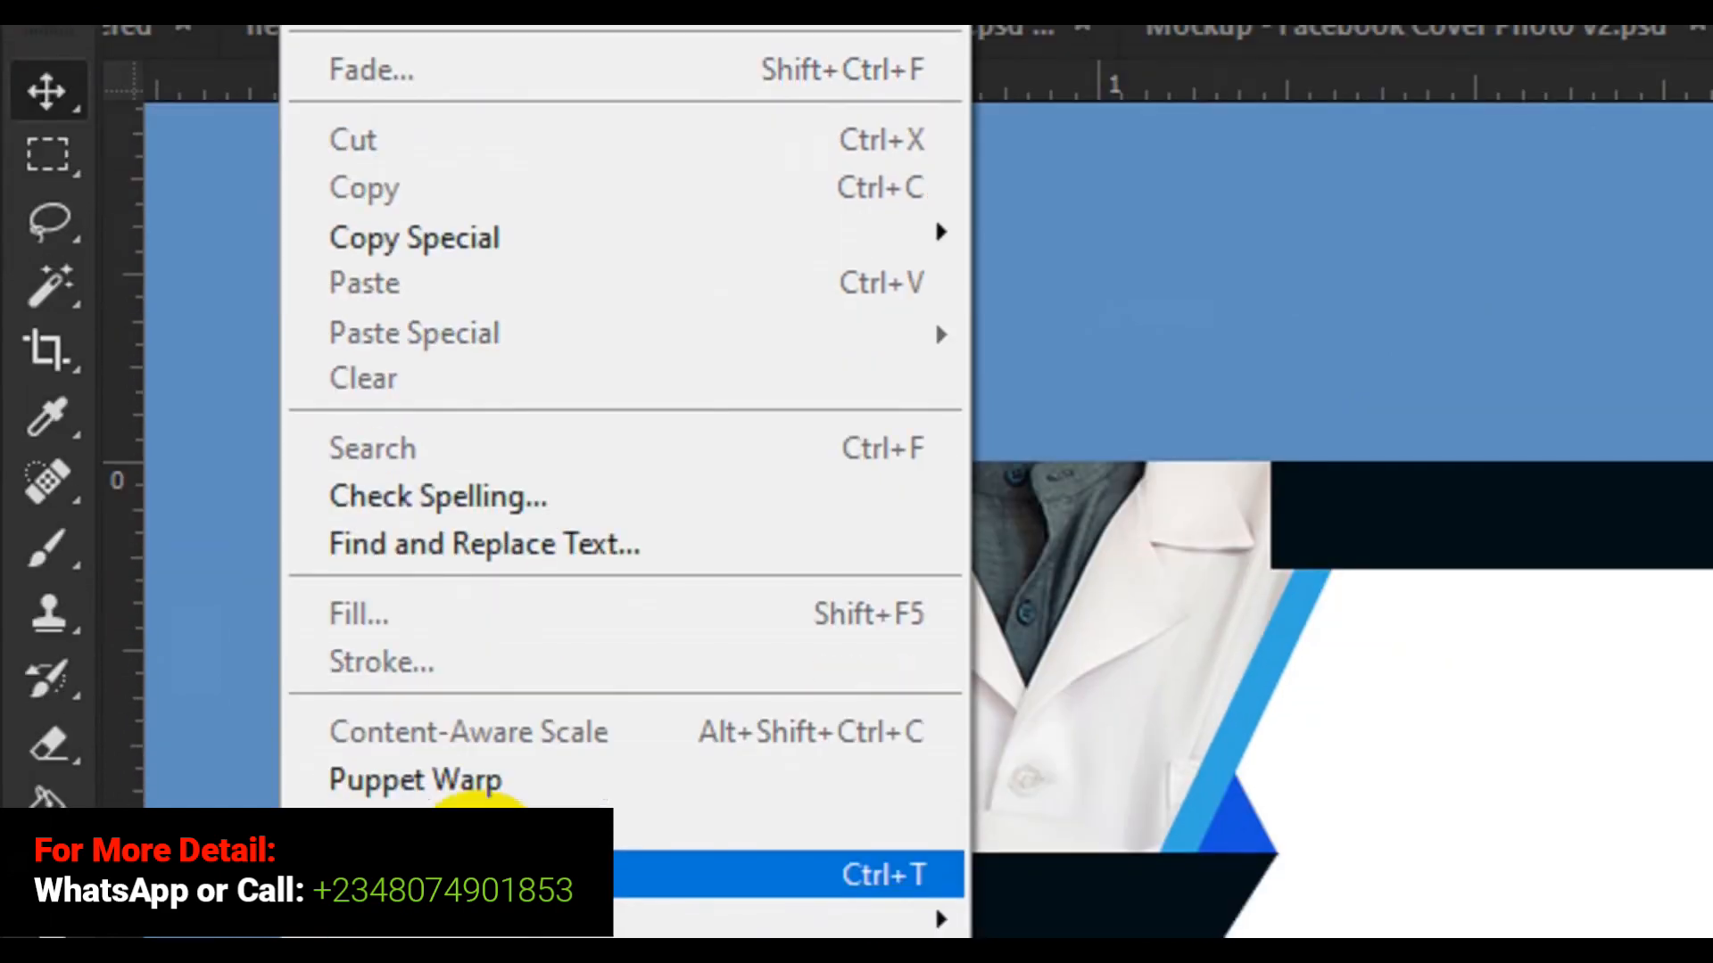
left_click(478, 839)
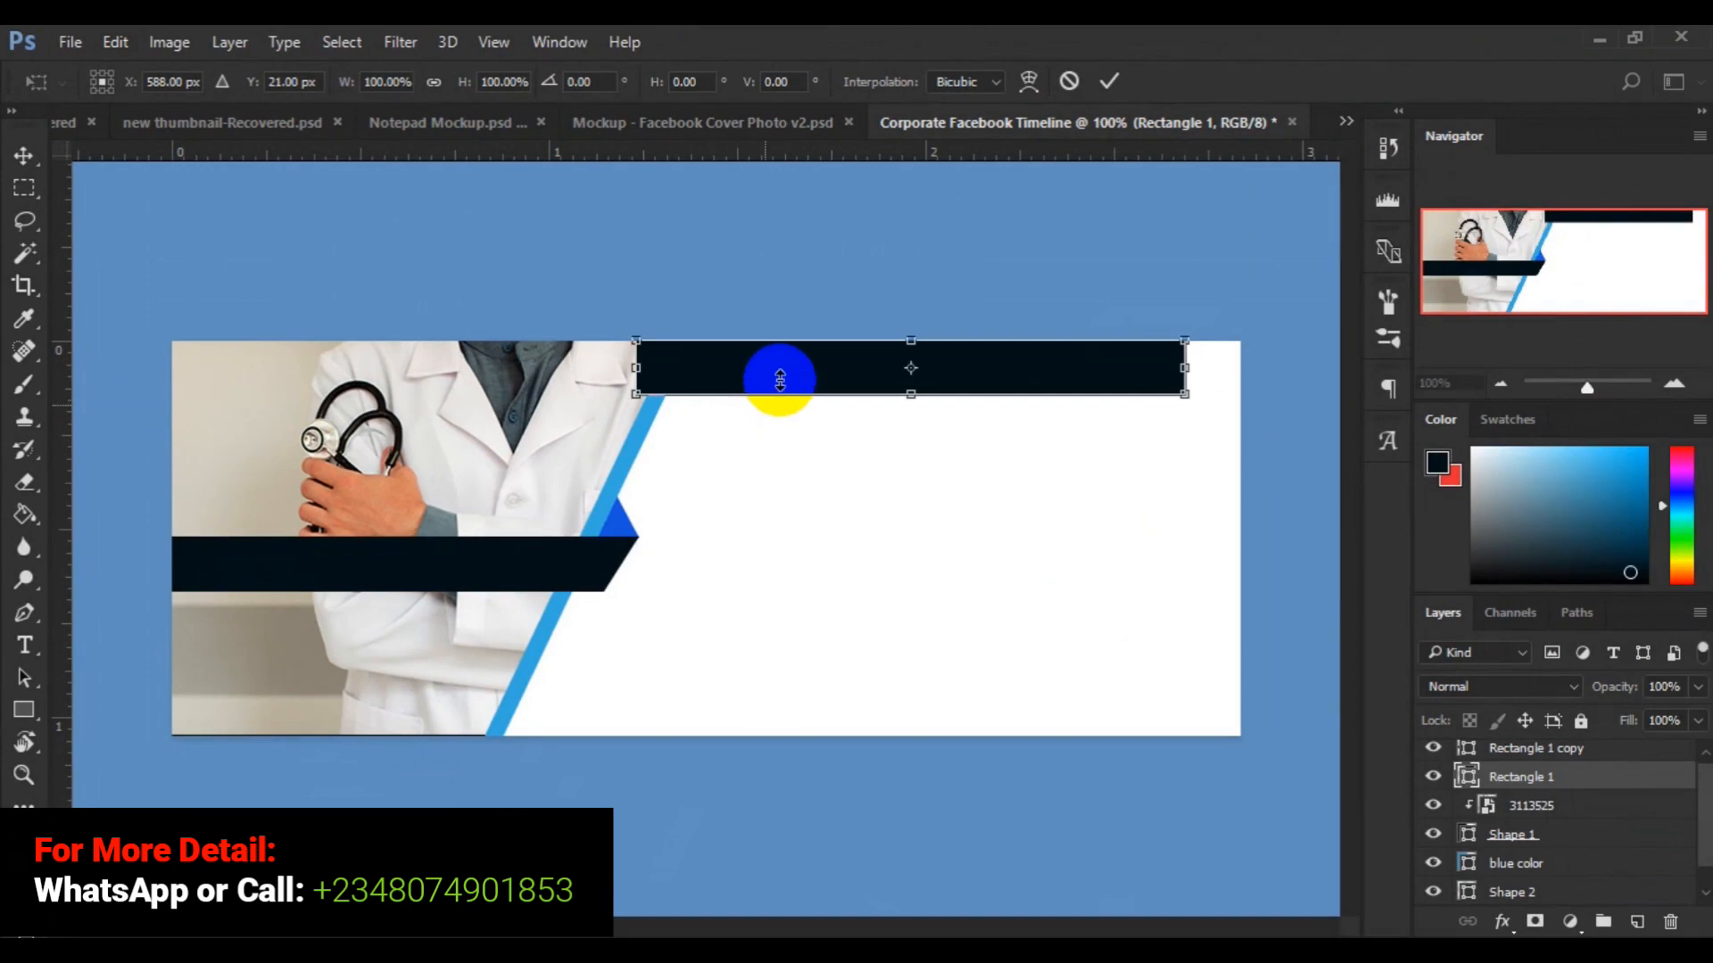
left_click(785, 375)
left_click_drag(785, 375, 805, 381)
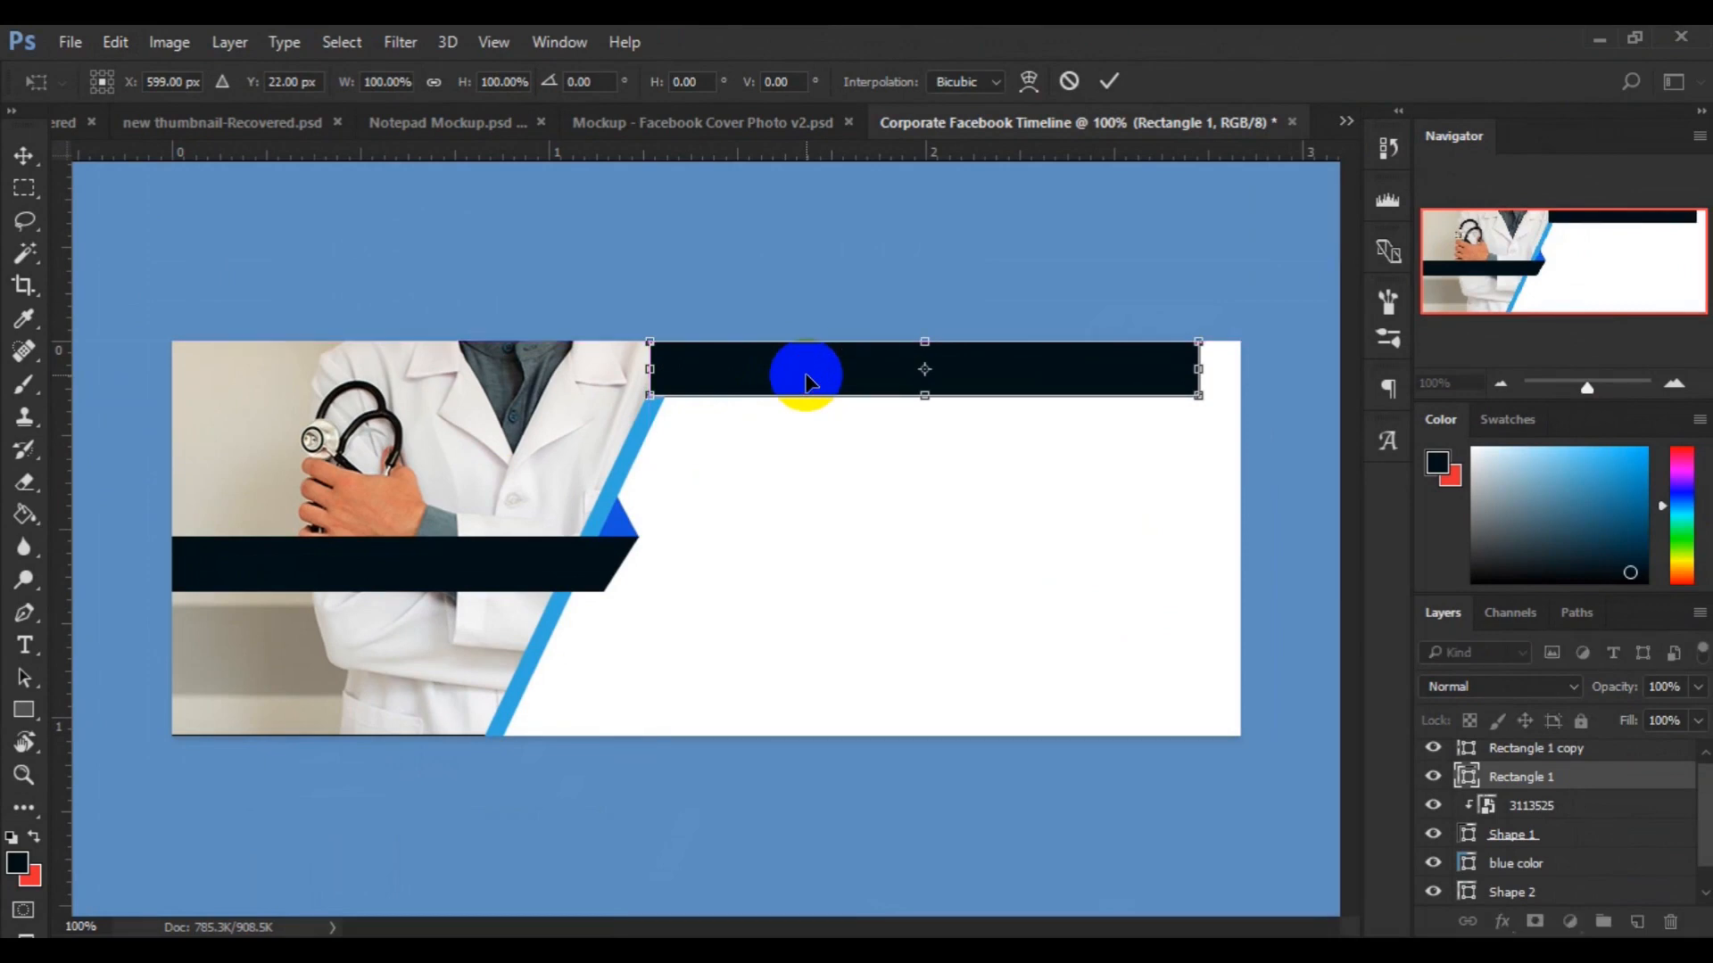
right_click(807, 382)
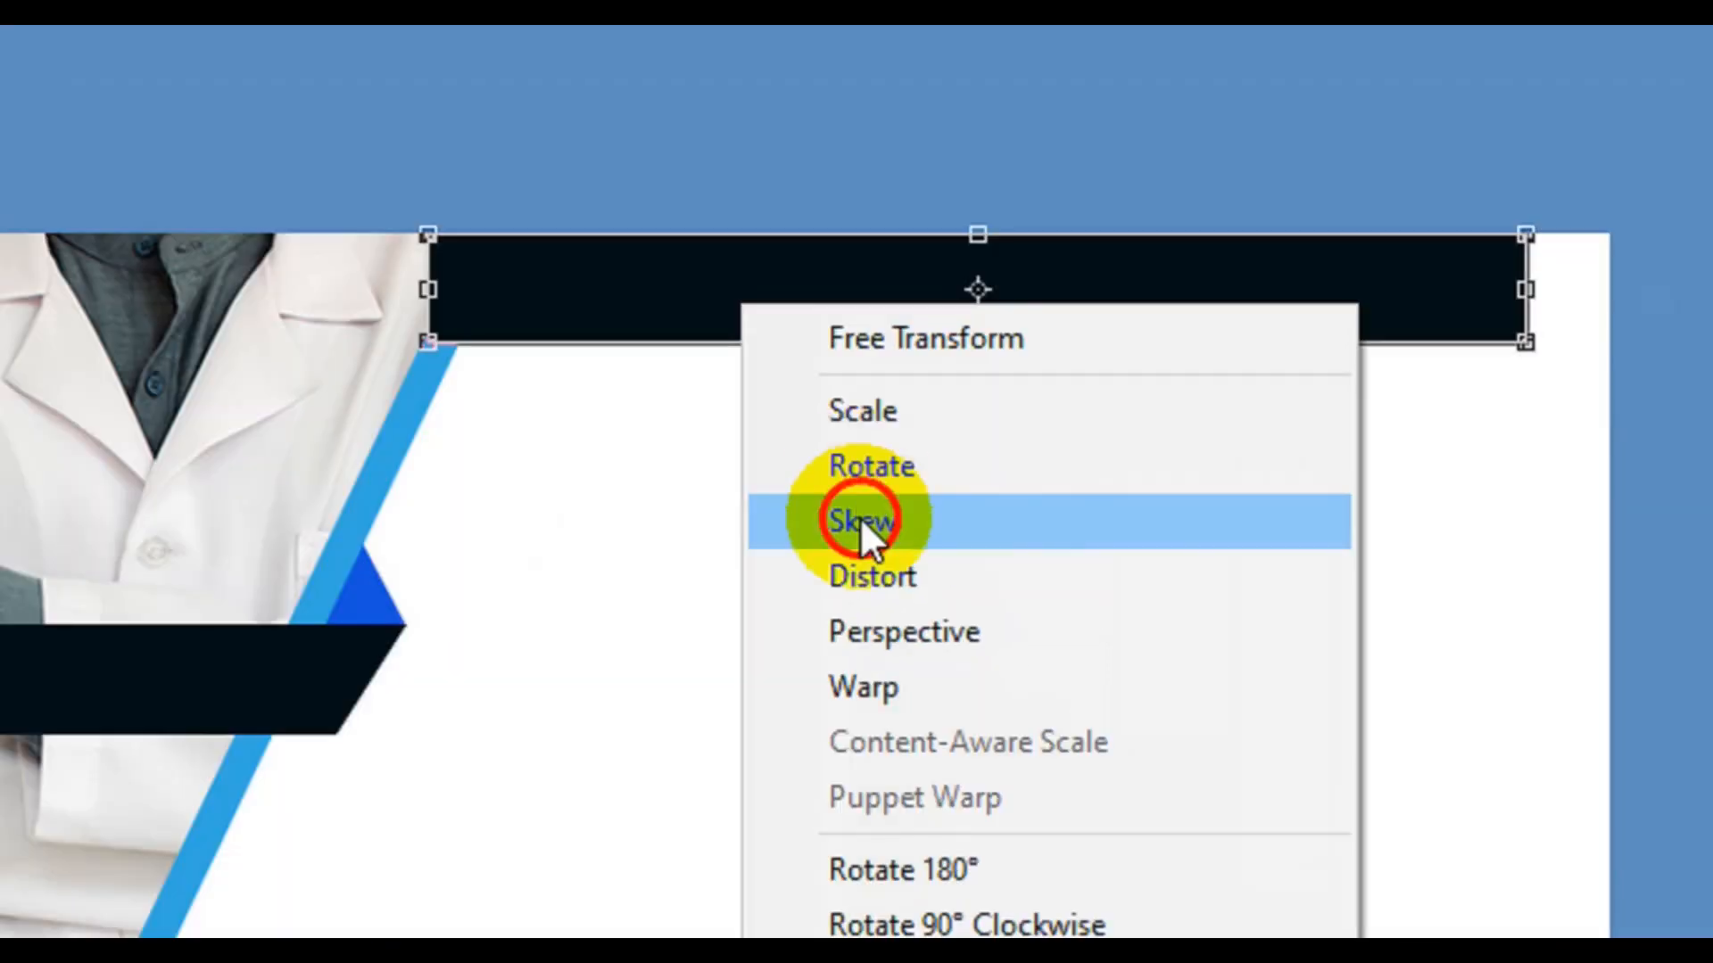
left_click(860, 520)
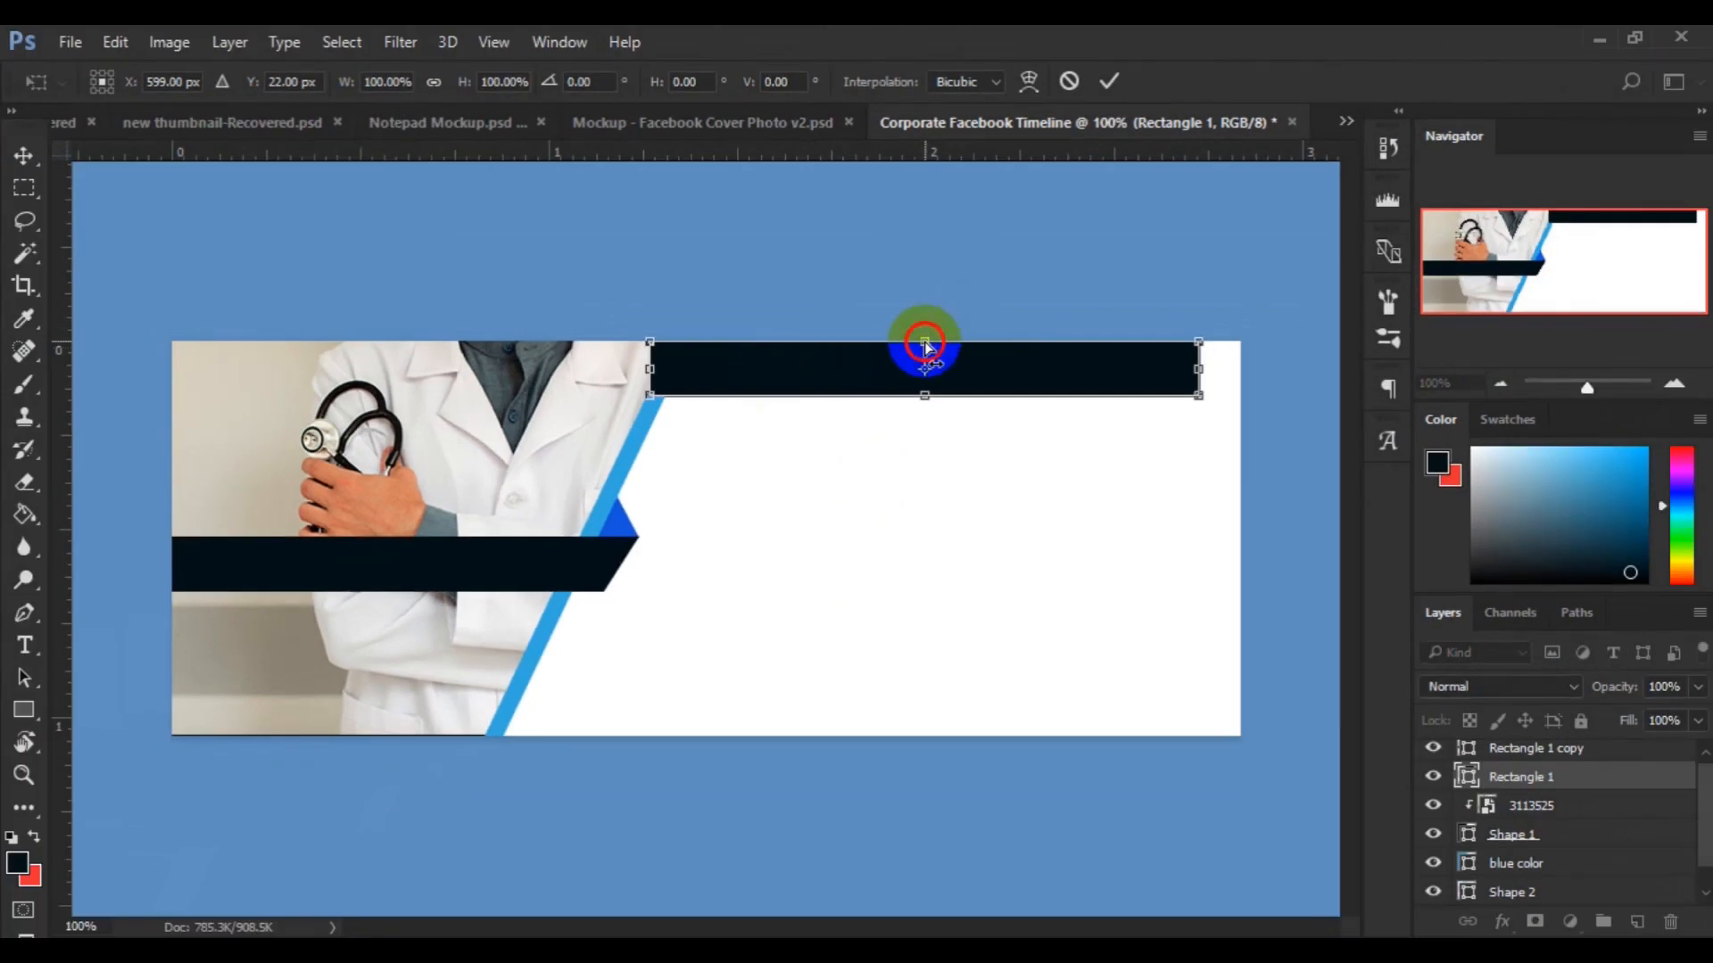
left_click_drag(925, 346, 942, 344)
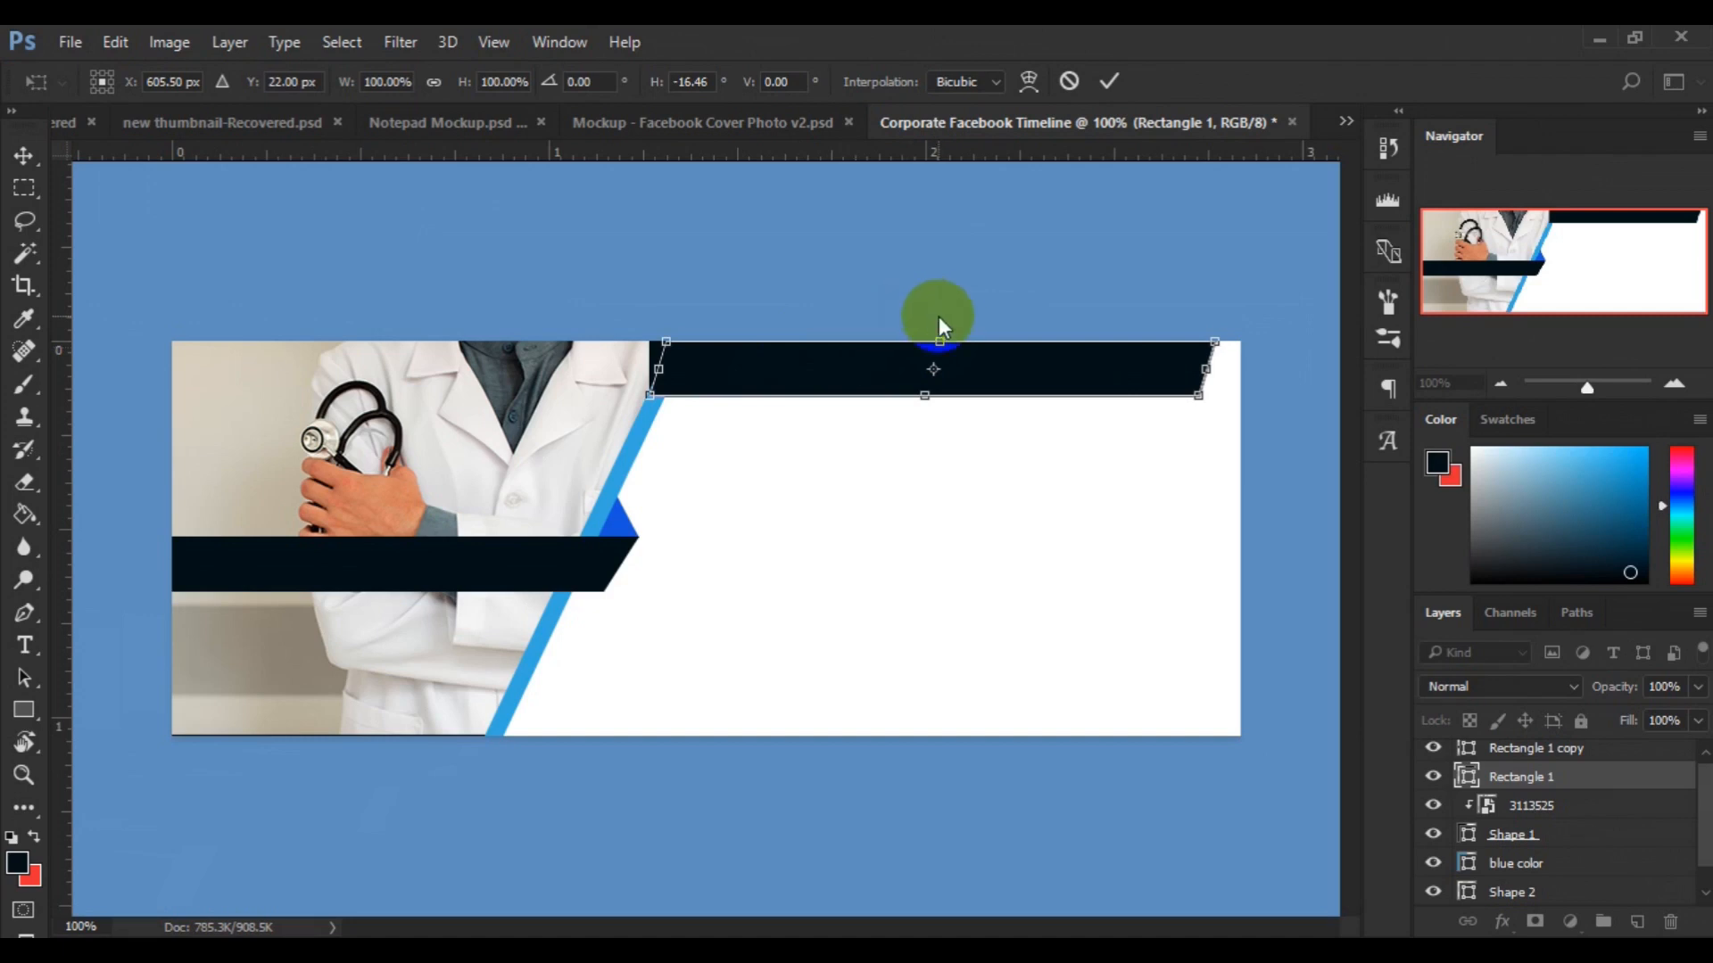
left_click(1109, 84)
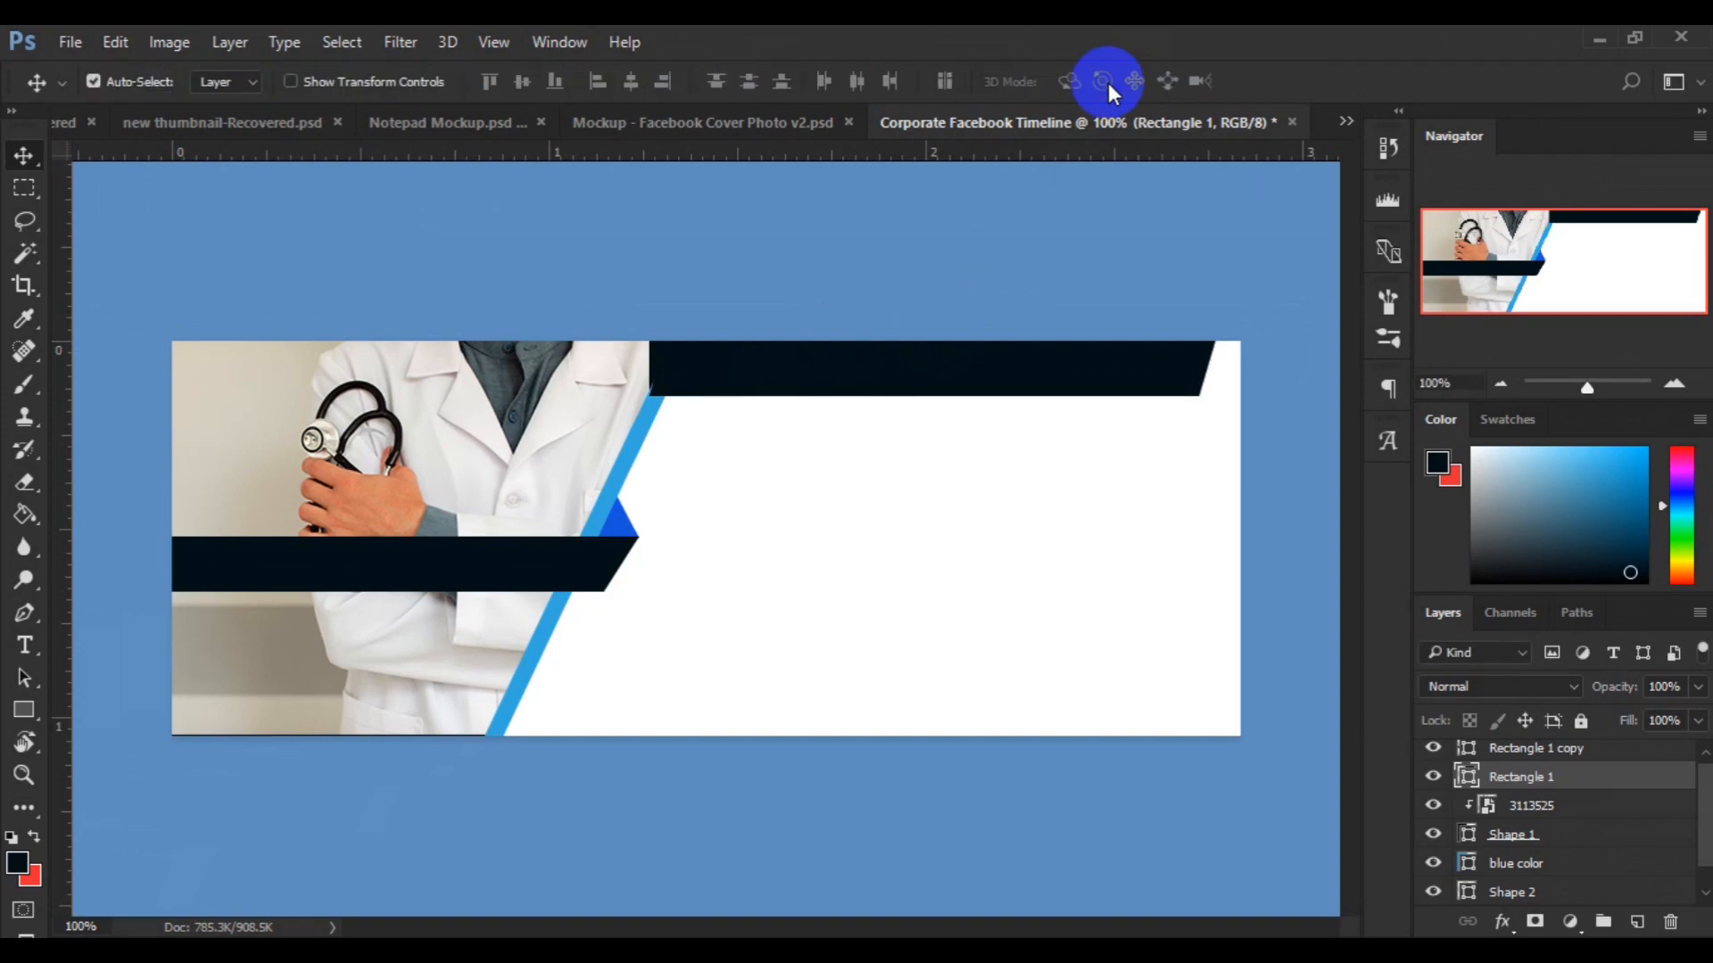
Move the clipped photo 3113525 slightly right so it fills the gap beside the upper bar's slanted end.
left_click(474, 413)
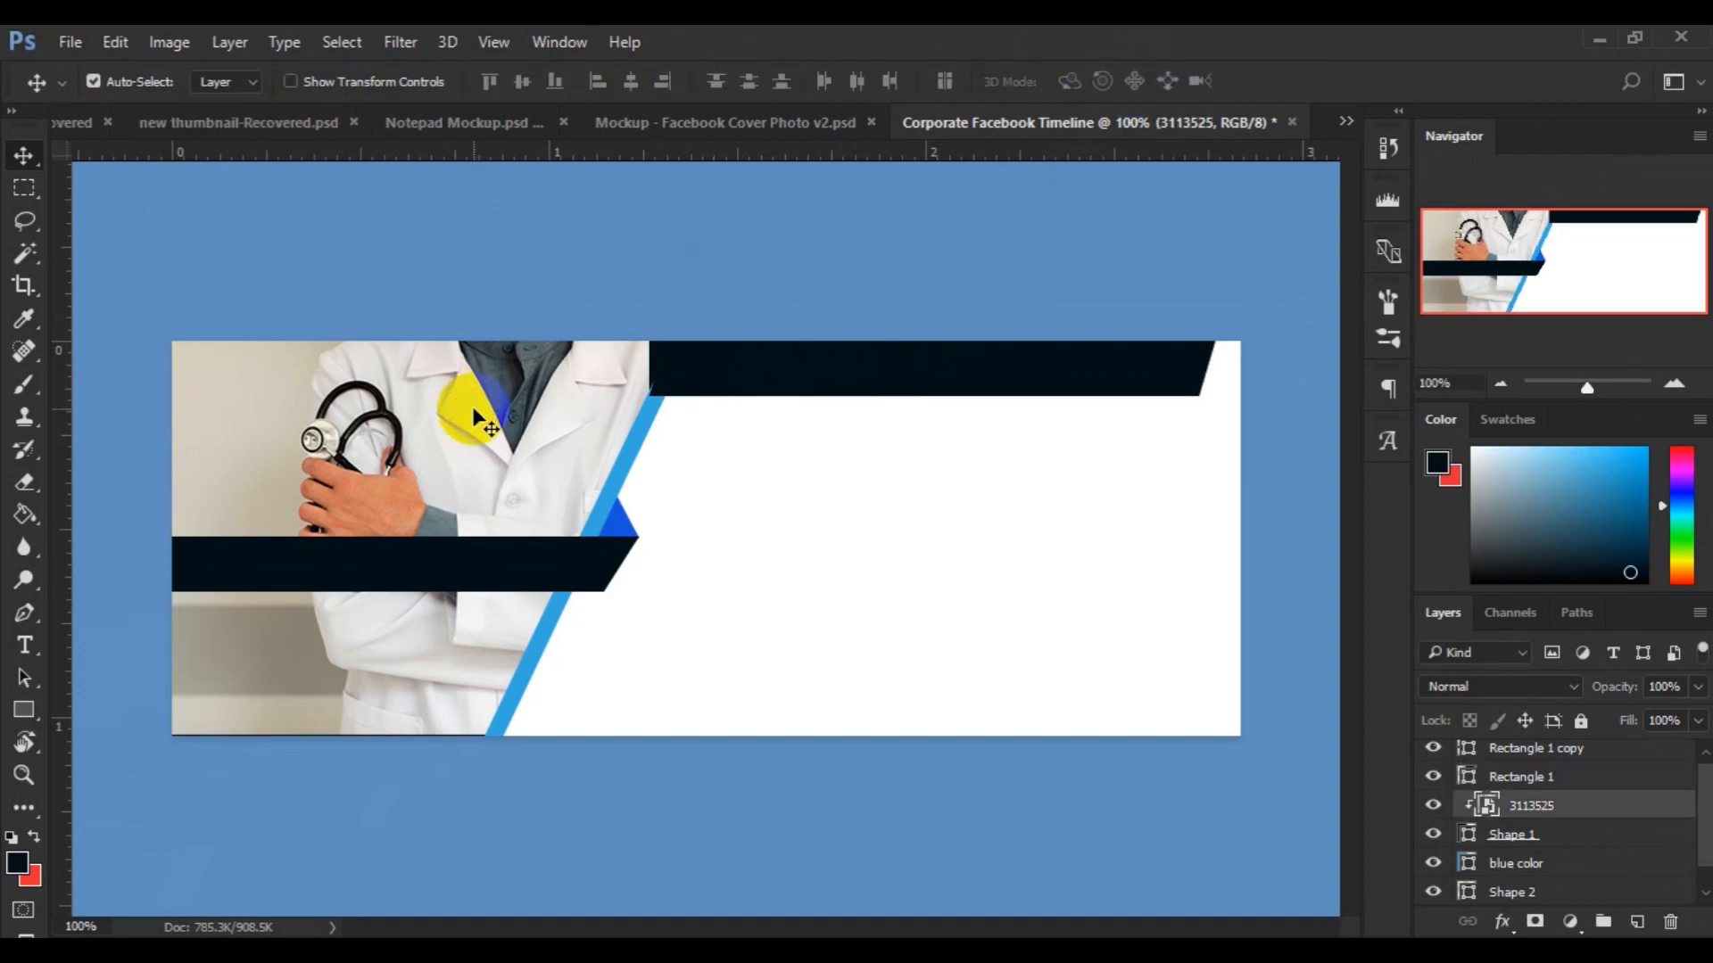
left_click_drag(478, 417, 491, 415)
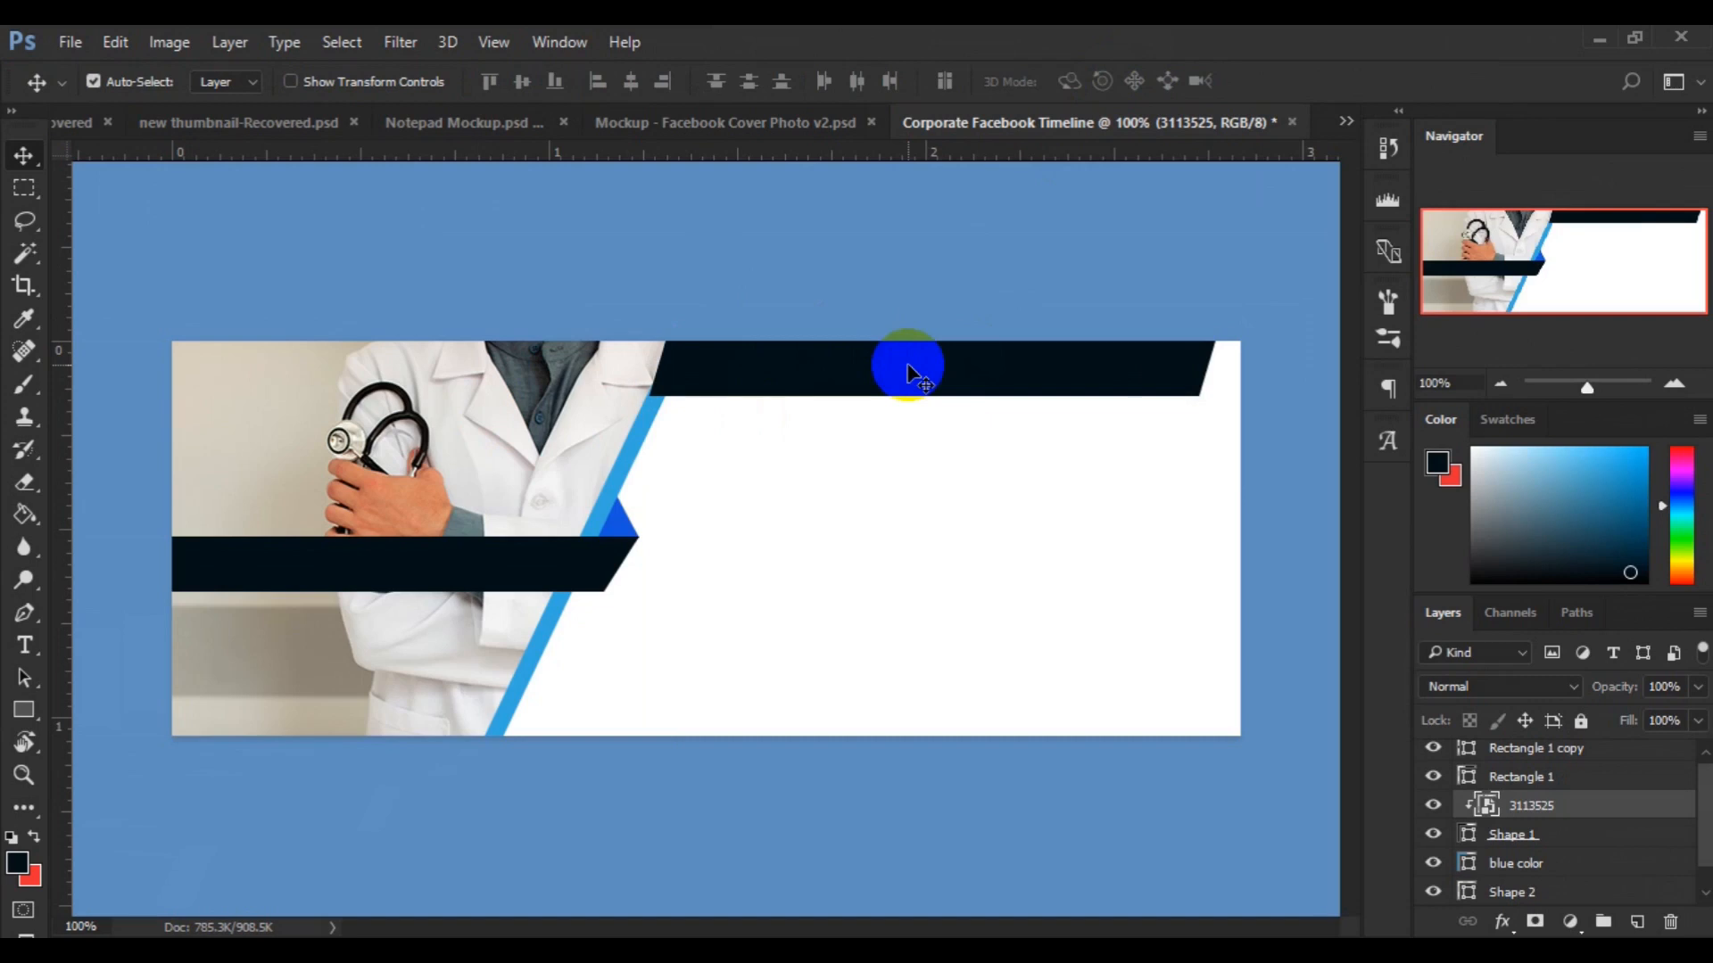
Enlarge Rectangle 1 to about 108% width and 120% height past the canvas's right edge, pulling its lower-left corner slightly outward.
left_click(908, 373)
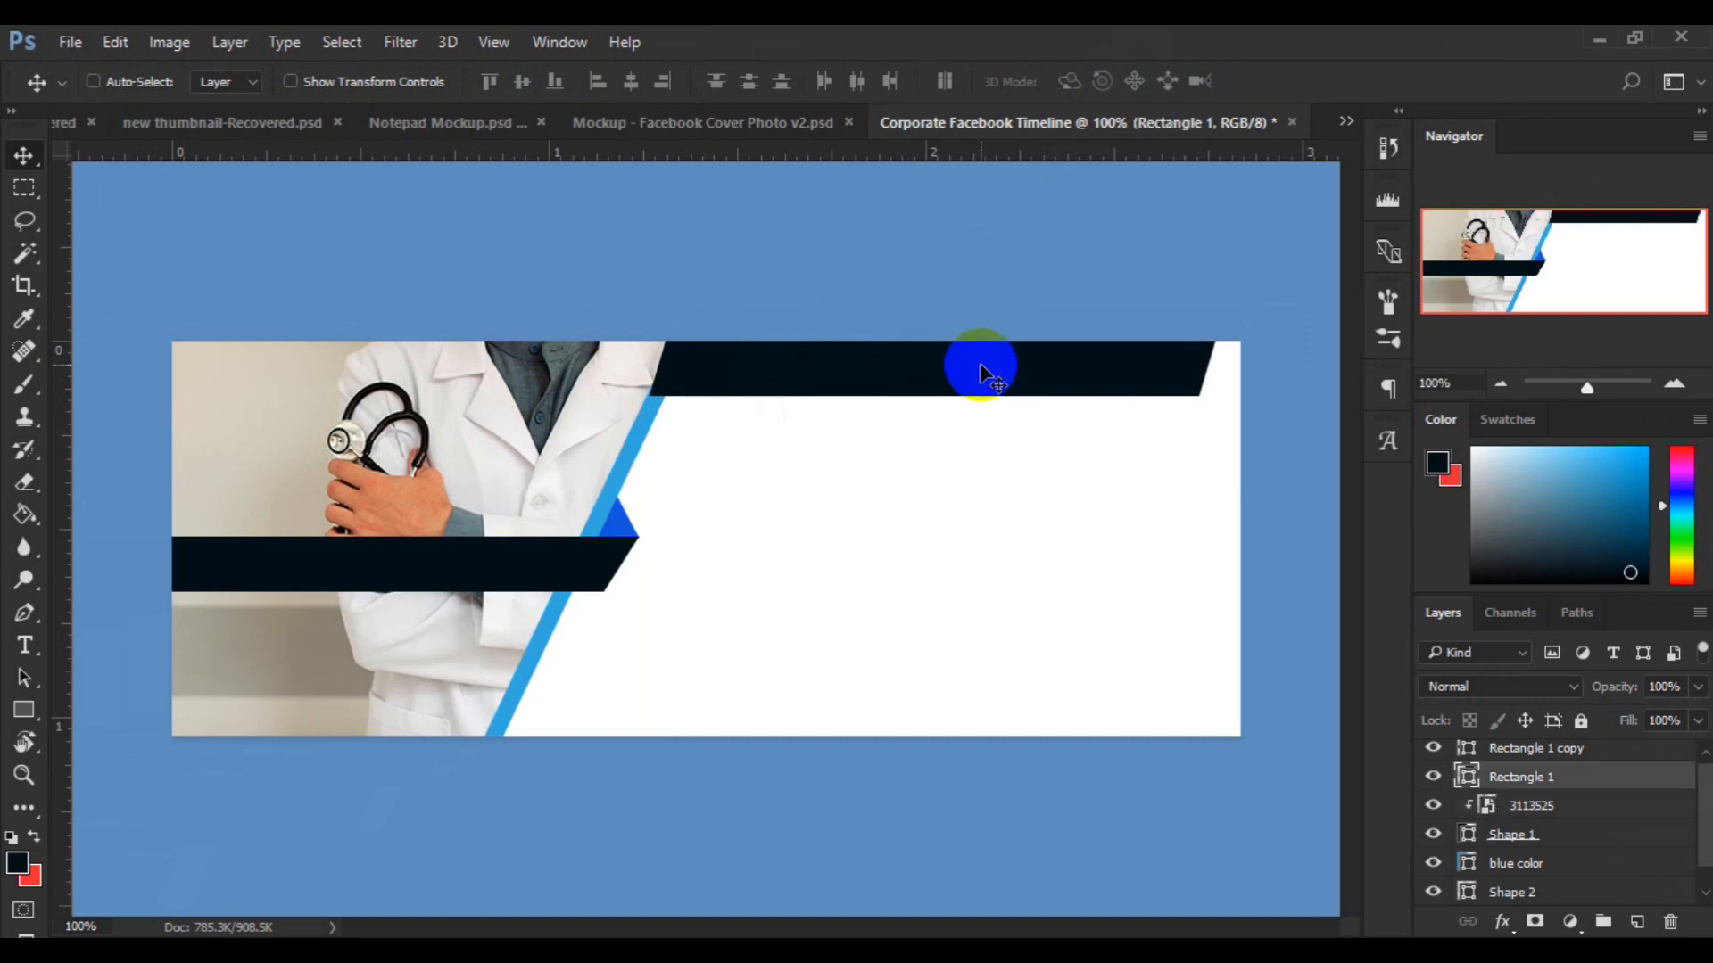
key("ctrl+t")
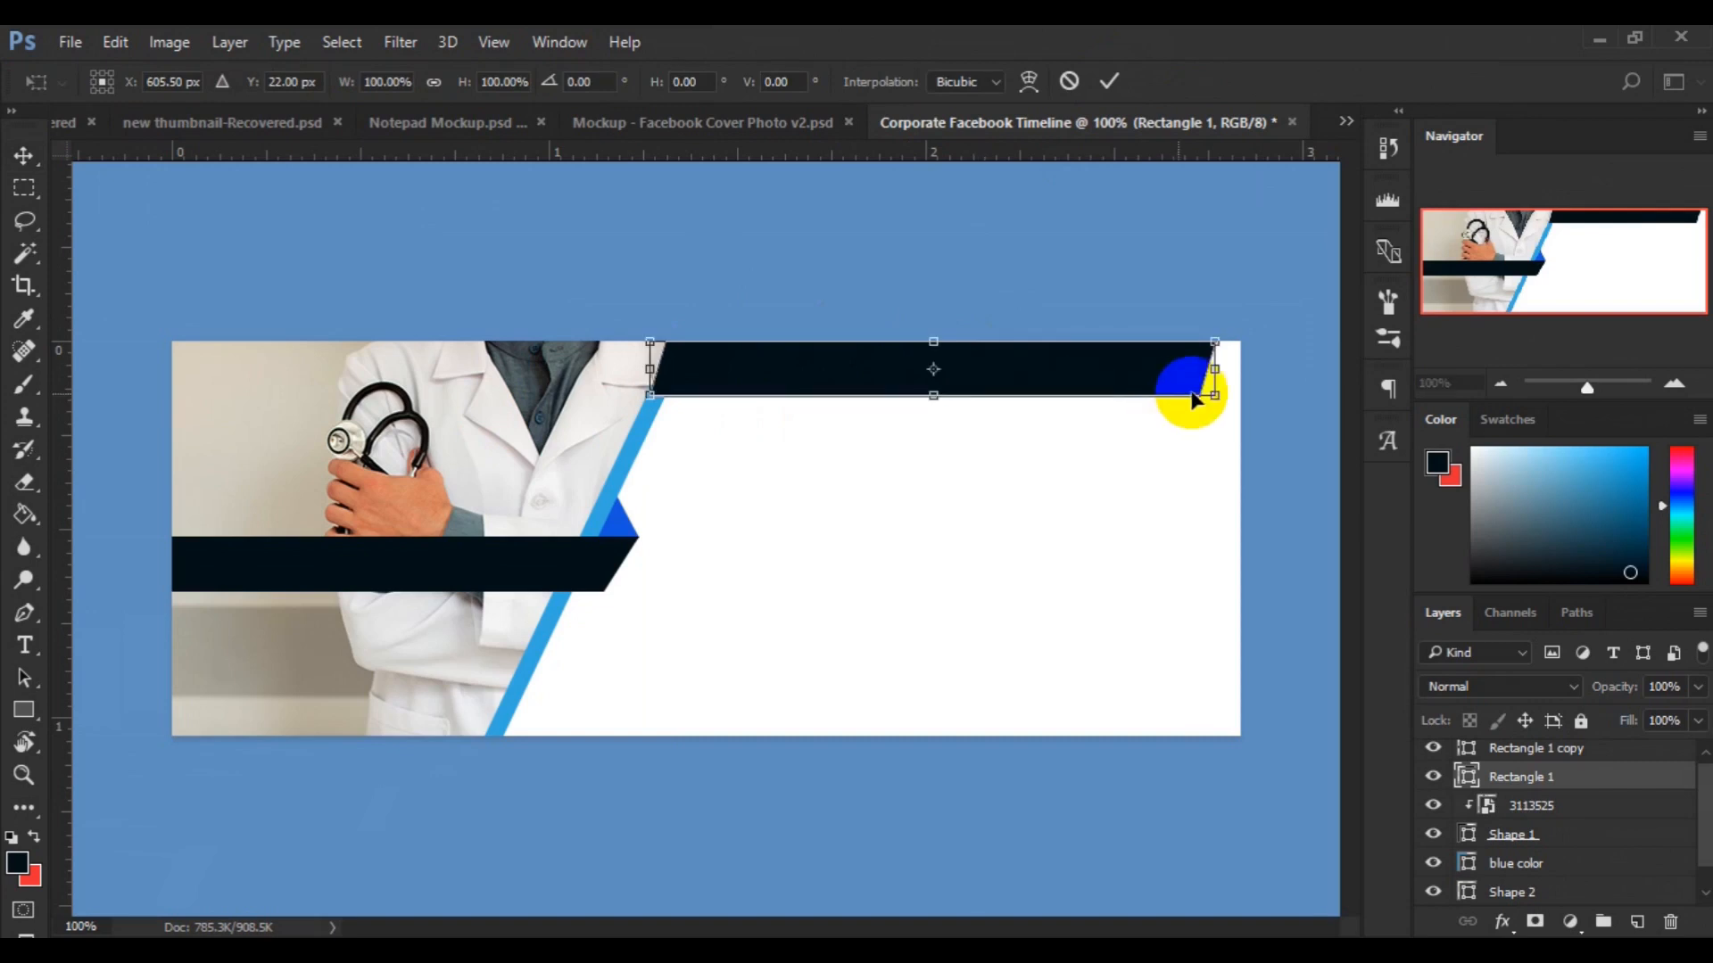
left_click_drag(1218, 372, 1260, 370)
left_click_drag(961, 407, 959, 406)
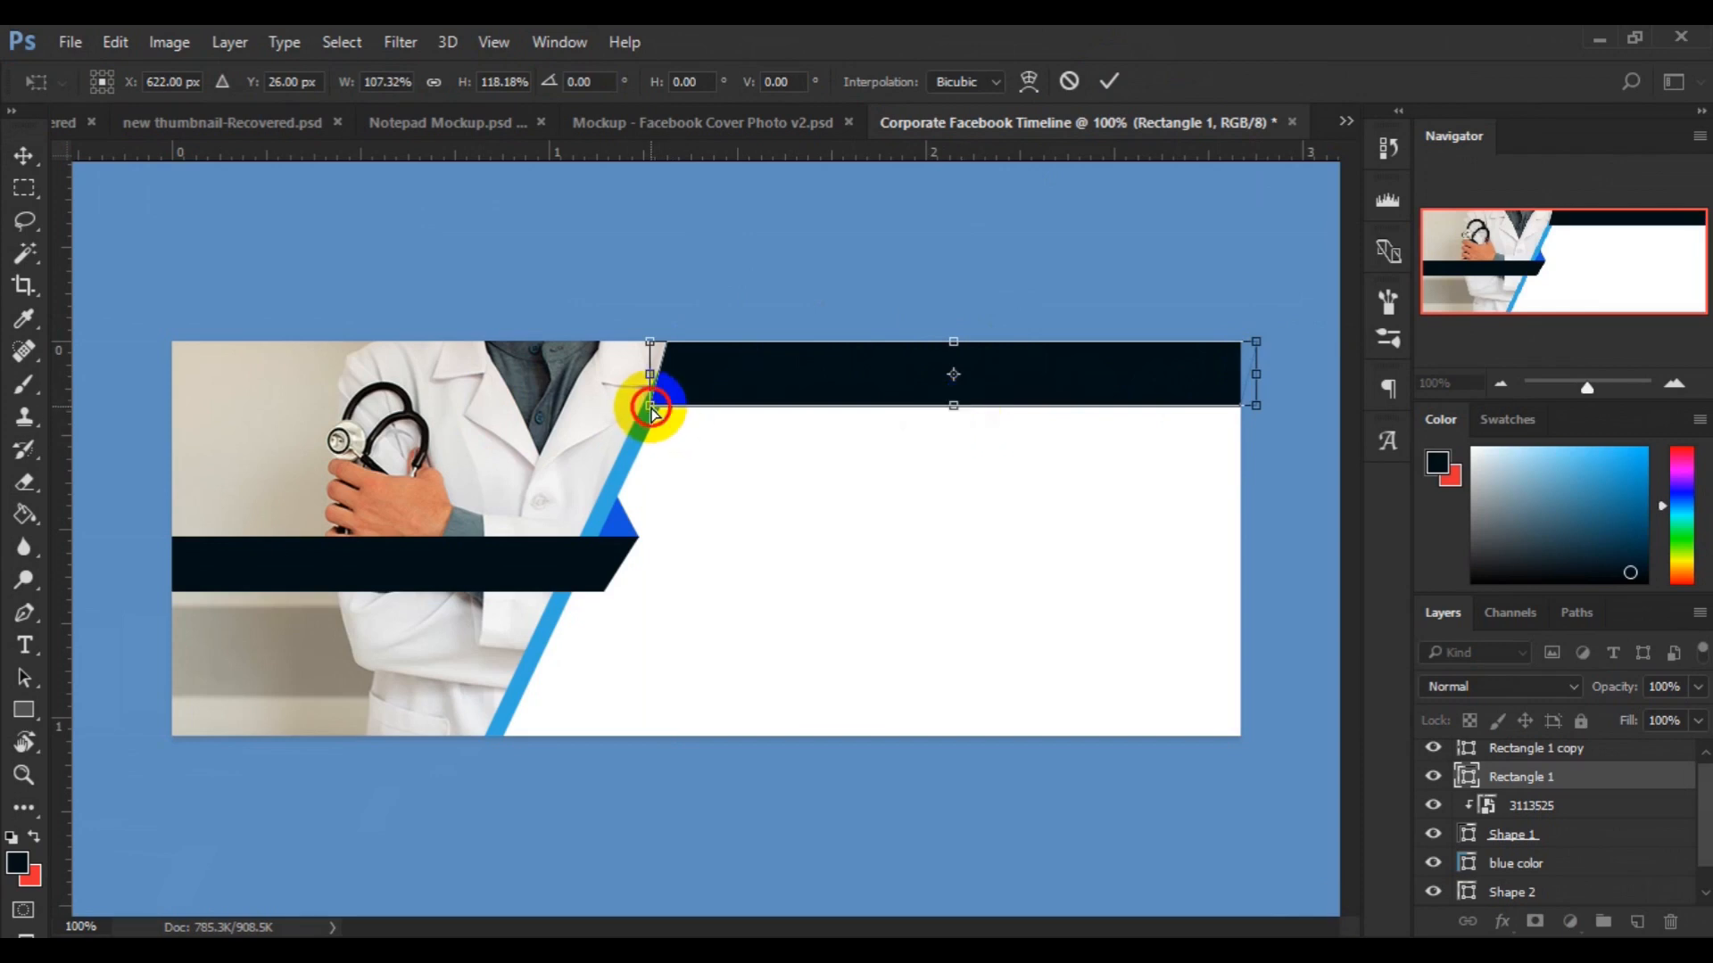
left_click_drag(650, 409, 648, 413)
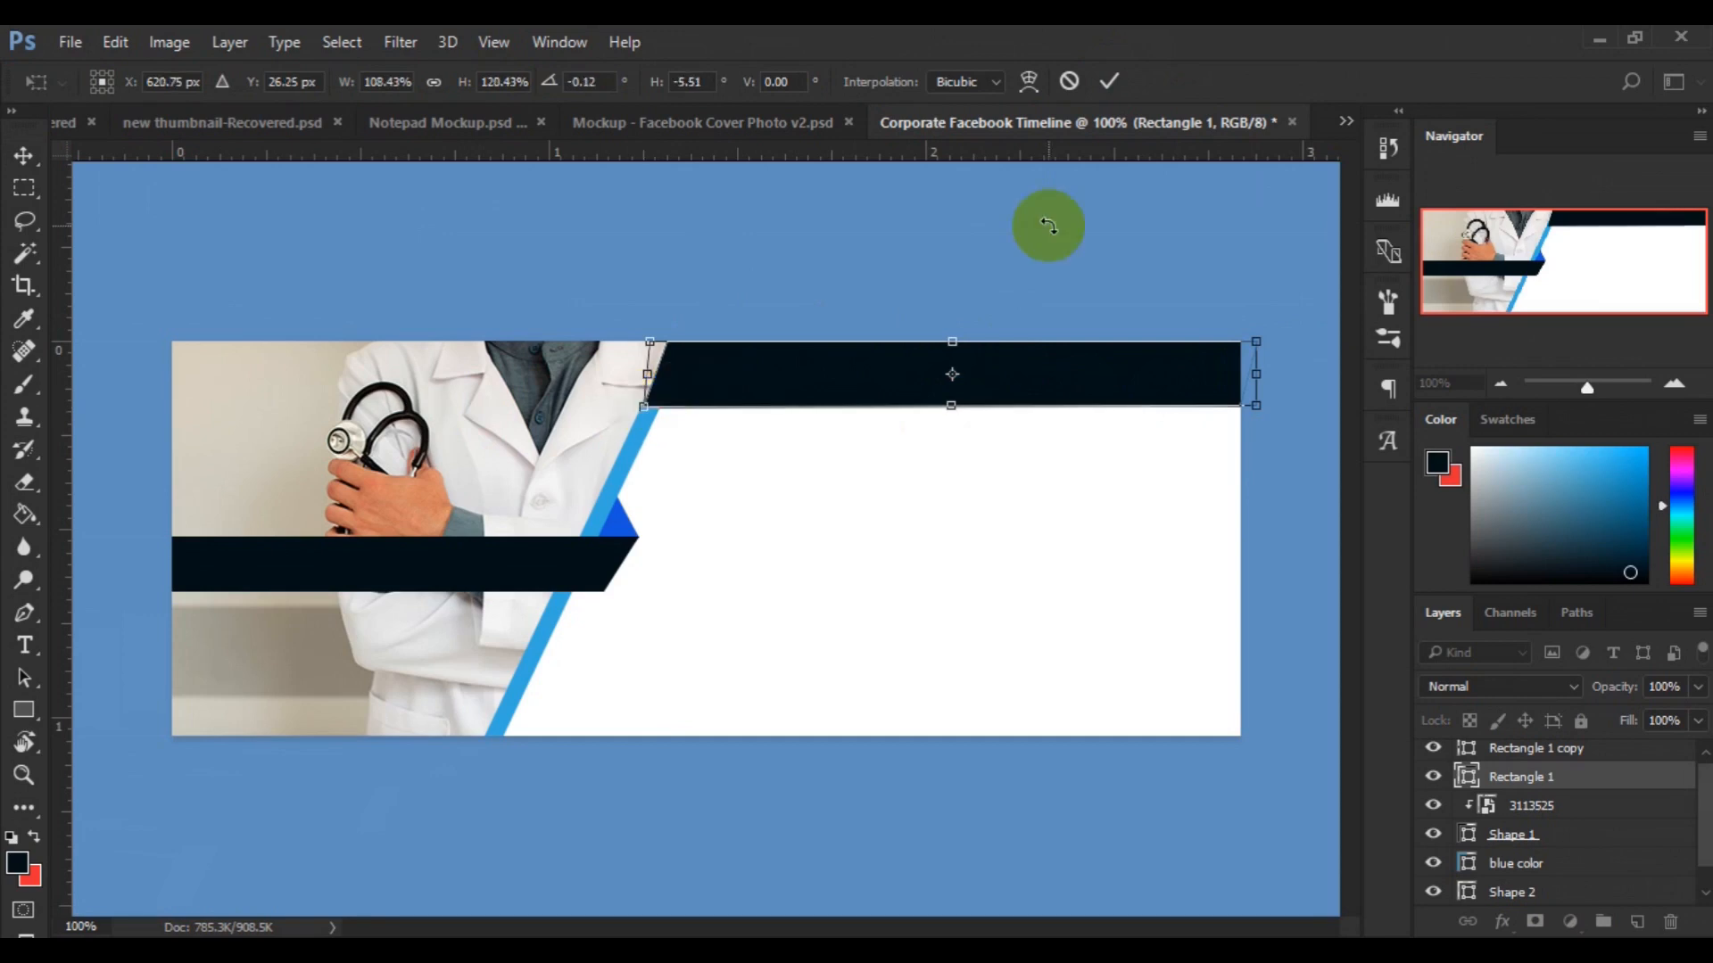
left_click(1125, 83)
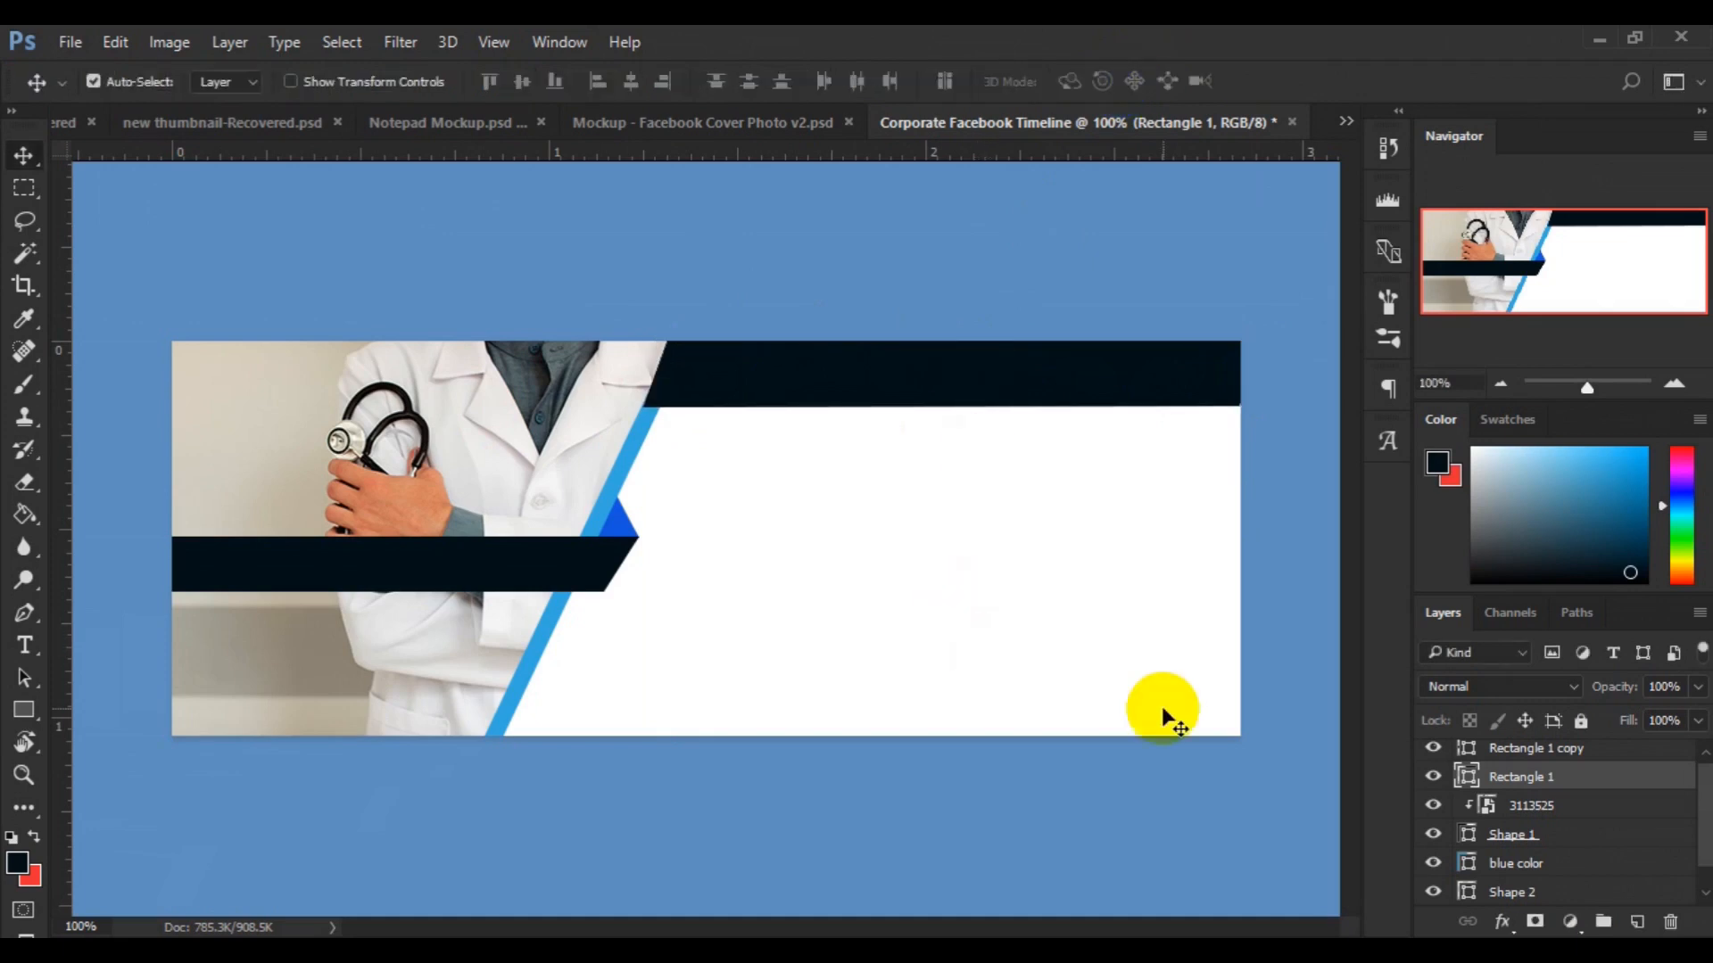
Add a new layer above the photo 3113525 and set the Pen tool's shape stroke to none.
left_click(1491, 805)
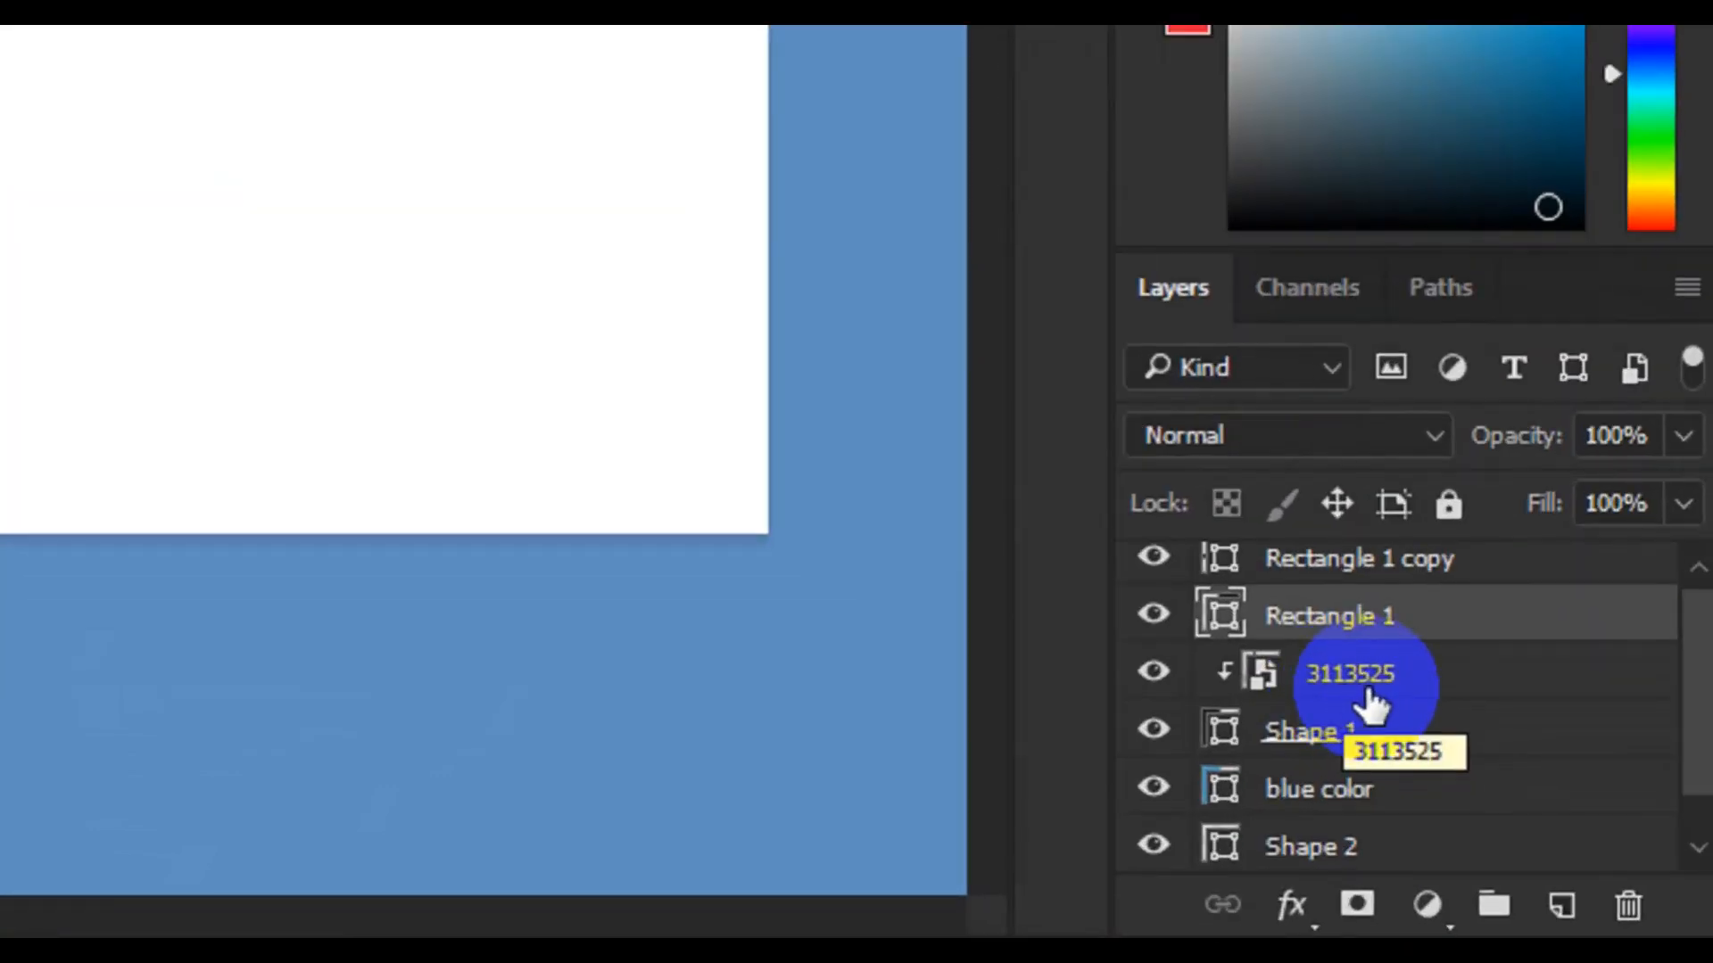
left_click(1374, 678)
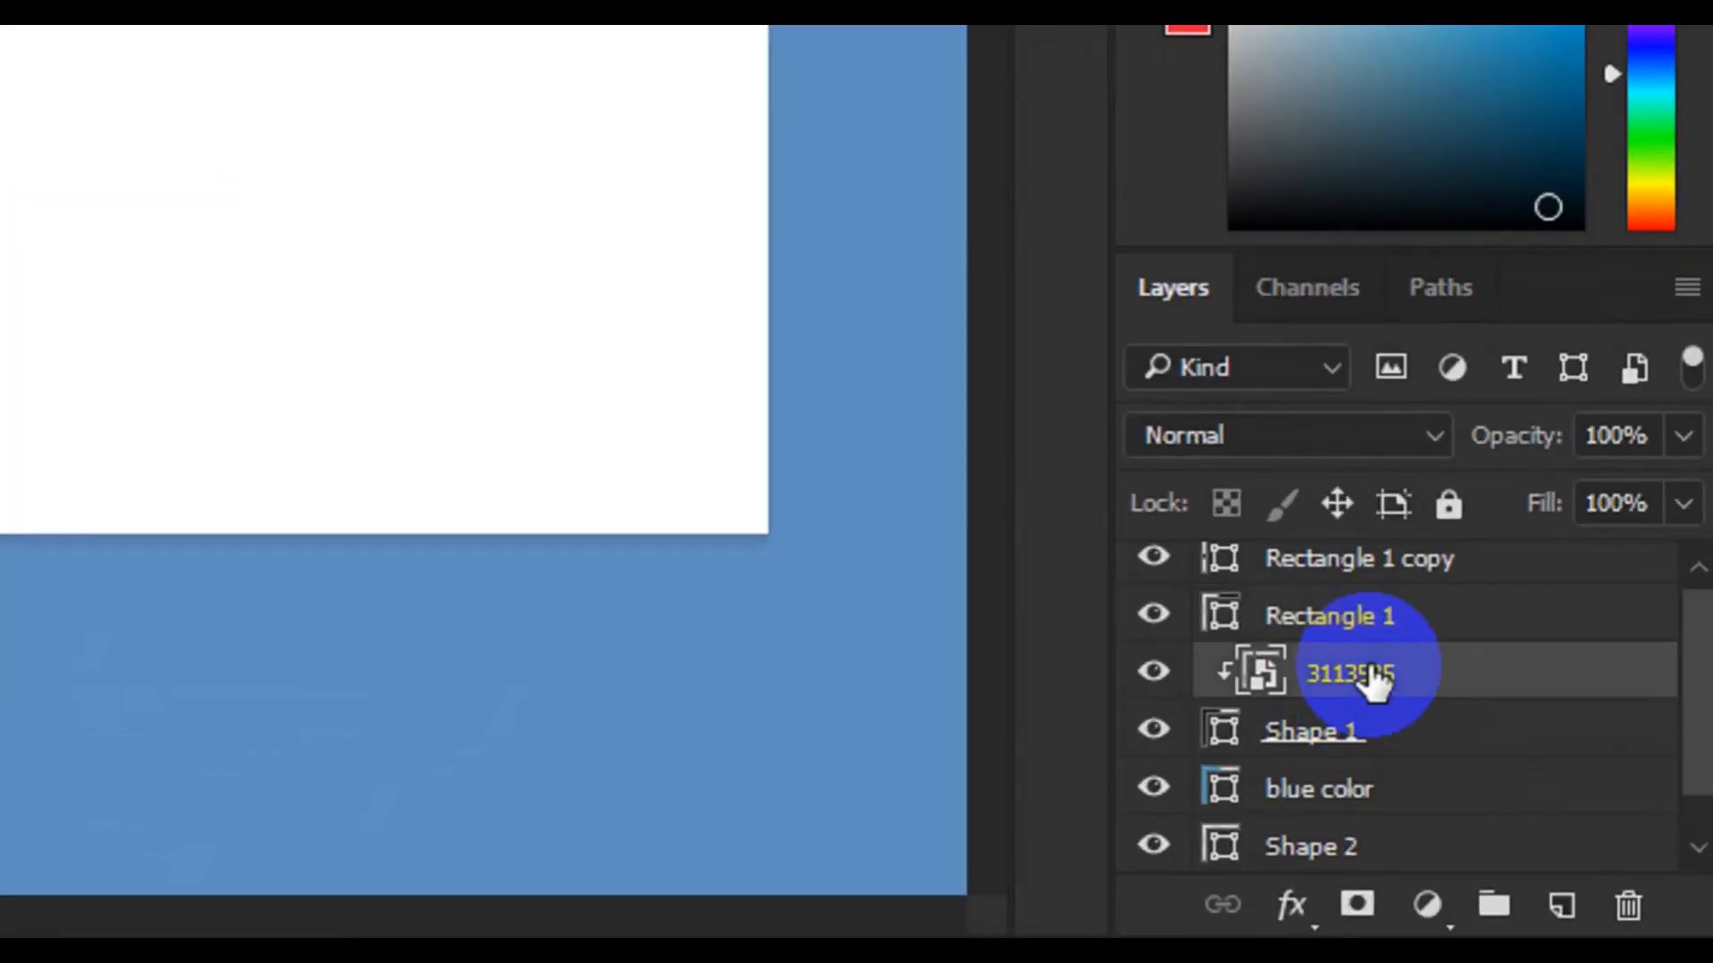
left_click(1559, 908)
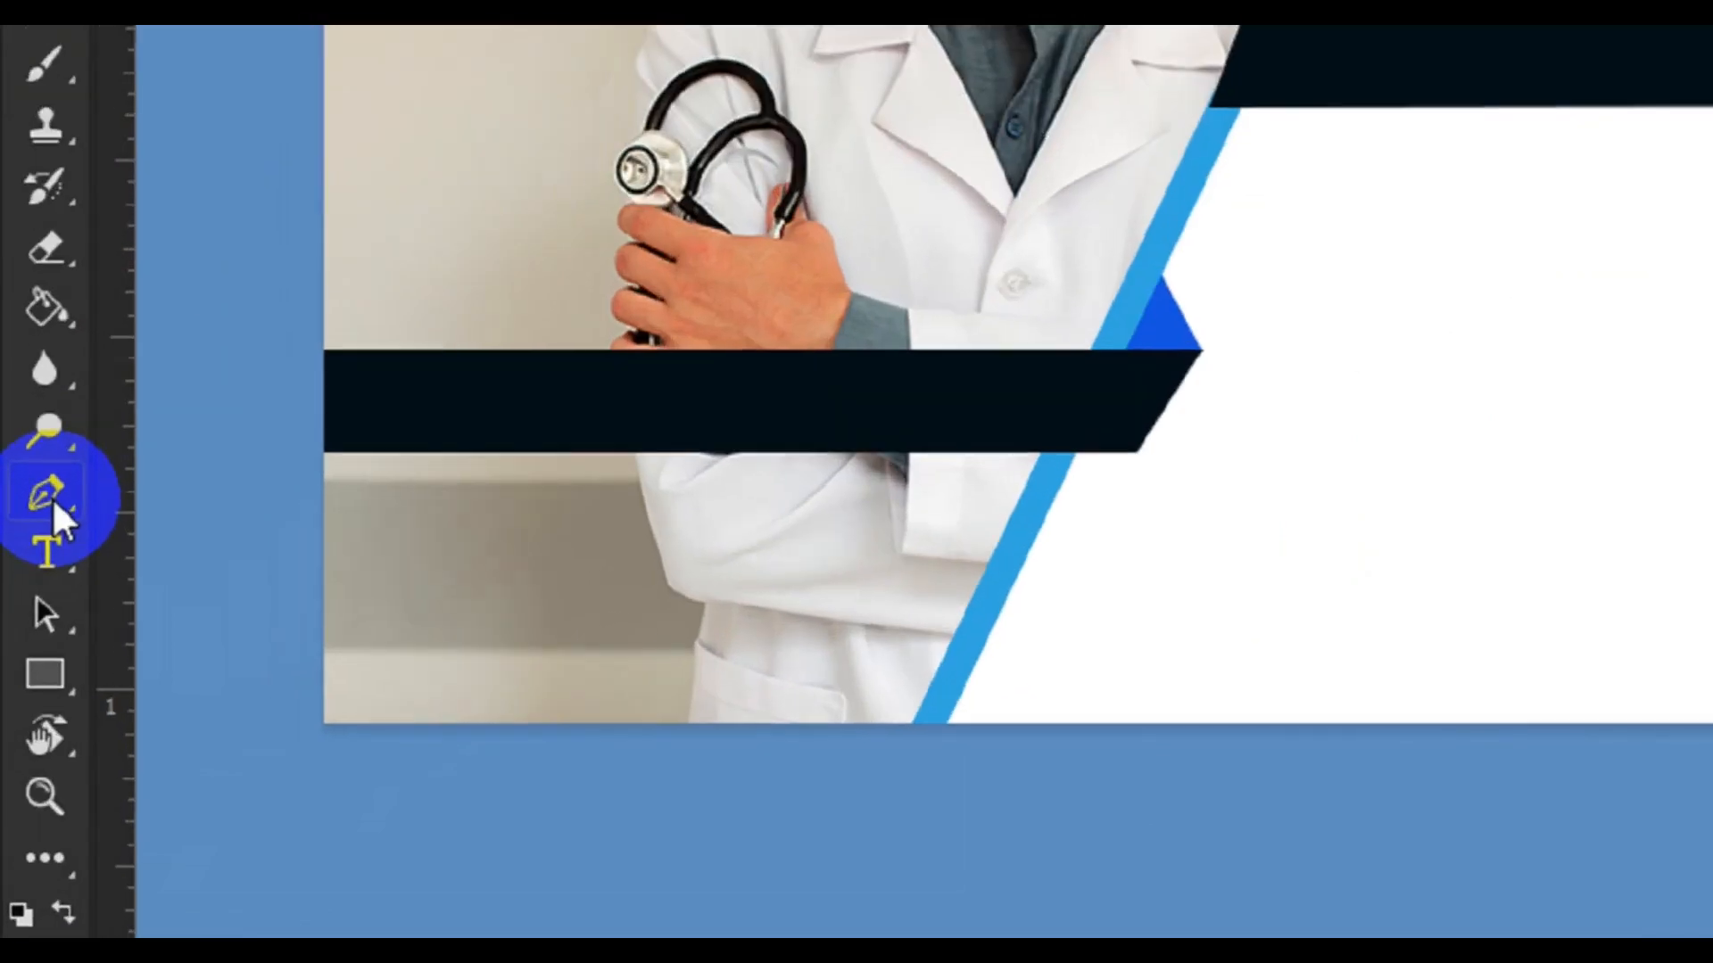
left_click(25, 614)
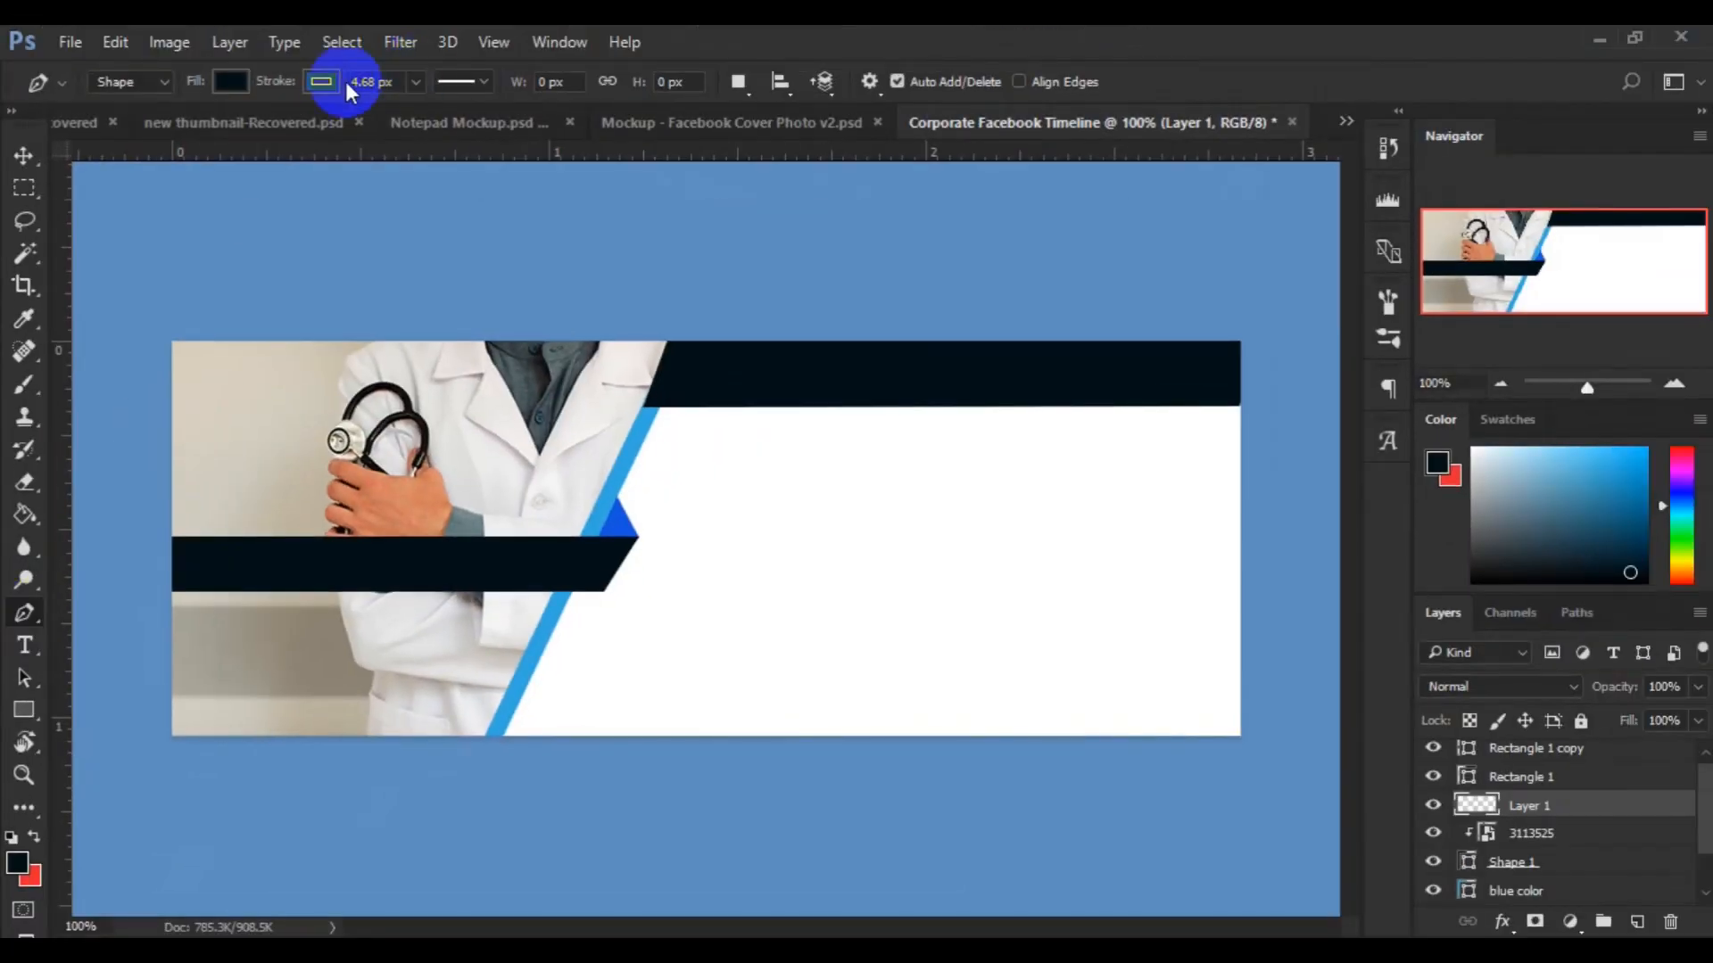
left_click(321, 82)
left_click(211, 135)
left_click(650, 430)
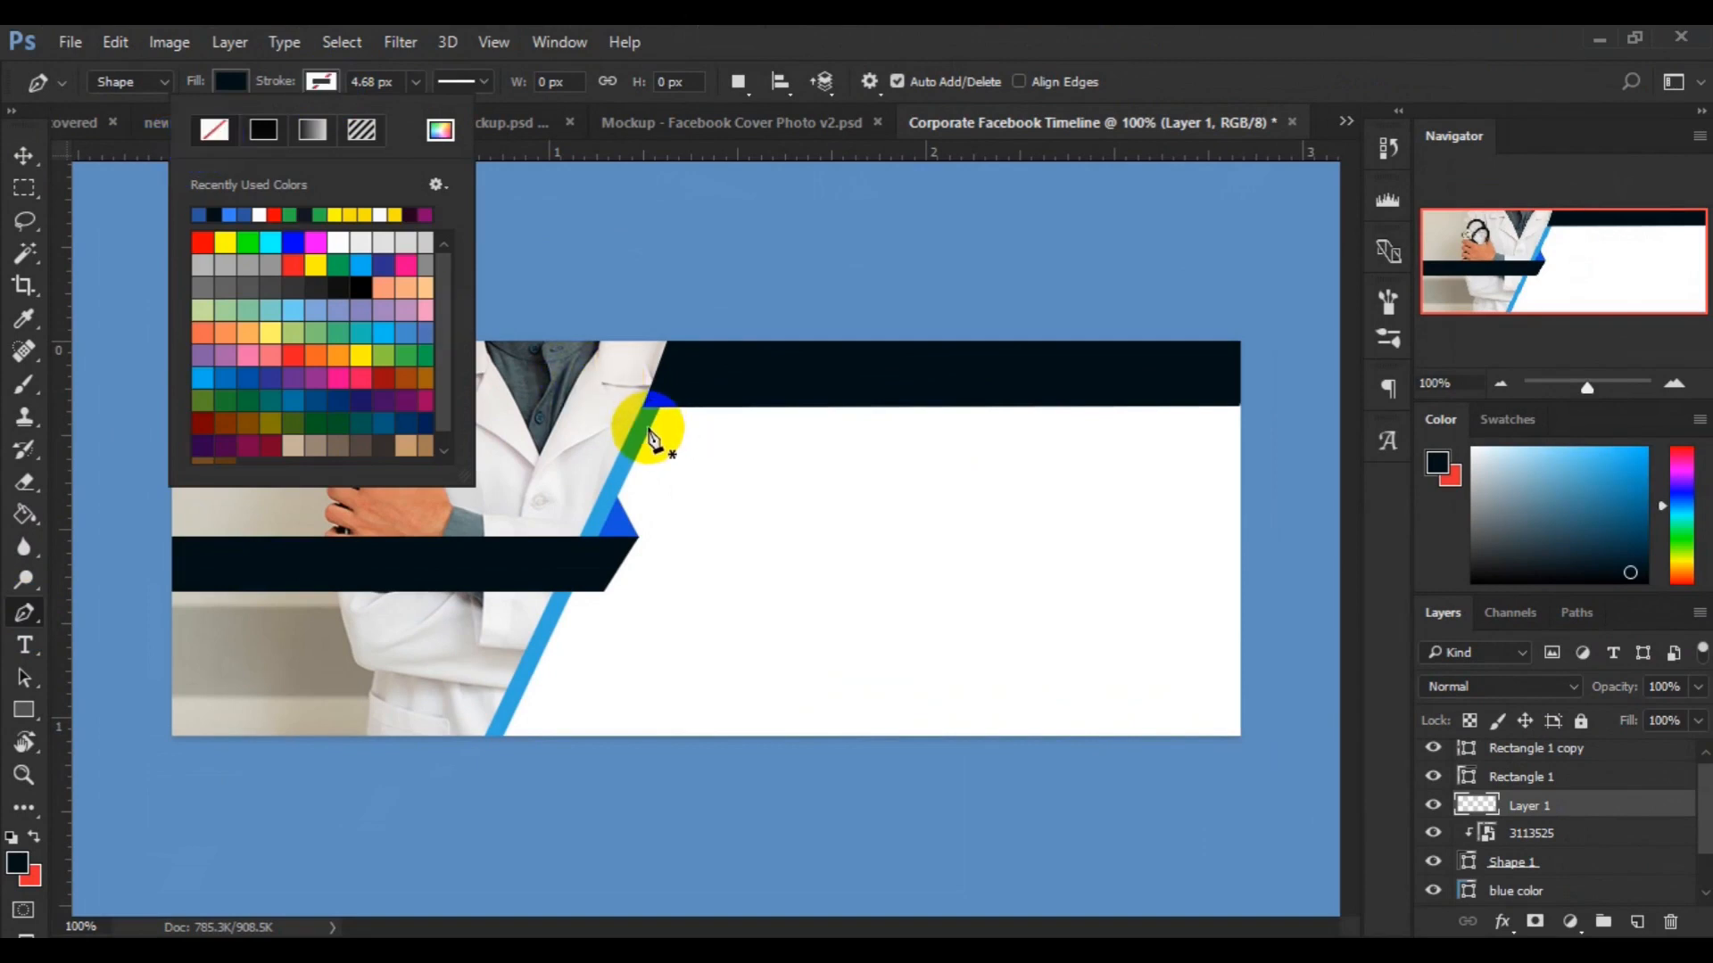
Draw a small closed triangle about 47 by 18 px beneath the upper dark bar's lower-left corner with the Pen tool.
left_click_drag(650, 431, 678, 441)
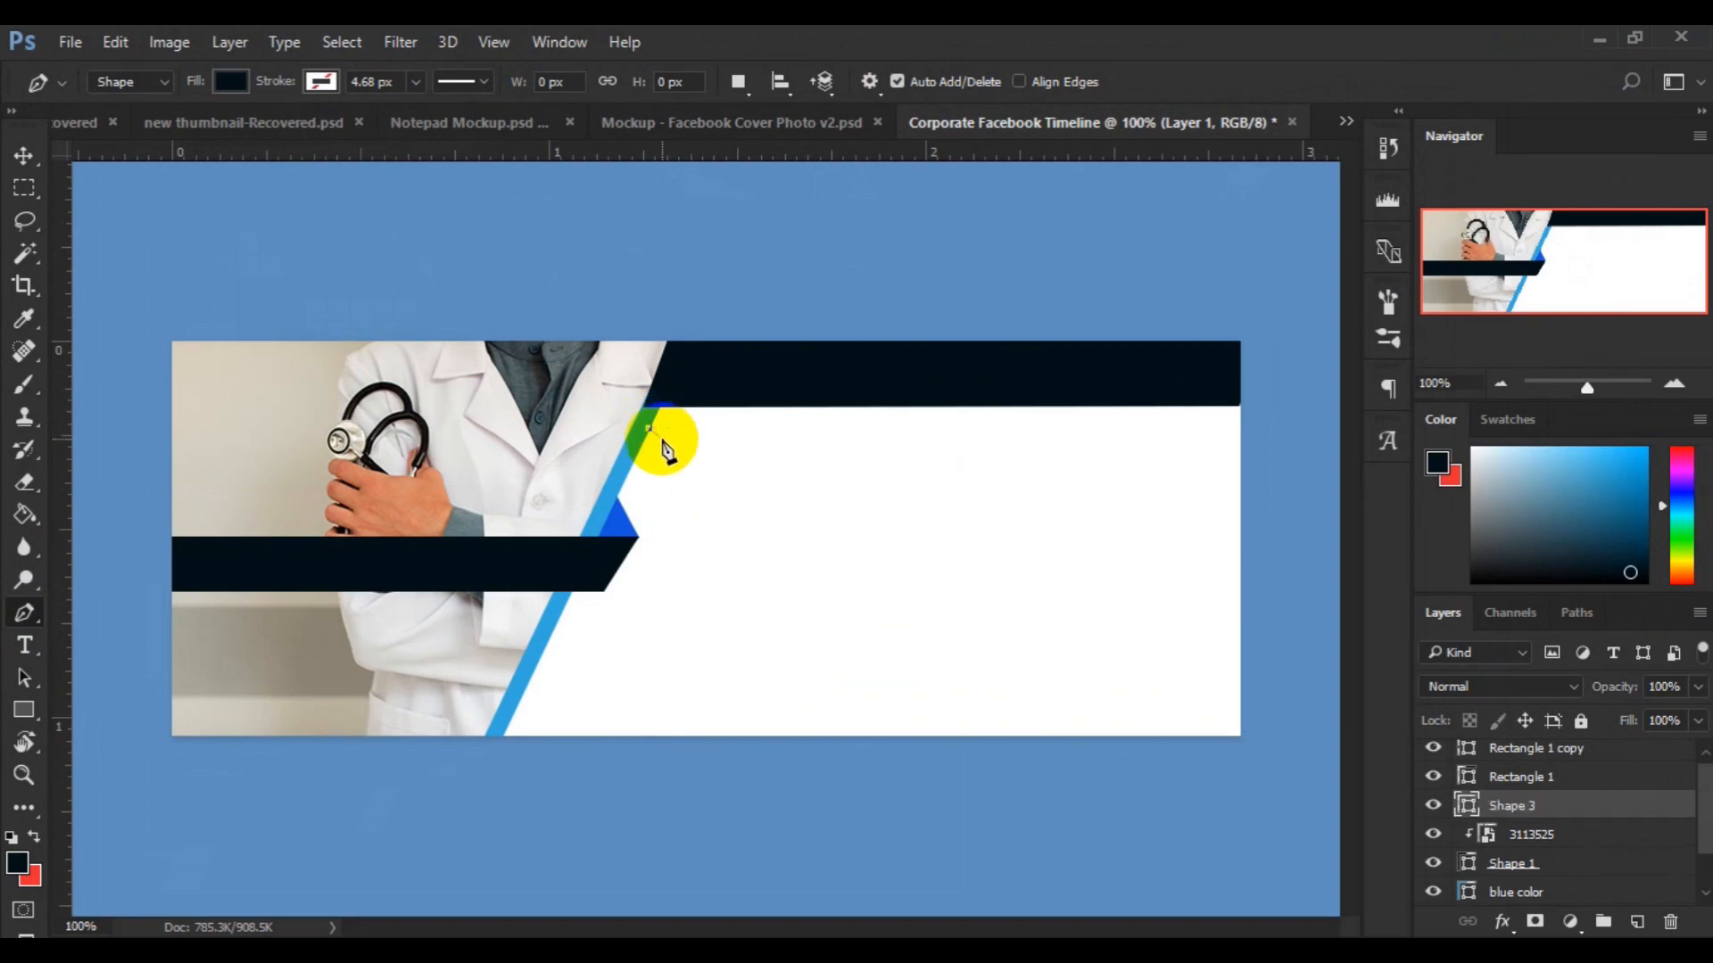
left_click(703, 410)
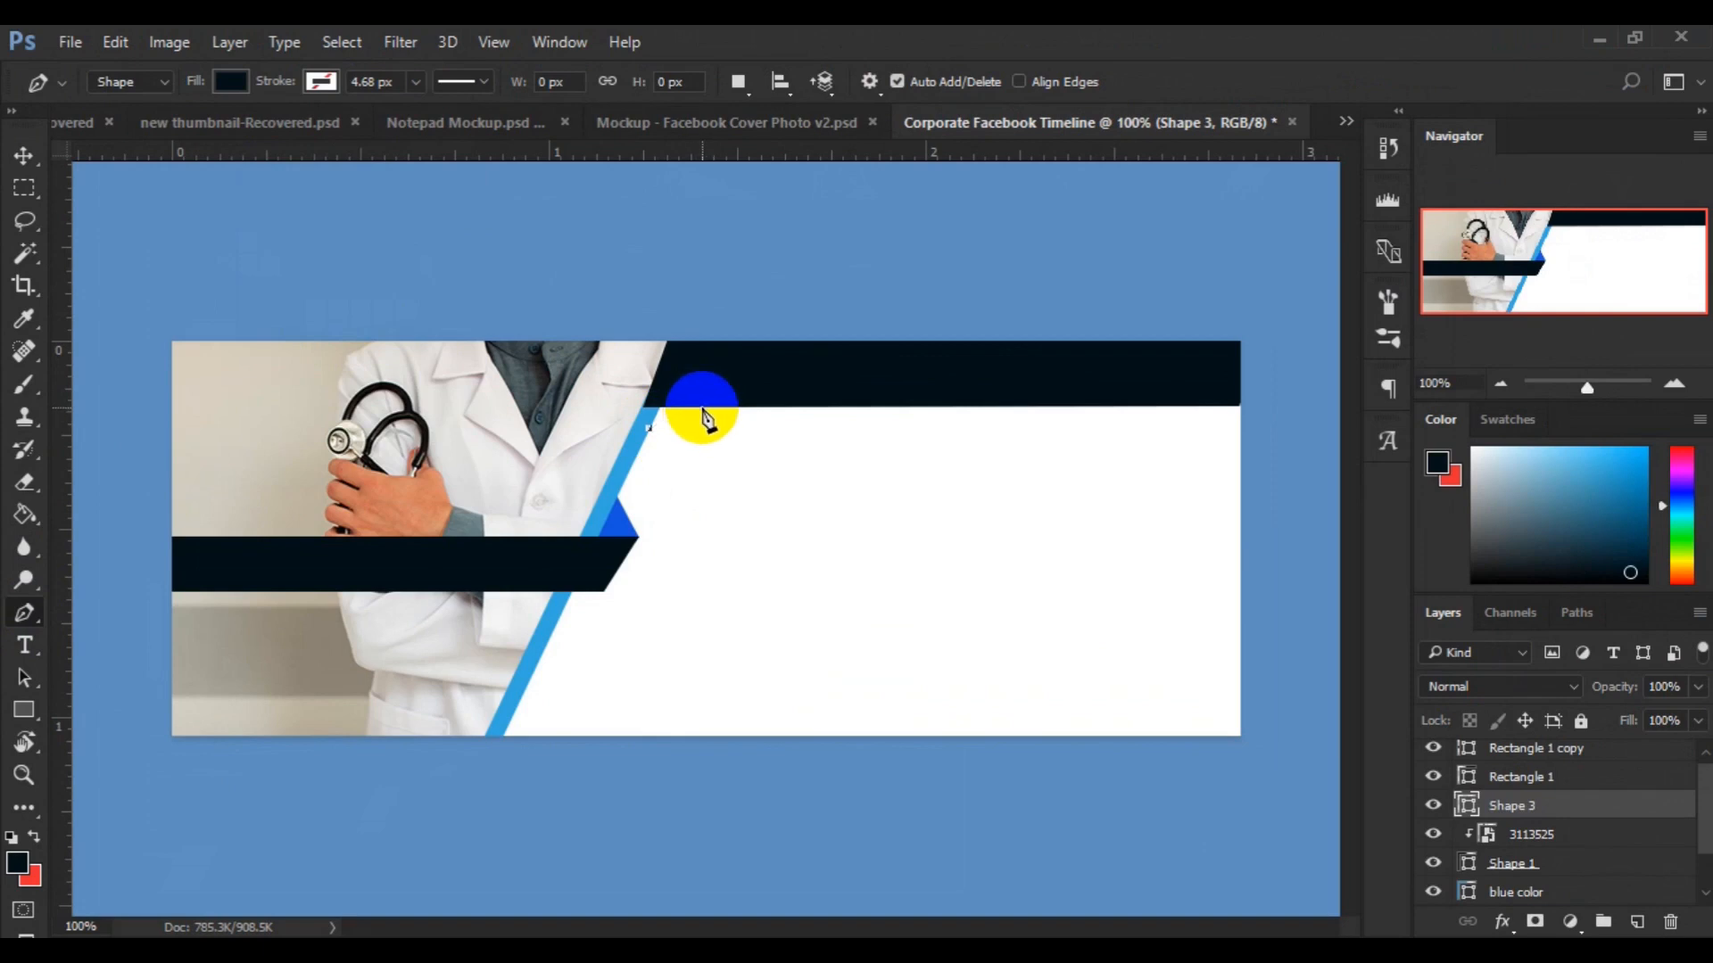
left_click(701, 407)
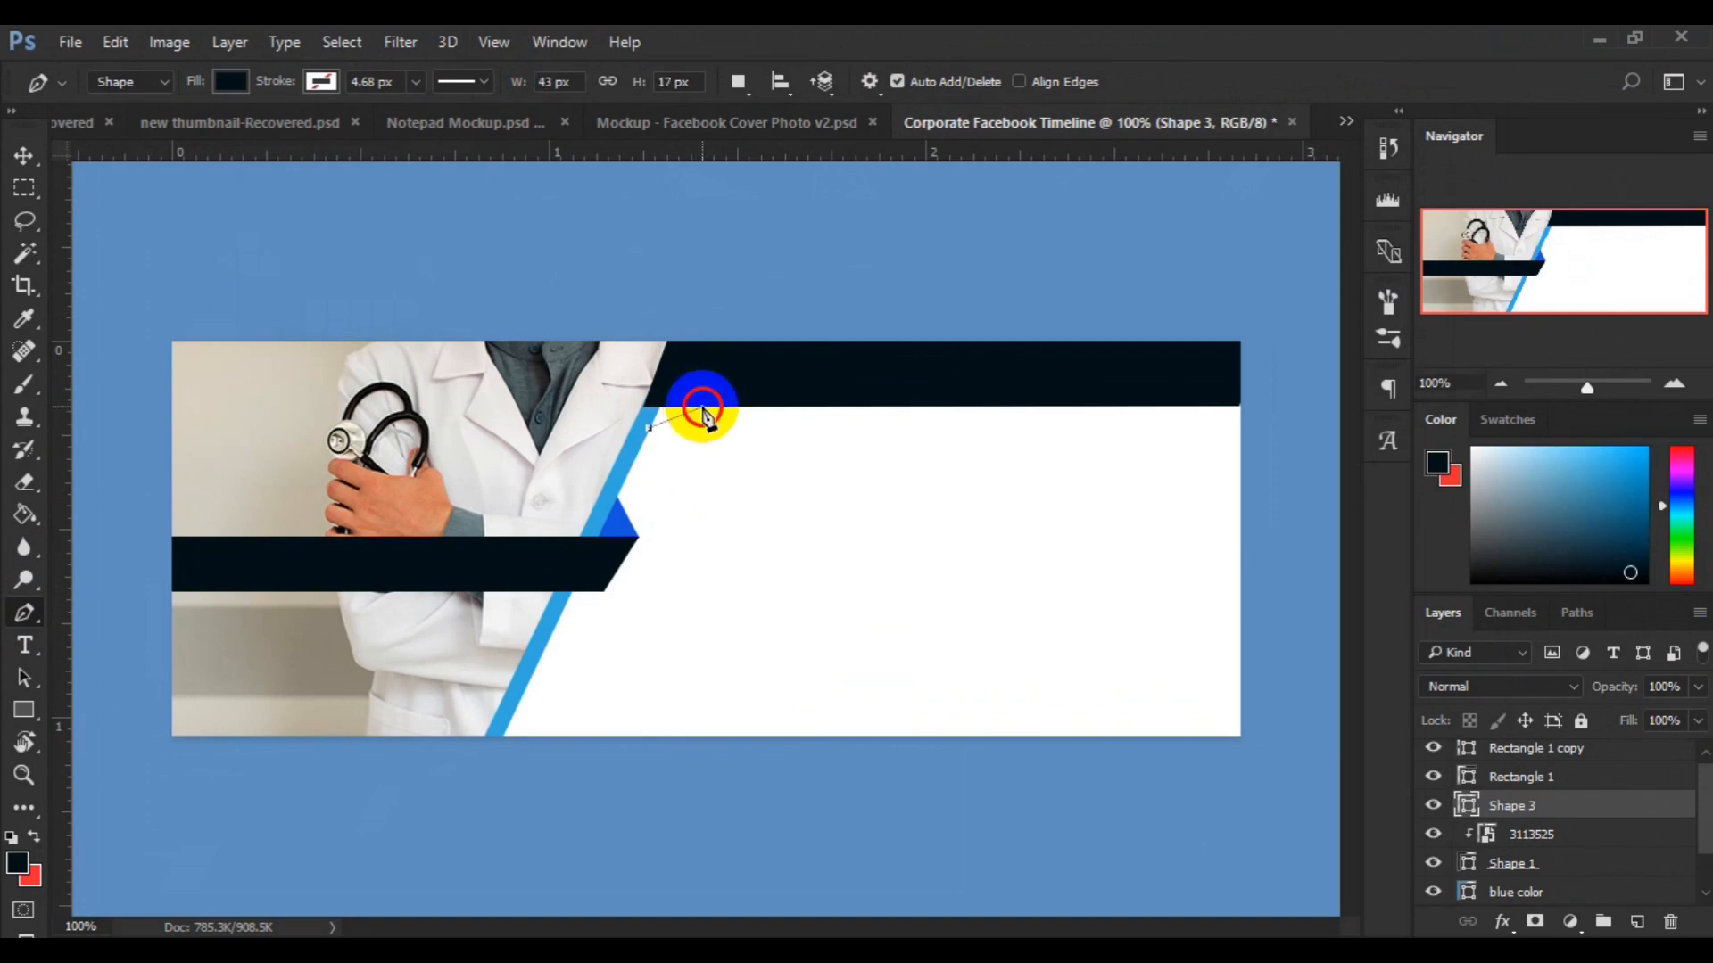
left_click(644, 407)
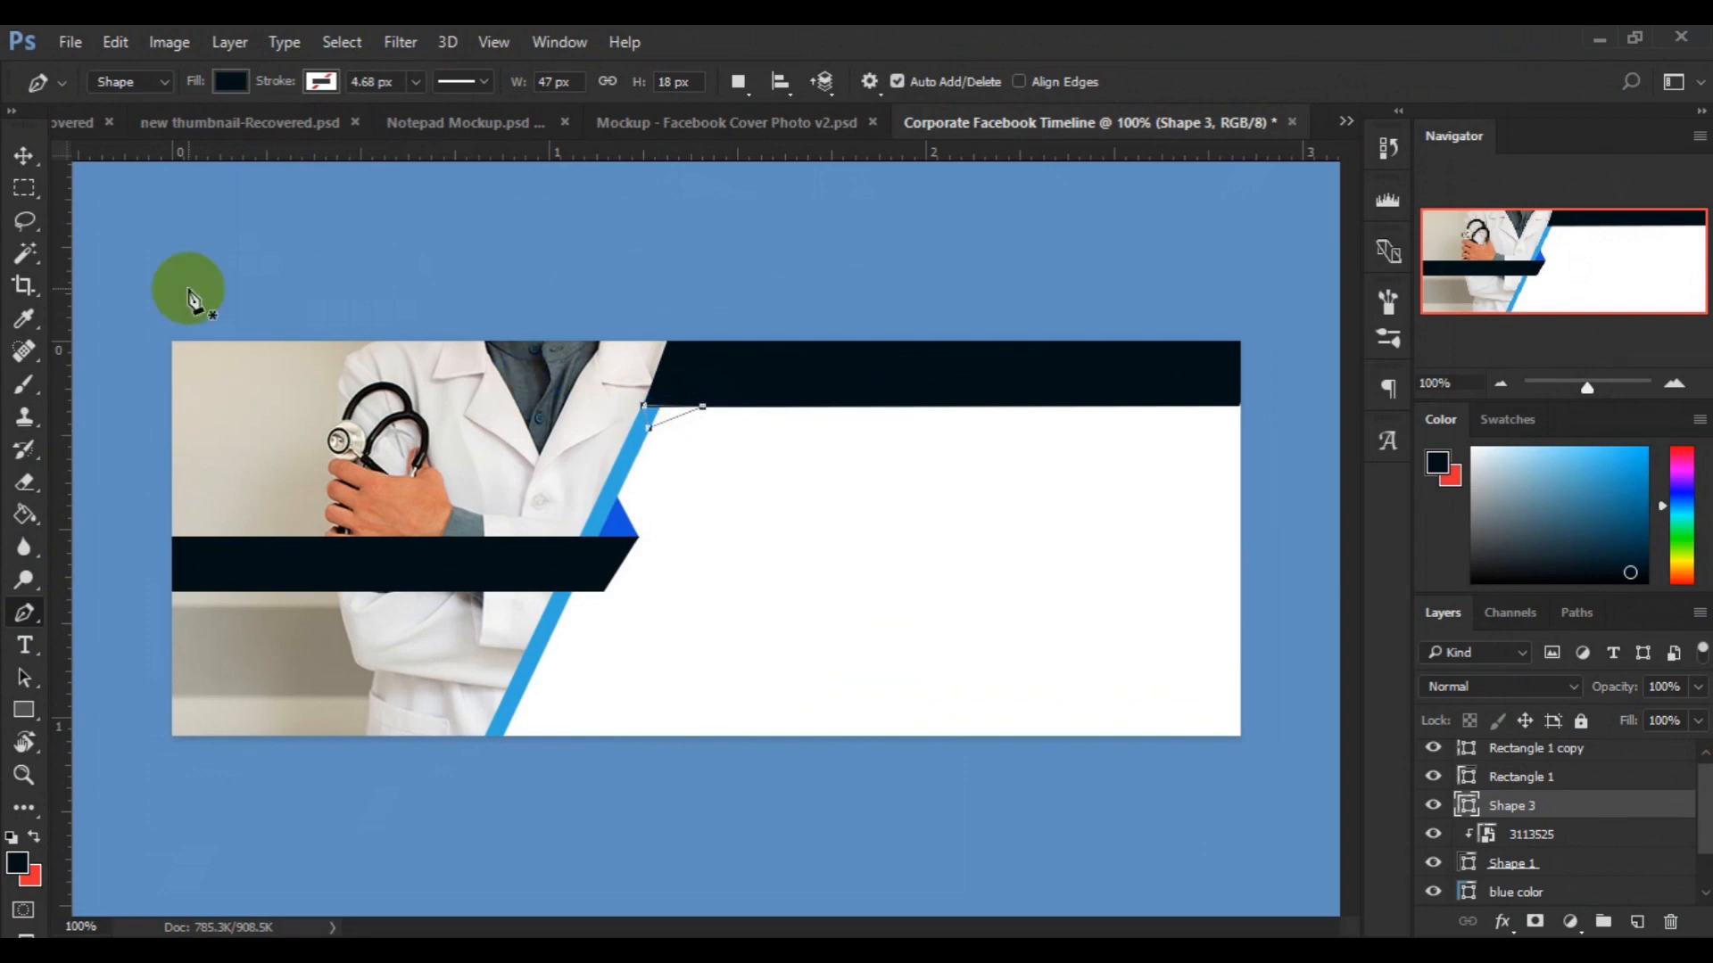
Fill the new Shape 3 triangle with the bright blue #1755dd sampled from the lower ribbon's fold.
left_click(23, 159)
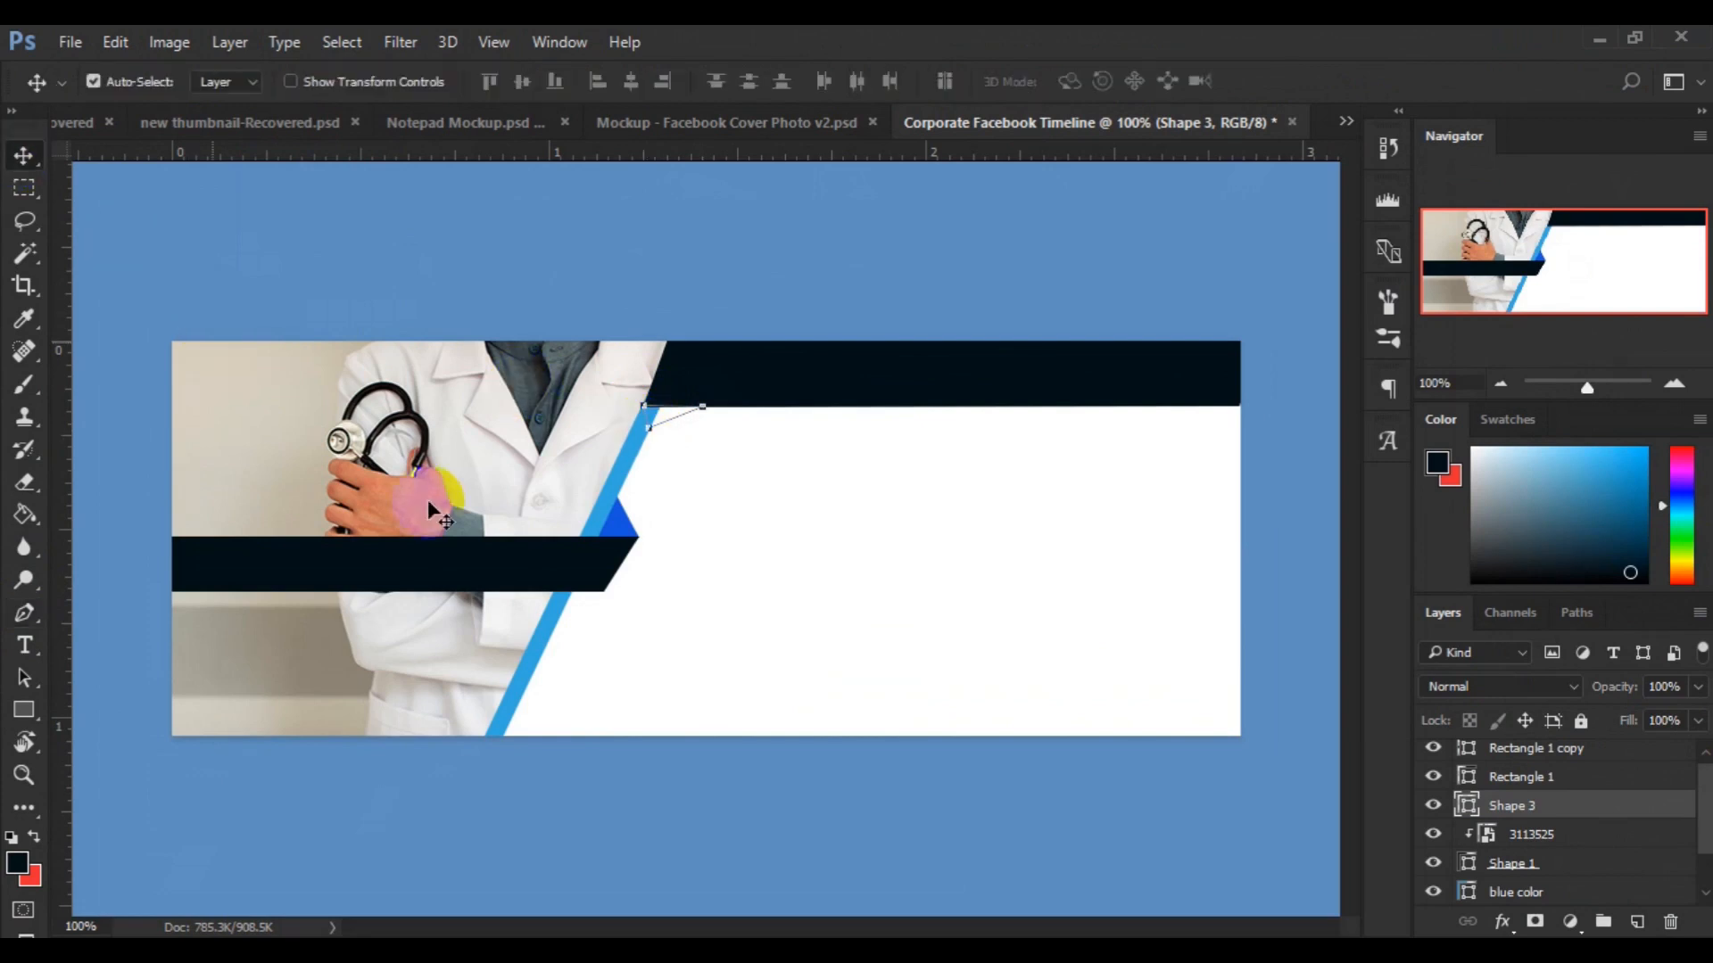
double_click(1471, 808)
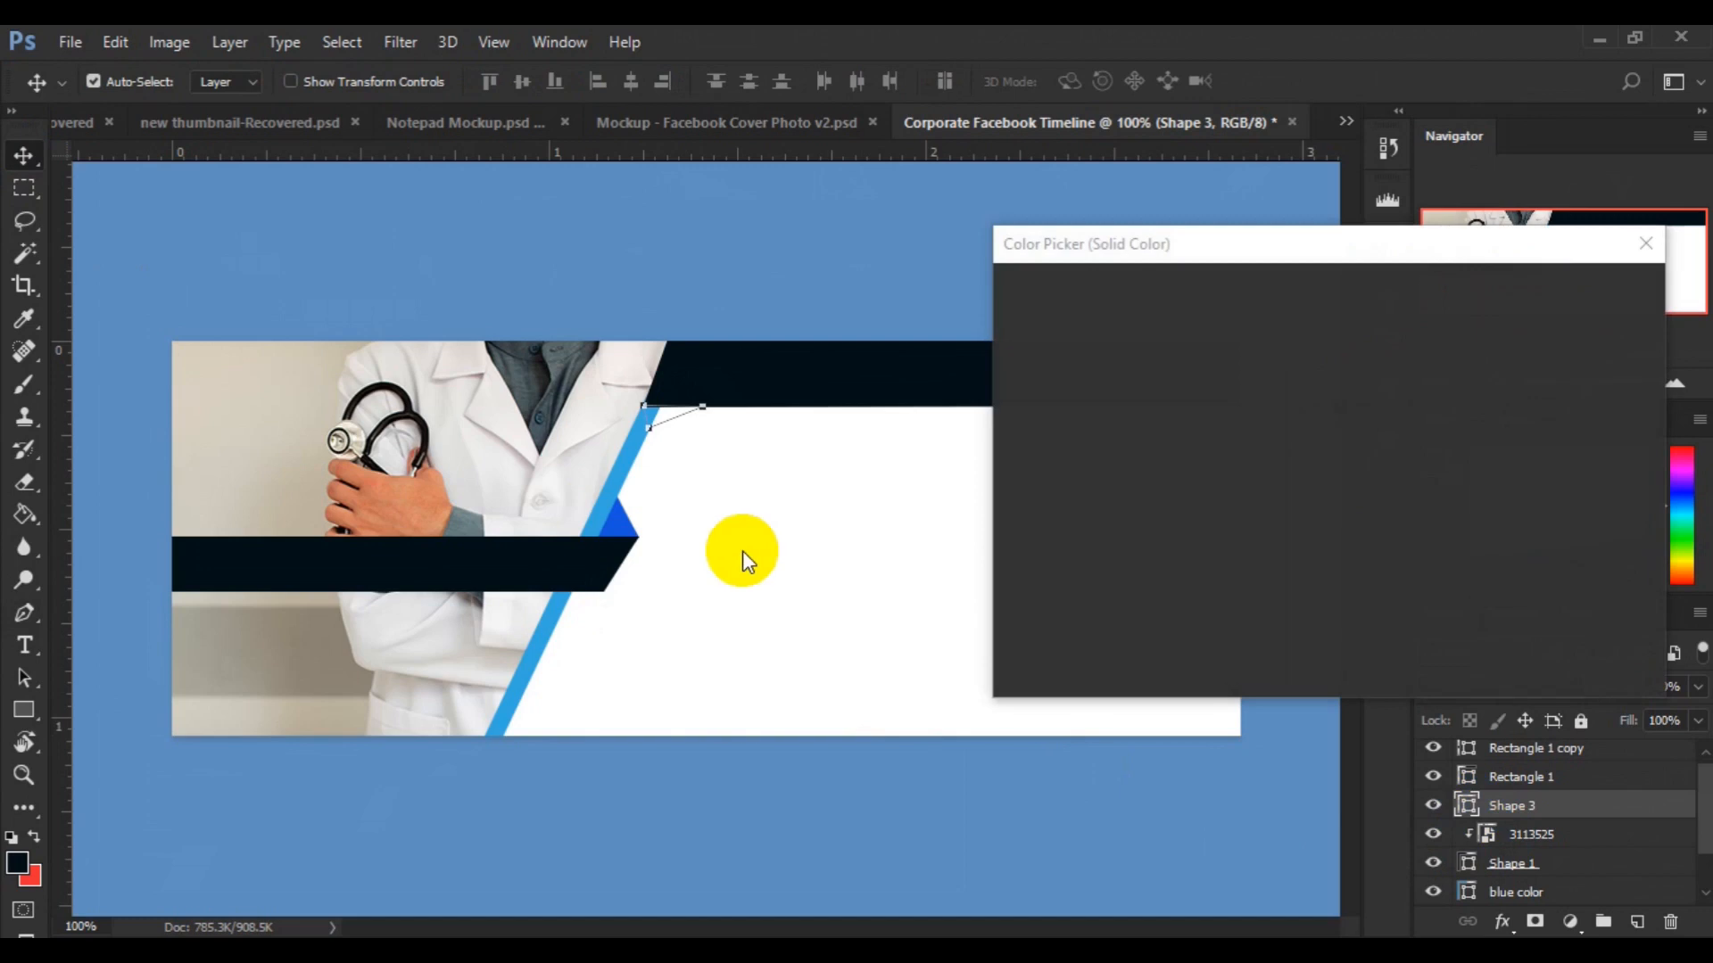
left_click(624, 534)
left_click_drag(625, 533, 1445, 382)
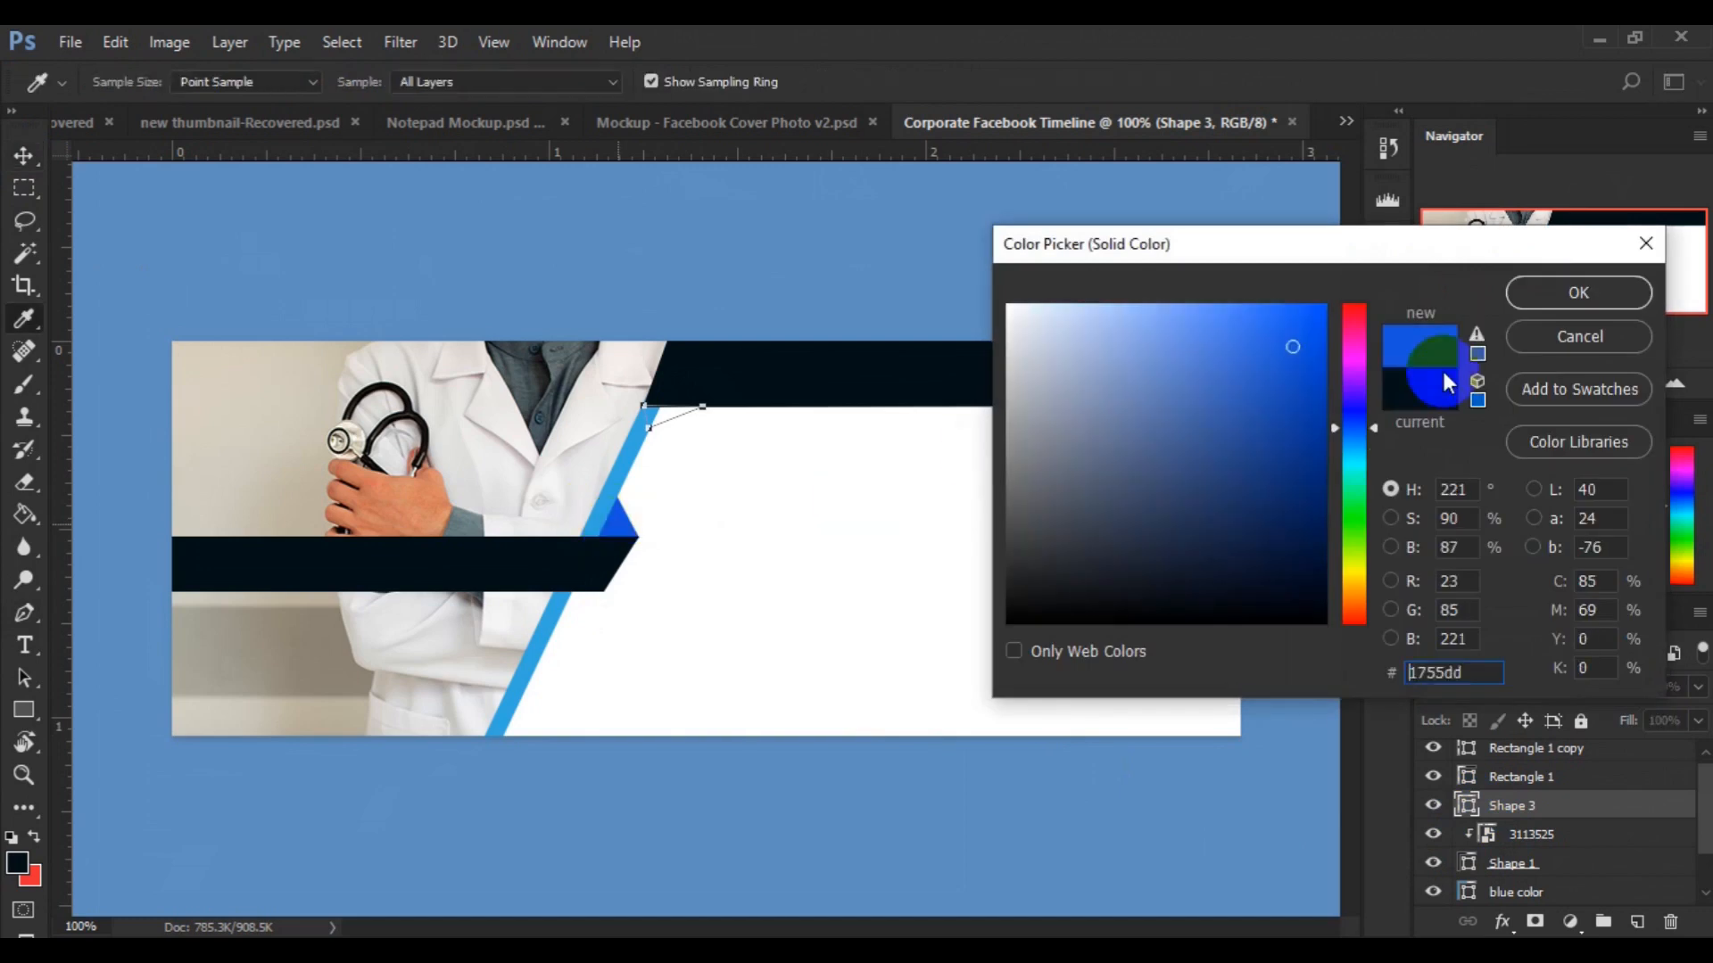
left_click(1592, 302)
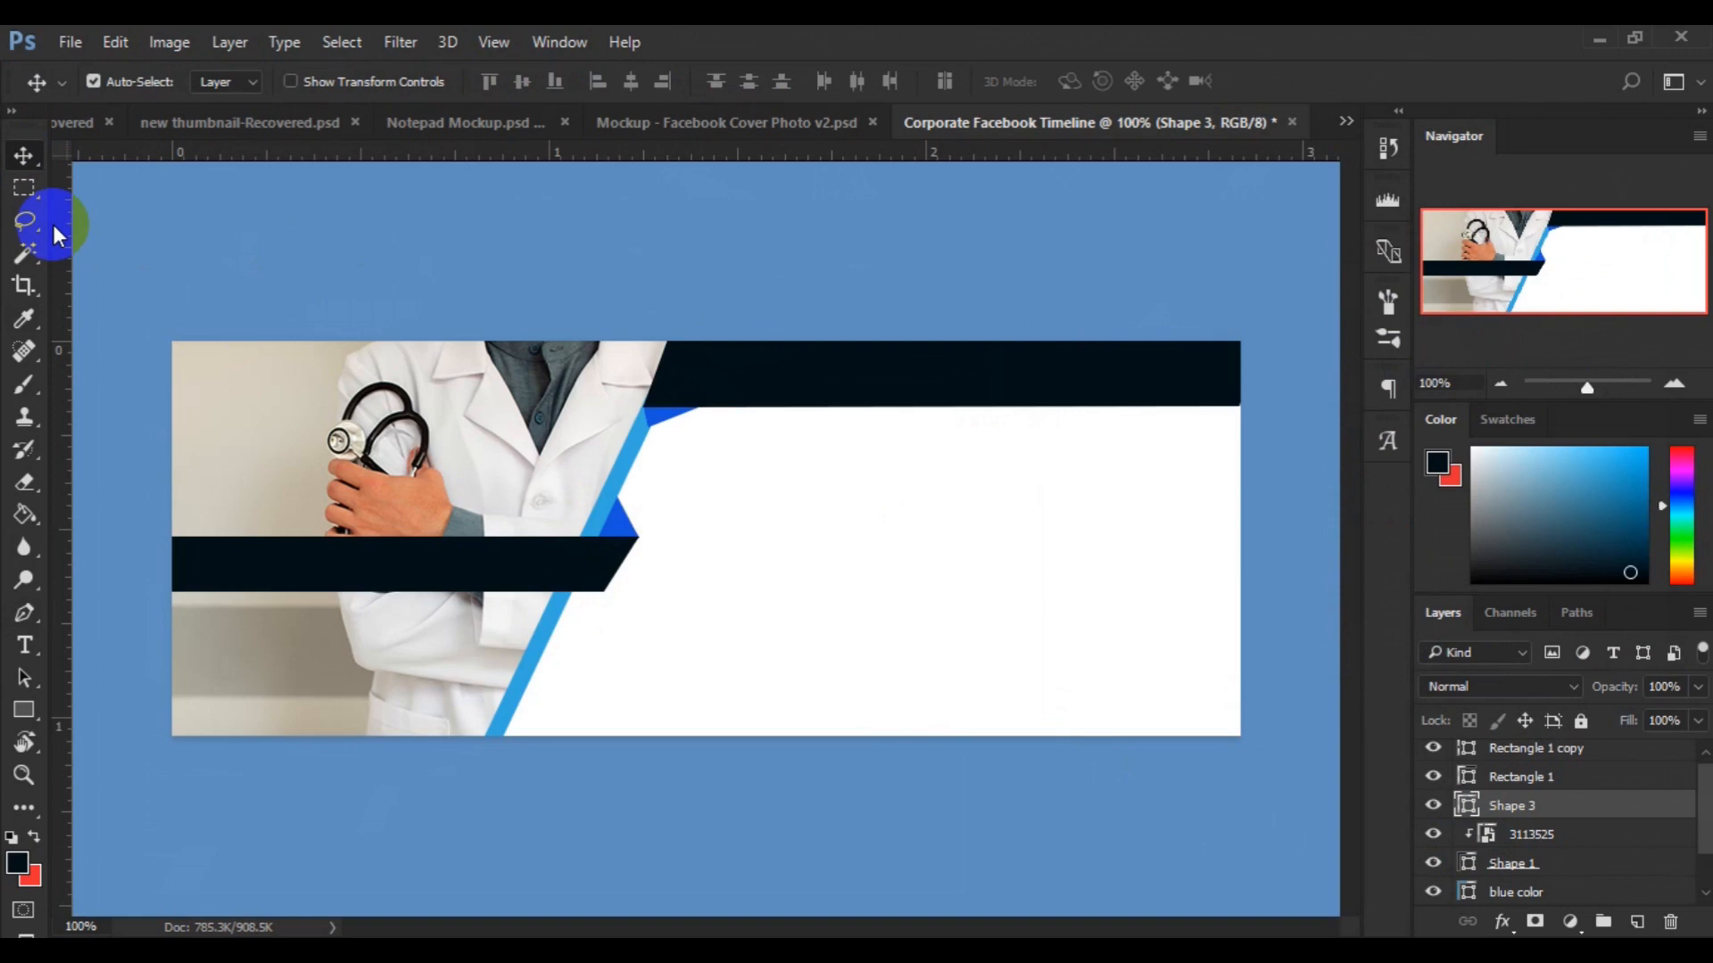
Remove the small blue Shape 3 triangle beneath the upper bar and deselect all layers.
left_click_drag(647, 402, 662, 416)
key("ctrl+e")
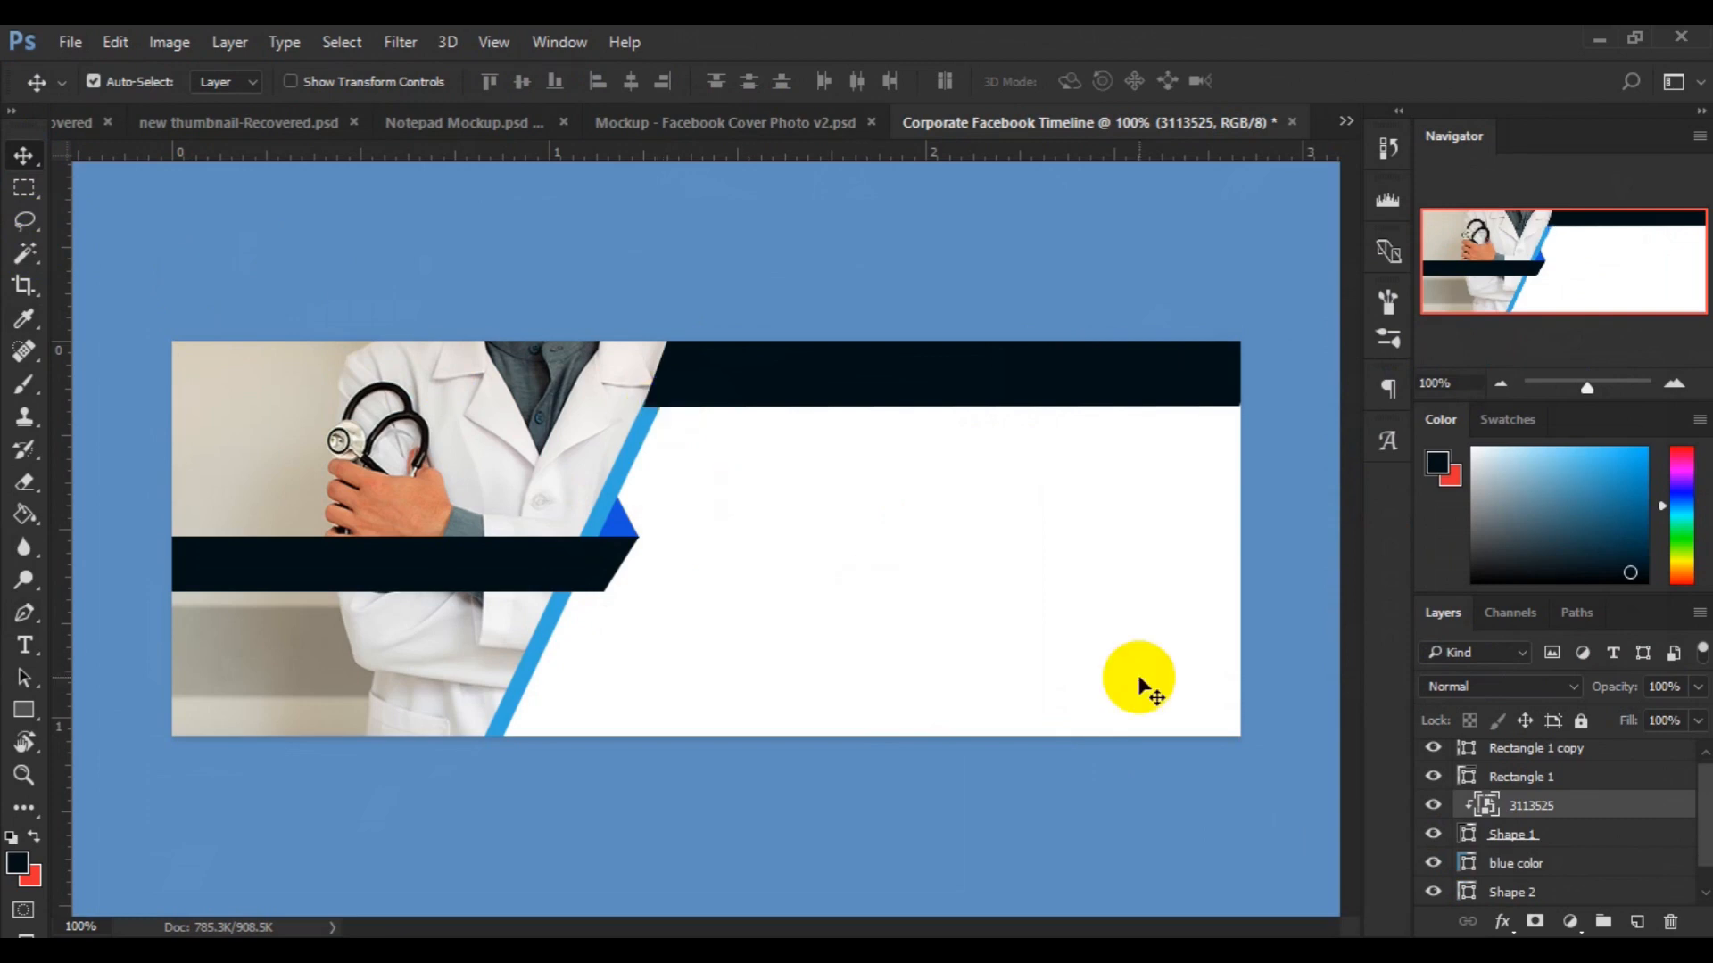
left_click(1098, 638)
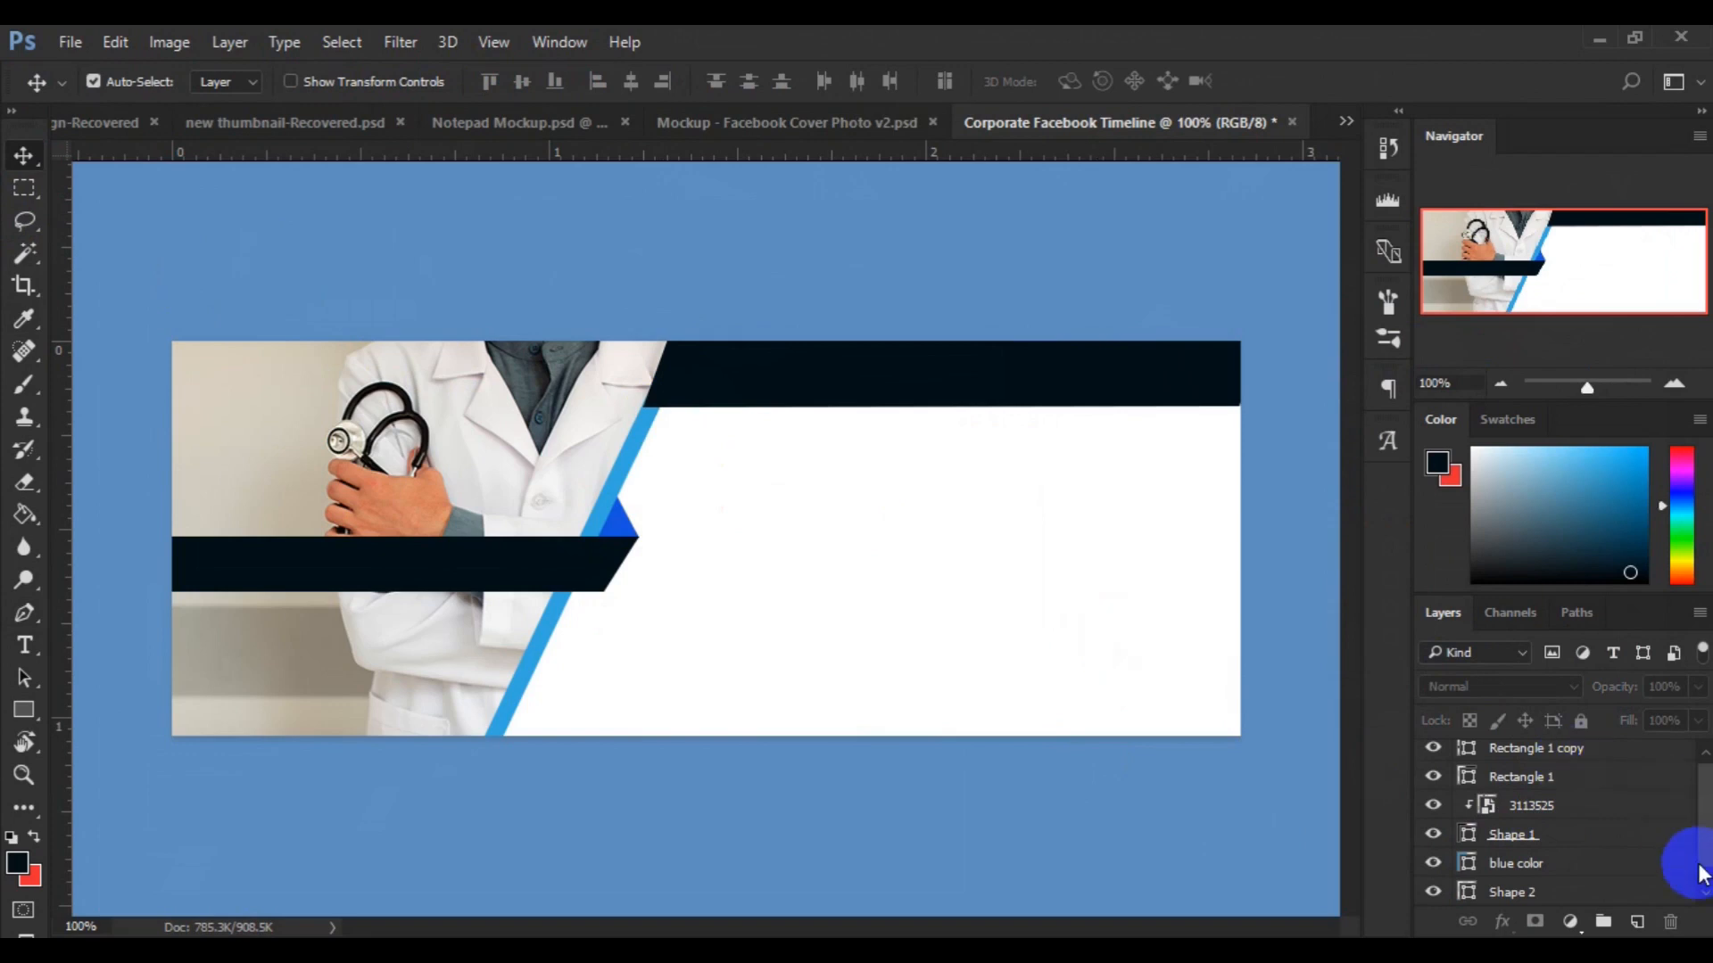
Draw a circle about 52 px across directly above the Background layer, in the white area beside the lower dark bar's tip.
scroll(1704, 883, "up", 1)
scroll(1704, 884, "down", 1)
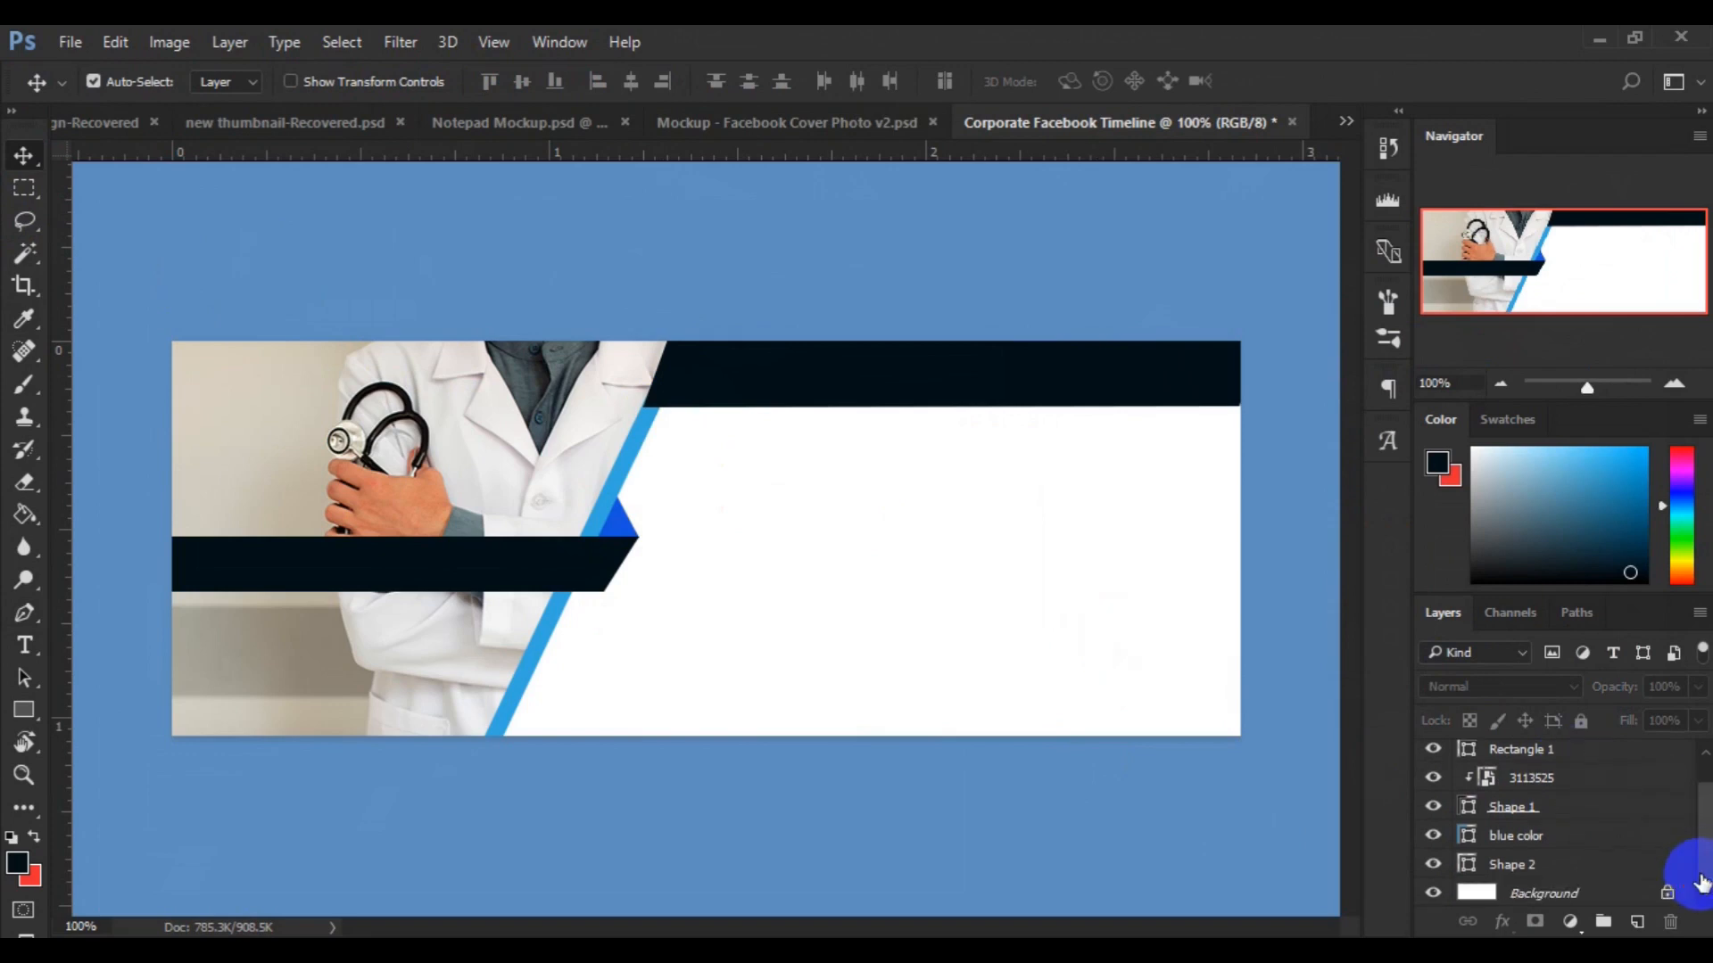
left_click(1601, 893)
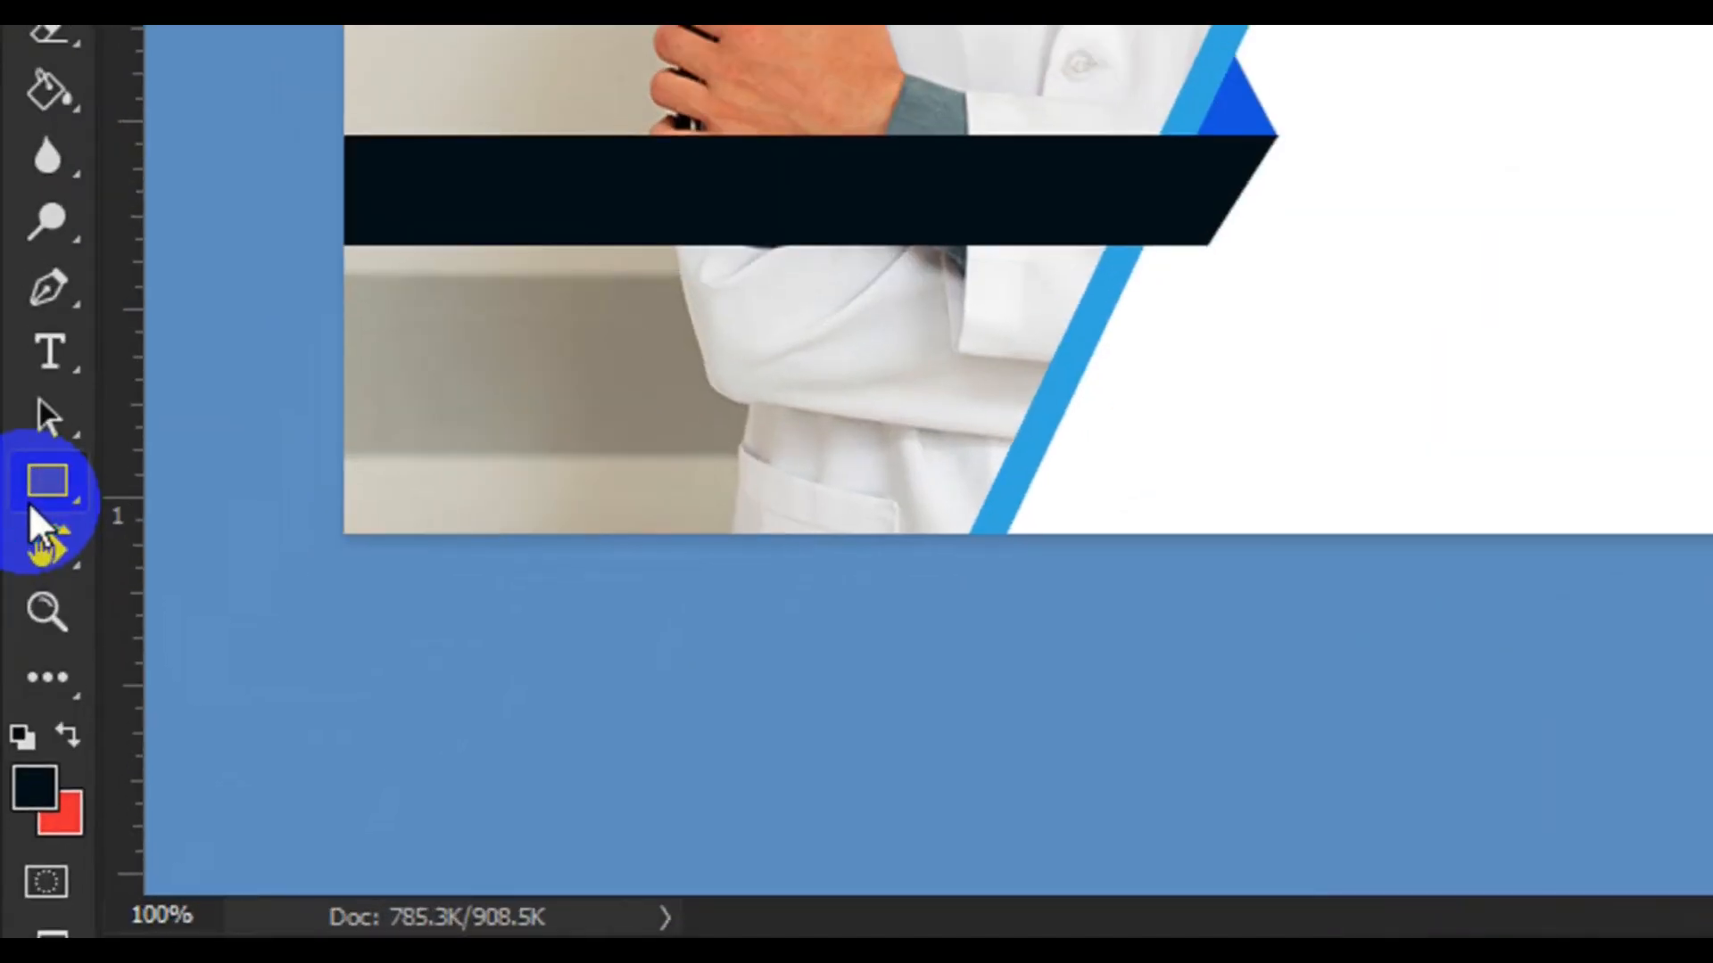
right_click(29, 501)
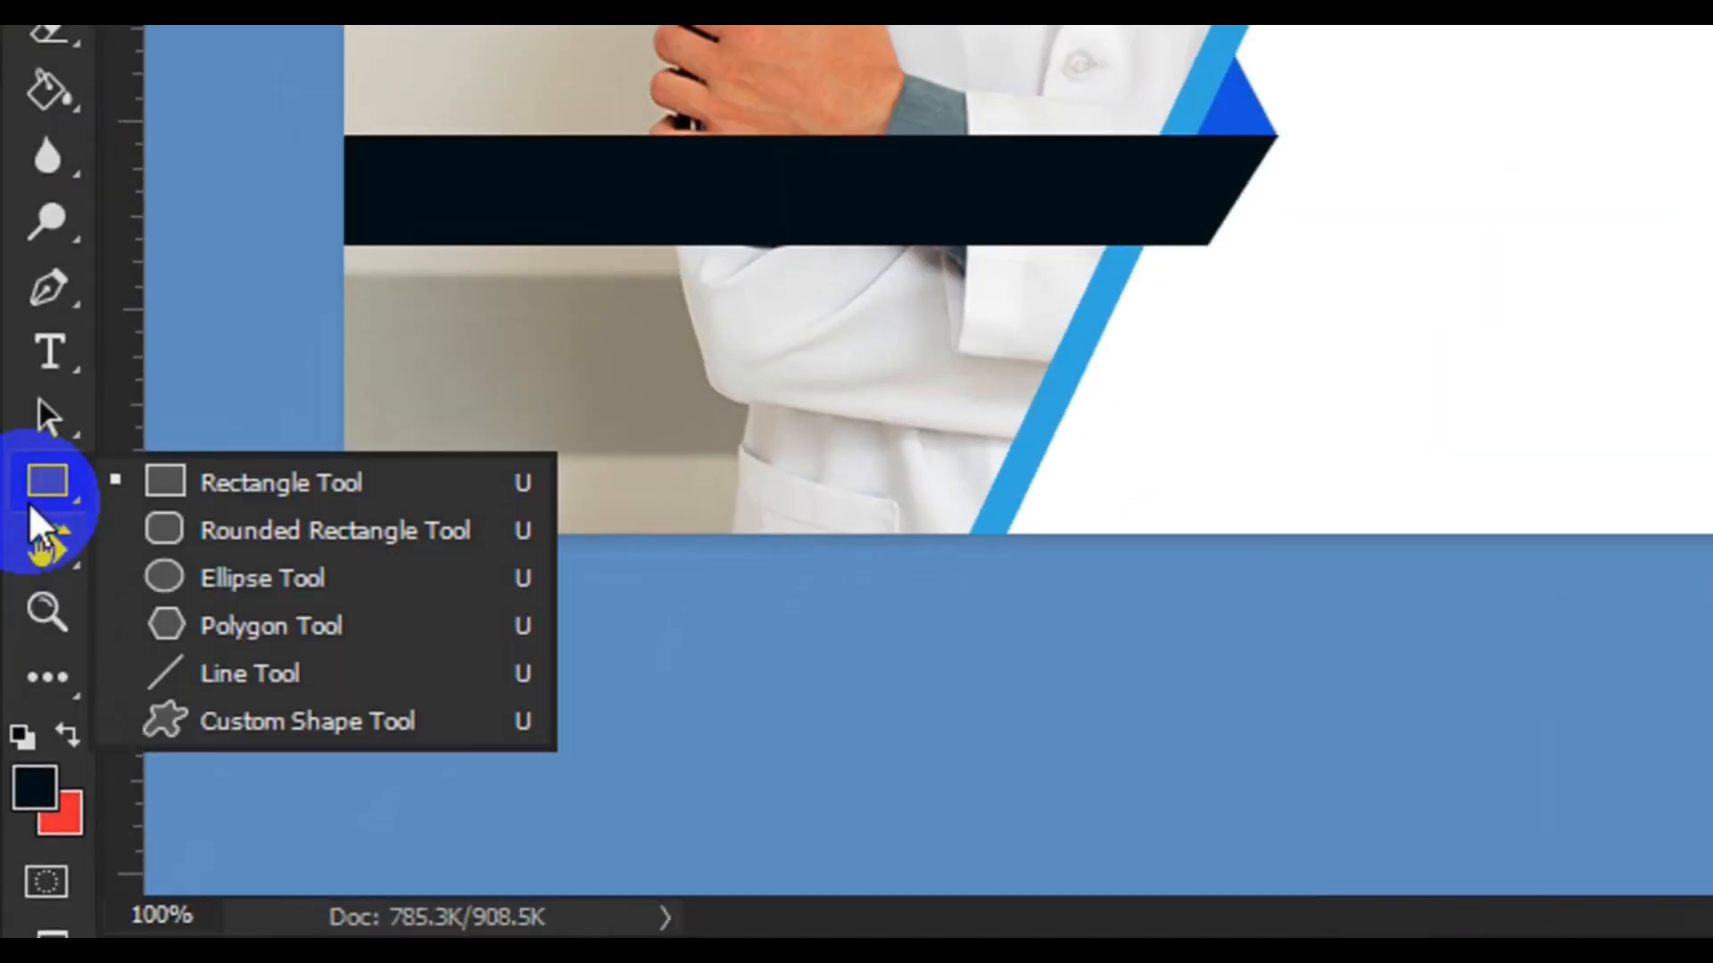
left_click(197, 574)
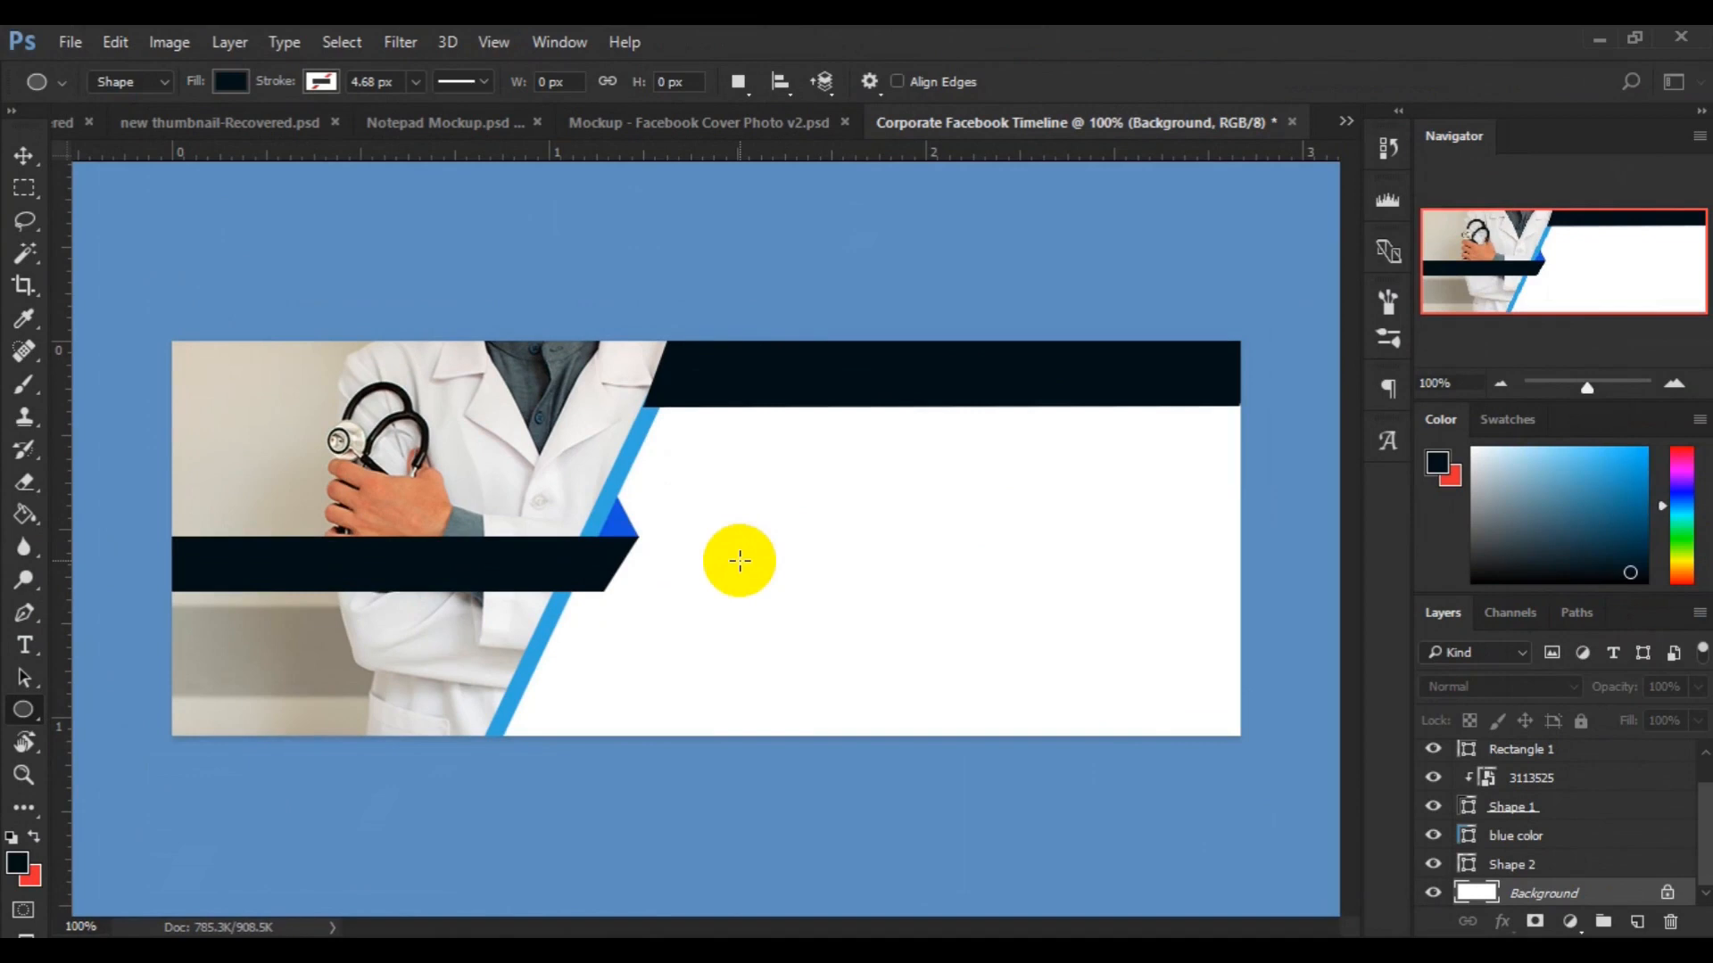
left_click_drag(741, 561, 776, 593)
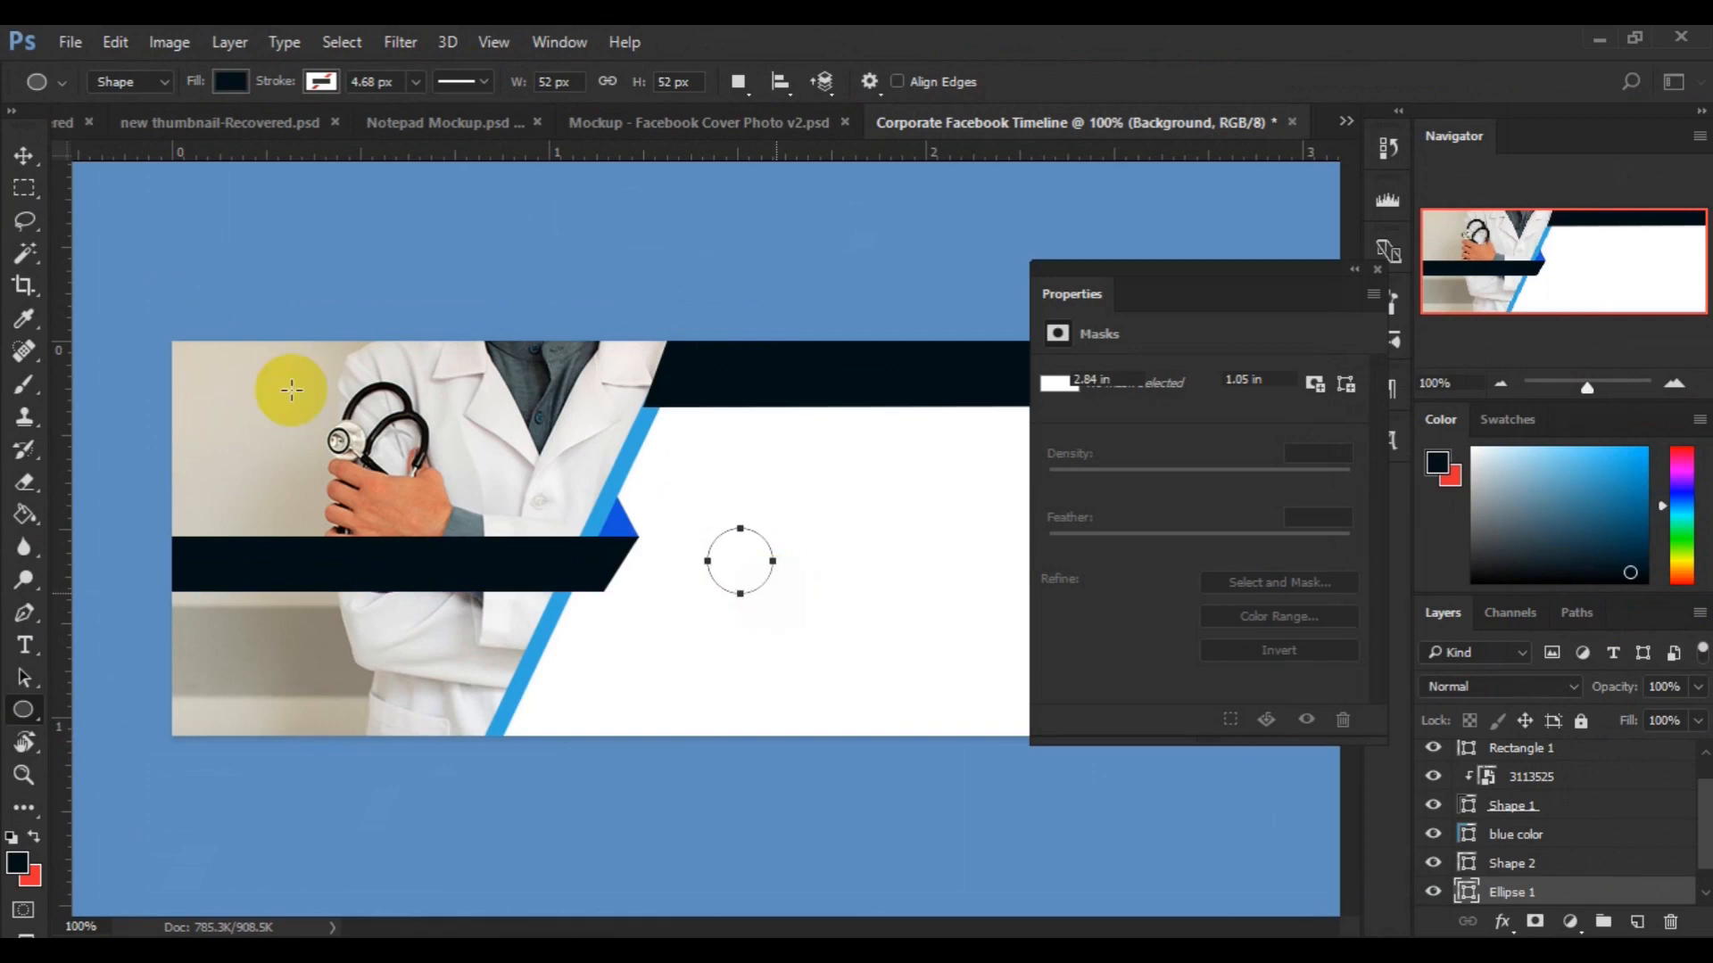
left_click(24, 157)
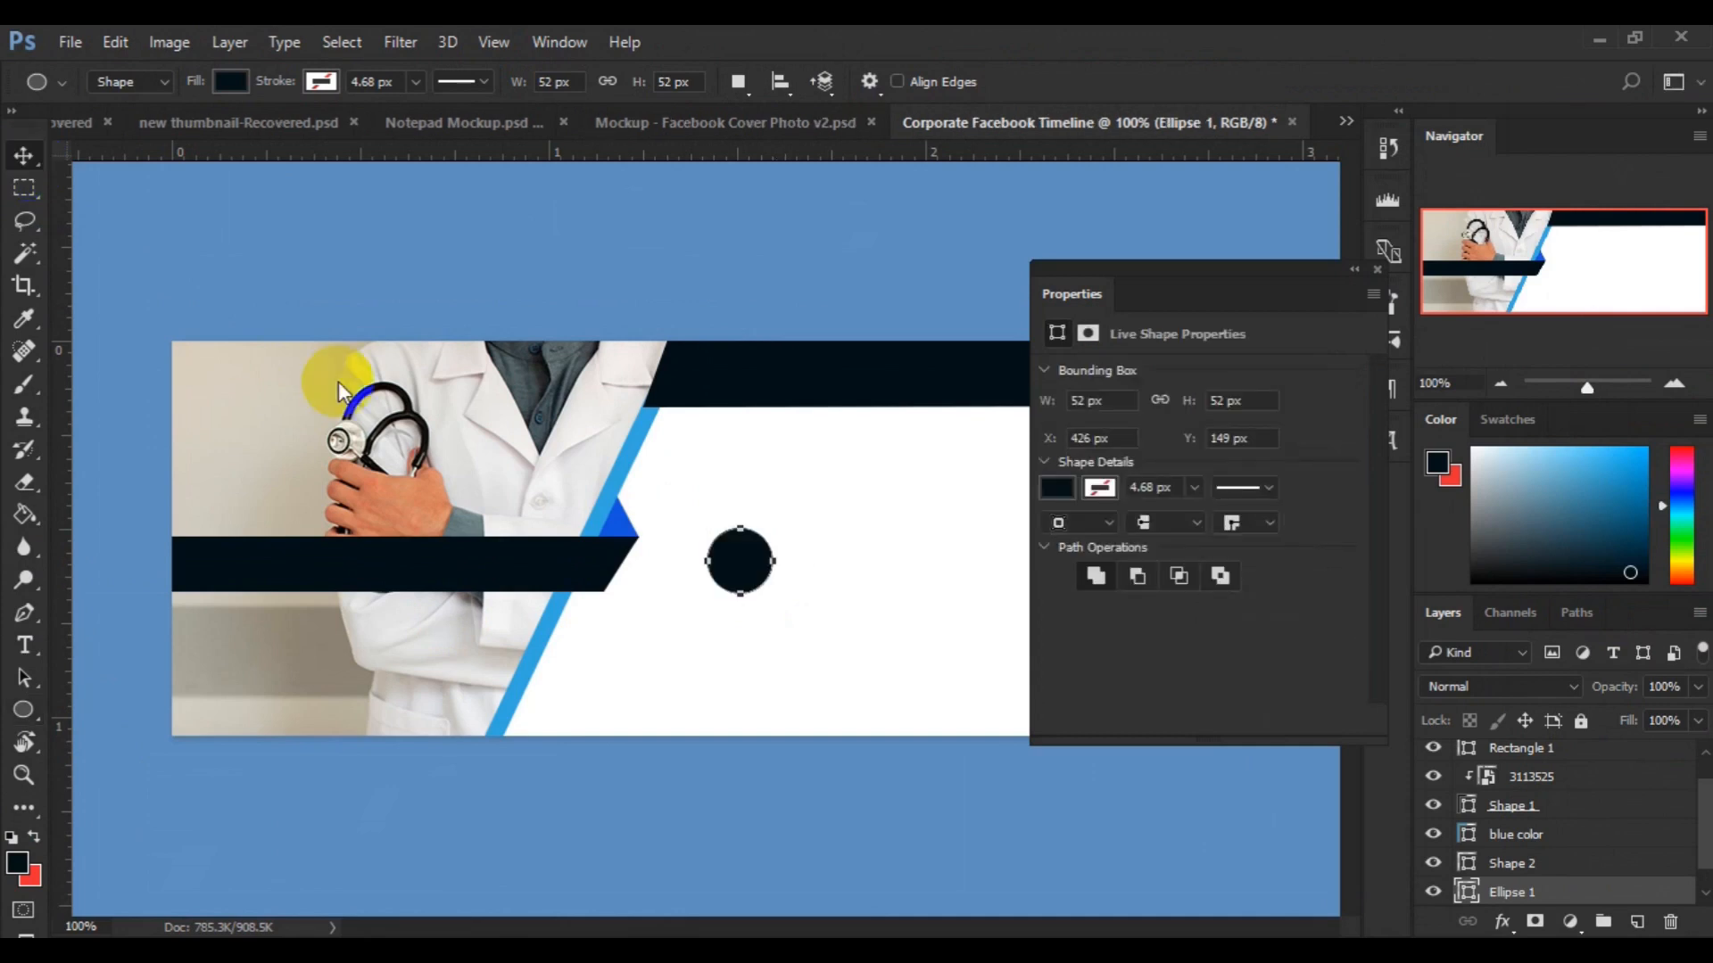
Set the Ellipse 1 circle's fill to the light blue #33a8df sampled from the slanted strip and close its shape properties.
left_click(1466, 895)
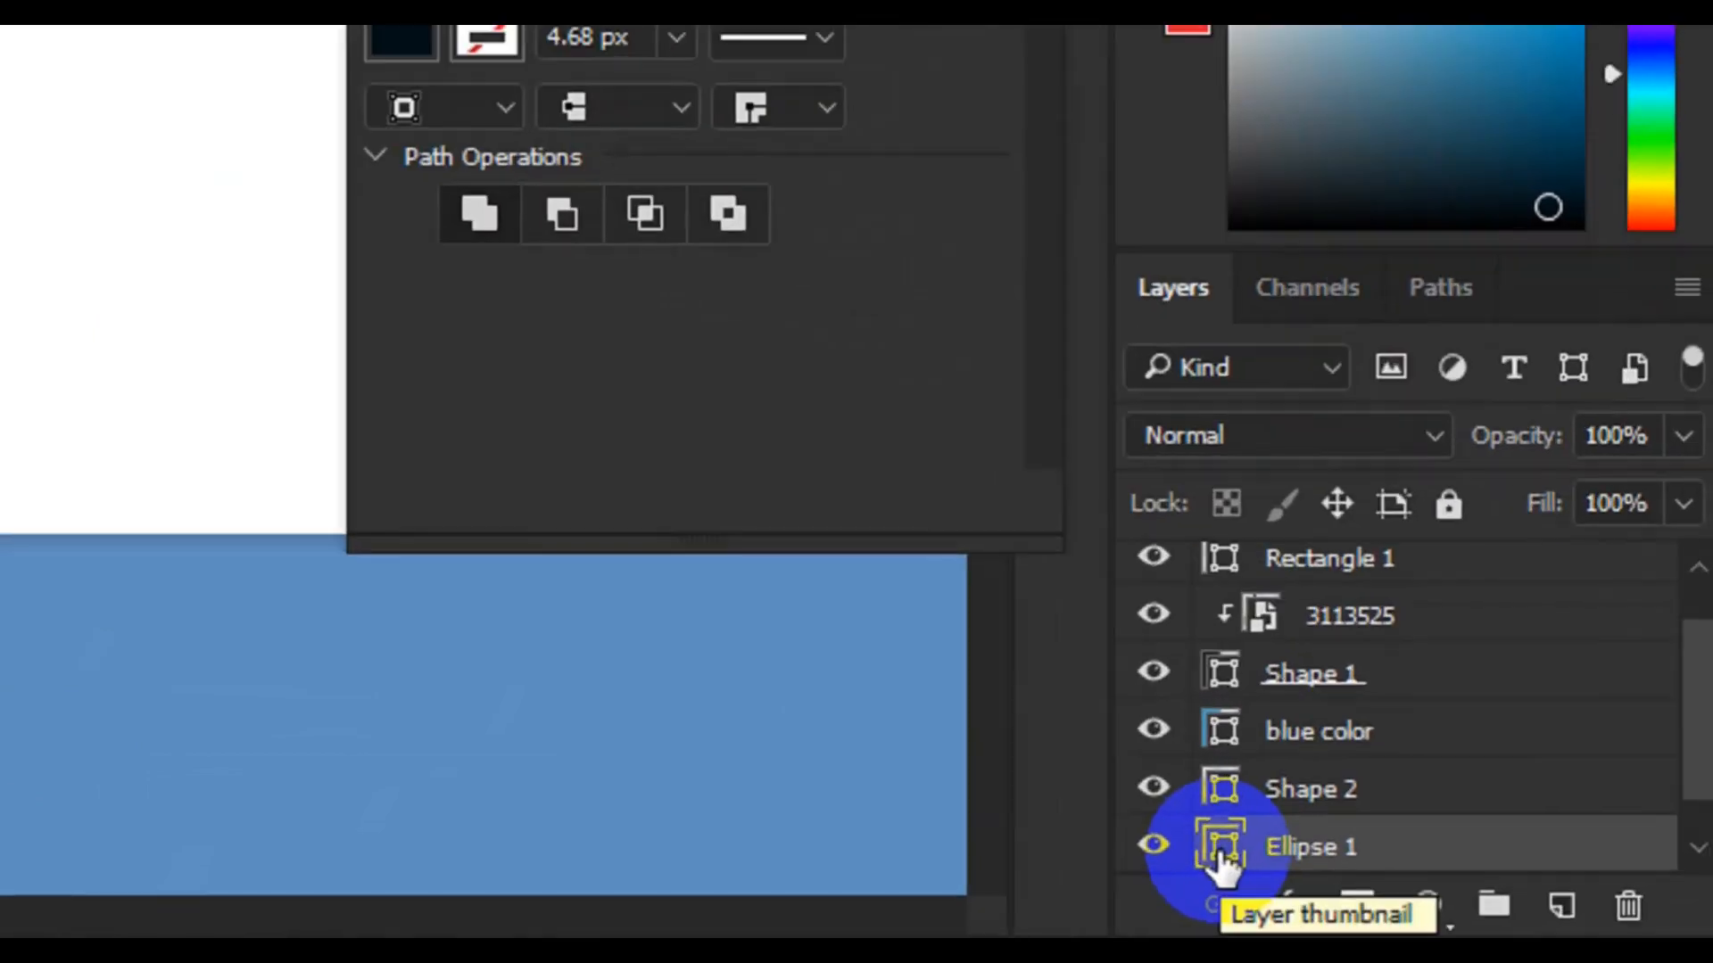
left_click(1466, 893)
double_click(1219, 847)
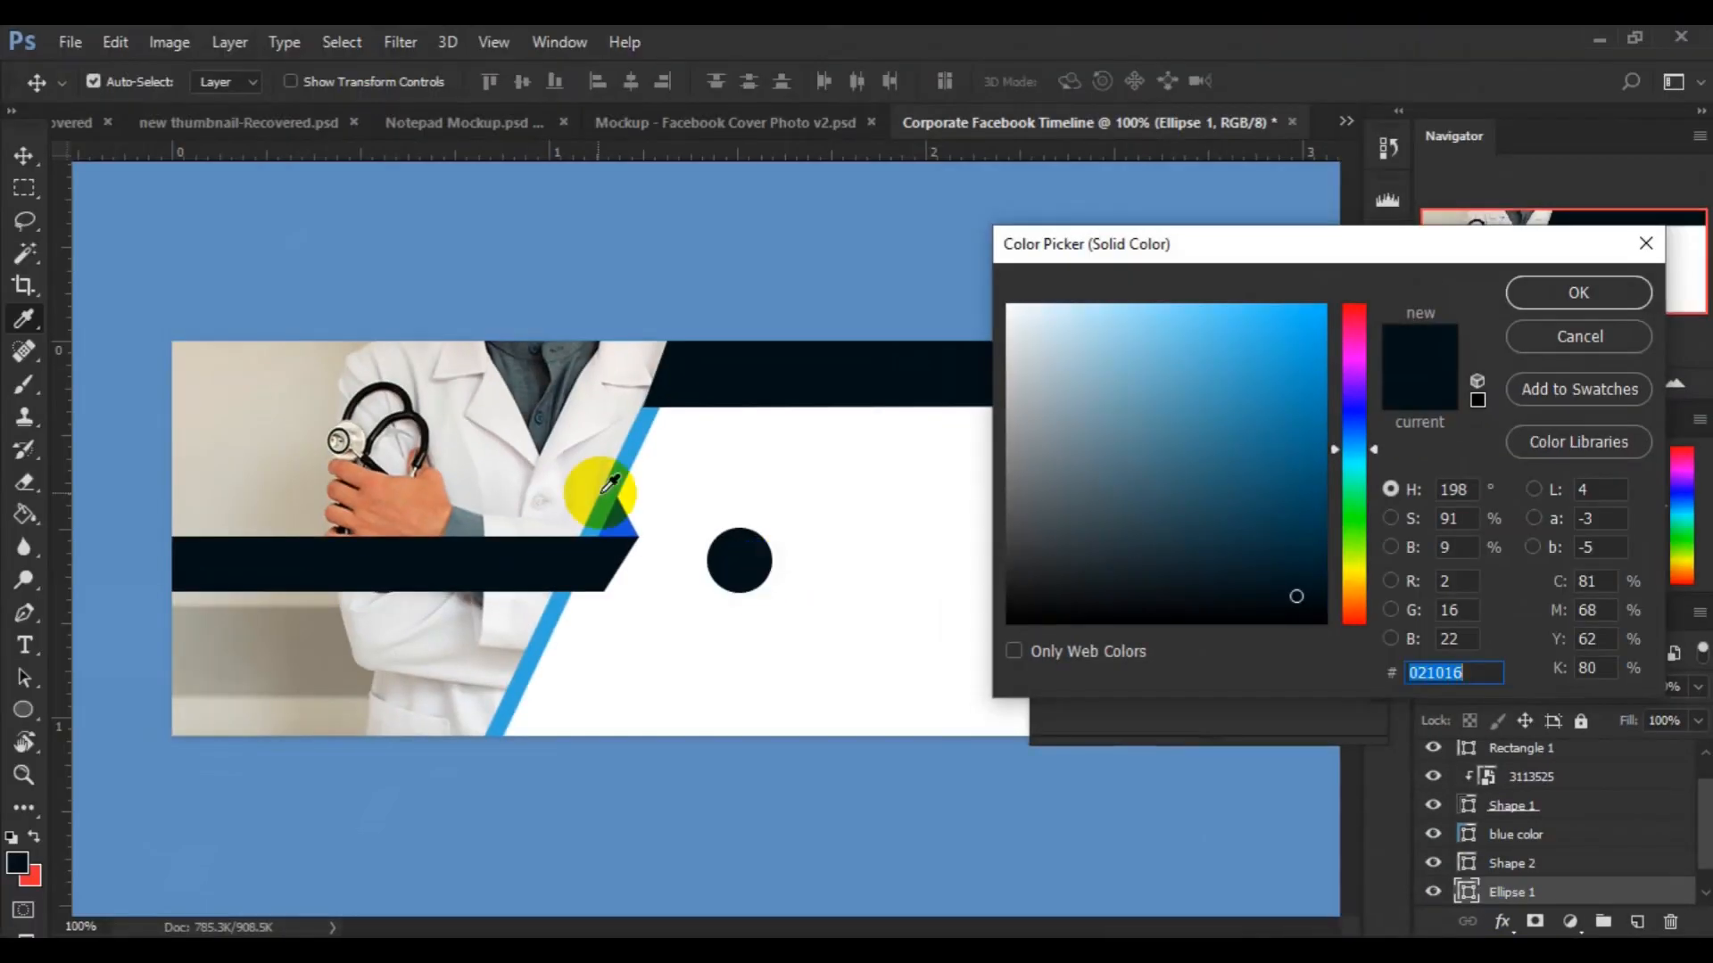
left_click(612, 489)
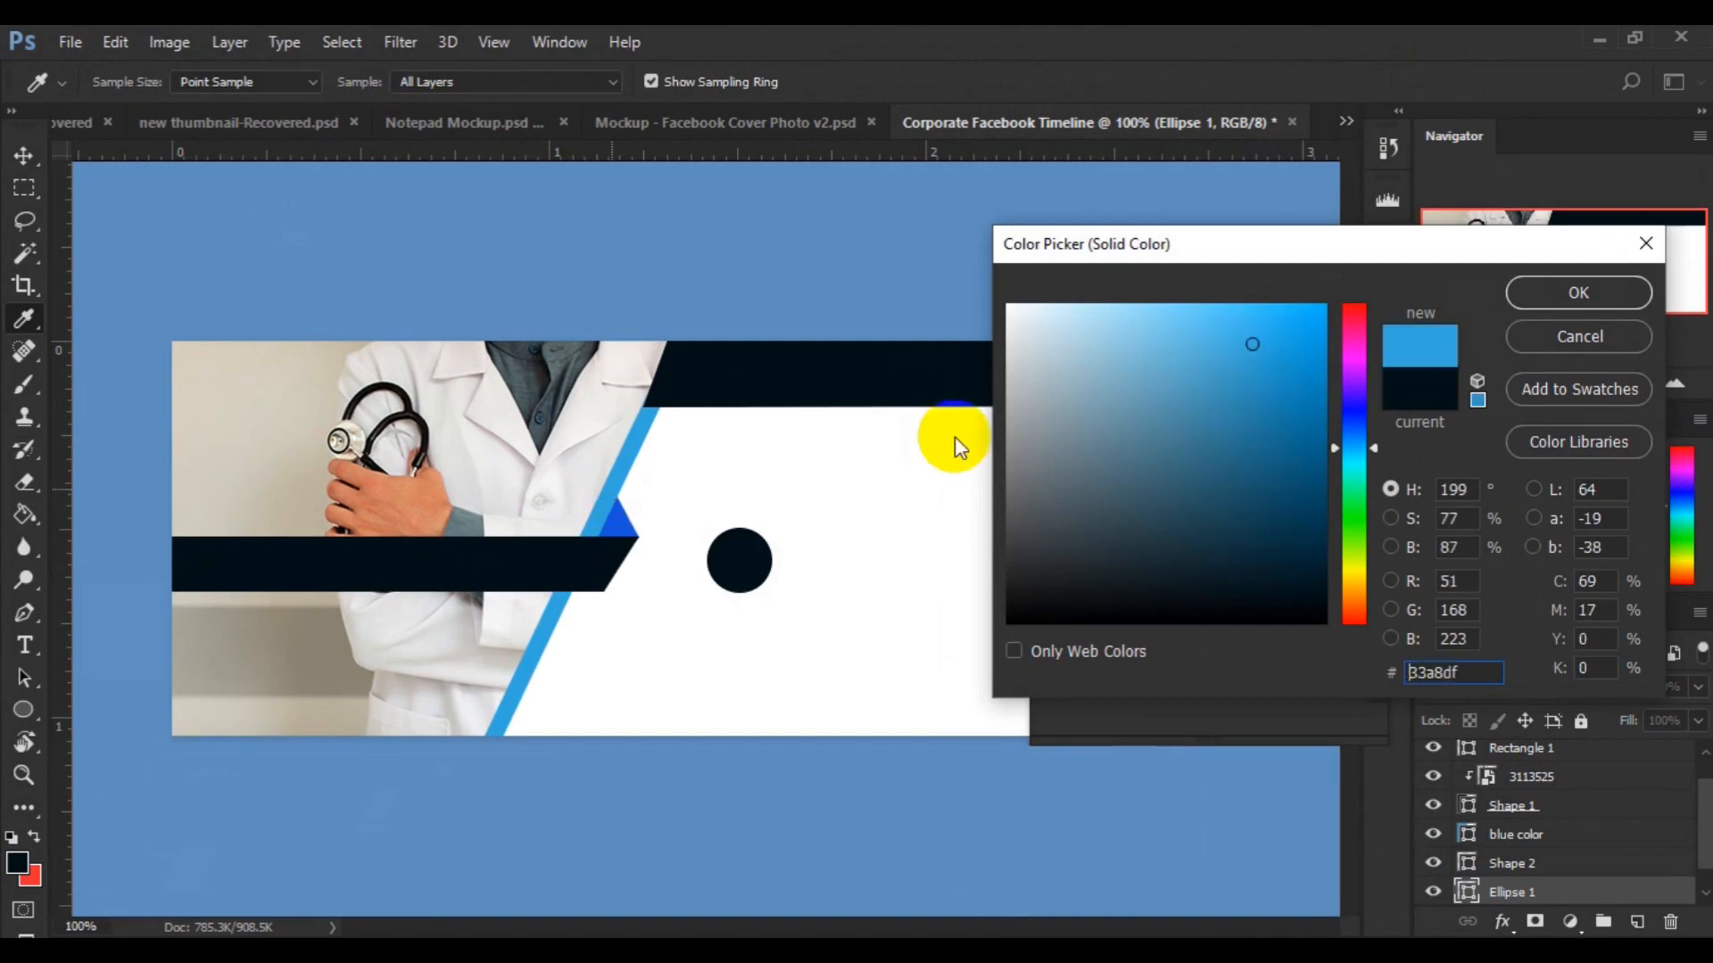
left_click(1572, 292)
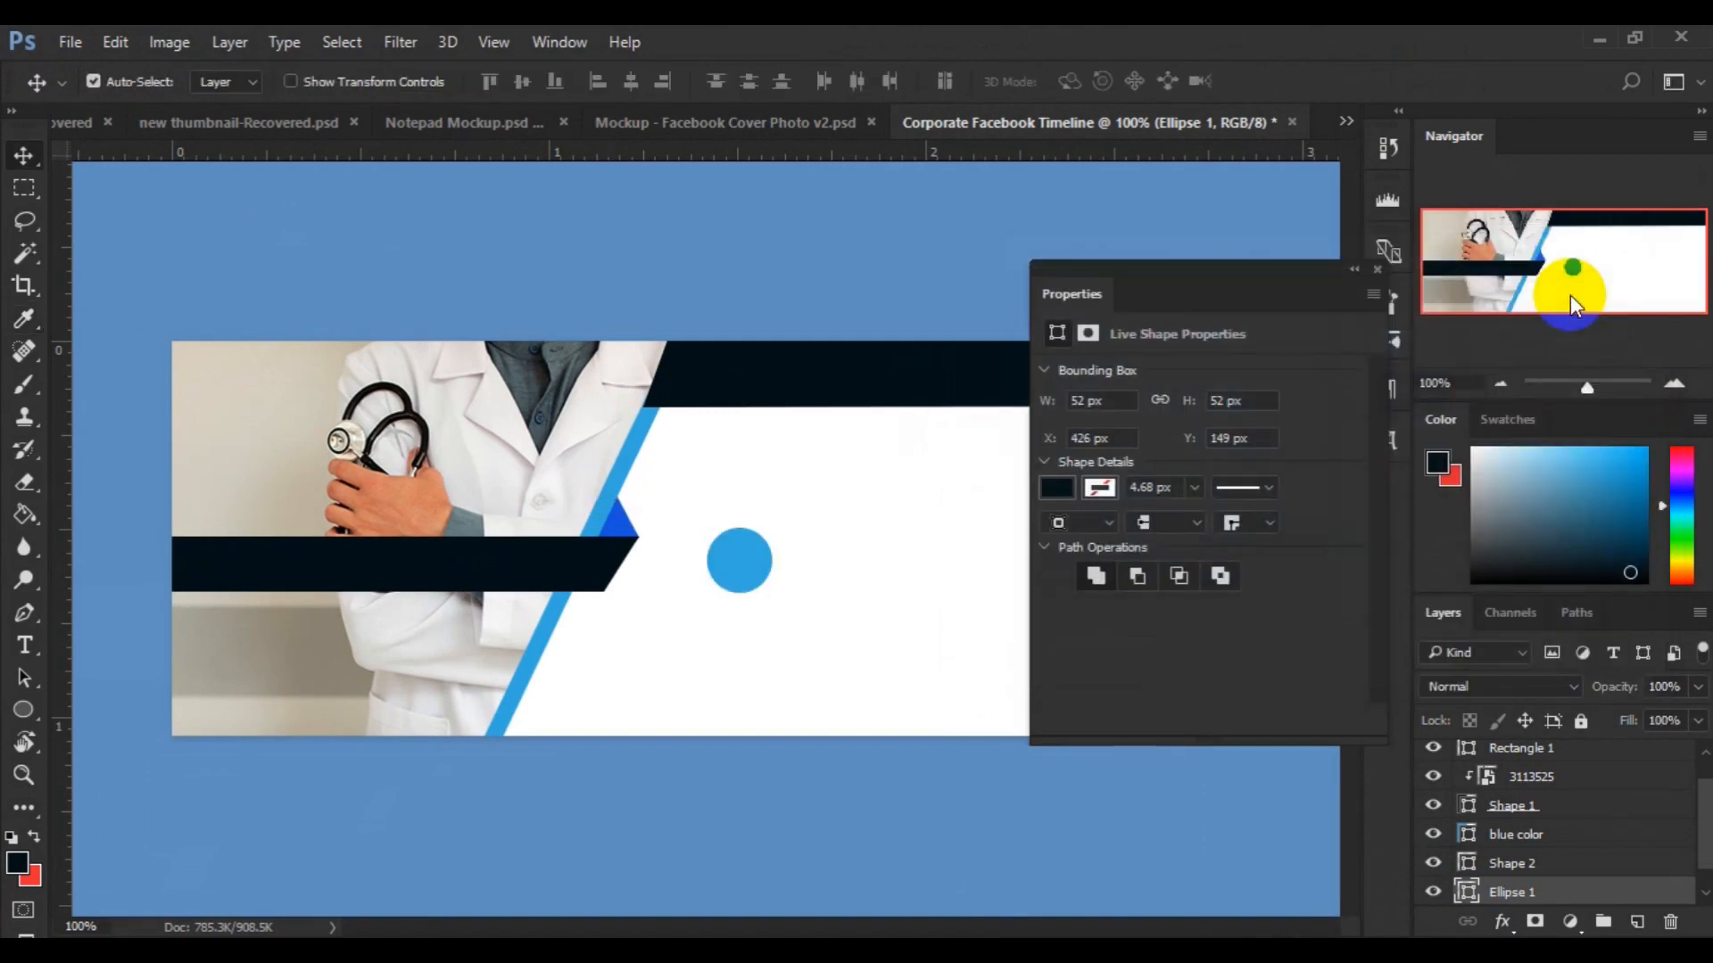
left_click(1380, 271)
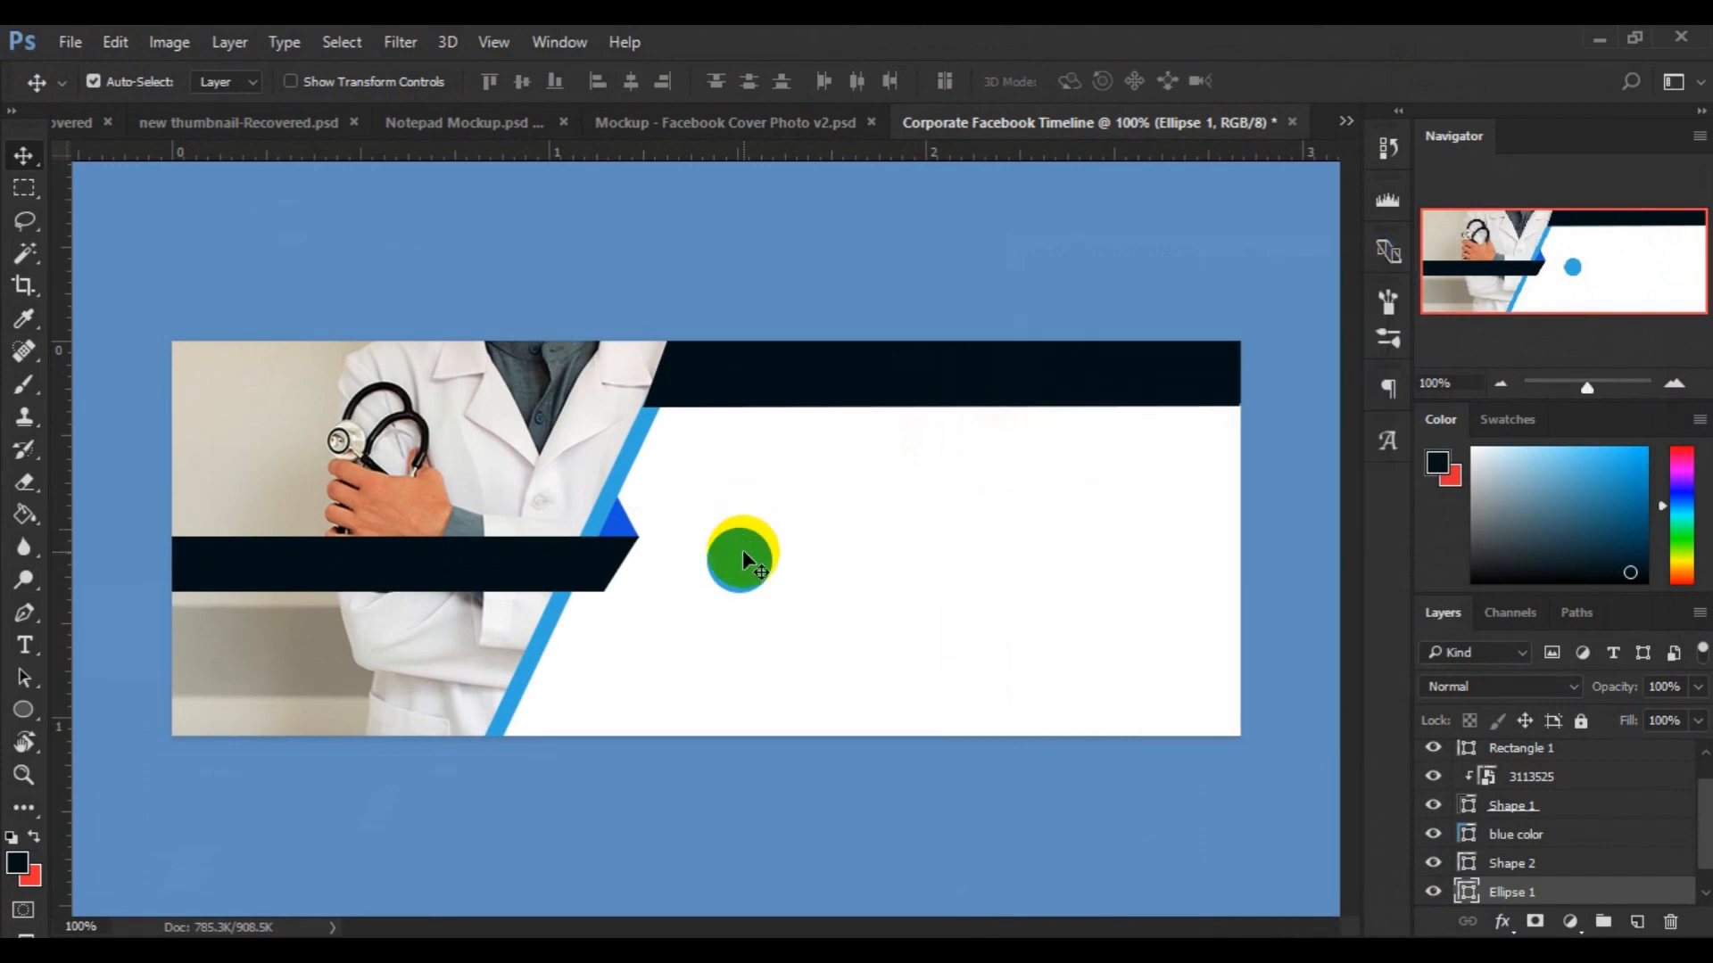
Duplicate the blue circle twice to the right, forming a row of three with gaps of about 0.22 in.
left_click_drag(743, 553, 1049, 560)
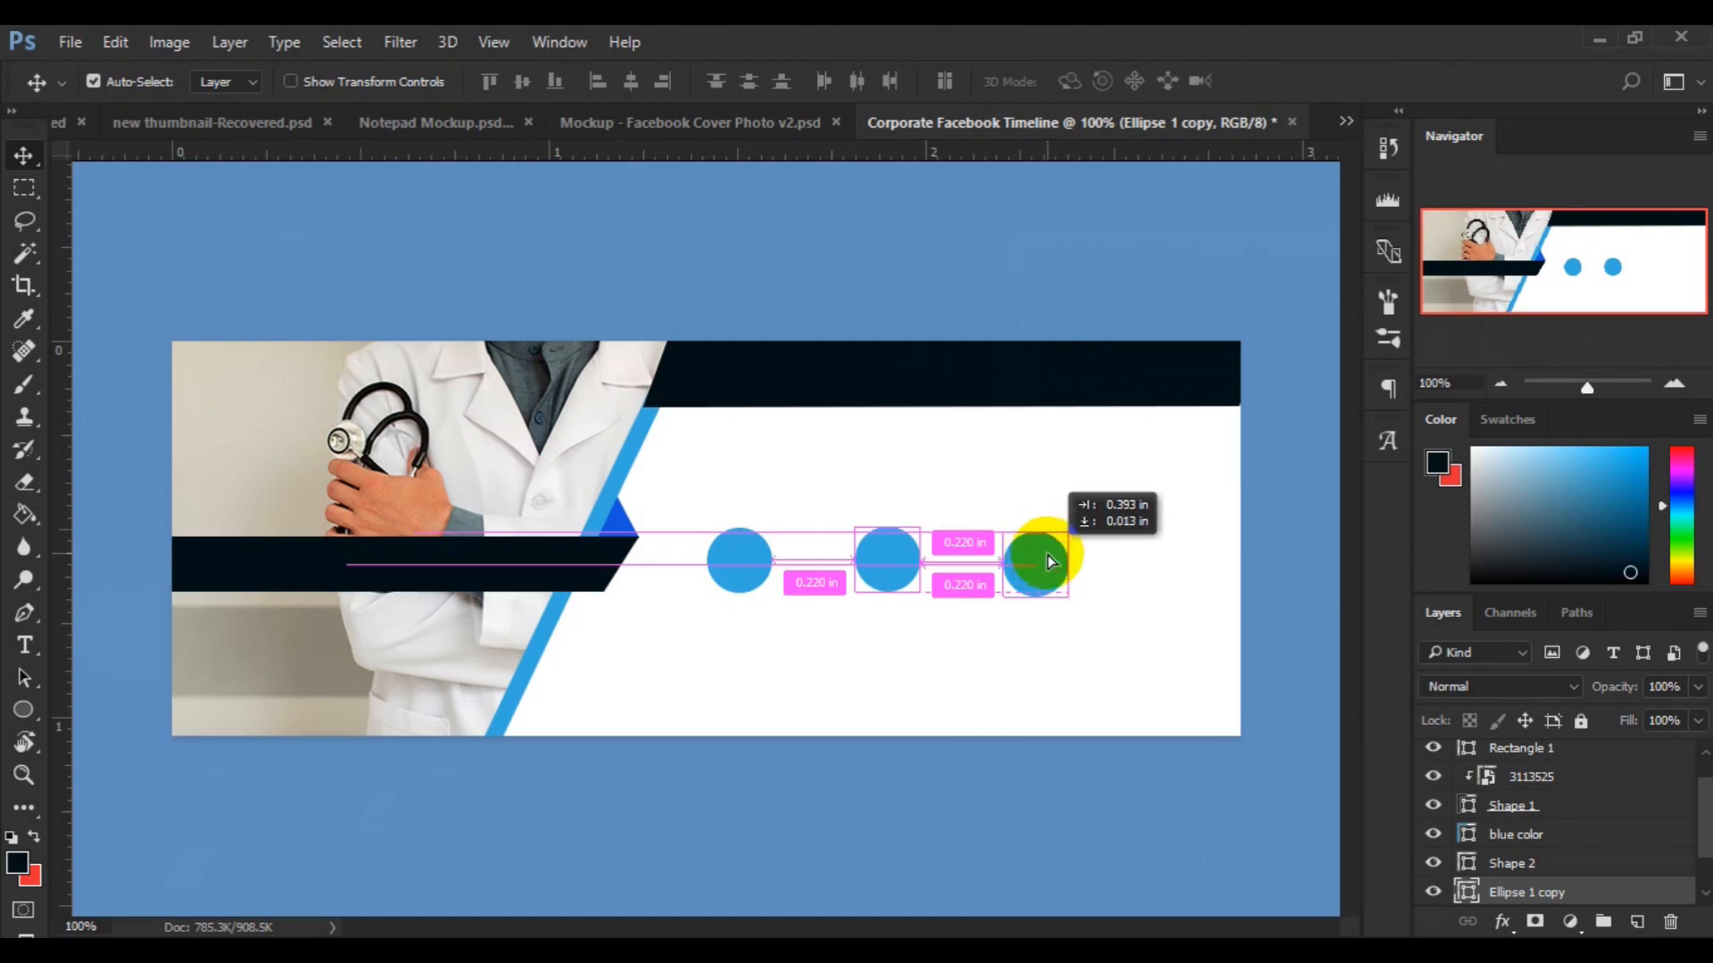
left_click_drag(1048, 555, 1048, 555)
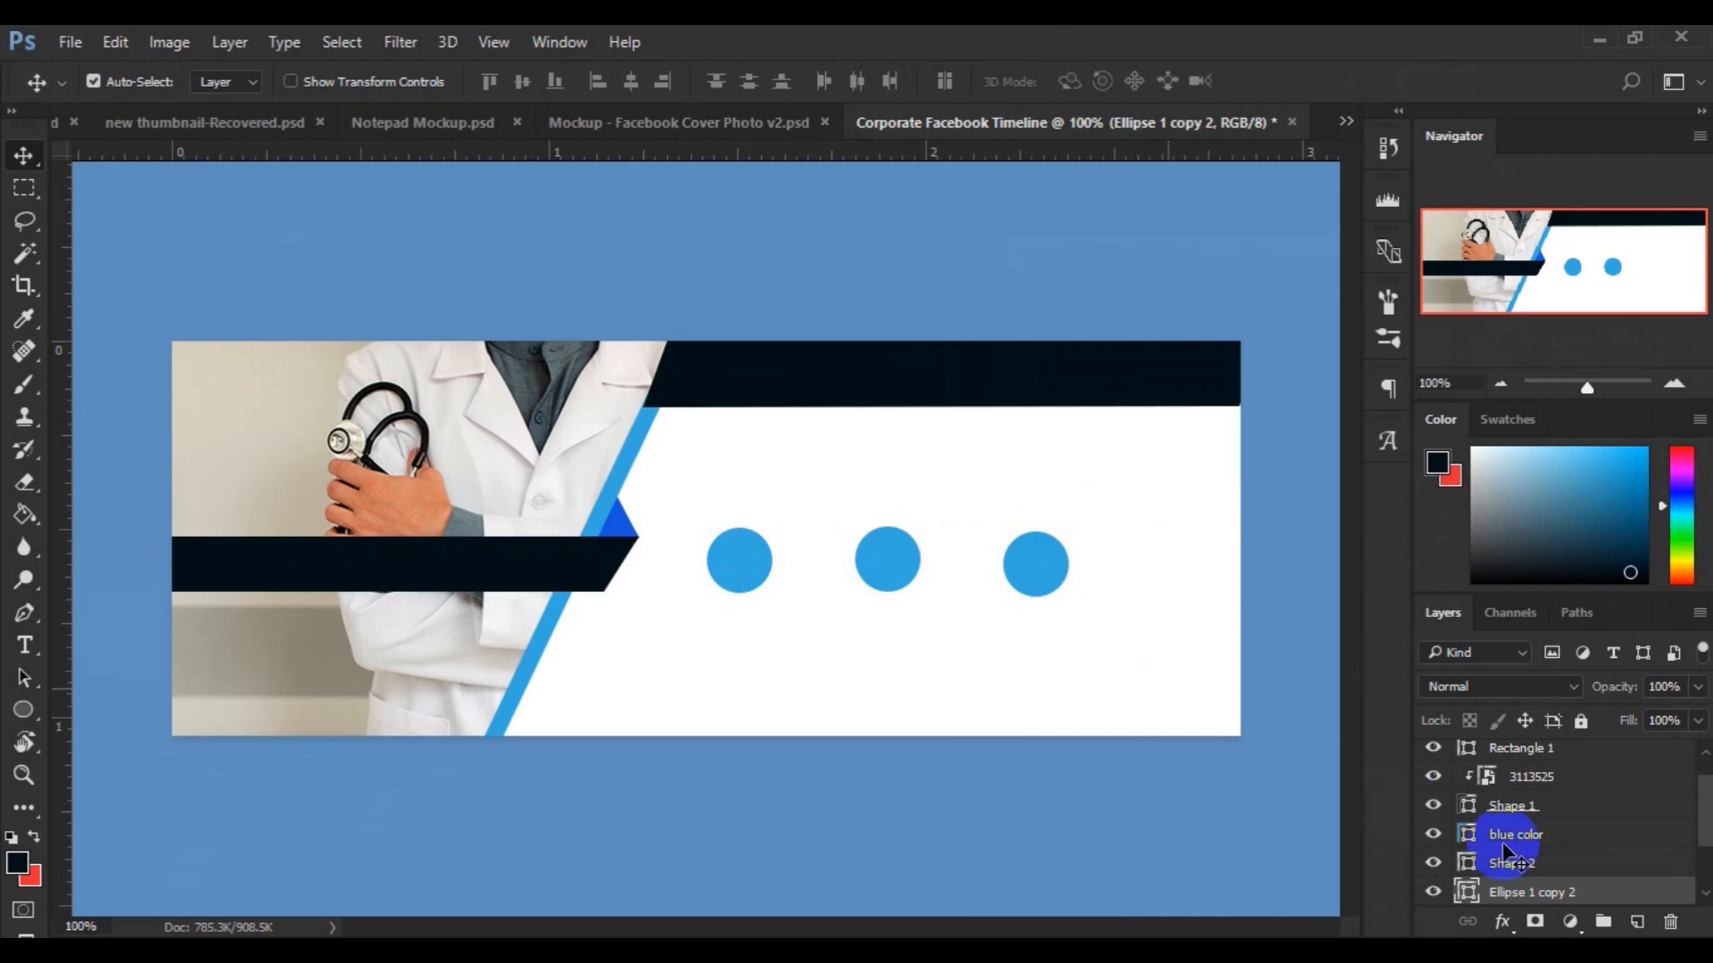
key("ctrl")
left_click(1536, 866, "ctrl")
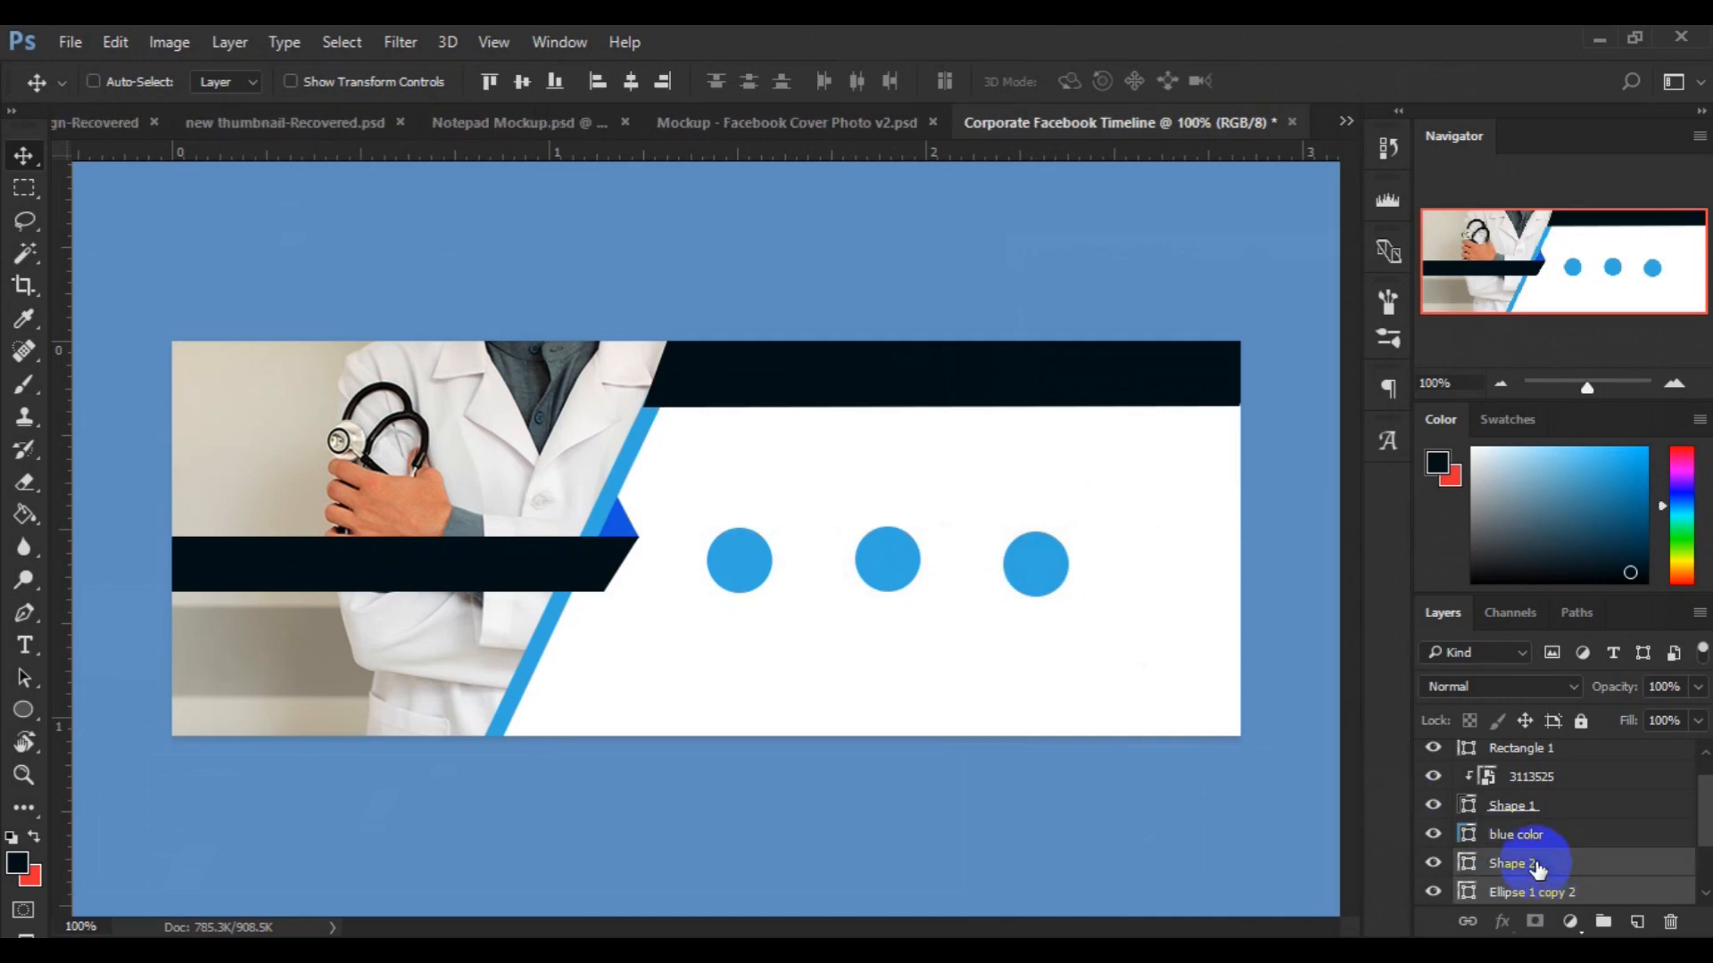
left_click(1705, 894)
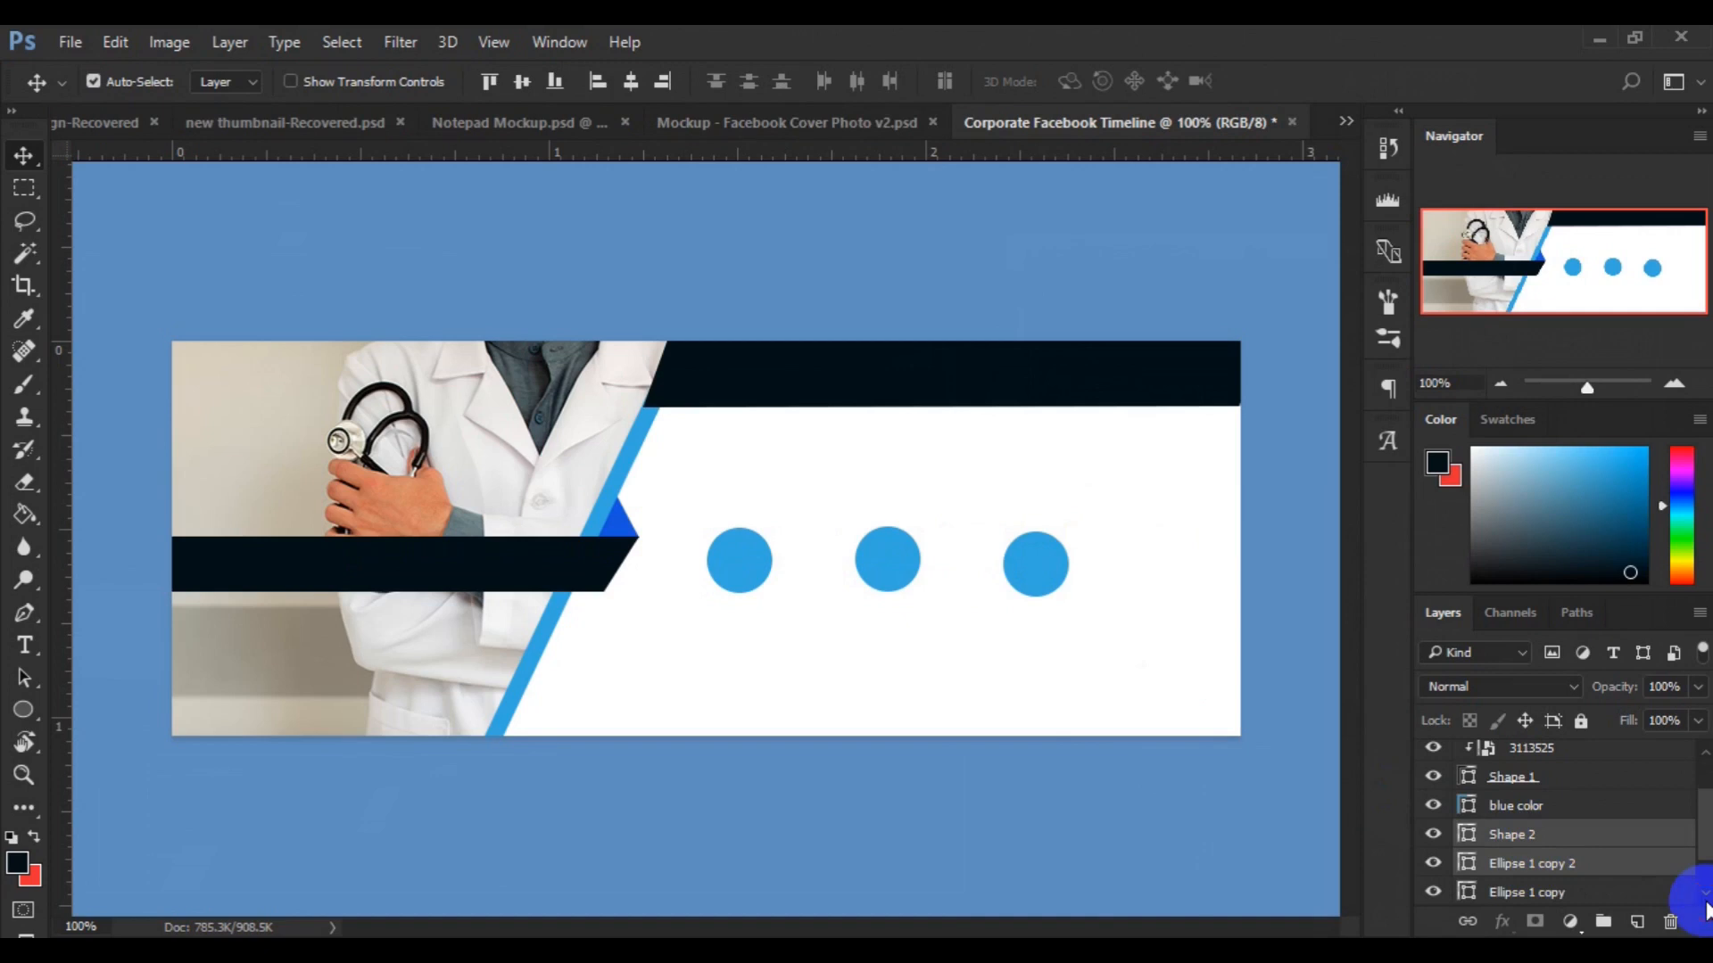
key("ctrl")
left_click(1575, 895, "ctrl")
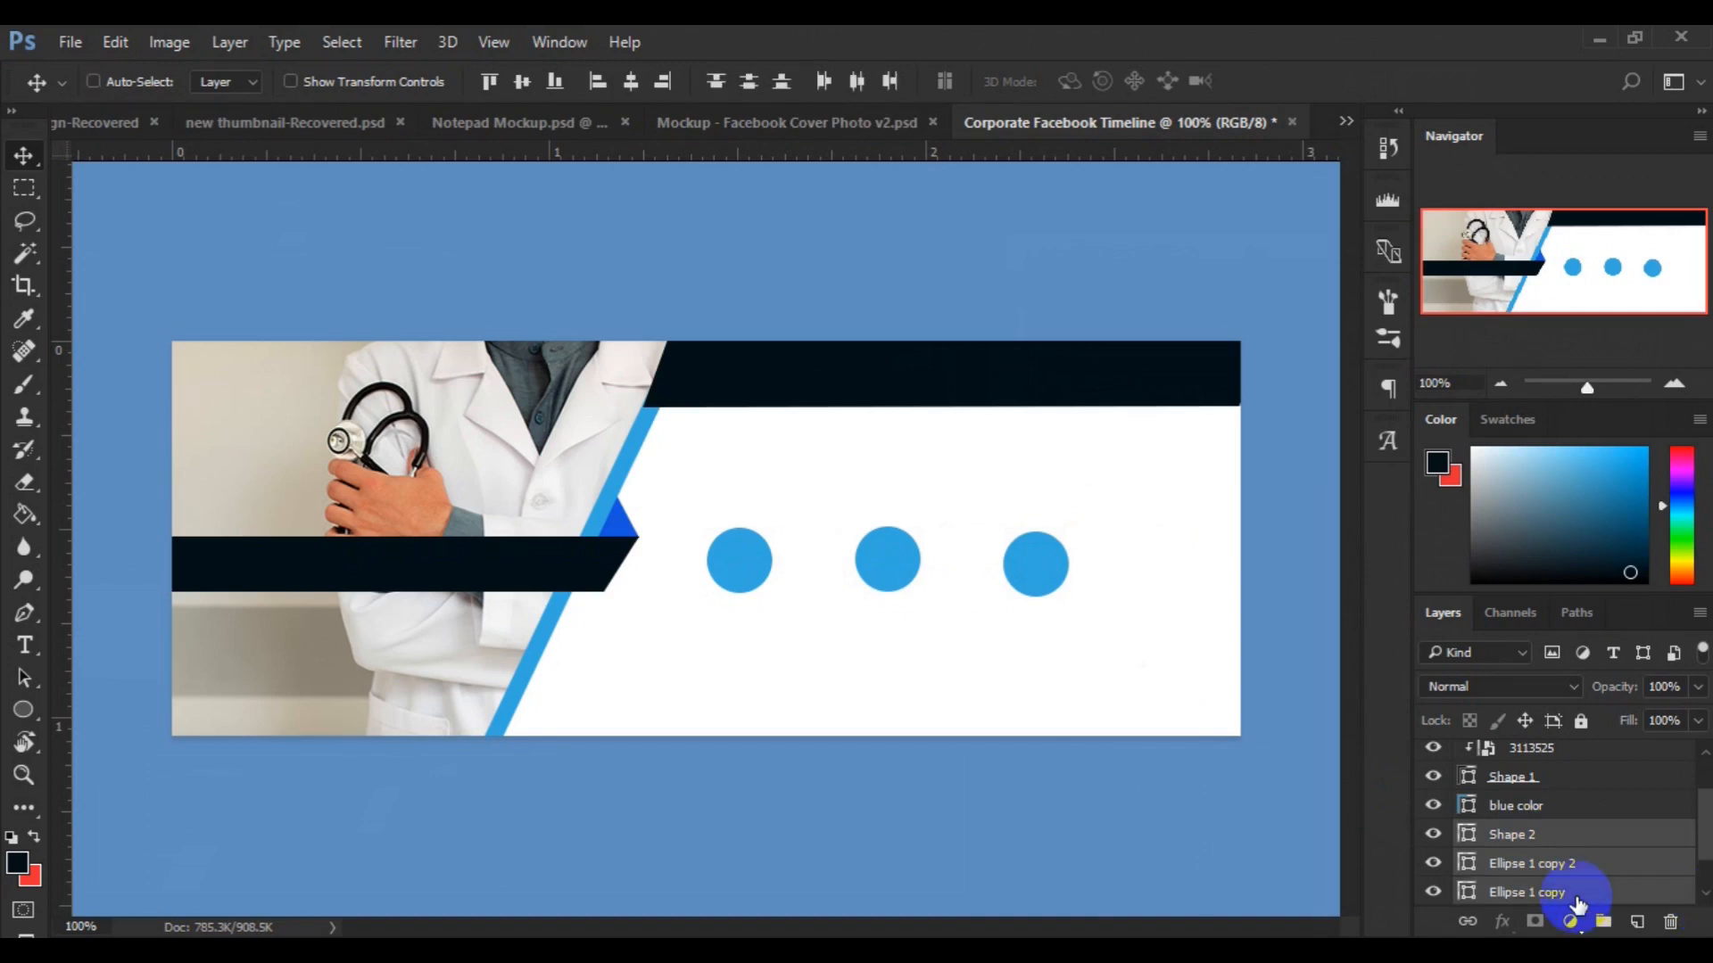
key("ctrl+t")
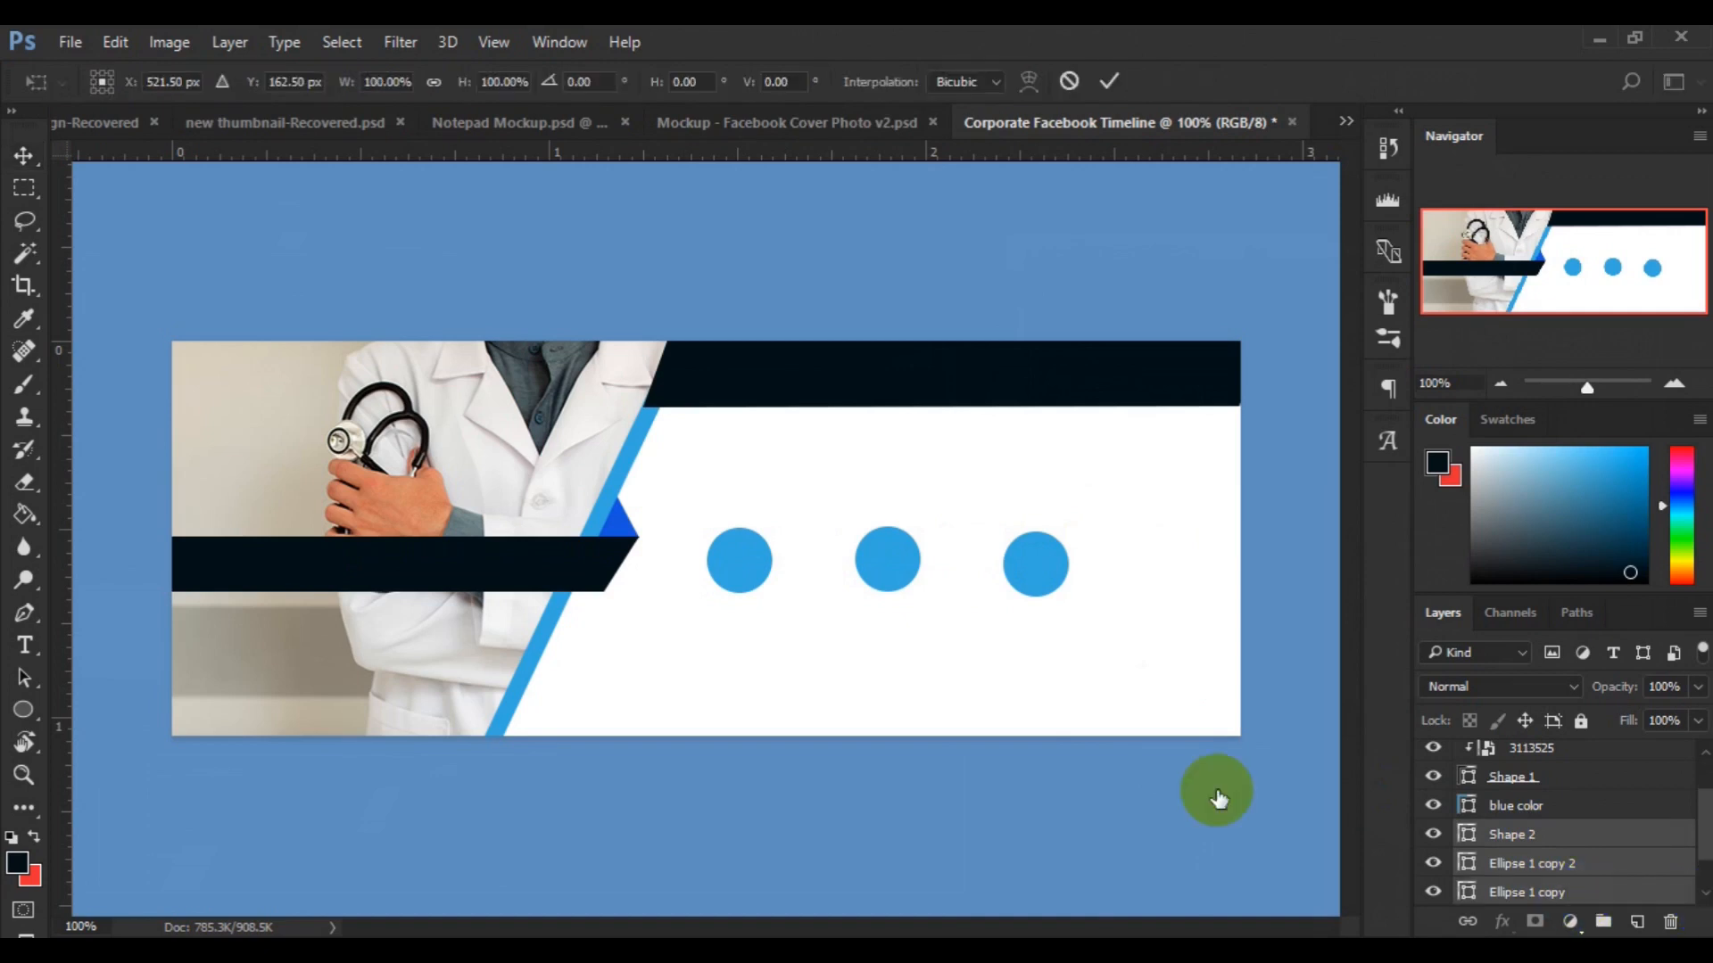
left_click_drag(907, 578, 948, 586)
key("ctrl+z")
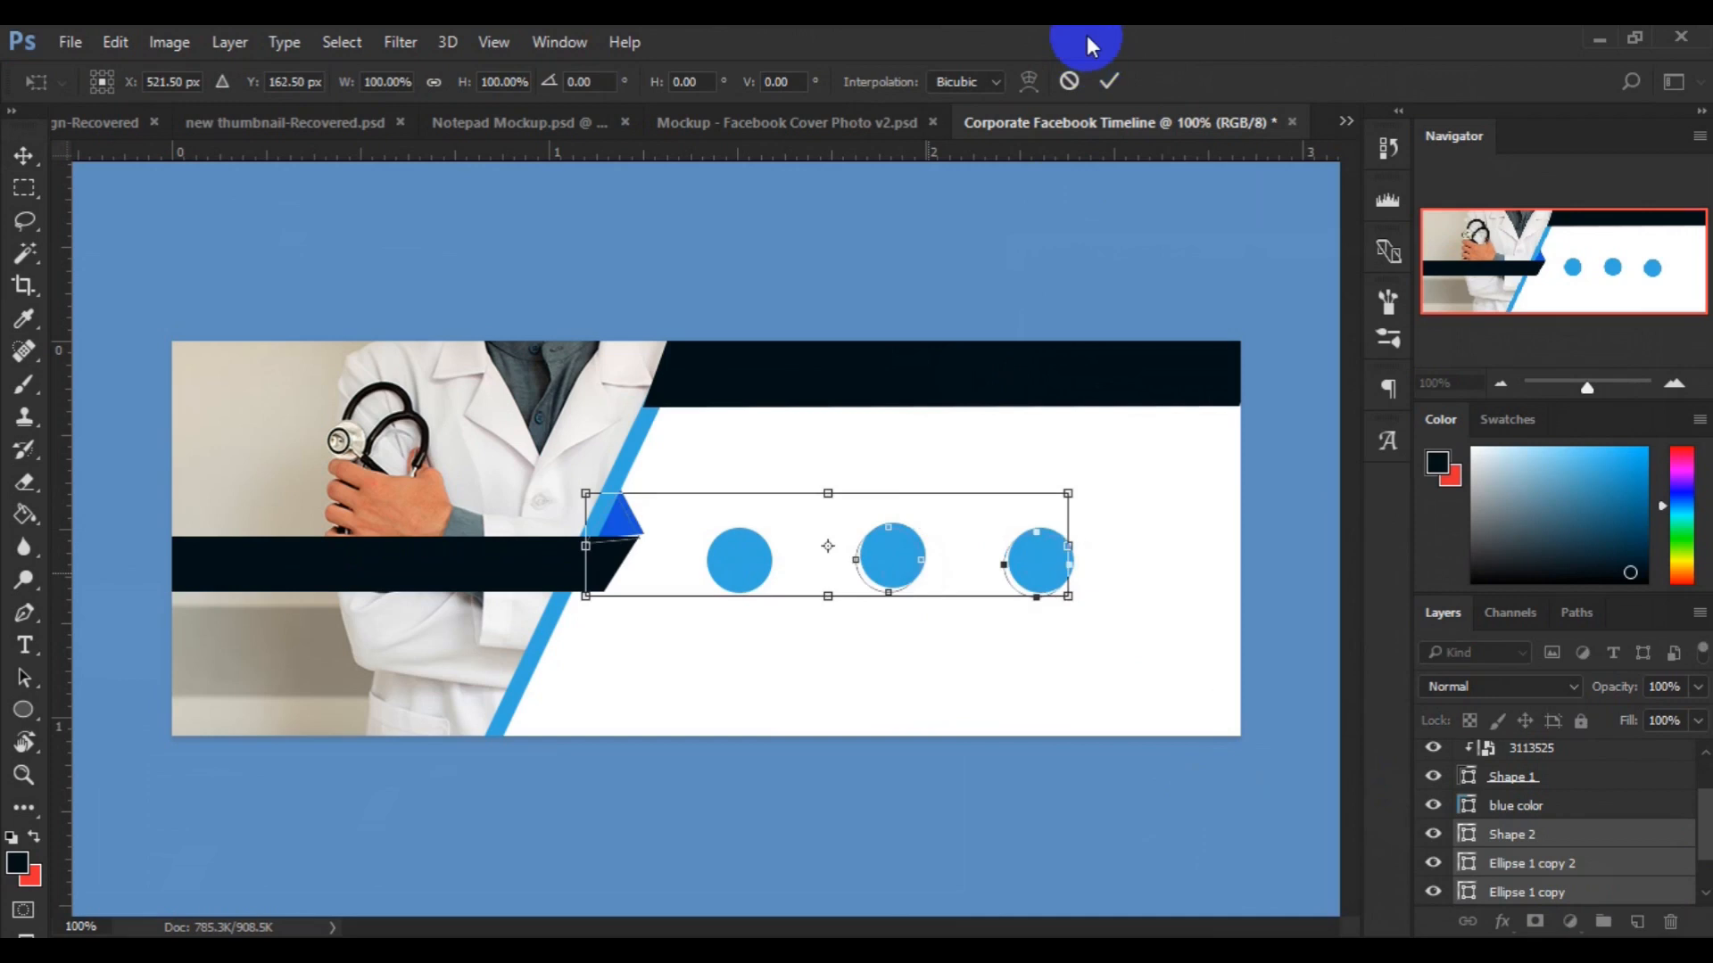
left_click(1073, 81)
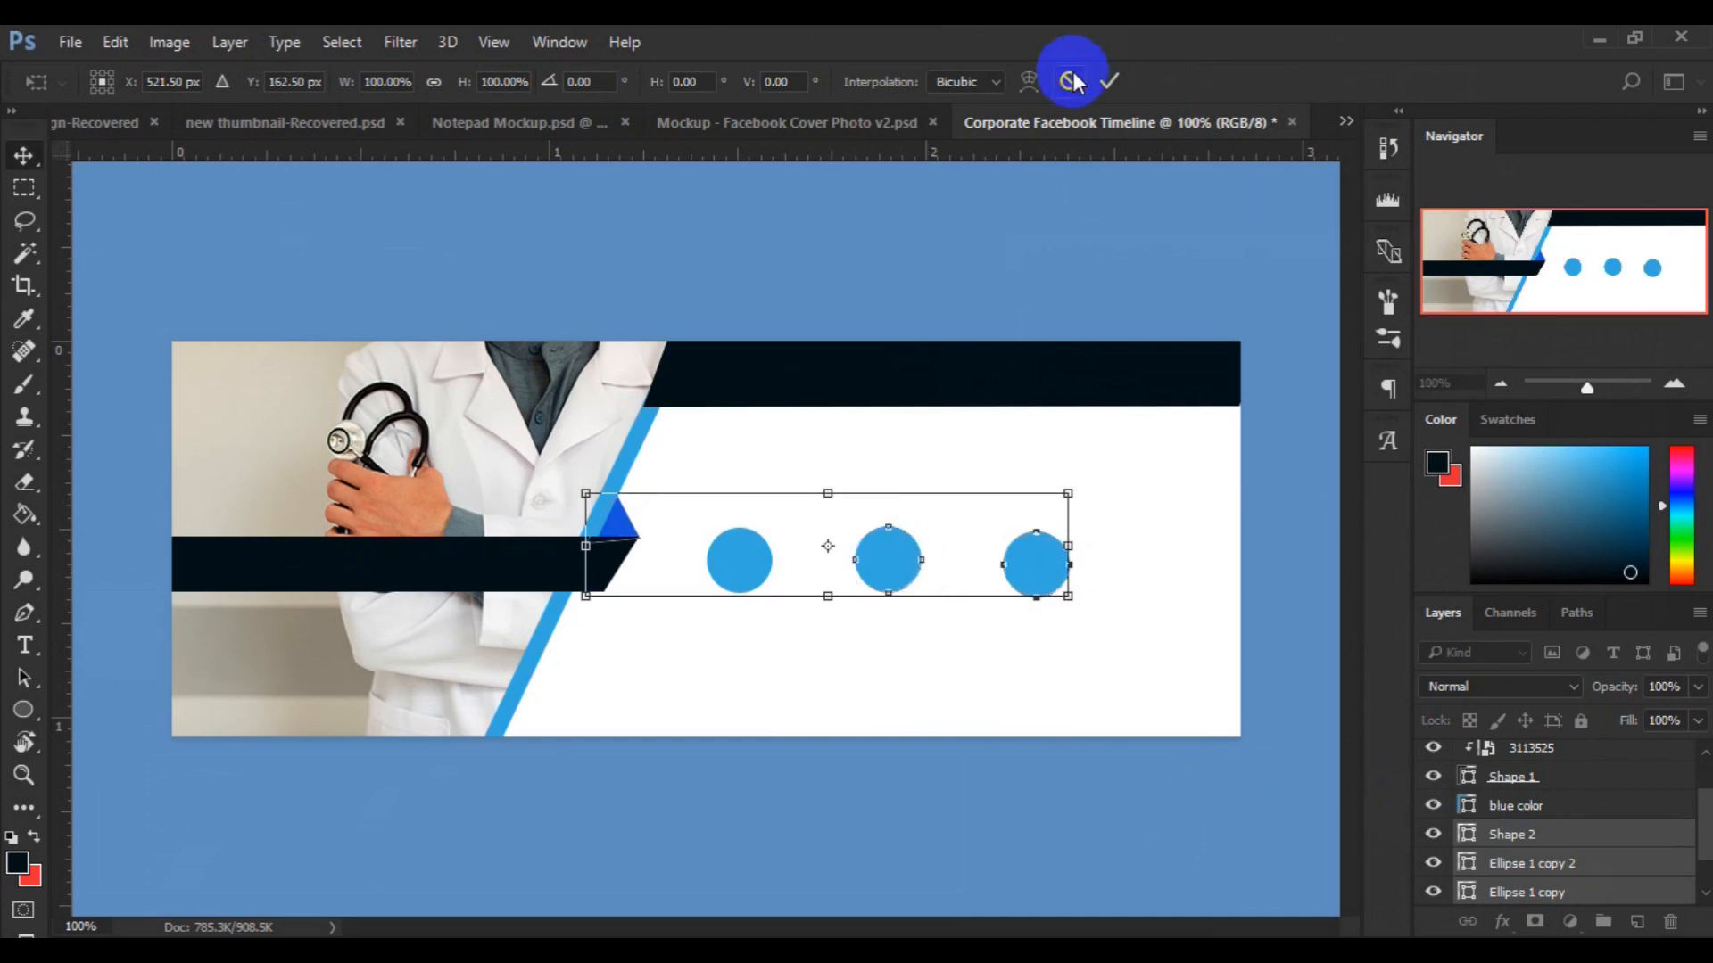